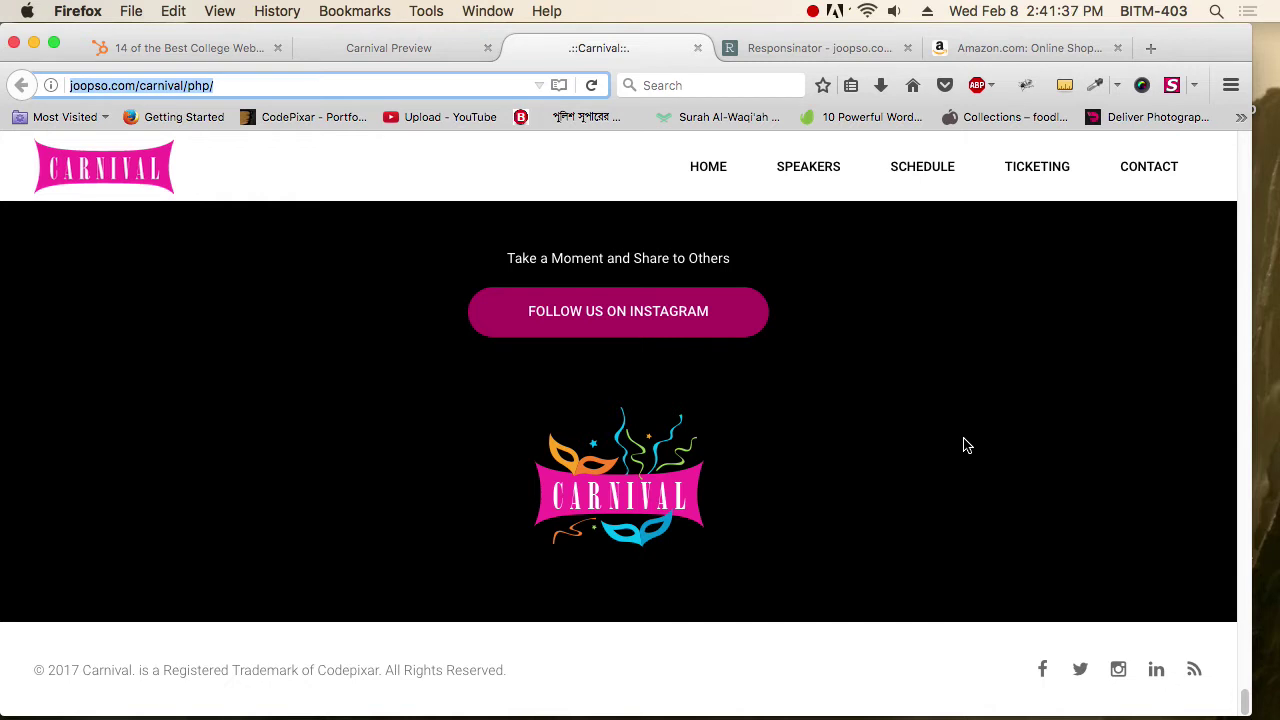
# Step: Compare the Carnival page's hero banner in the full-width desktop view with the Responsinator iPhone 5 portrait preview
pyautogui.click(842, 50)
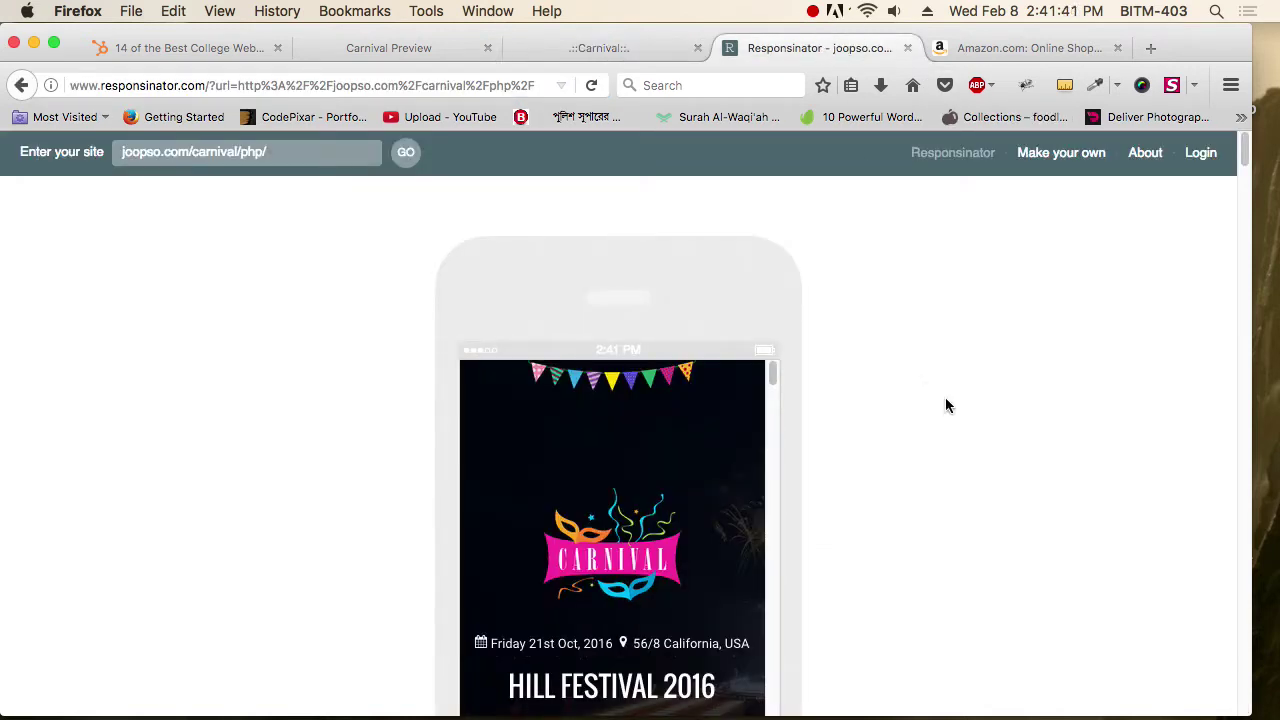
pyautogui.scroll(-5, 948, 406)
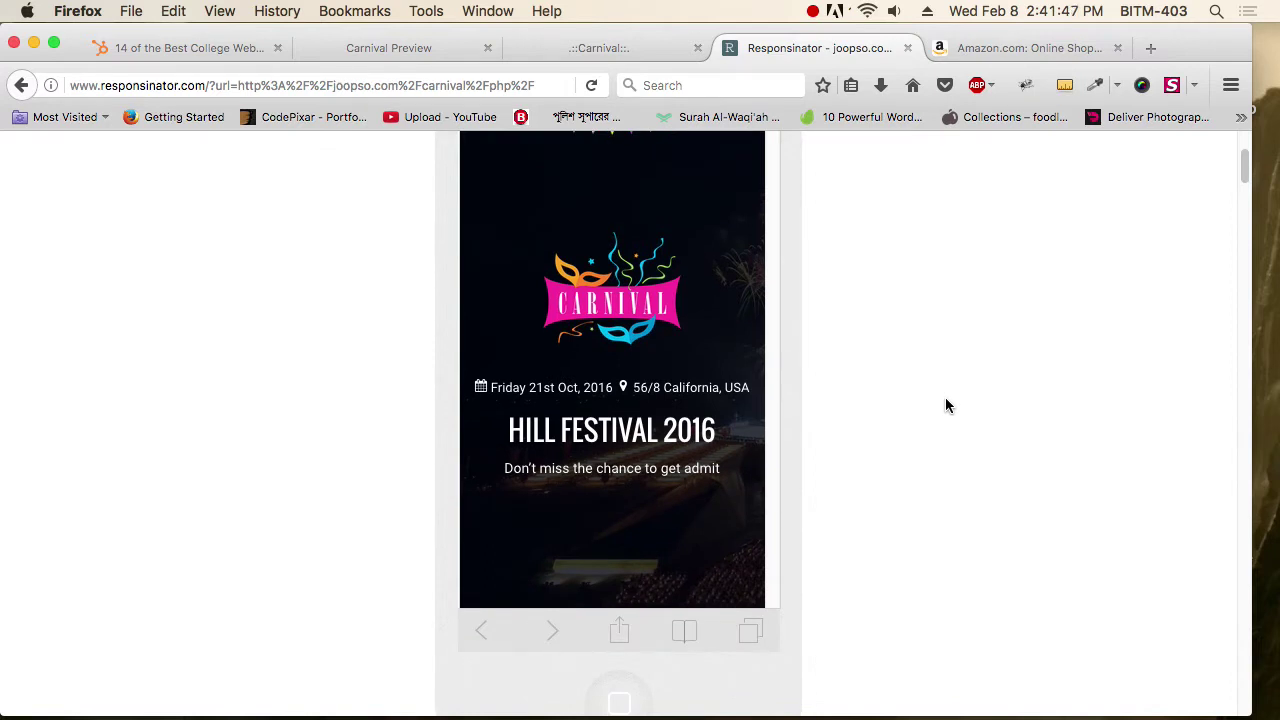
pyautogui.click(632, 55)
pyautogui.scroll(5, 1073, 470)
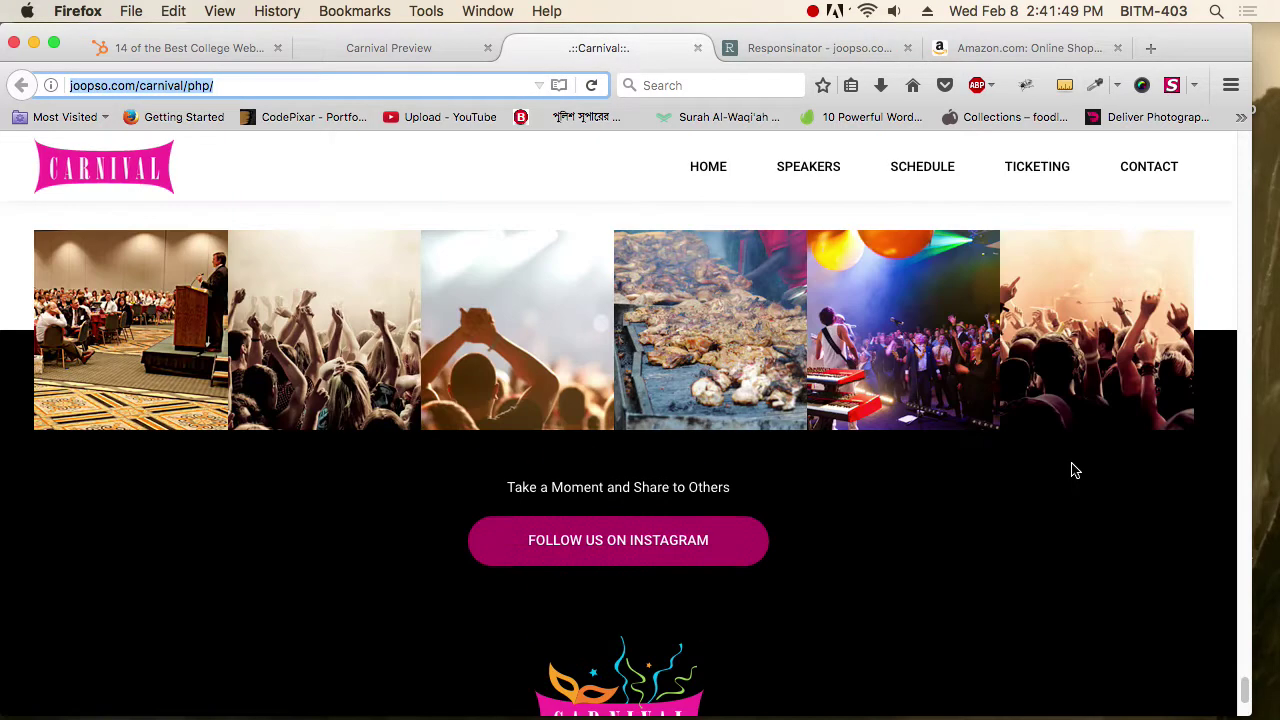
pyautogui.scroll(7, 1073, 470)
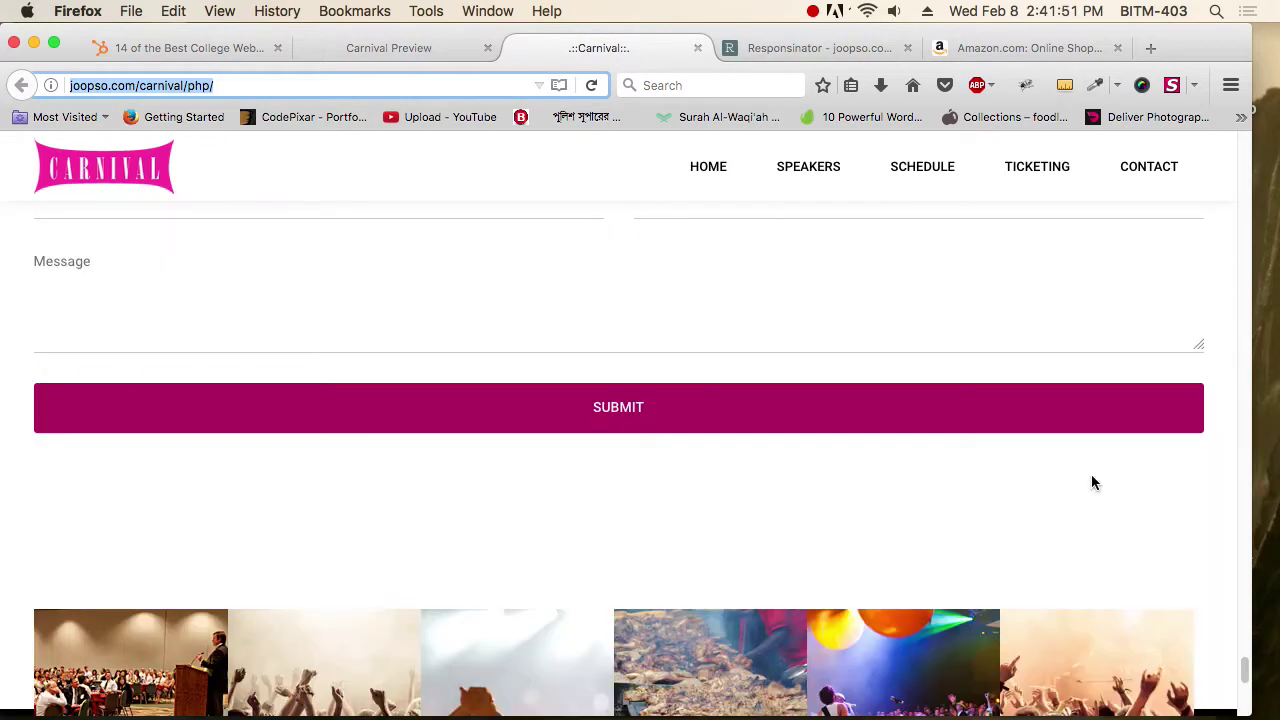
pyautogui.moveTo(1241, 607); pyautogui.dragTo(1220, 145)
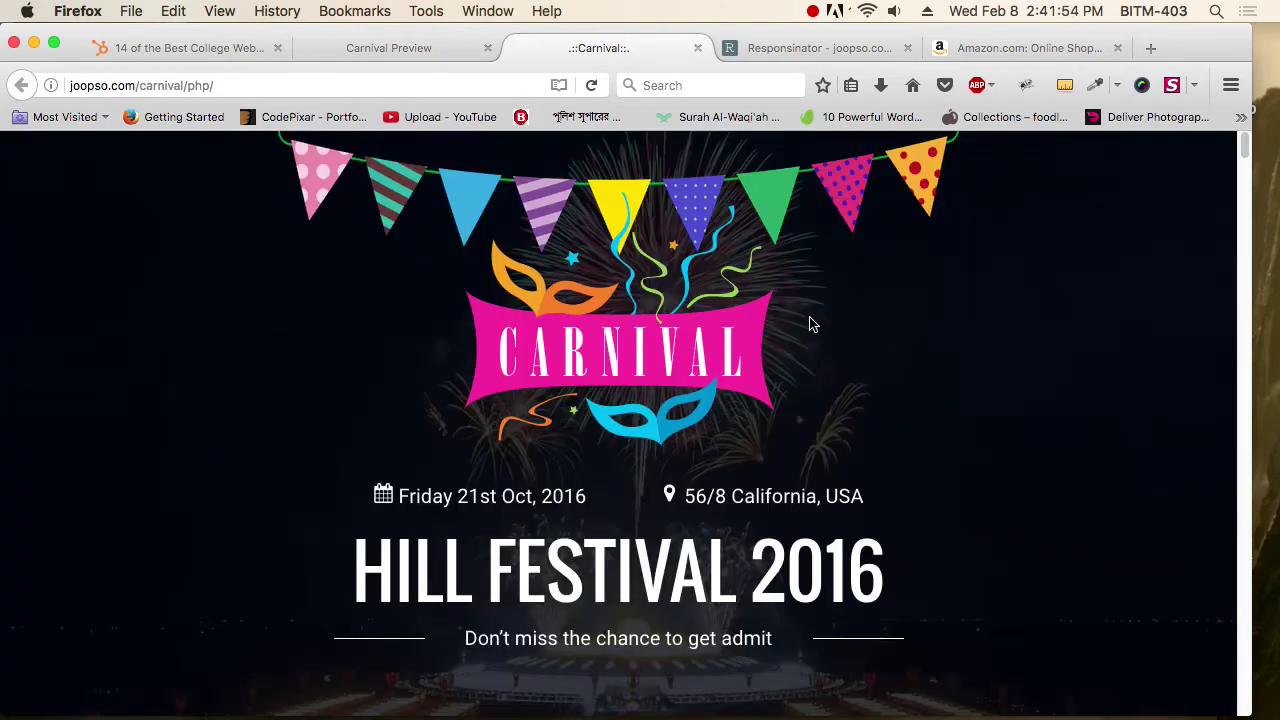
pyautogui.click(836, 50)
pyautogui.scroll(-3, 925, 505)
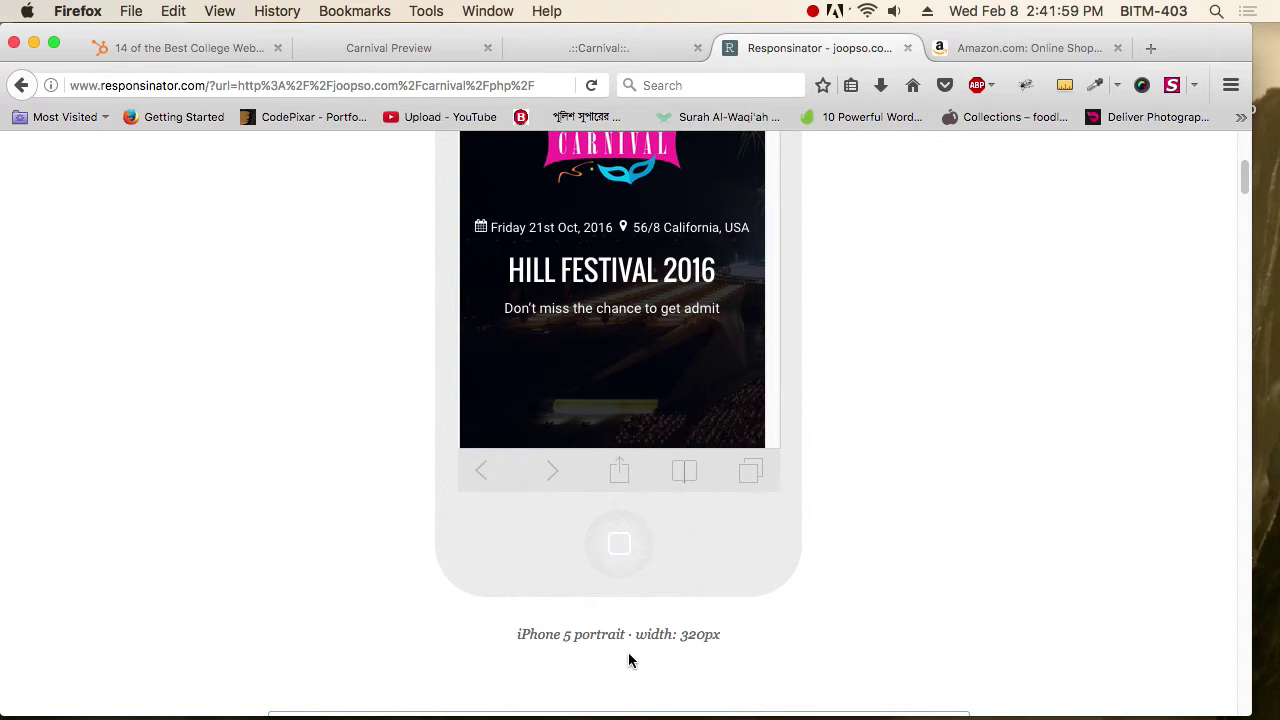
pyautogui.scroll(5, 883, 590)
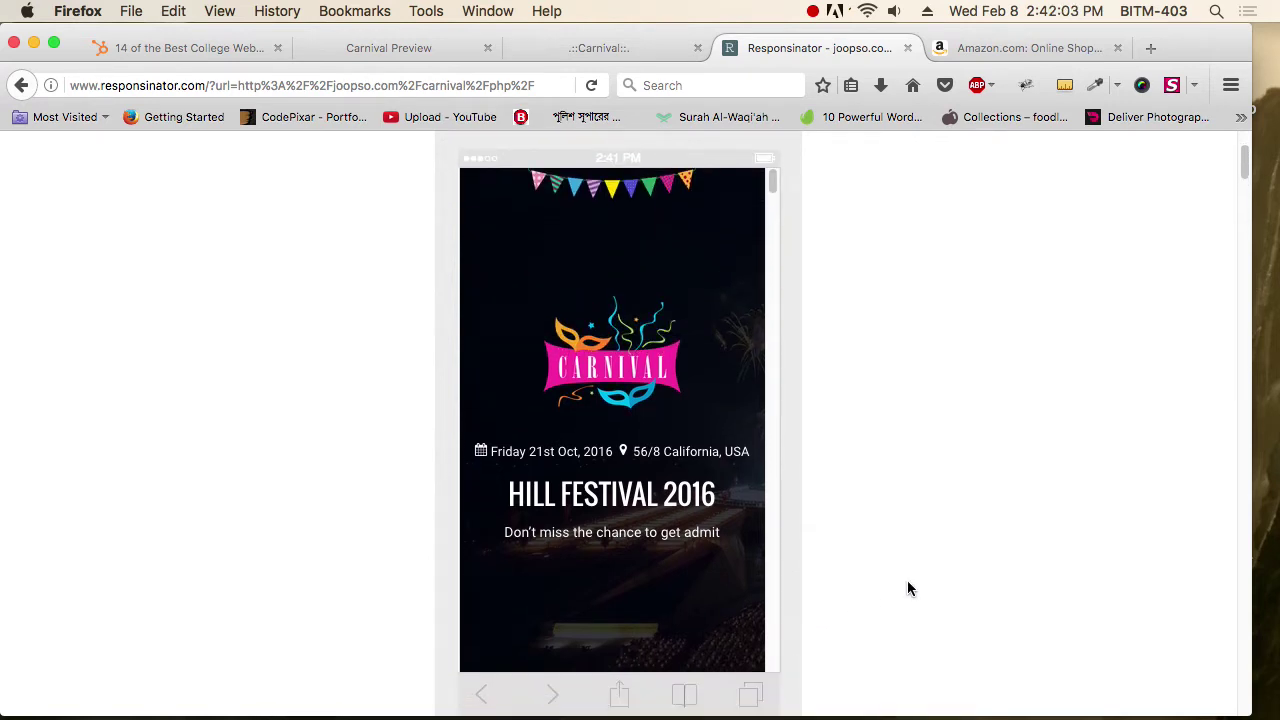
pyautogui.scroll(-1, 907, 588)
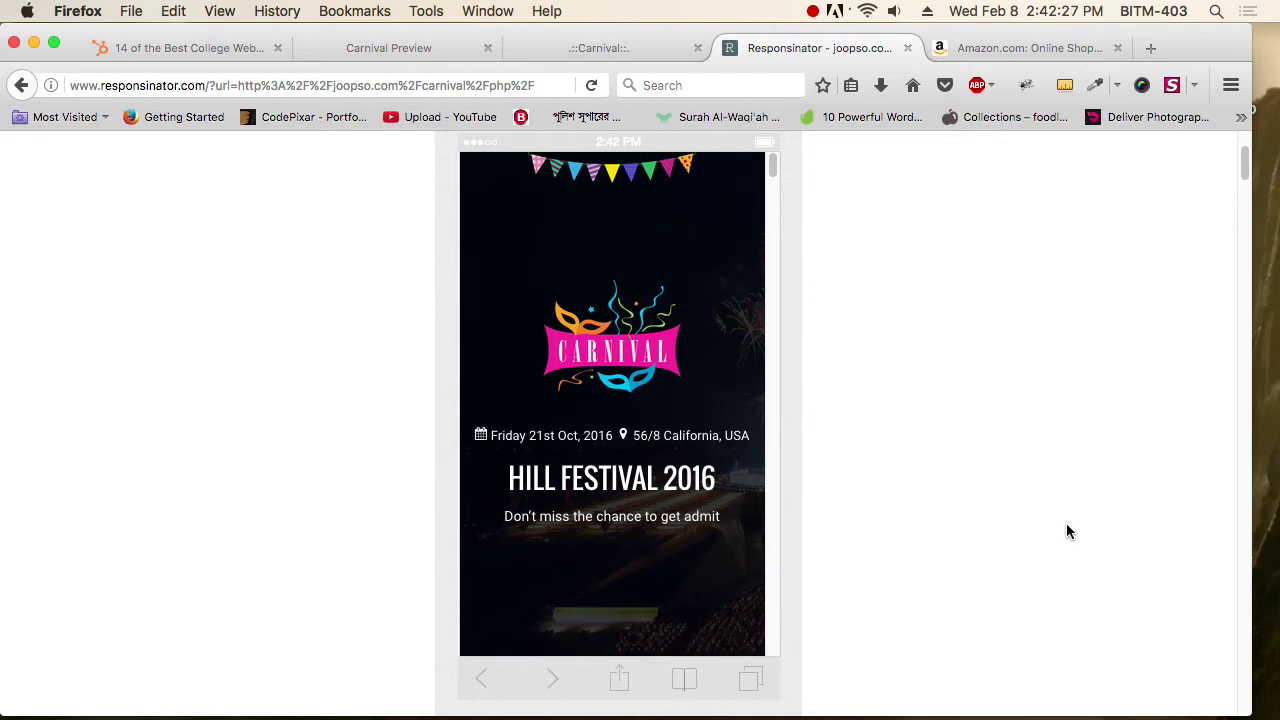
pyautogui.click(632, 48)
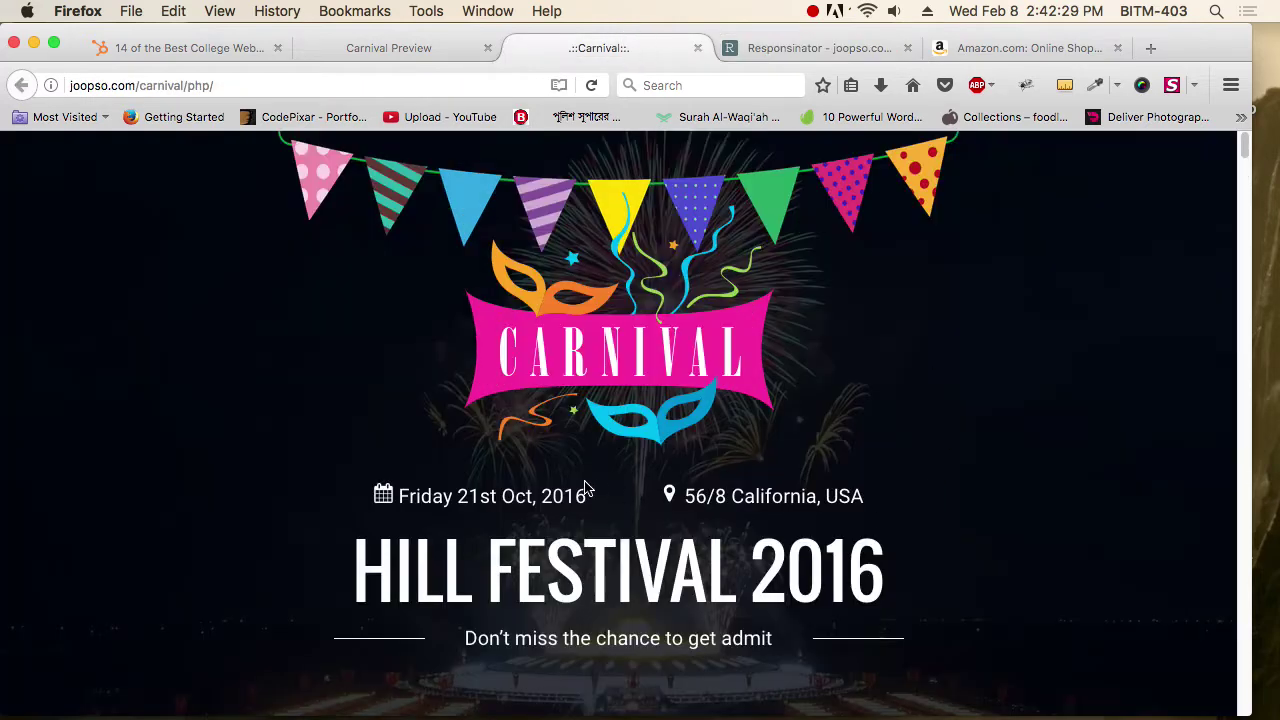
# Step: Compare the "Event Will Start In" countdown section in the phone preview with the same section on the desktop page
pyautogui.click(858, 50)
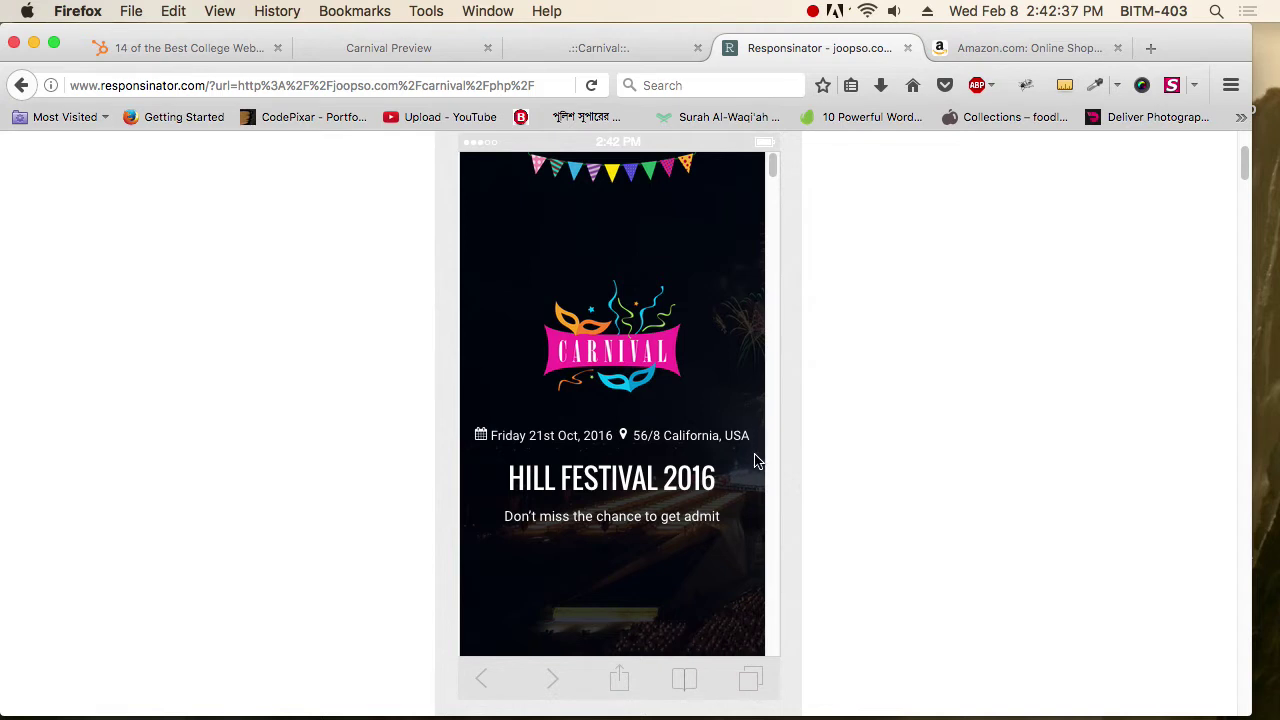
pyautogui.scroll(-10, 714, 495)
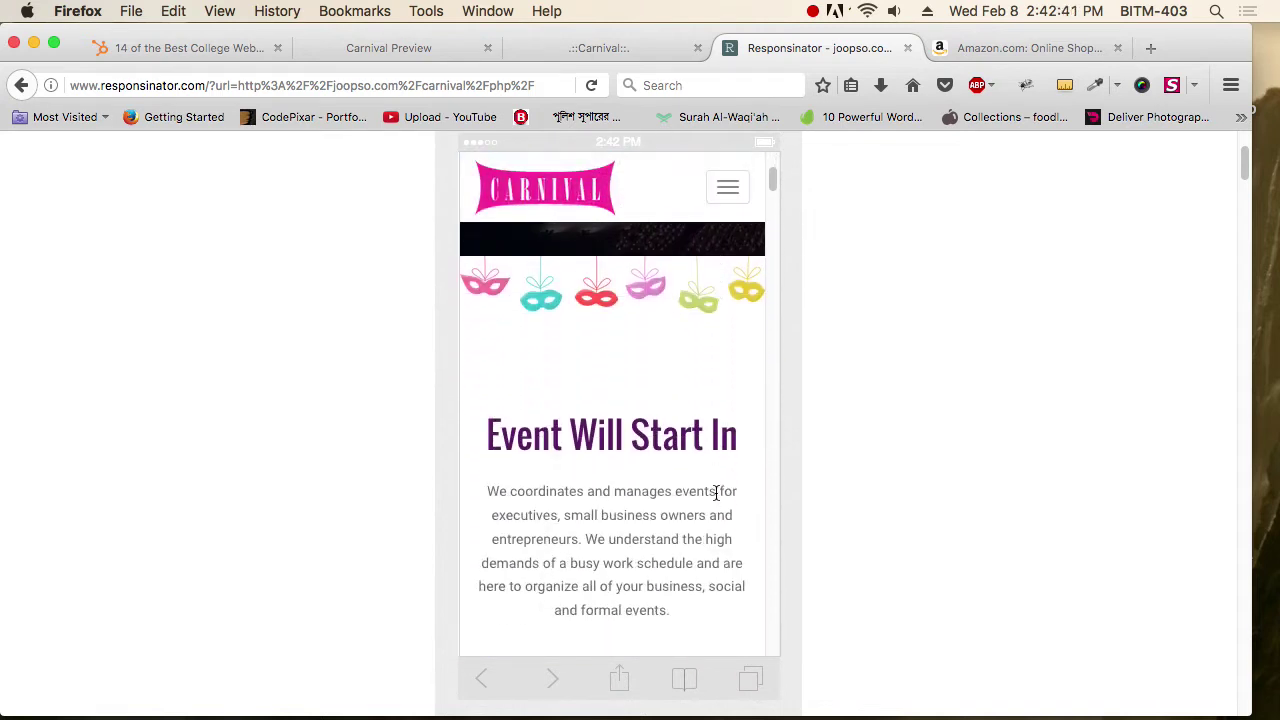
pyautogui.scroll(-5, 716, 492)
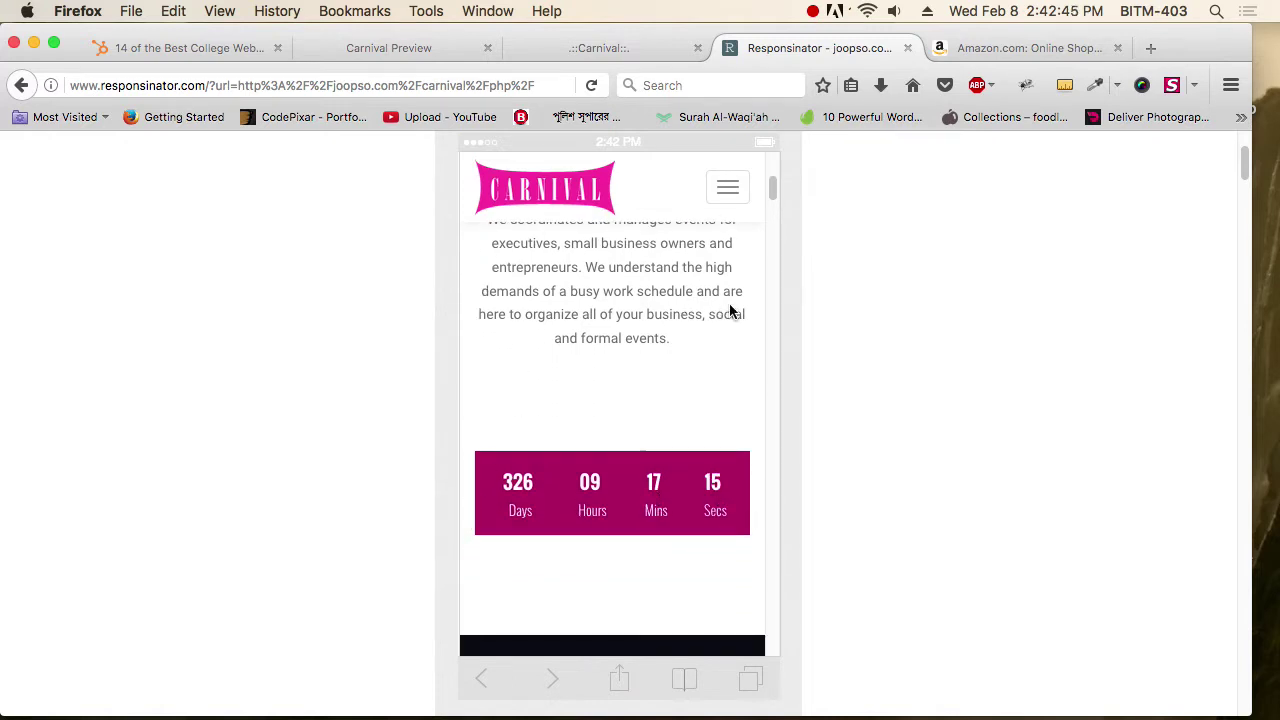
pyautogui.scroll(-5, 747, 460)
pyautogui.scroll(-10, 748, 462)
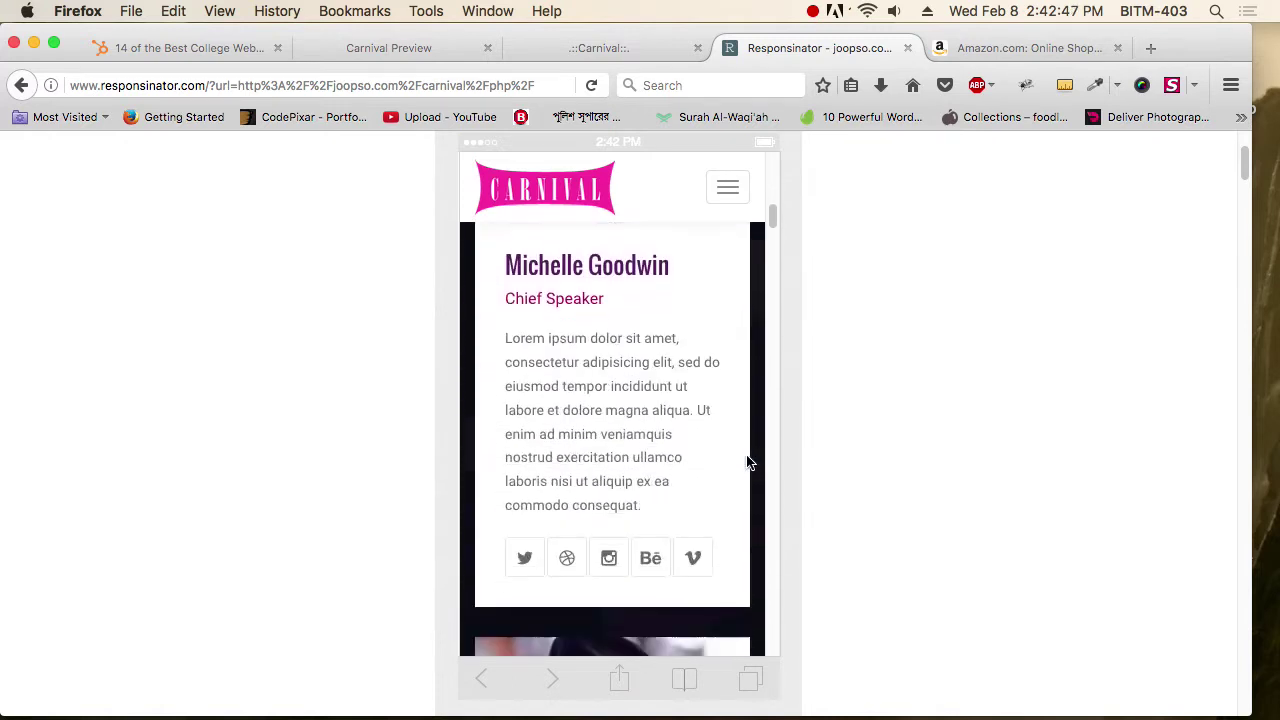
pyautogui.click(580, 48)
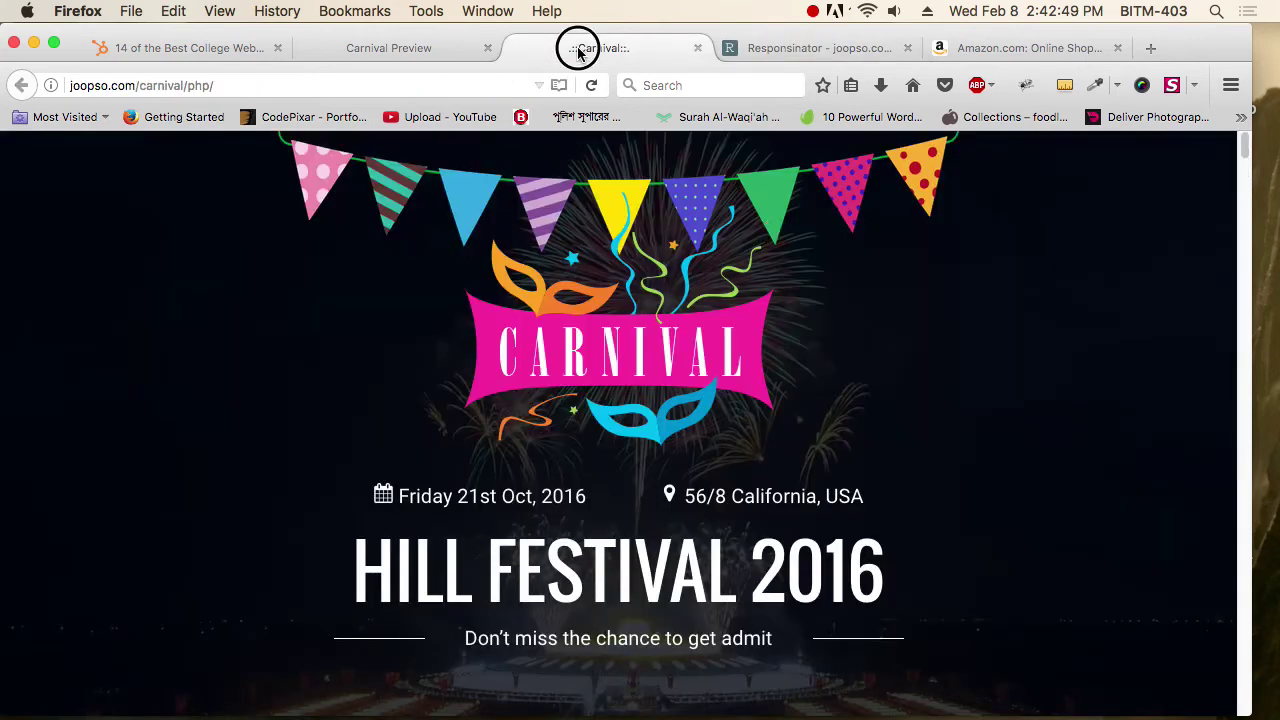
pyautogui.scroll(-5, 820, 470)
pyautogui.scroll(-5, 790, 480)
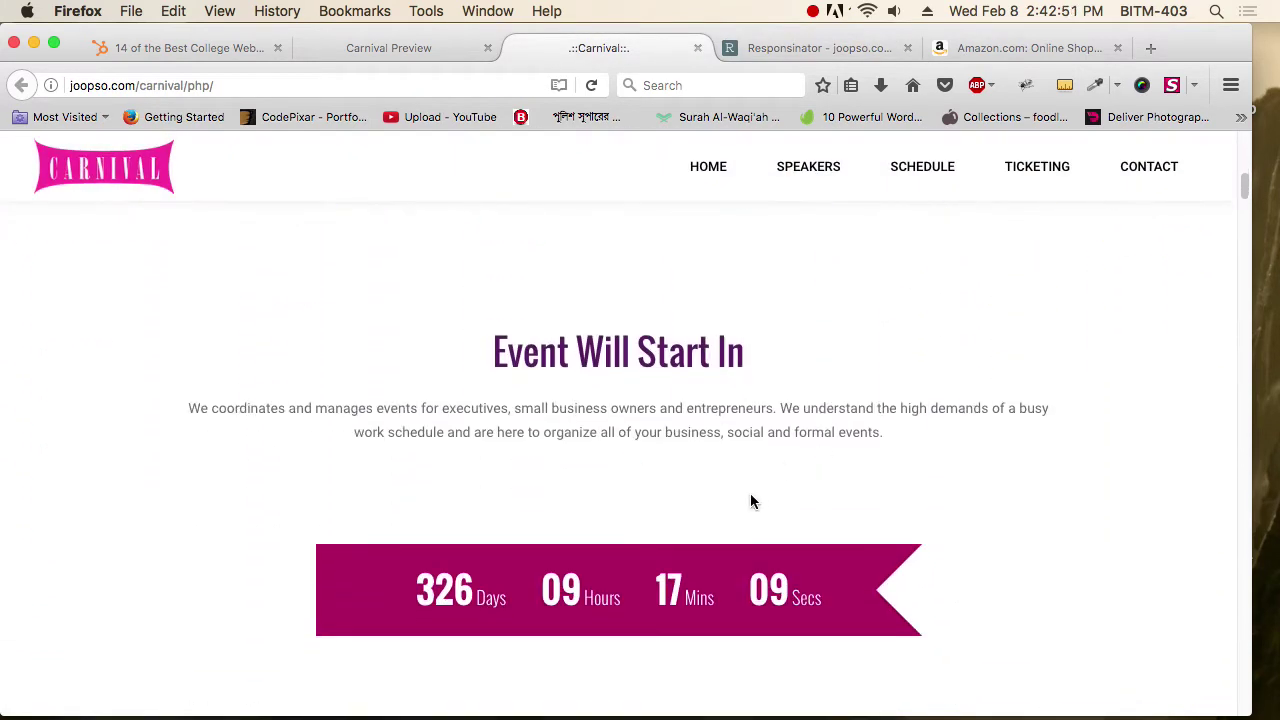
# Step: Compare the layout of the "Who's Speaking" section, including the chief speaker card and portraits, between the phone preview and desktop page
pyautogui.click(845, 47)
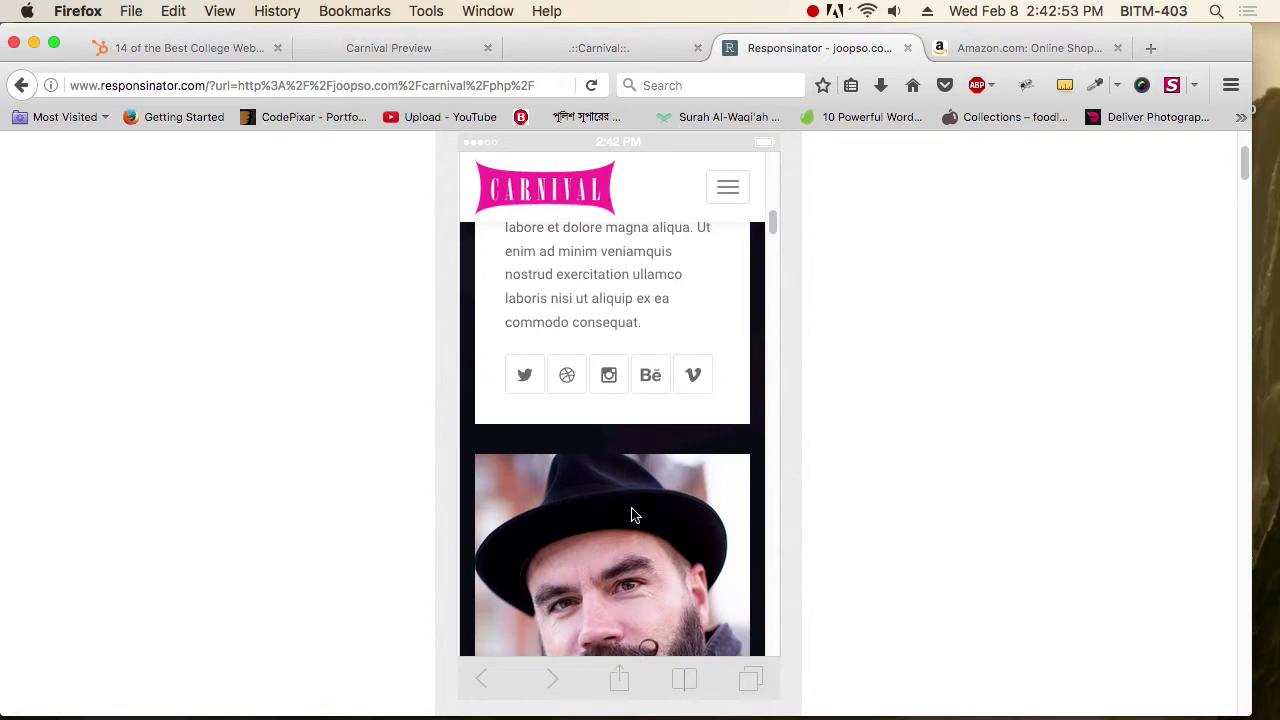
pyautogui.scroll(-5, 640, 514)
pyautogui.scroll(3, 648, 519)
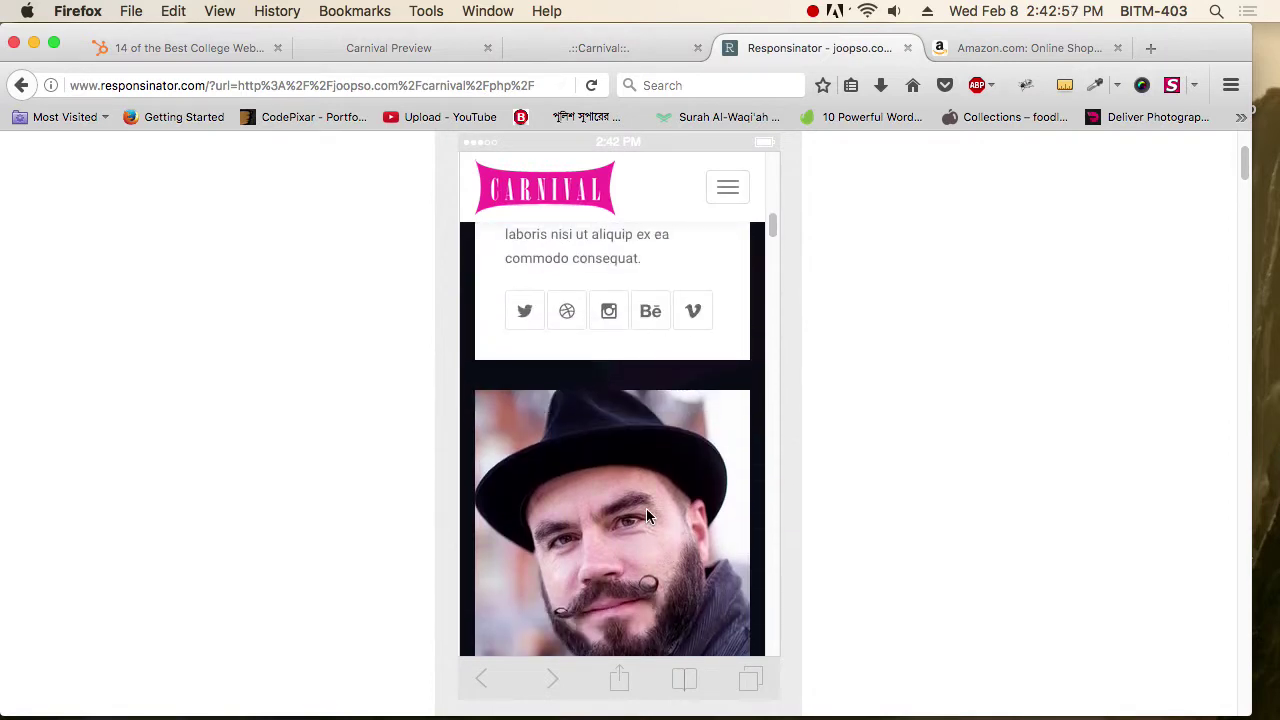
pyautogui.click(594, 49)
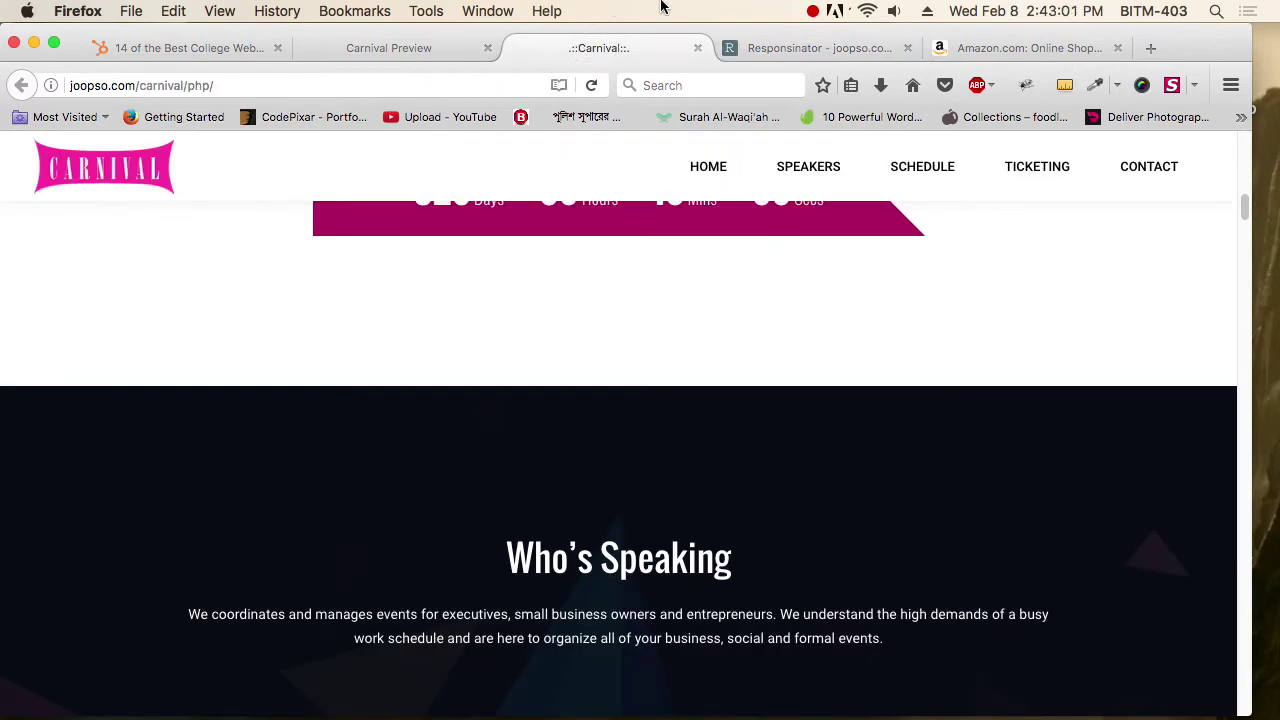
pyautogui.click(800, 48)
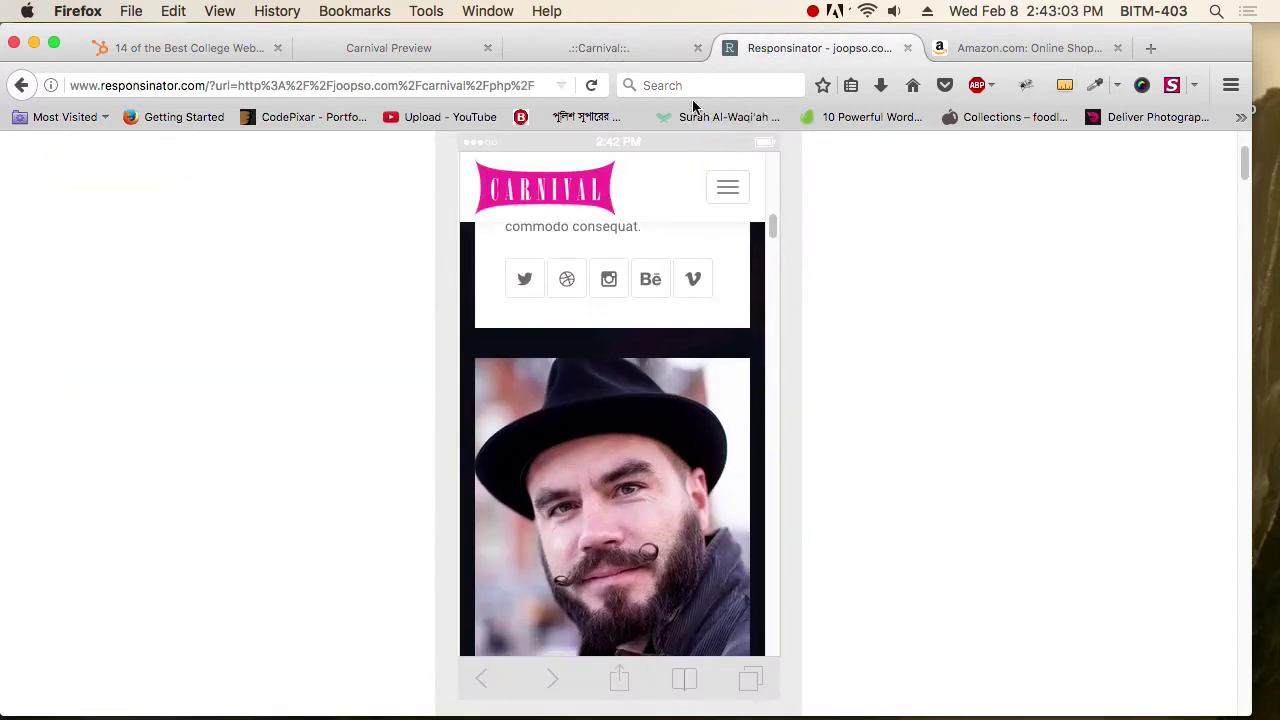
pyautogui.click(623, 49)
pyautogui.scroll(-5, 853, 380)
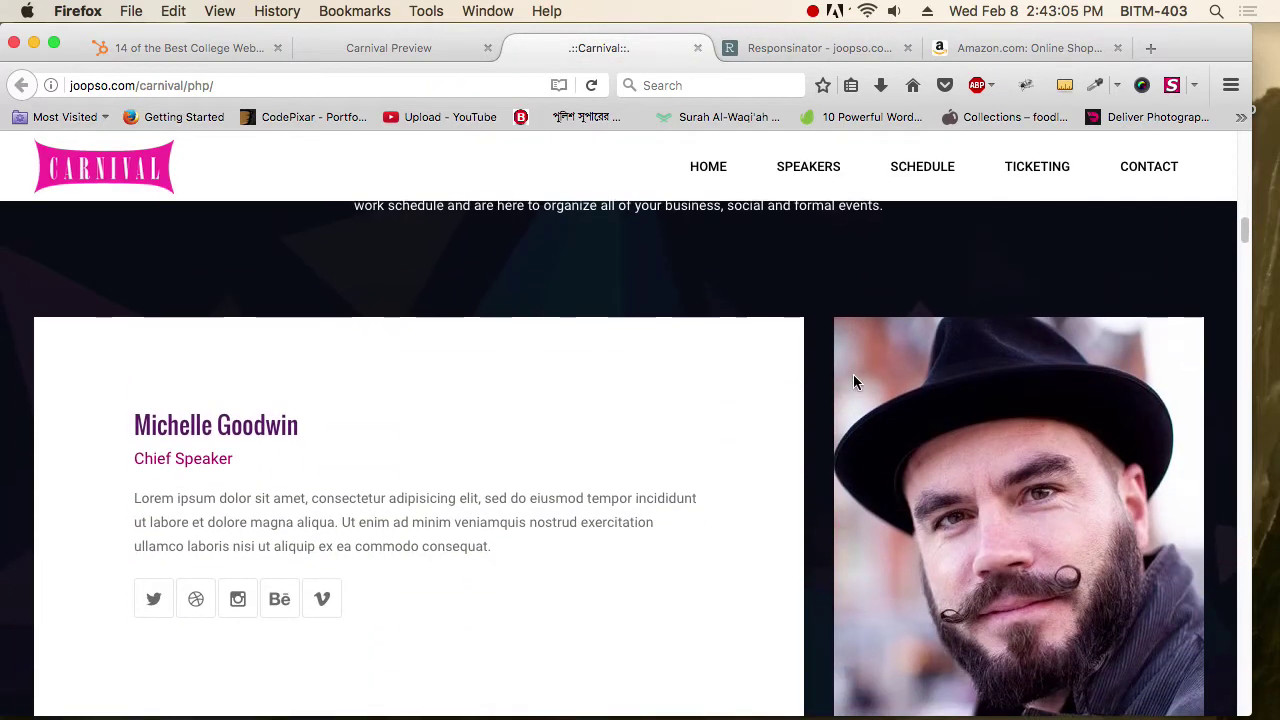
pyautogui.scroll(-4, 434, 514)
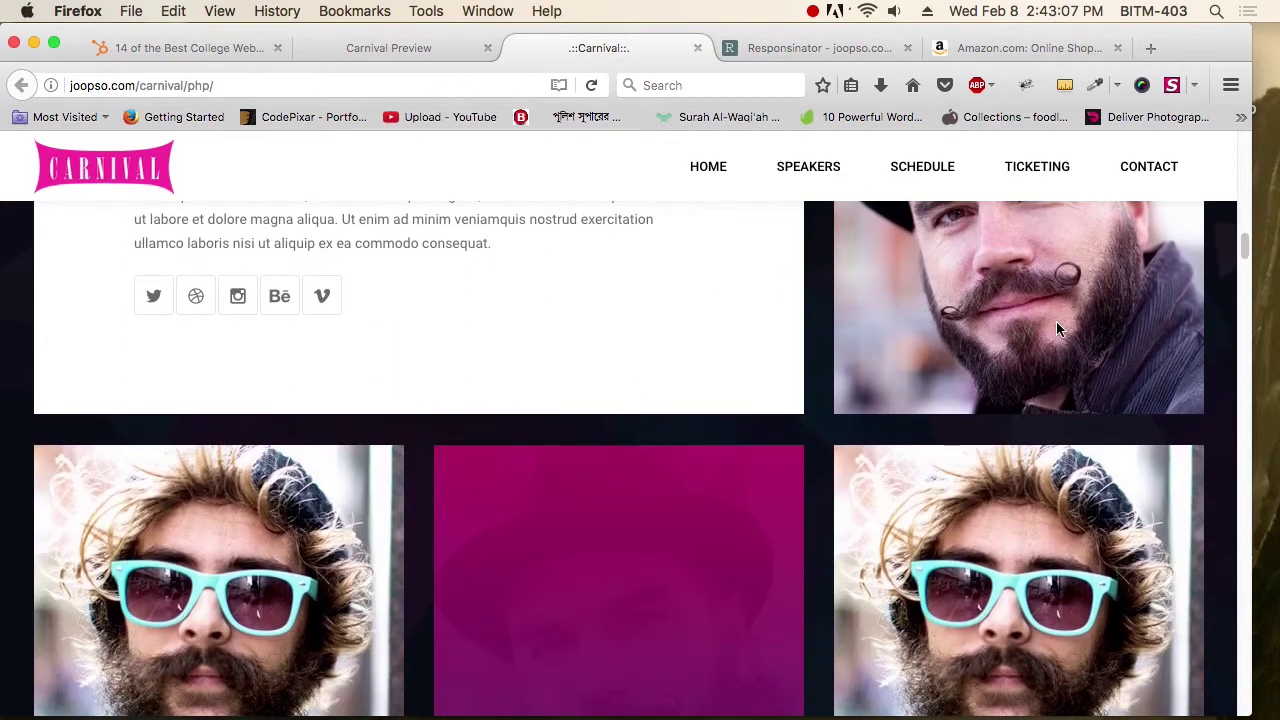
pyautogui.scroll(-3, 489, 598)
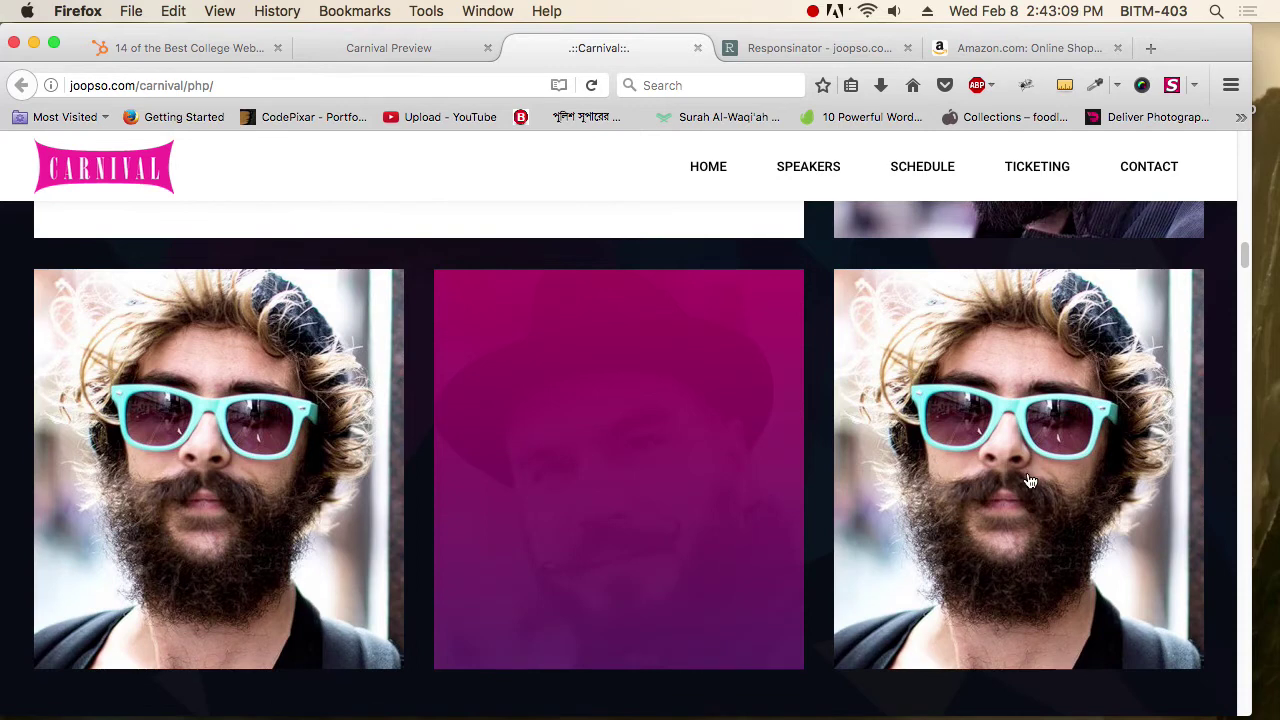
pyautogui.click(806, 50)
pyautogui.scroll(5, 620, 420)
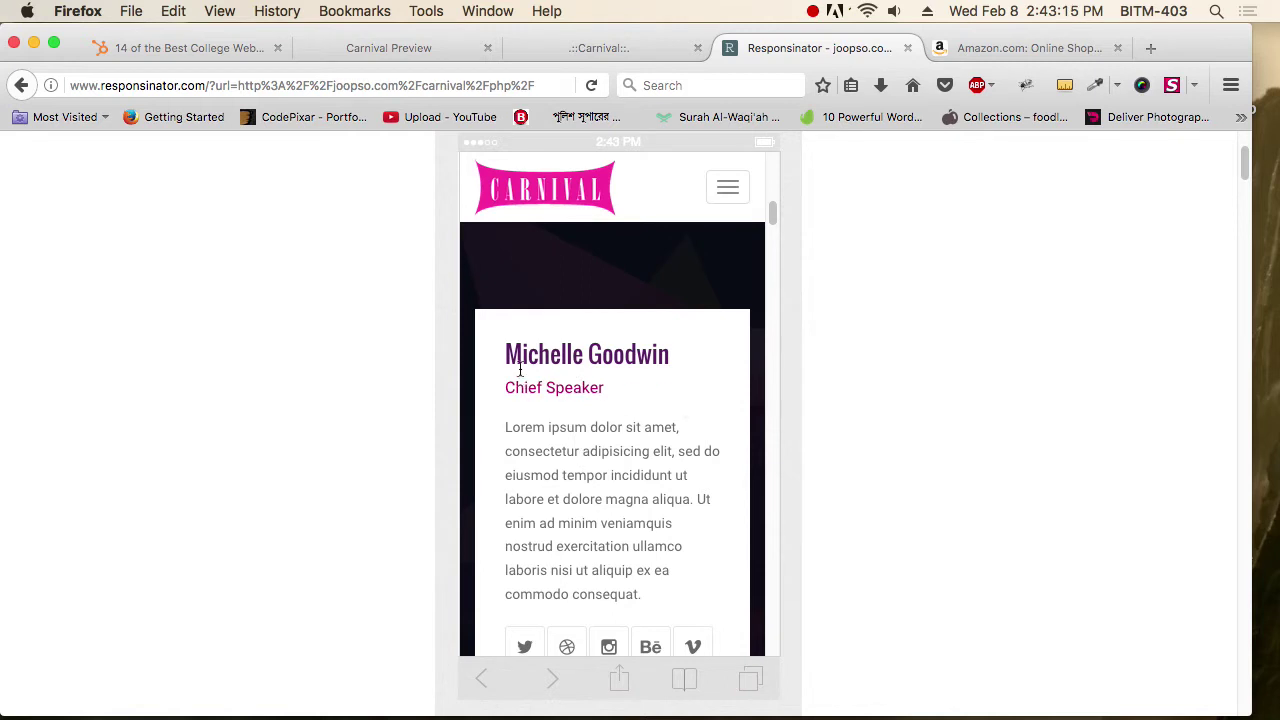
pyautogui.scroll(-6, 608, 430)
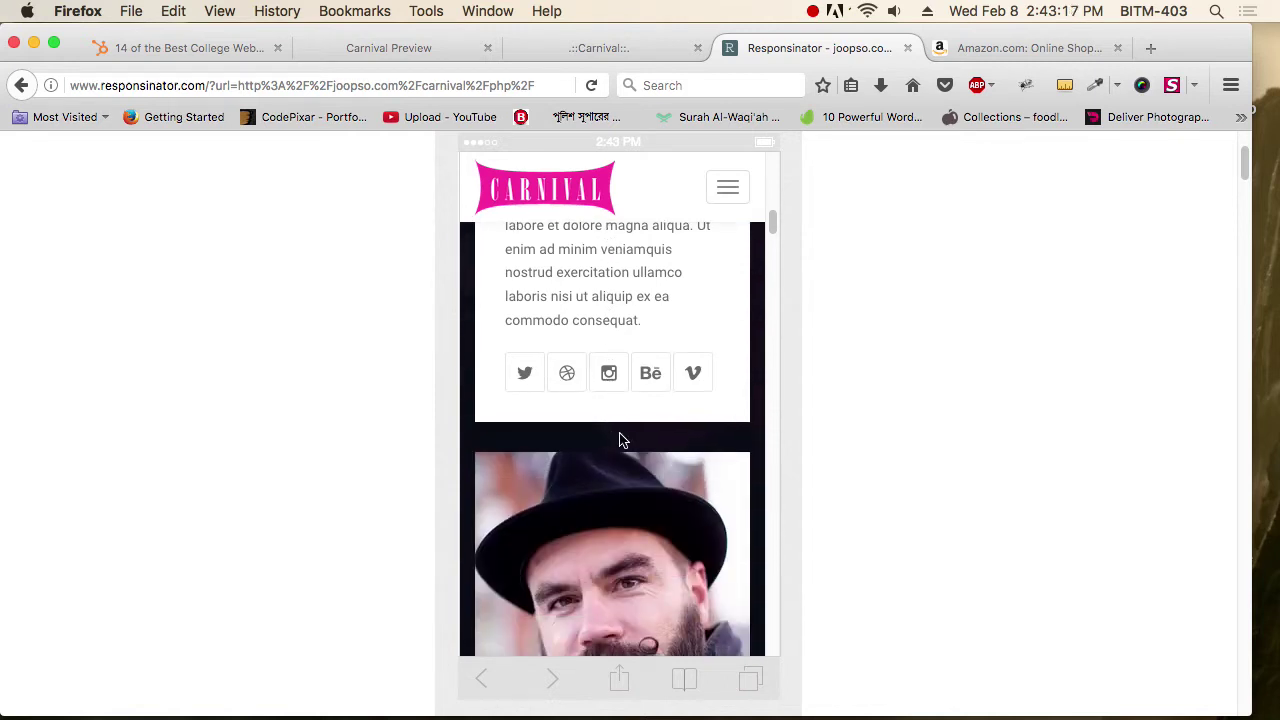
pyautogui.scroll(-2, 606, 445)
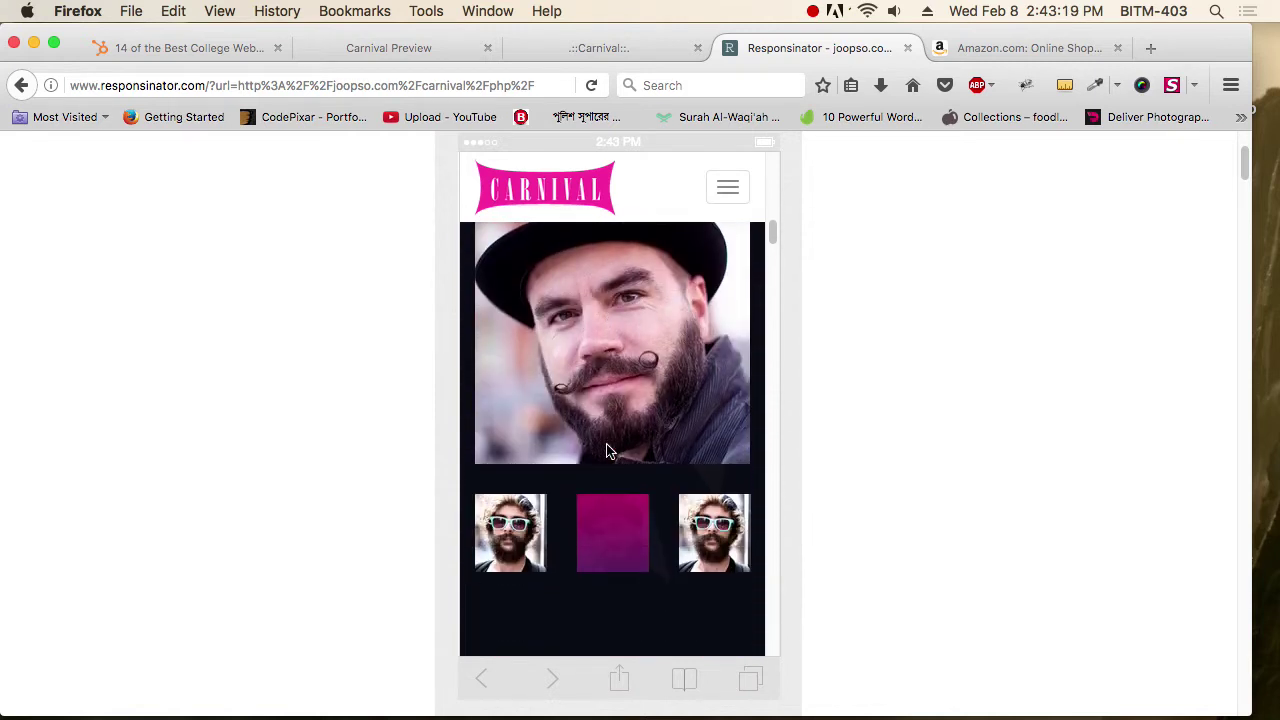
# Step: Cycle through the speaker carousel using the last thumbnail below the large portrait in the phone preview
pyautogui.click(717, 540)
pyautogui.click(717, 540)
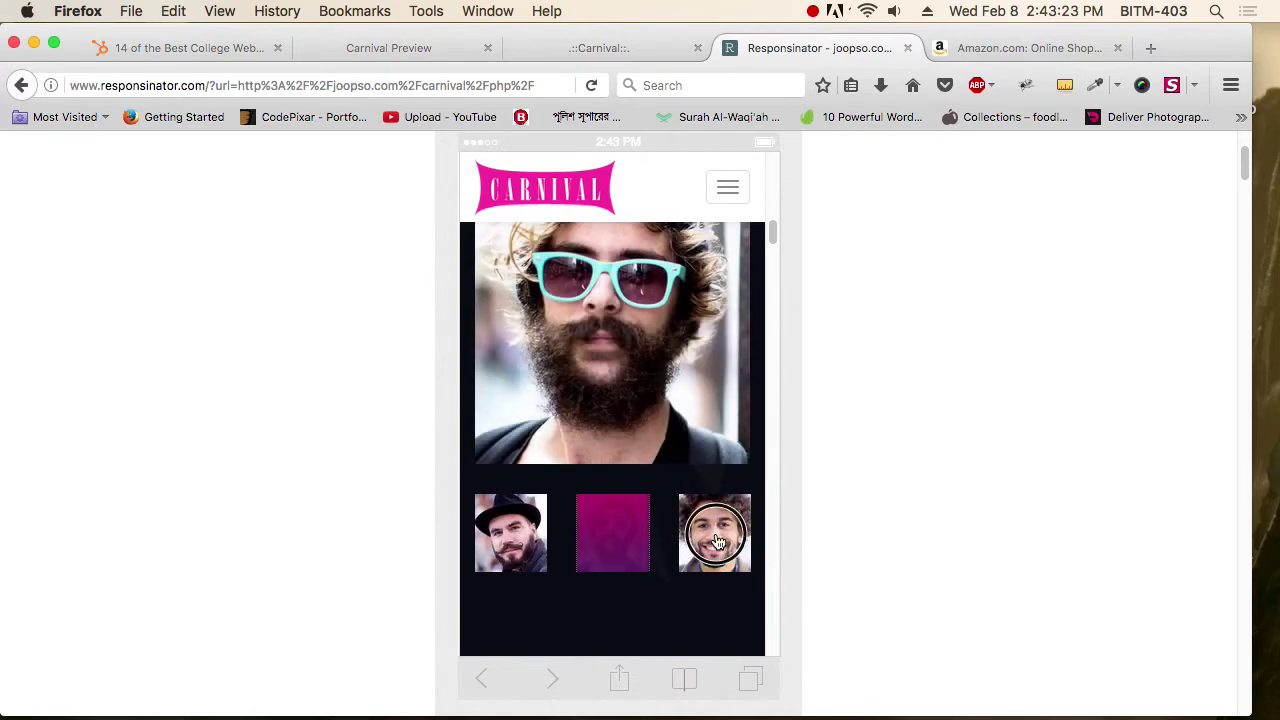
pyautogui.click(715, 545)
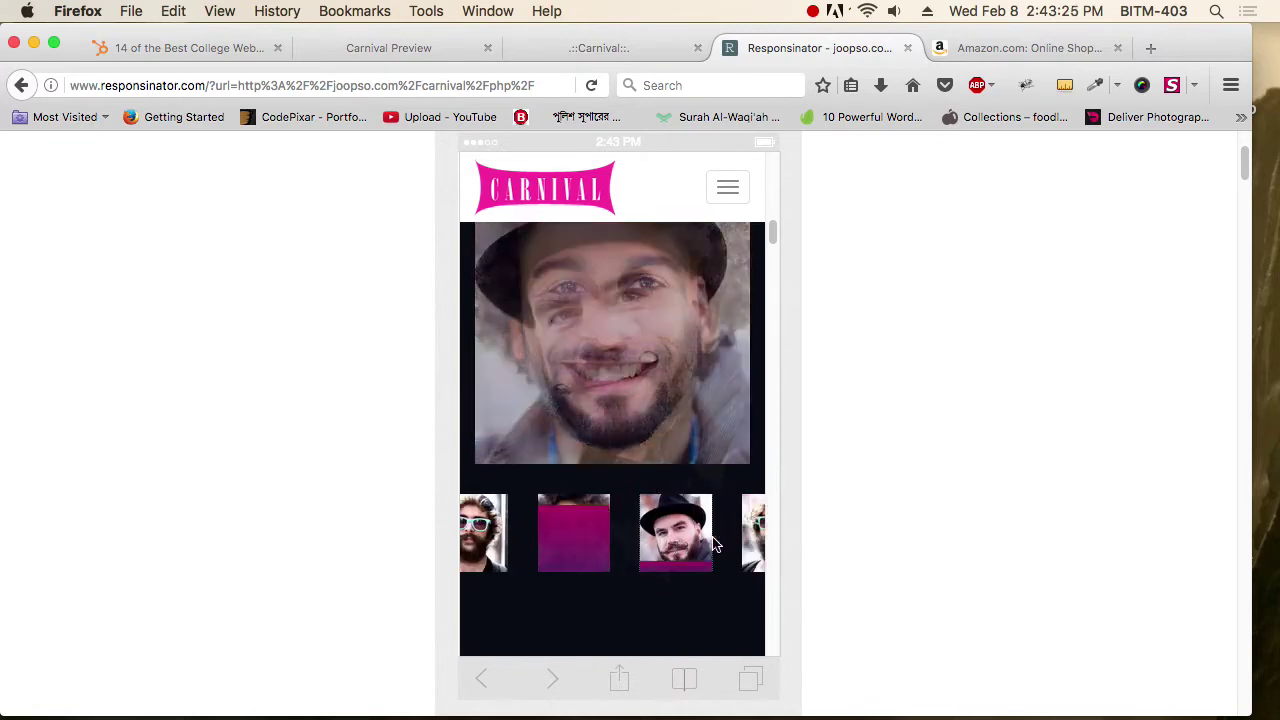
pyautogui.click(715, 545)
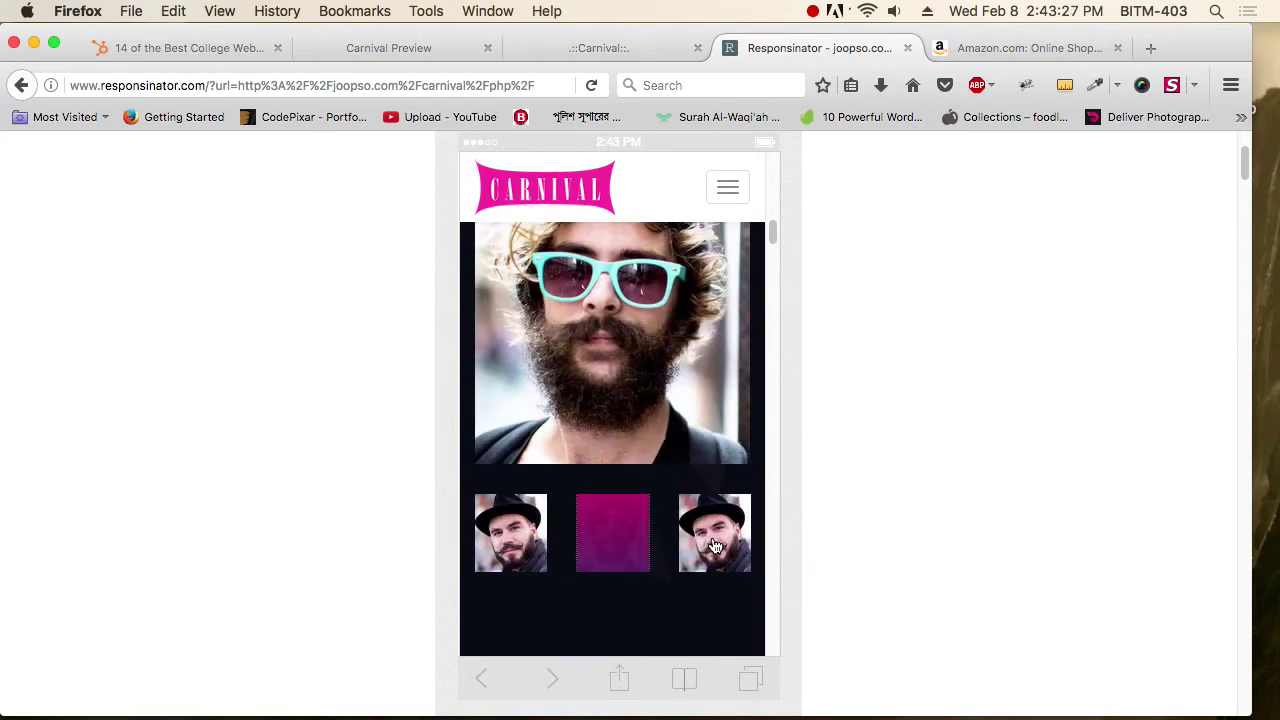
# Step: Compare the Event Schedule section's day buttons and timeline between the phone preview and the desktop page
pyautogui.scroll(-5, 715, 545)
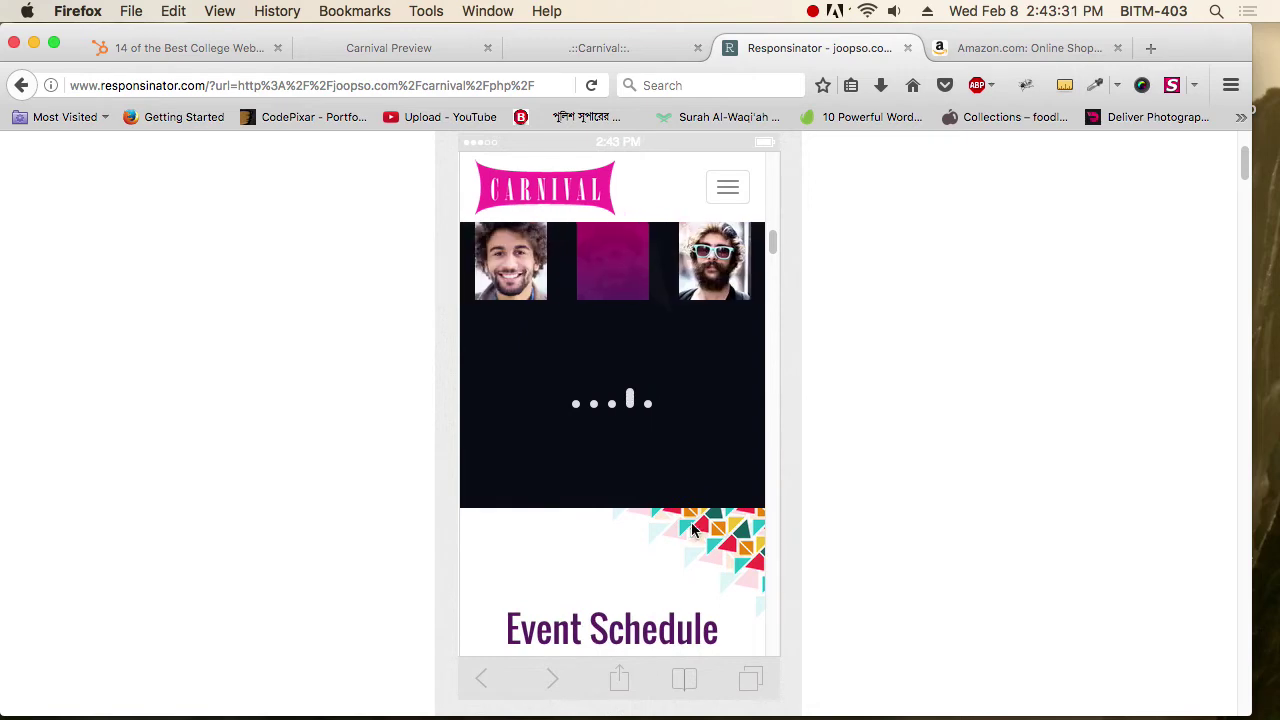
pyautogui.scroll(-5, 691, 528)
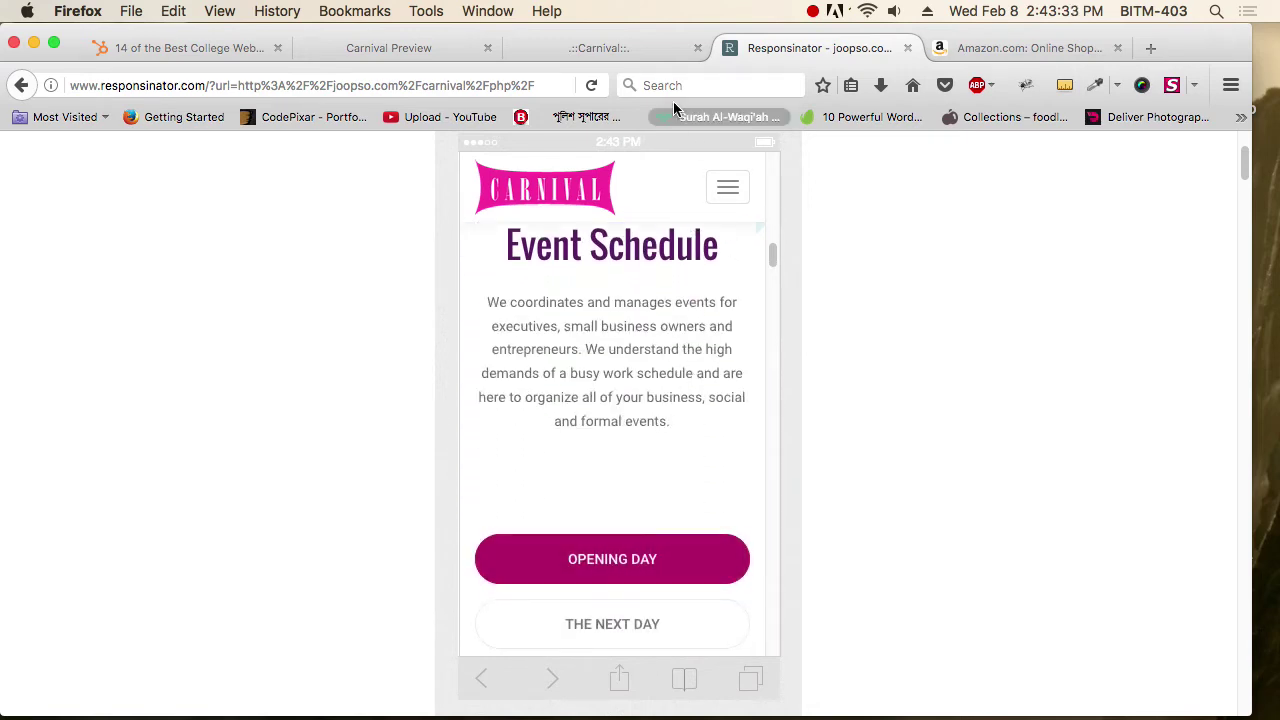
pyautogui.click(606, 48)
pyautogui.scroll(-3, 811, 434)
pyautogui.scroll(-5, 811, 430)
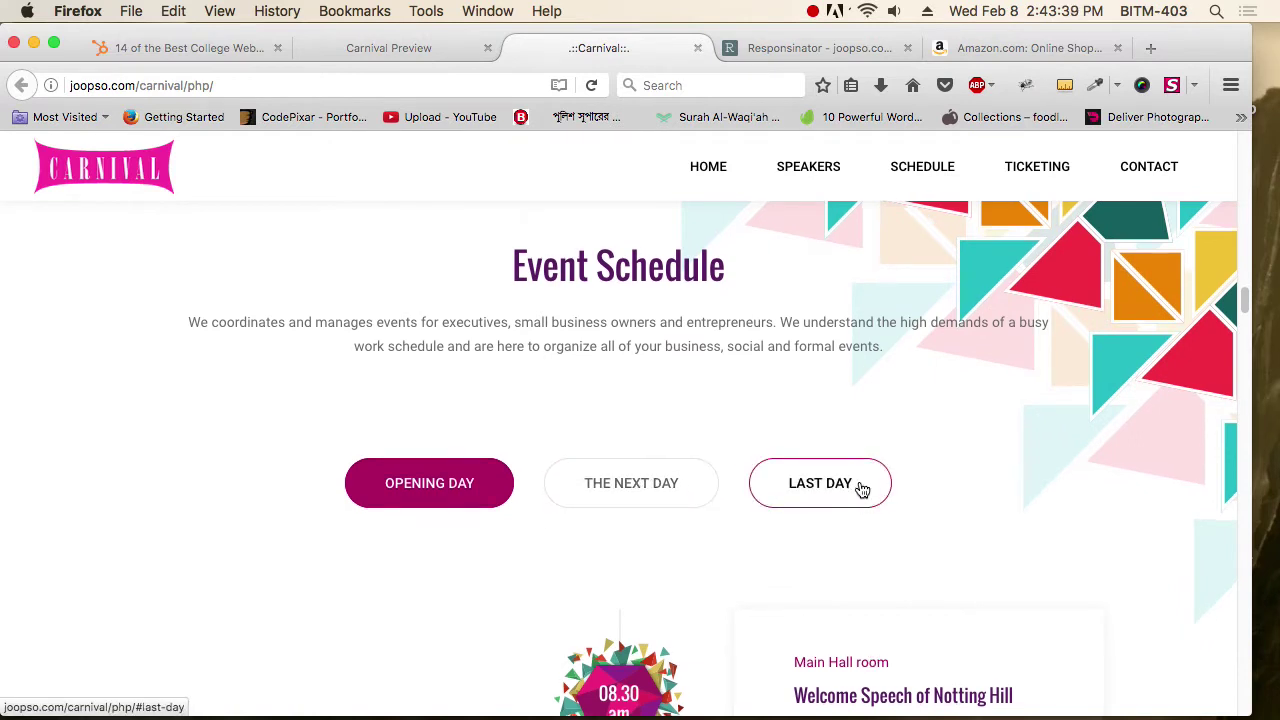
pyautogui.scroll(-3, 862, 488)
pyautogui.scroll(-3, 800, 455)
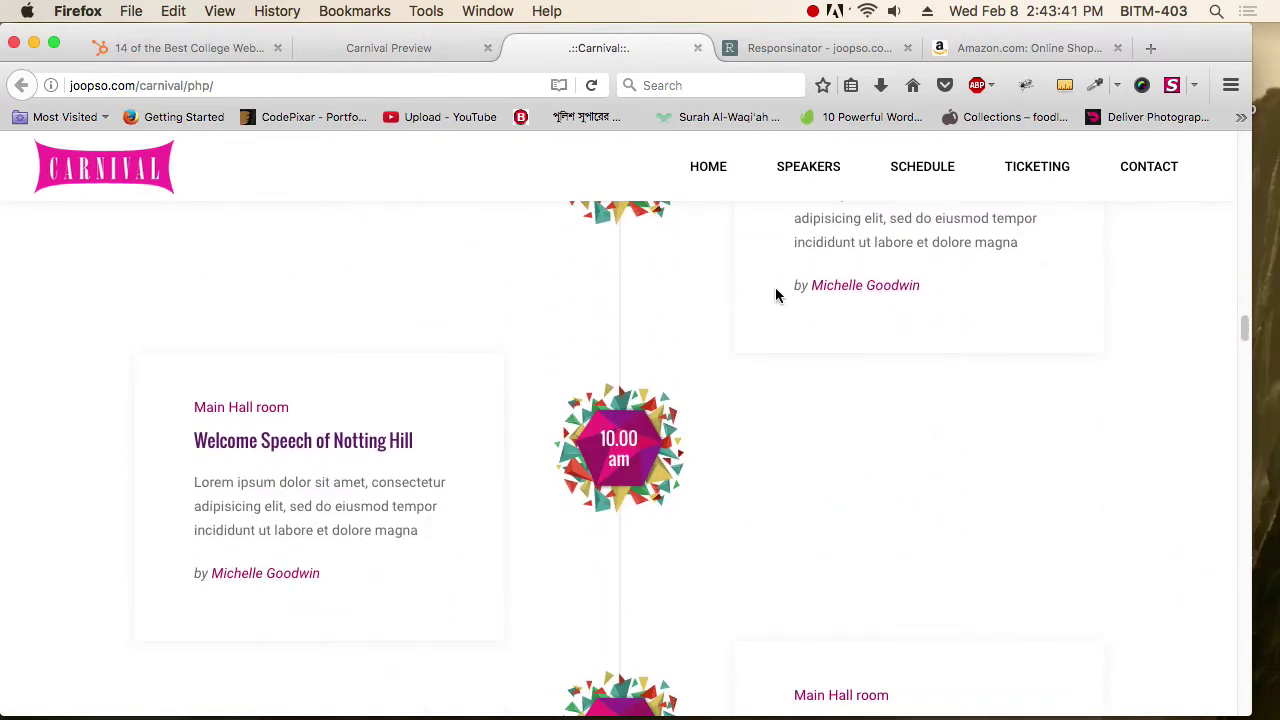
pyautogui.click(810, 50)
pyautogui.scroll(-4, 681, 380)
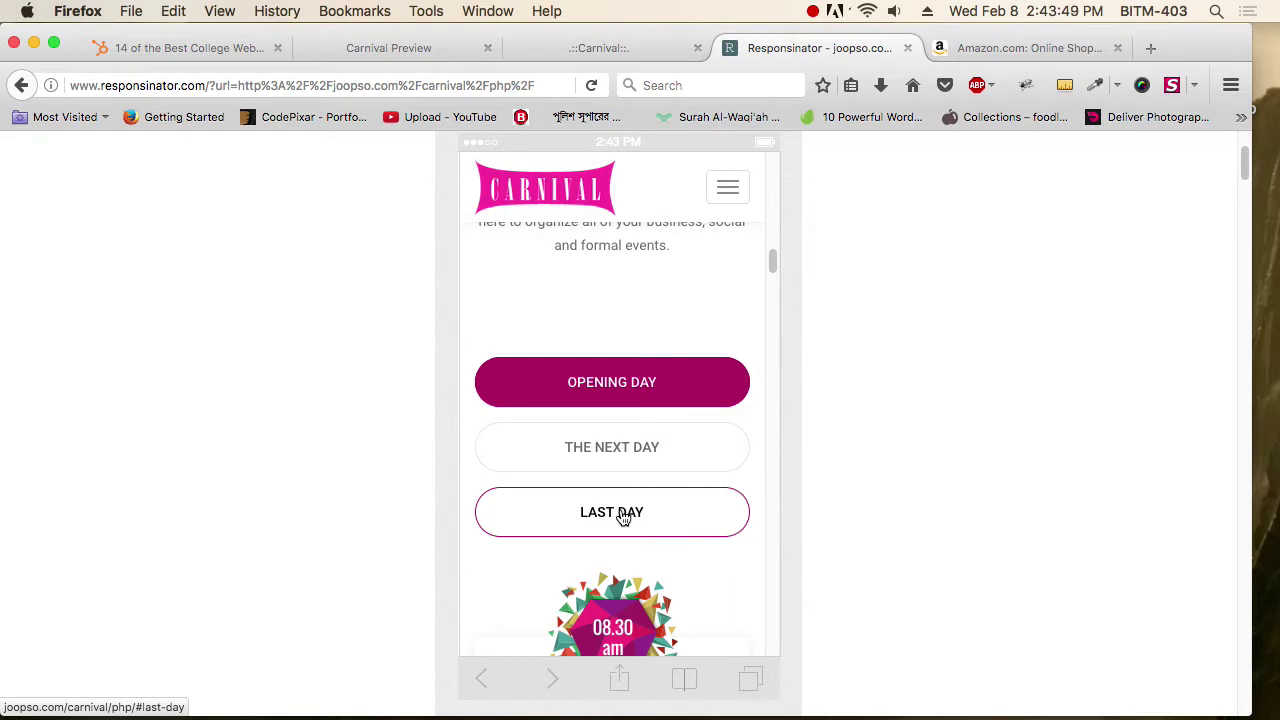
# Step: Examine the rest of the schedule and the ticket pricing cards in the phone preview, and return to the desktop page
pyautogui.scroll(-8, 705, 461)
pyautogui.scroll(-10, 707, 466)
pyautogui.scroll(-10, 707, 464)
pyautogui.scroll(-10, 707, 463)
pyautogui.scroll(-10, 707, 463)
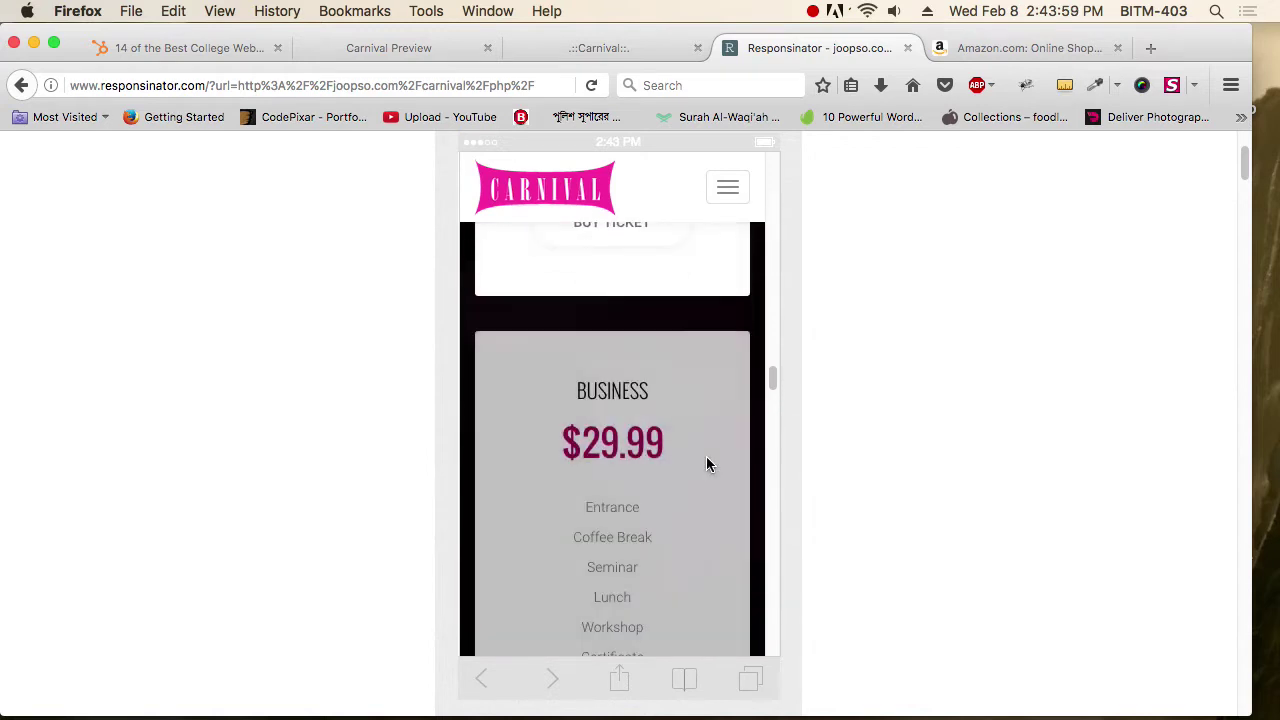
pyautogui.click(620, 52)
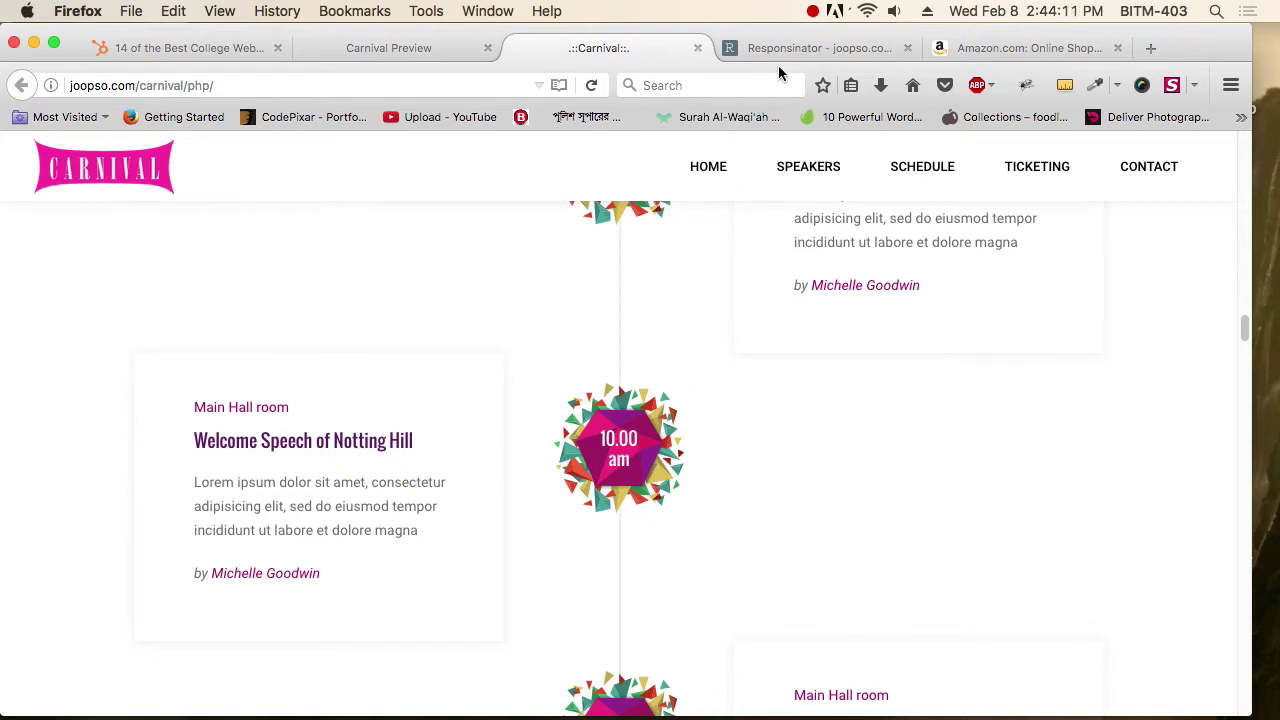
# Step: Return to the Responsinator preview and examine the device frames from iPhone 5 portrait through iPhone 5 landscape to iPhone 6 portrait
pyautogui.click(810, 57)
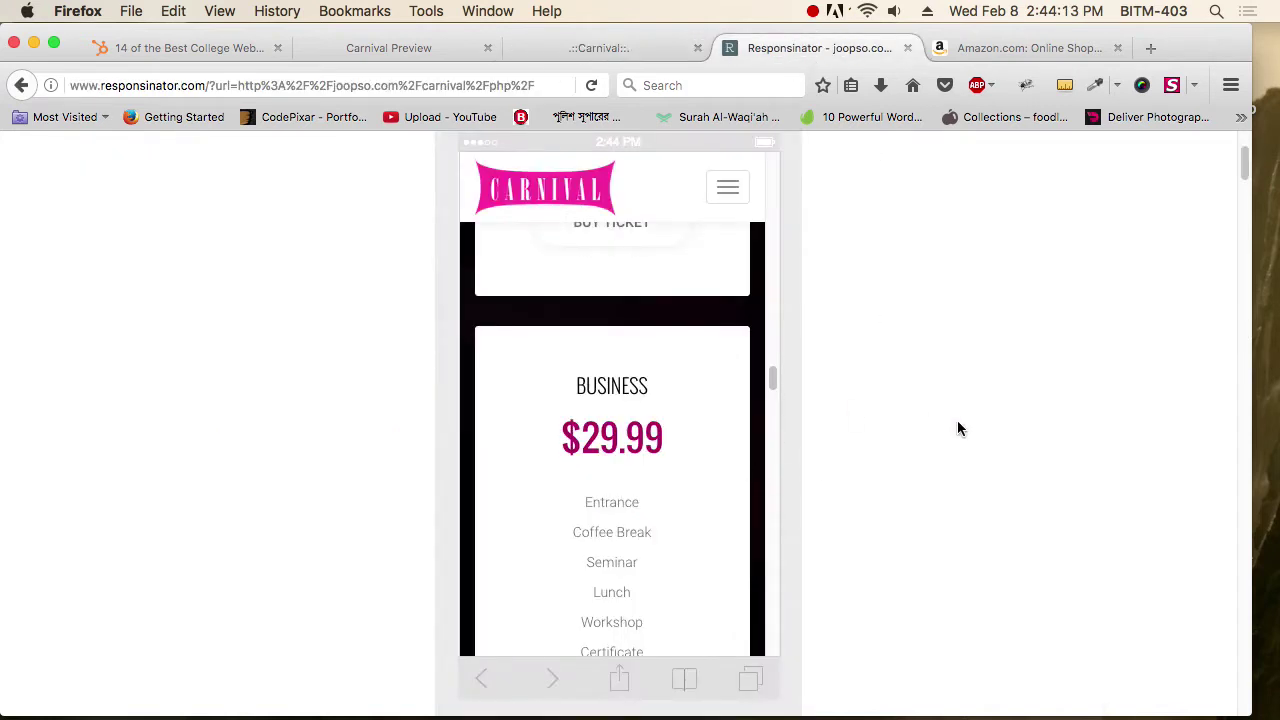
pyautogui.scroll(-5, 957, 425)
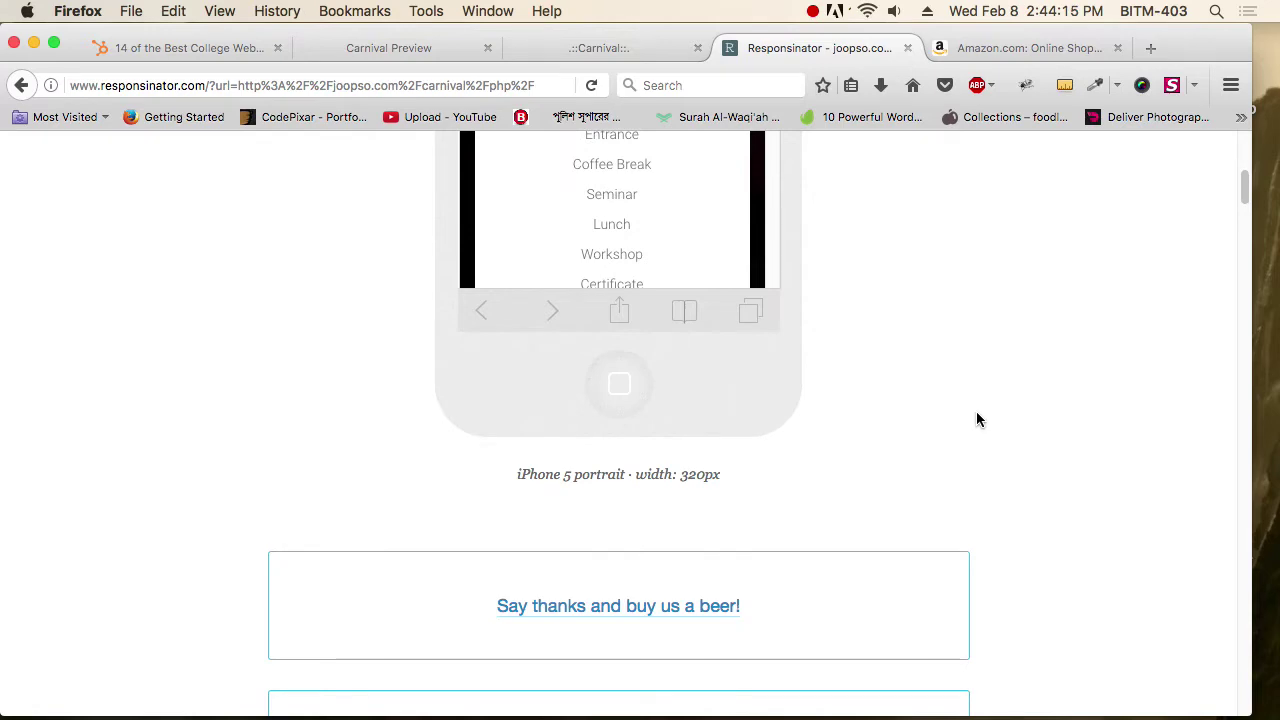
pyautogui.scroll(-5, 1008, 402)
pyautogui.scroll(3, 1008, 402)
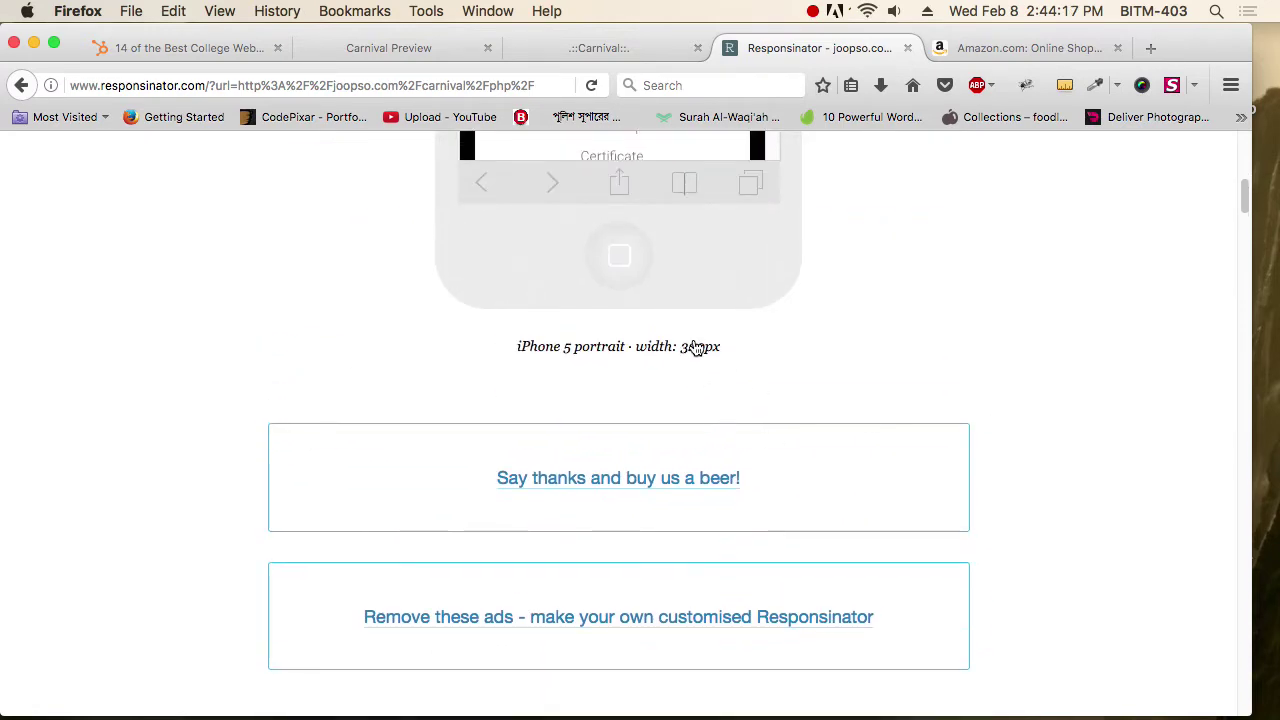
pyautogui.scroll(-5, 1074, 437)
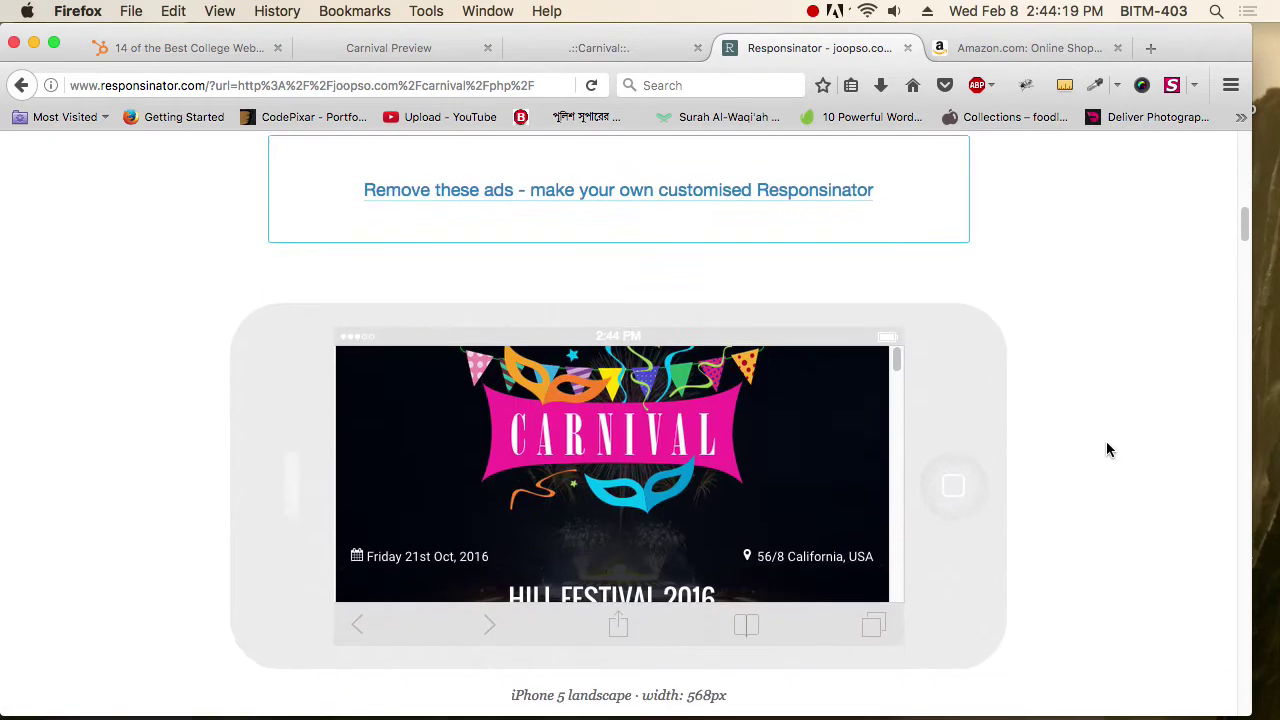
pyautogui.scroll(-2, 1108, 450)
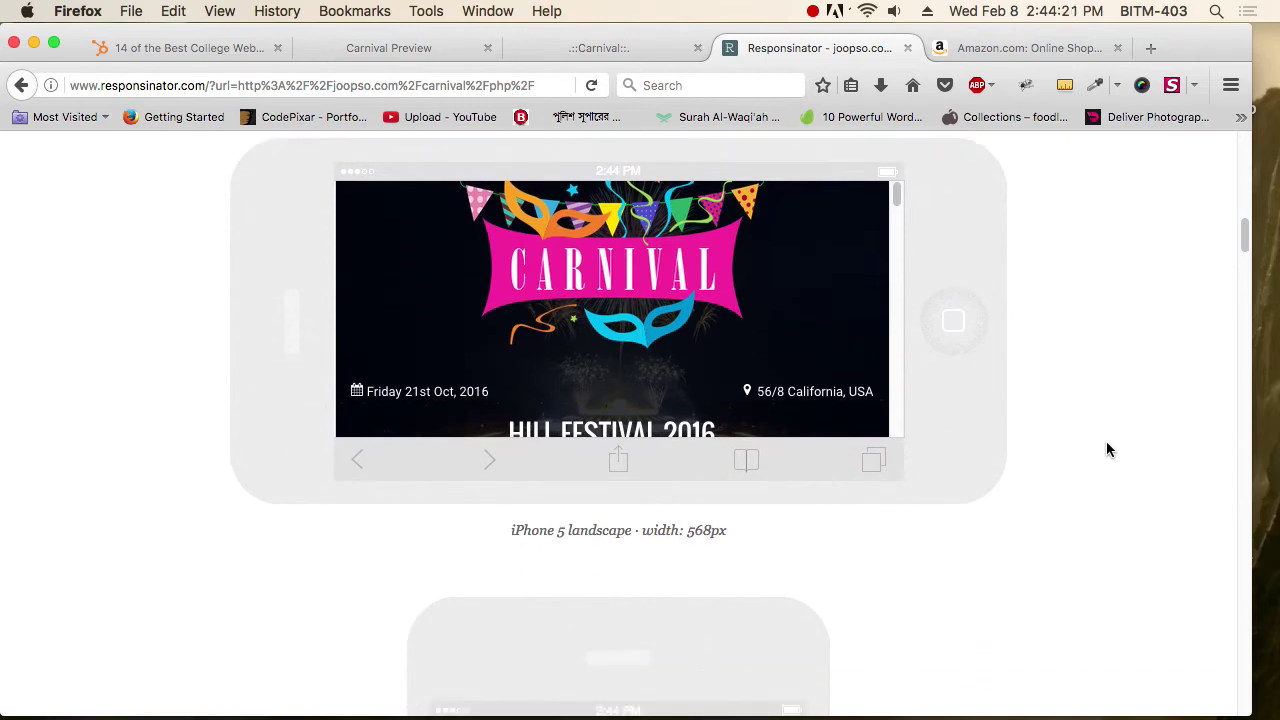
pyautogui.scroll(-7, 1107, 450)
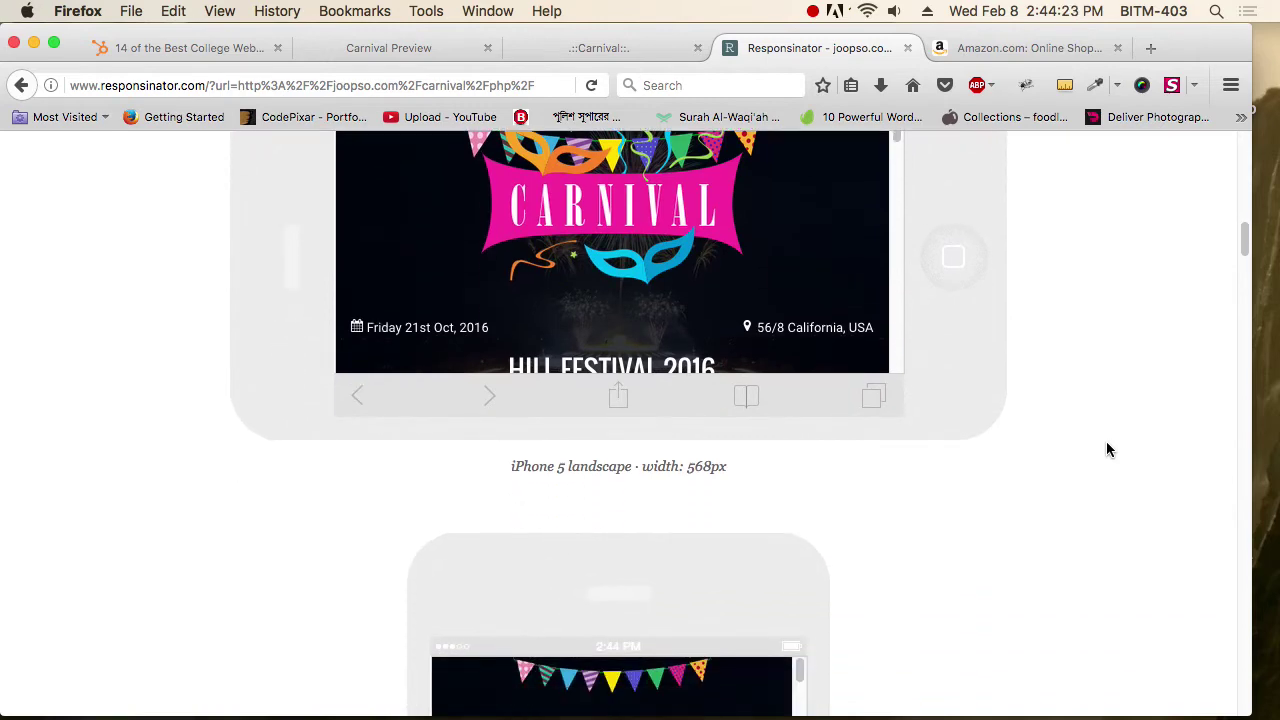
pyautogui.scroll(-4, 1107, 450)
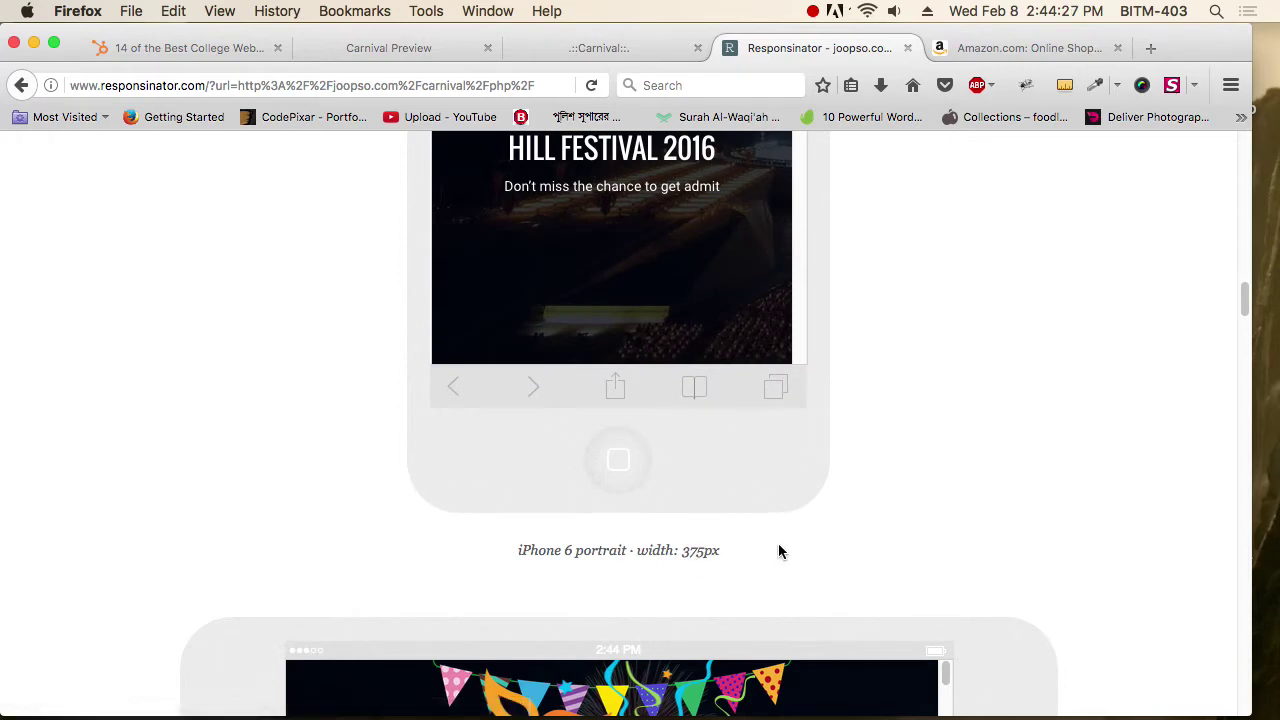
# Step: Go back to the iPhone 5 landscape preview and review the Carnival page's sections and menu header inside it
pyautogui.scroll(15, 874, 520)
pyautogui.scroll(-4, 874, 520)
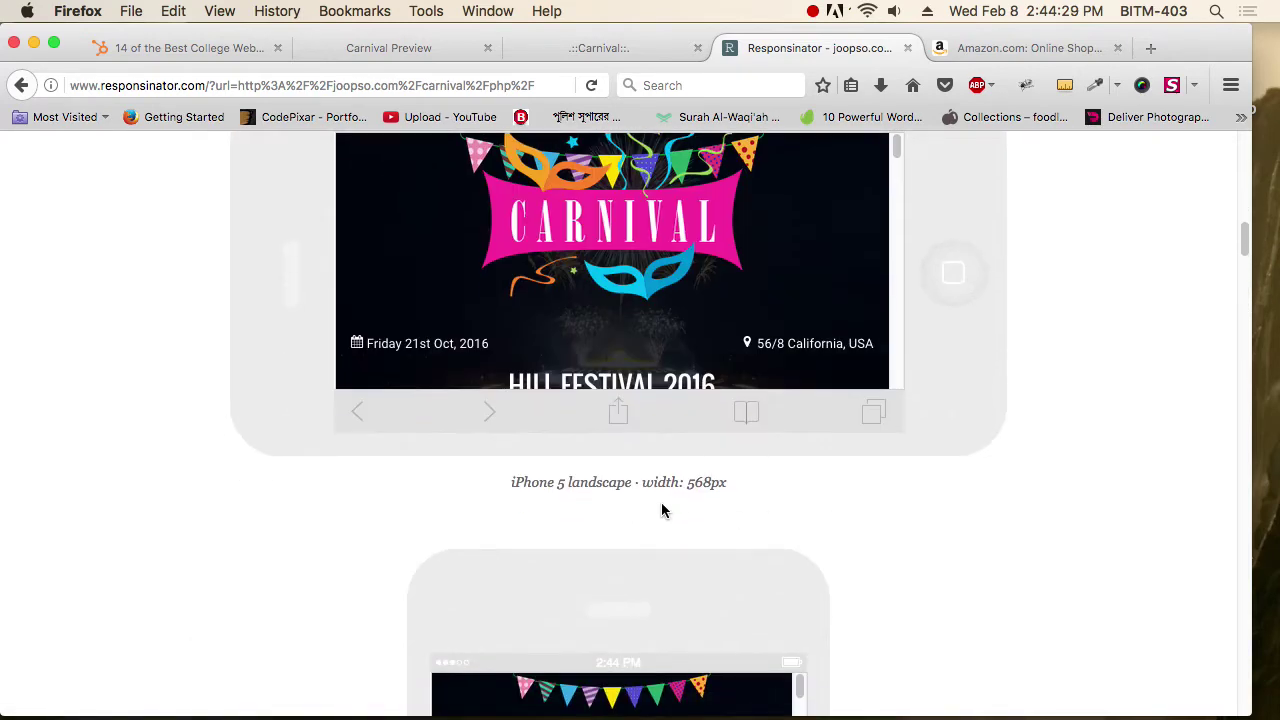
pyautogui.scroll(3, 705, 497)
pyautogui.scroll(-4, 830, 462)
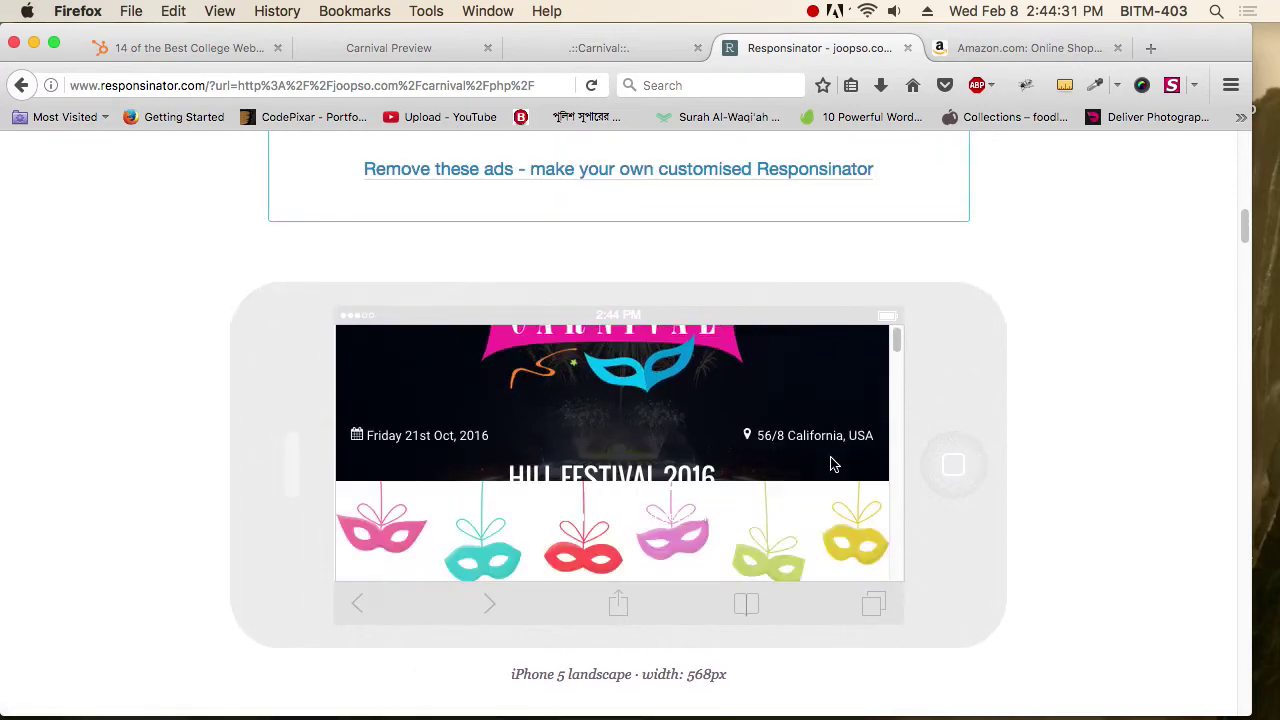
pyautogui.scroll(-5, 830, 463)
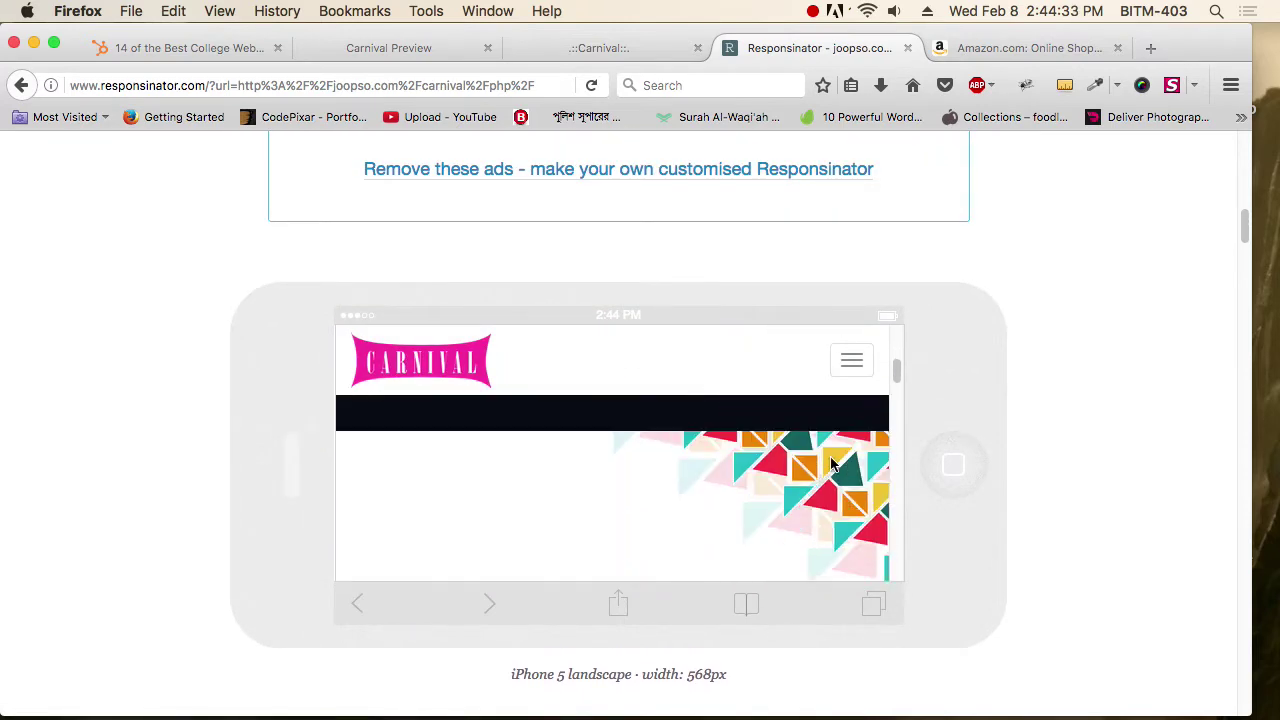
# Step: Review how the Carnival page appears in the remaining Responsinator frames, from iPhone 6 portrait through iPhone 6 Plump landscape to the larger devices
pyautogui.scroll(-10, 1106, 484)
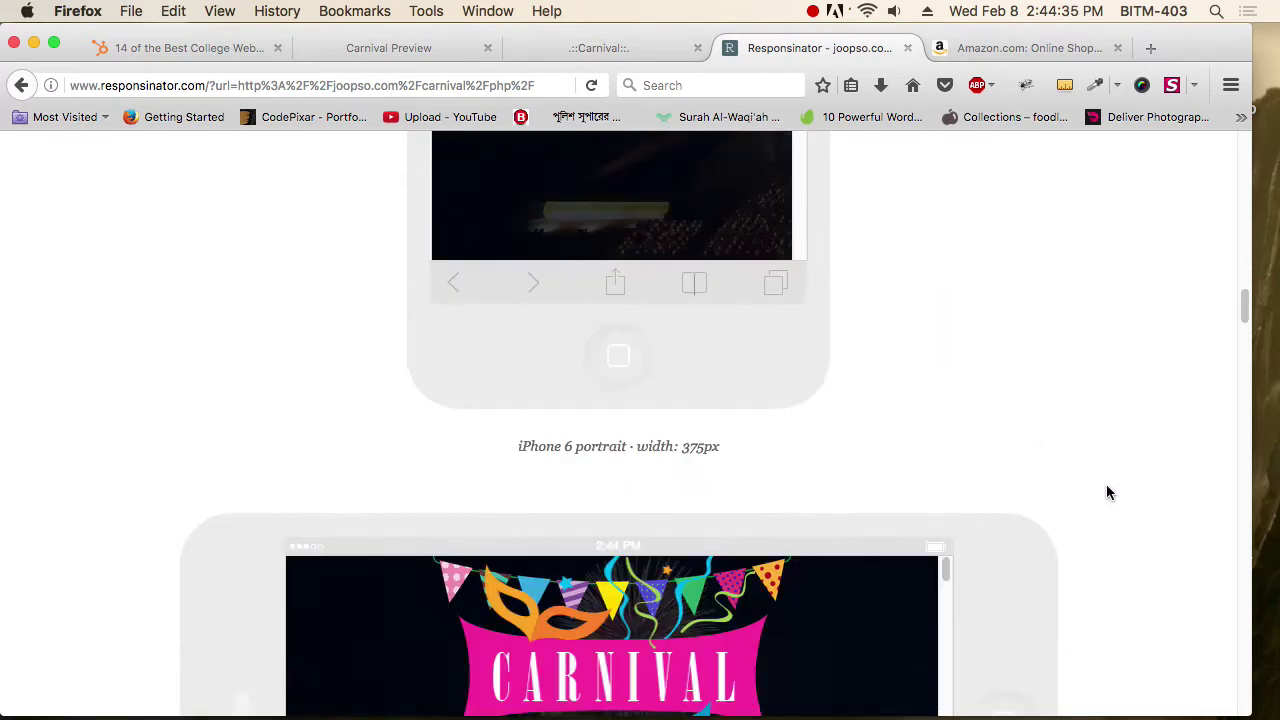
pyautogui.scroll(-5, 1106, 492)
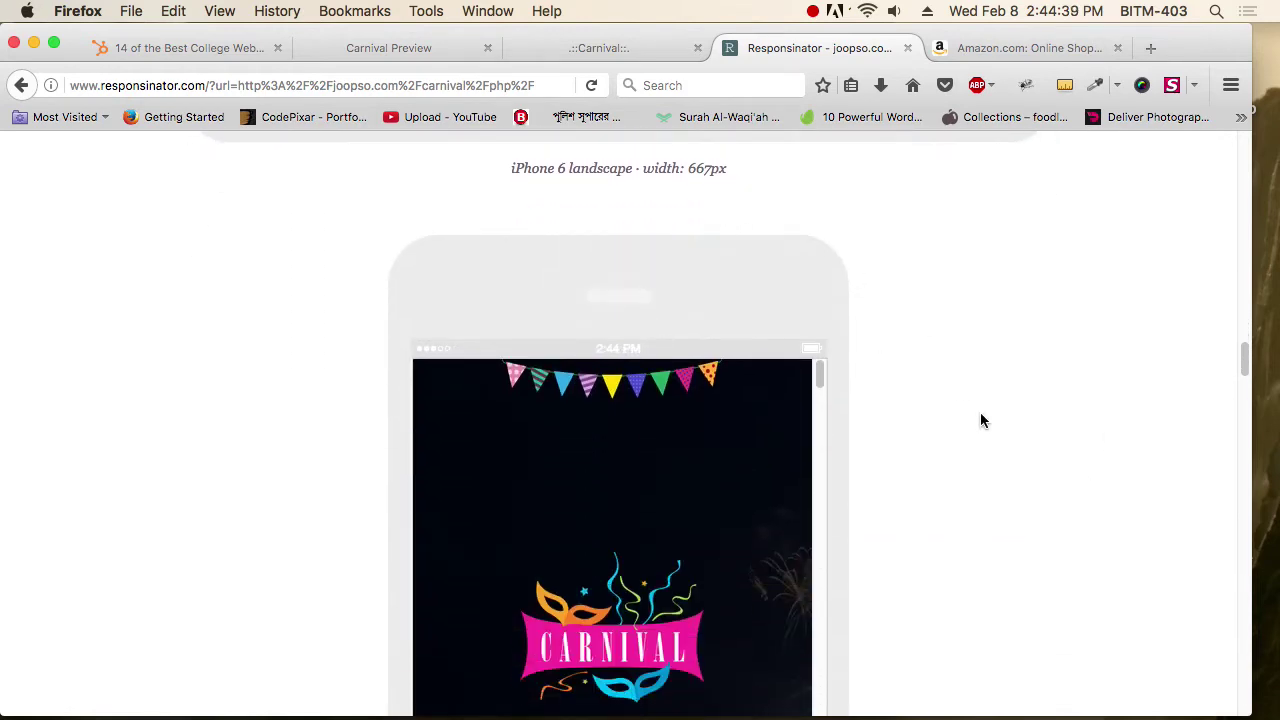
pyautogui.scroll(-8, 988, 434)
pyautogui.scroll(-5, 989, 436)
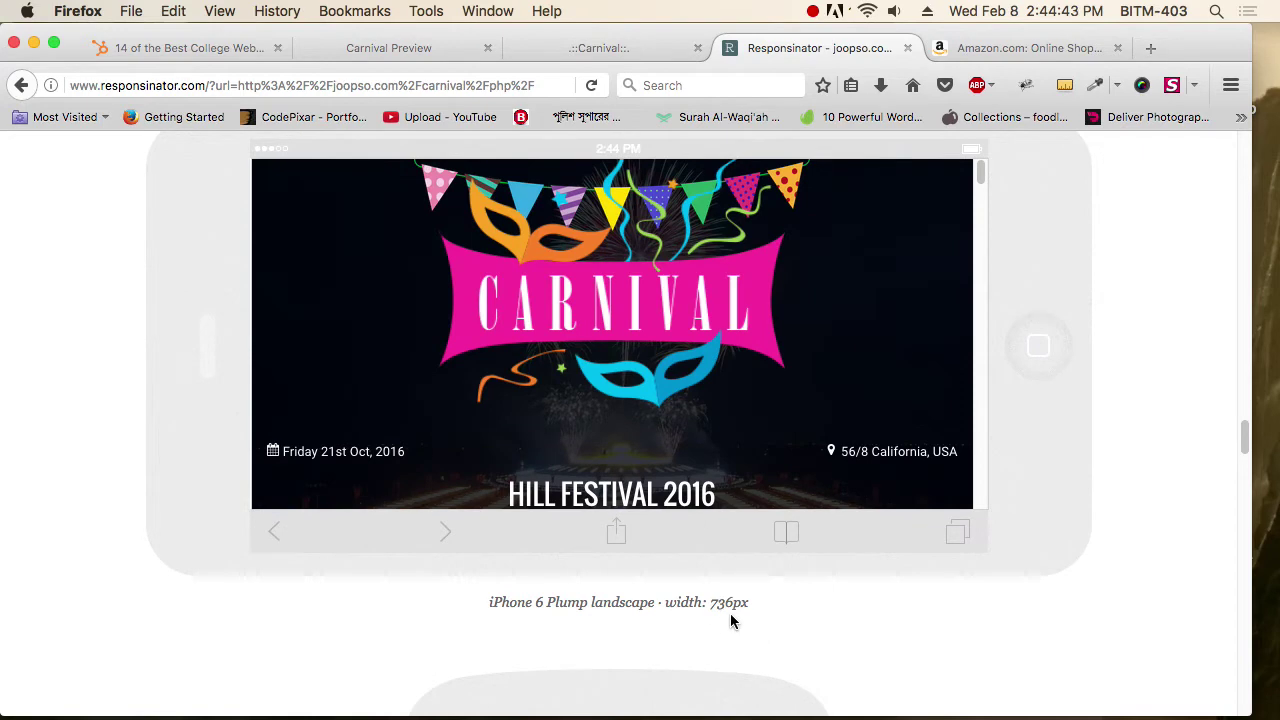
pyautogui.scroll(-20, 897, 615)
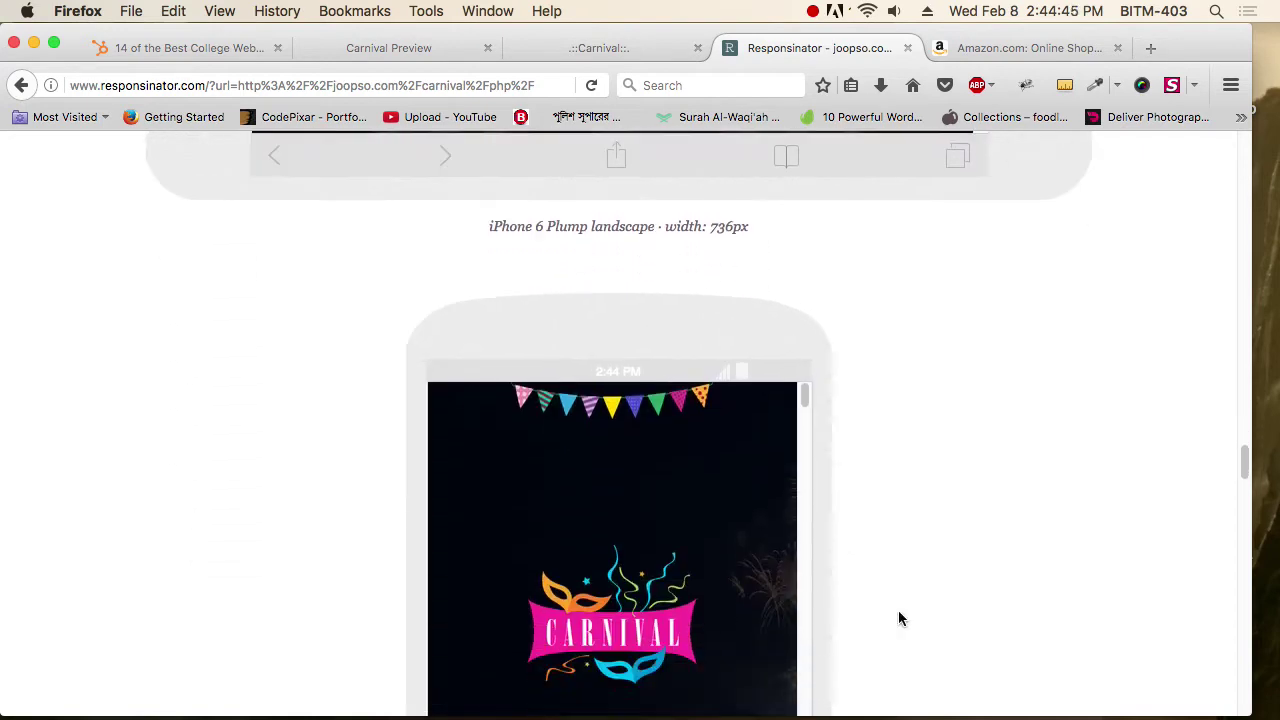
pyautogui.scroll(-15, 900, 617)
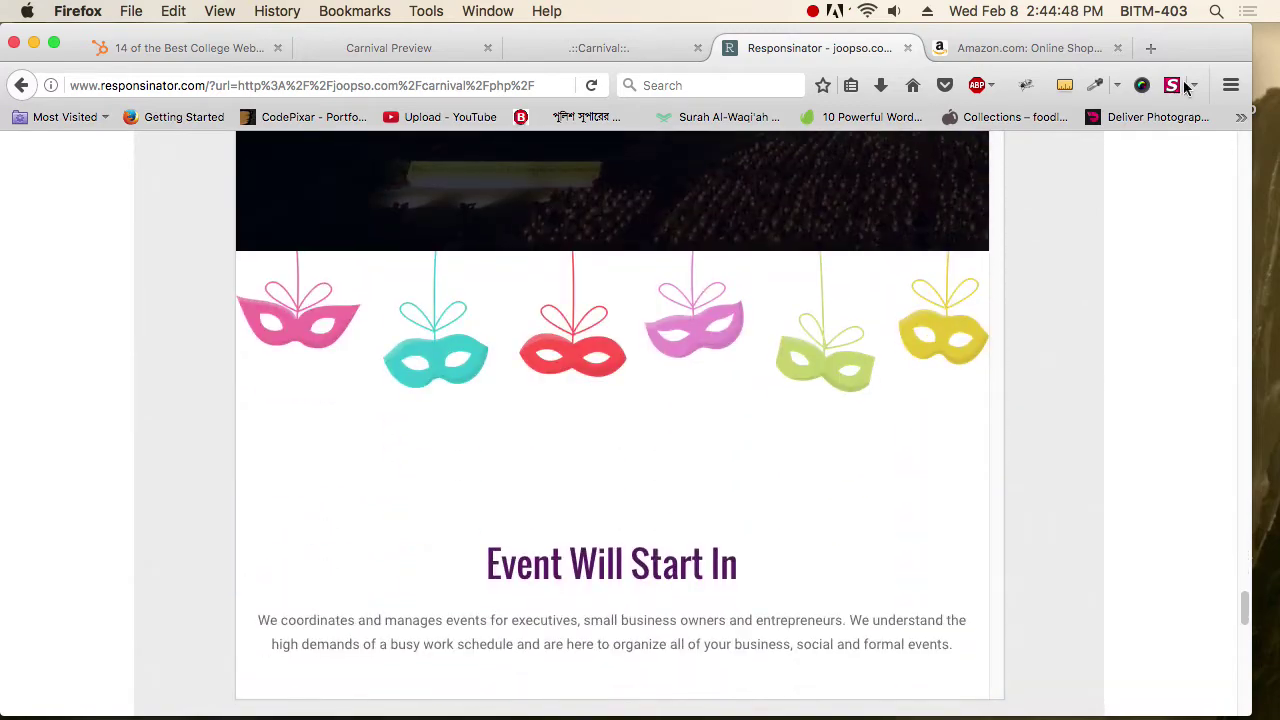
# Step: Turn on Responsive Design Mode for the desktop Carnival page and review its schedule, speakers and hero sections at 768×1024
pyautogui.click(443, 50)
pyautogui.click(578, 48)
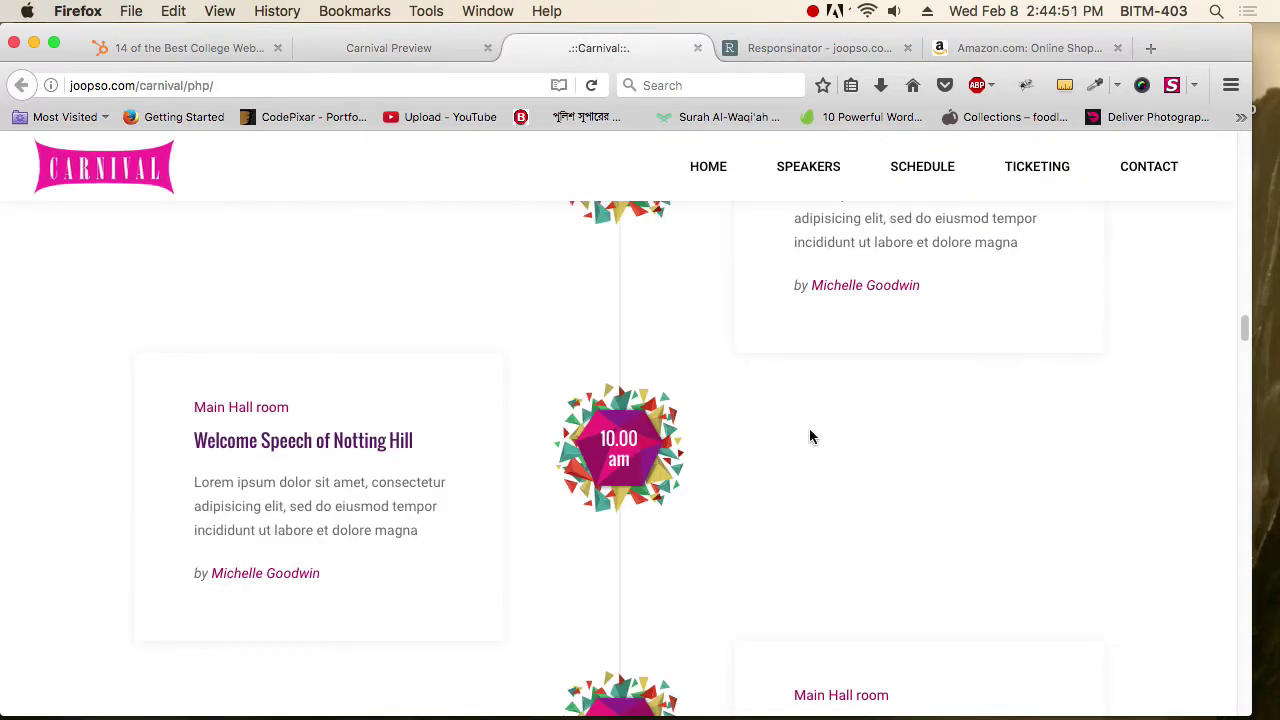
pyautogui.press('alt+super+m')
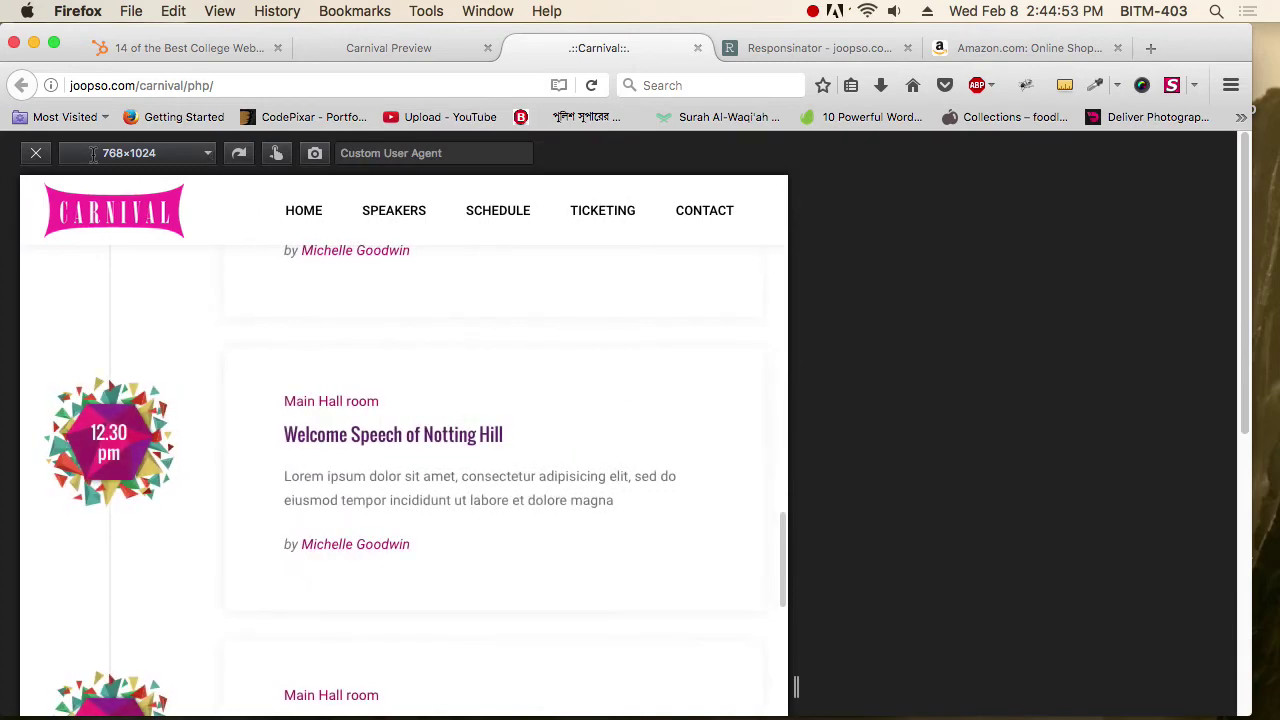
pyautogui.scroll(10, 577, 404)
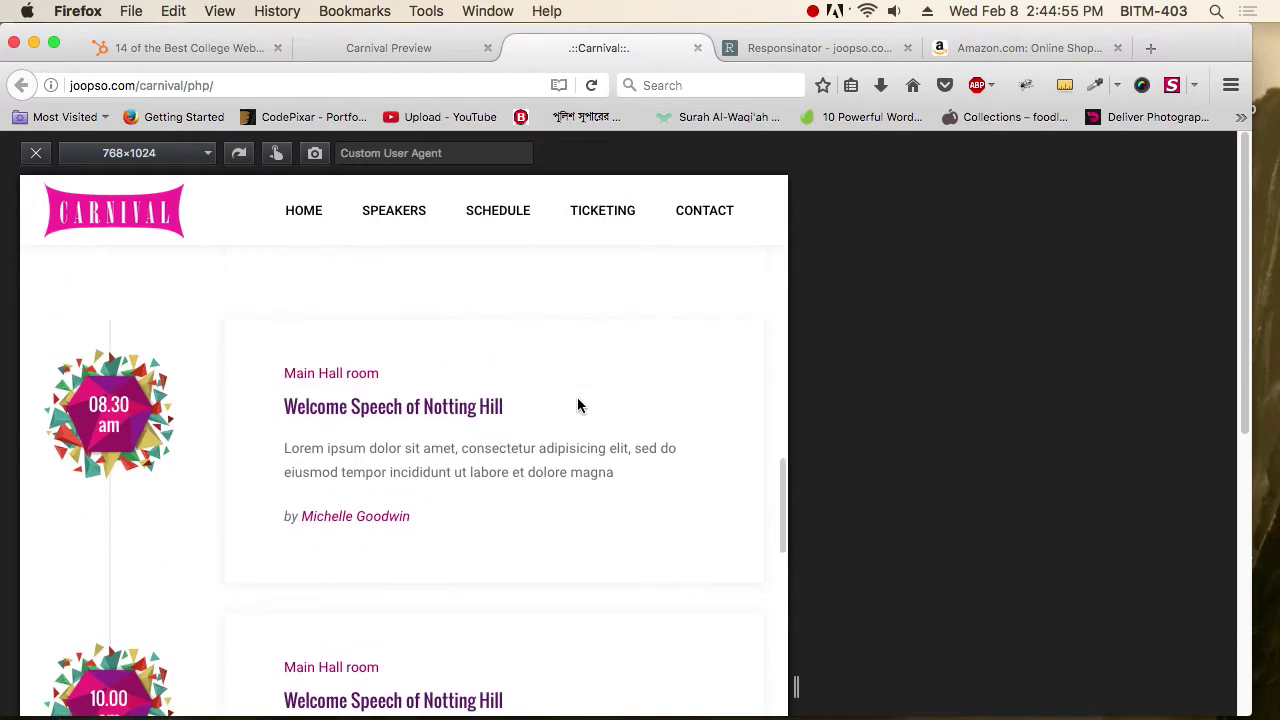
pyautogui.scroll(15, 580, 405)
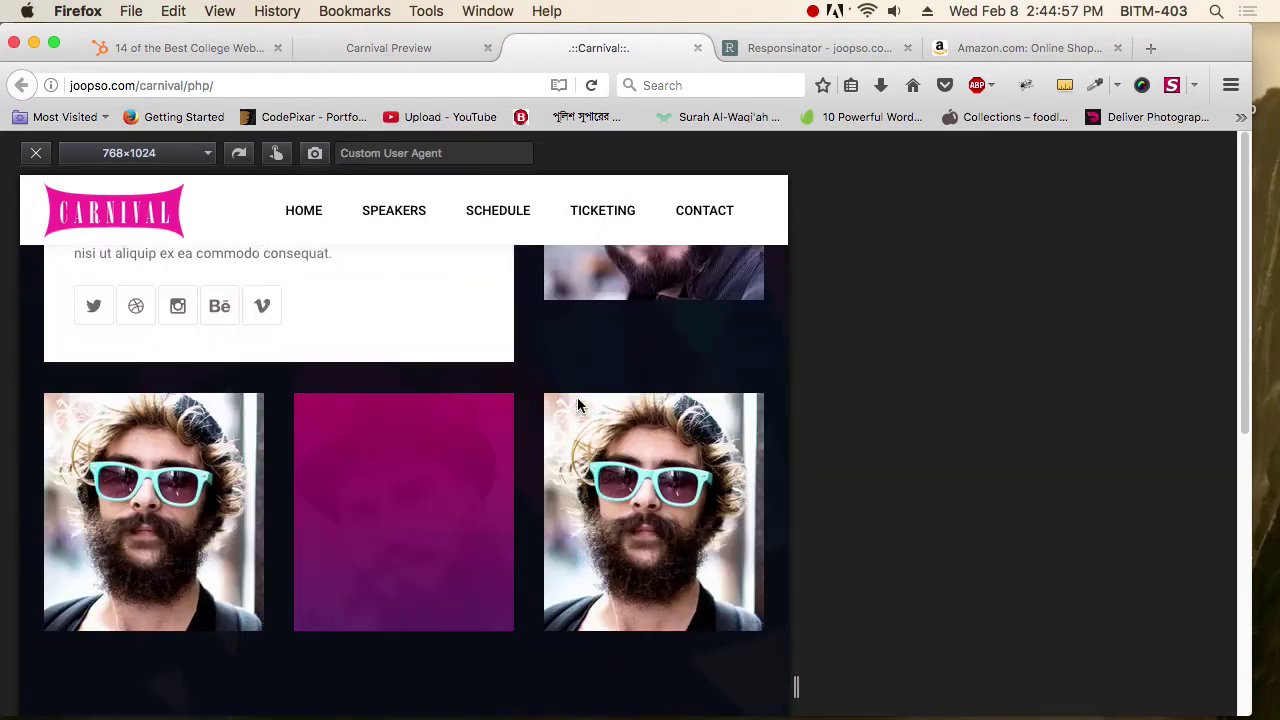
pyautogui.scroll(5, 577, 405)
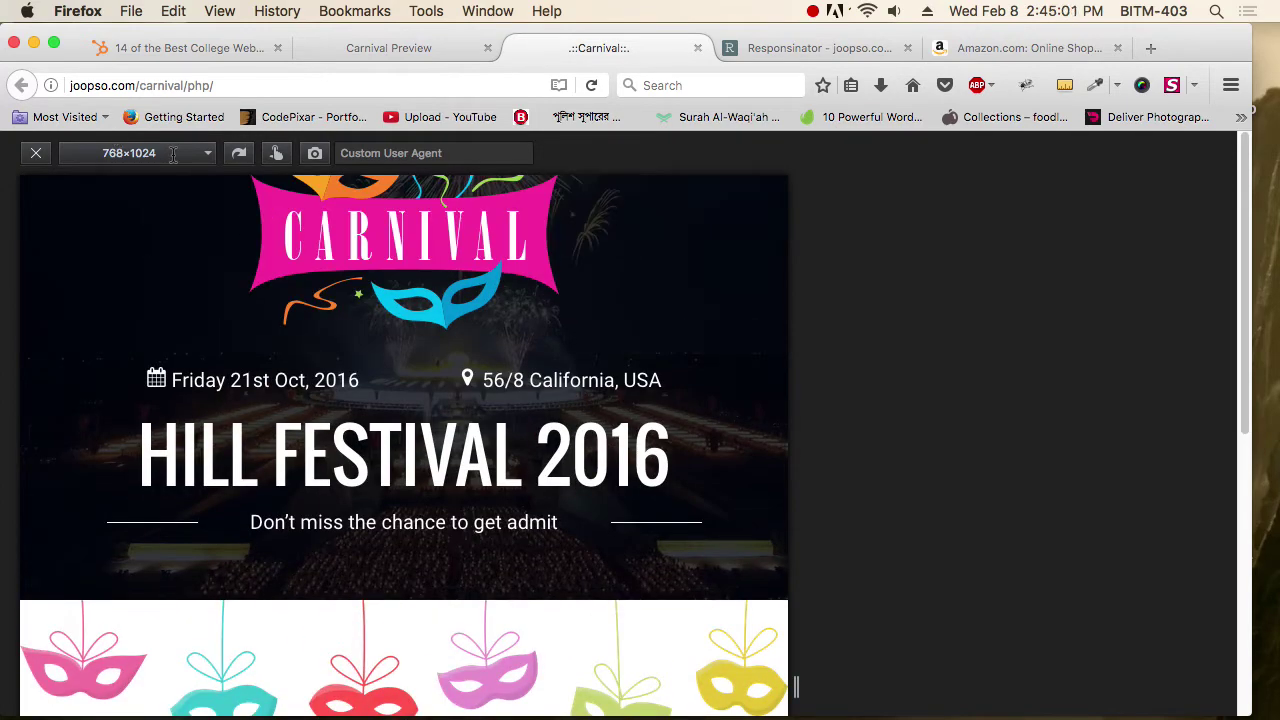
# Step: Set the Responsive Design Mode viewport to the 1280×600 preset
pyautogui.click(206, 156)
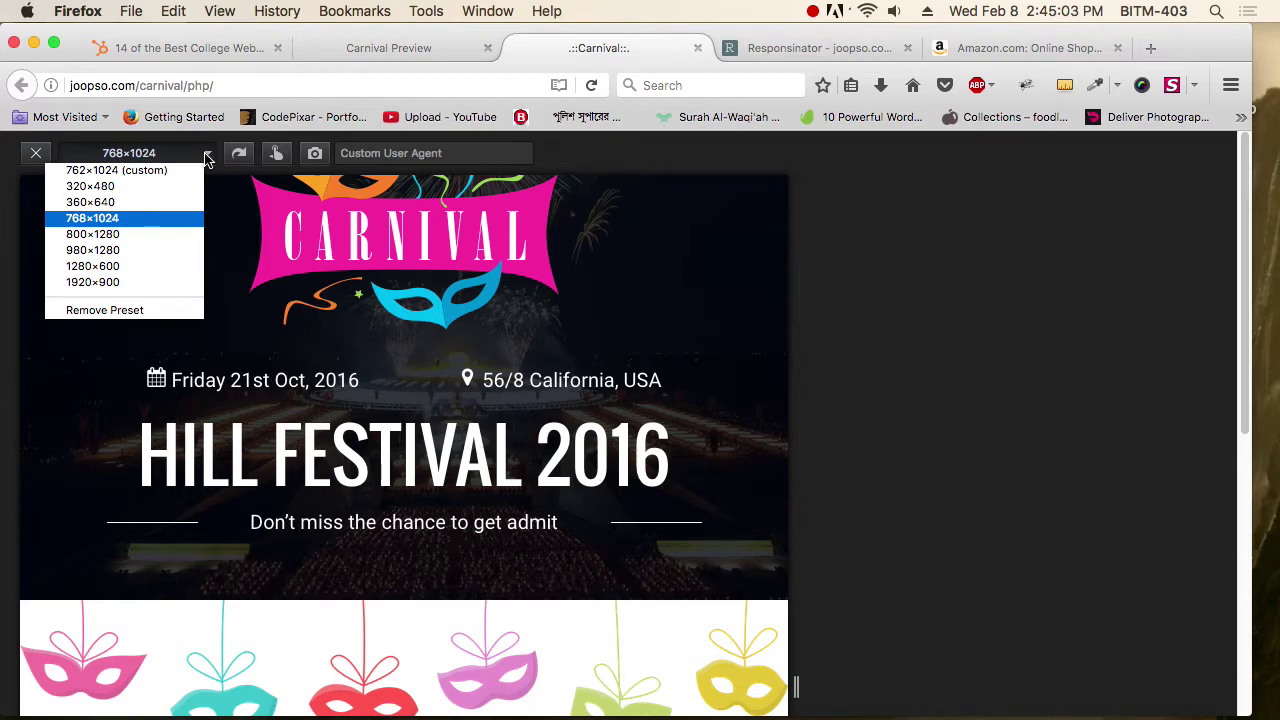
pyautogui.click(129, 267)
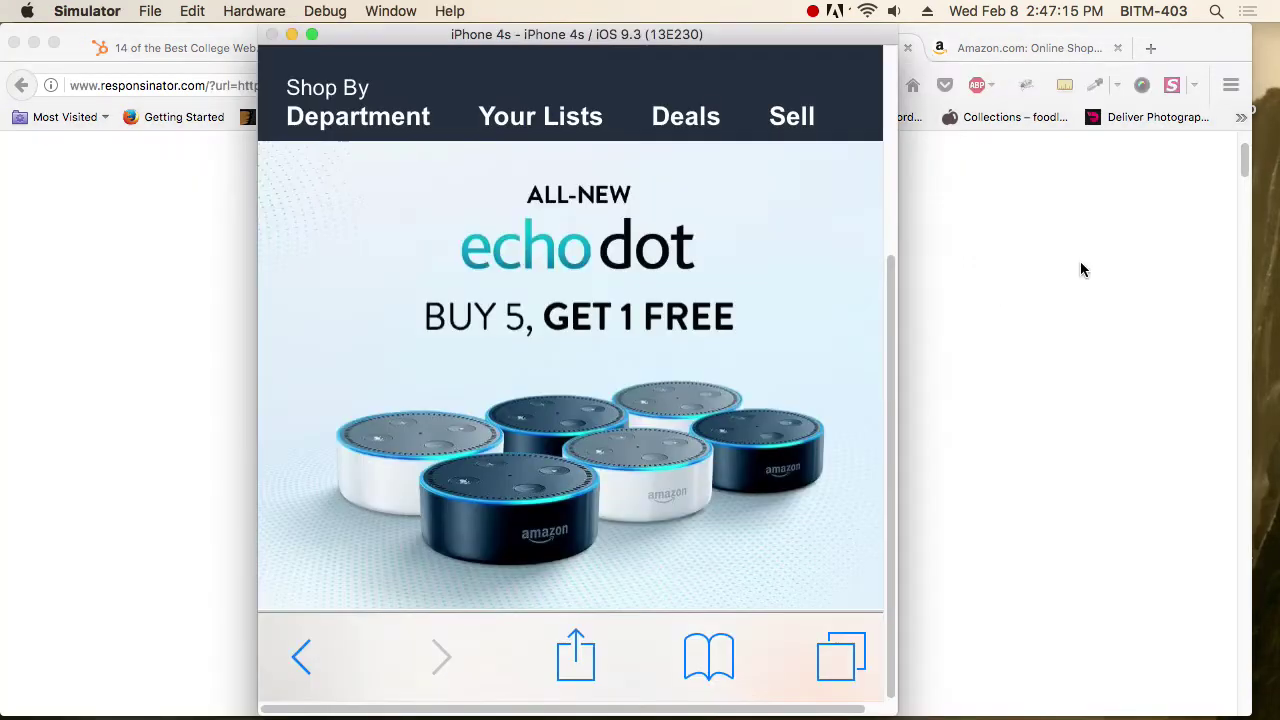
# Step: Switch from the Simulator to Firefox, bring up the Amazon desktop homepage and put the cursor in its product search field
pyautogui.click(1026, 282)
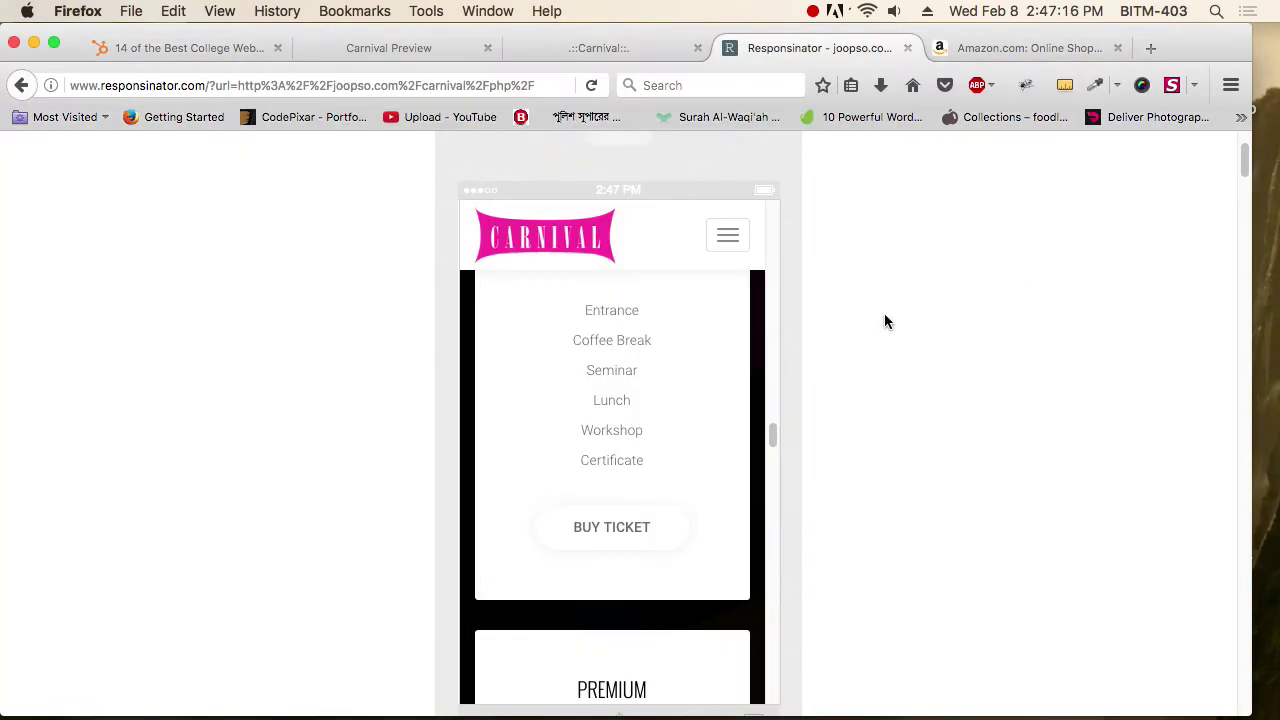
pyautogui.click(1037, 46)
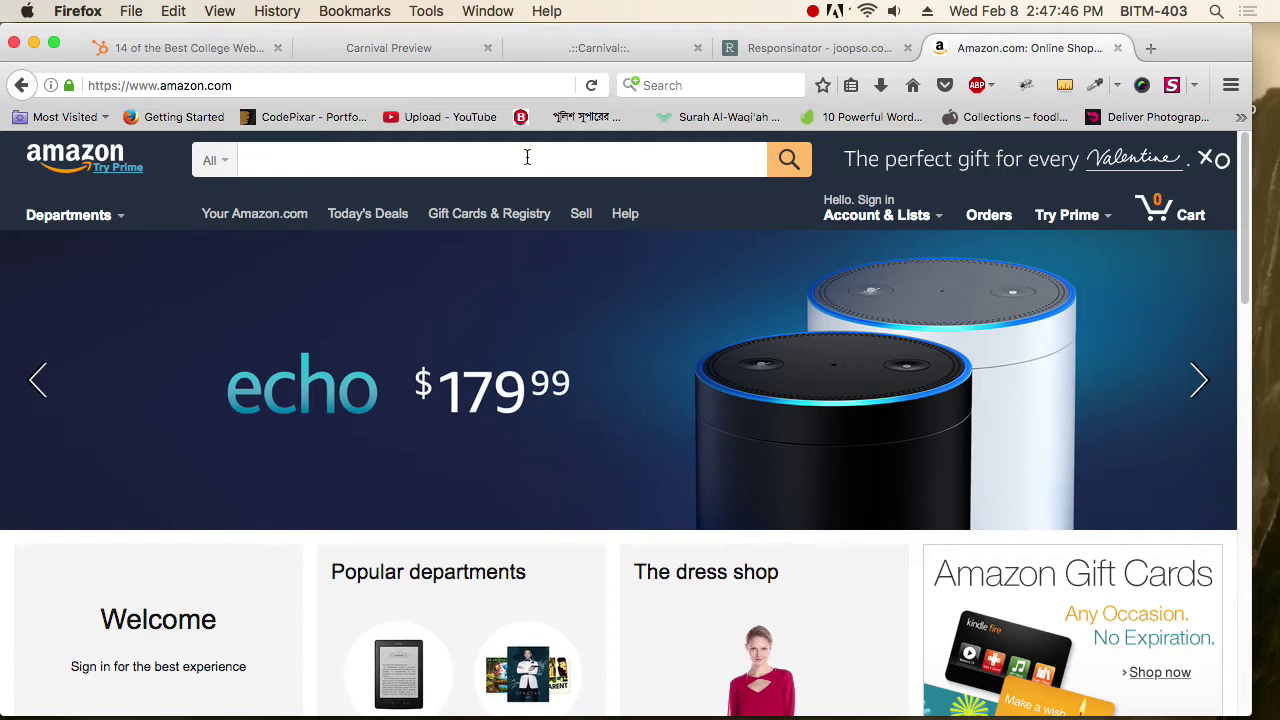
pyautogui.click(329, 162)
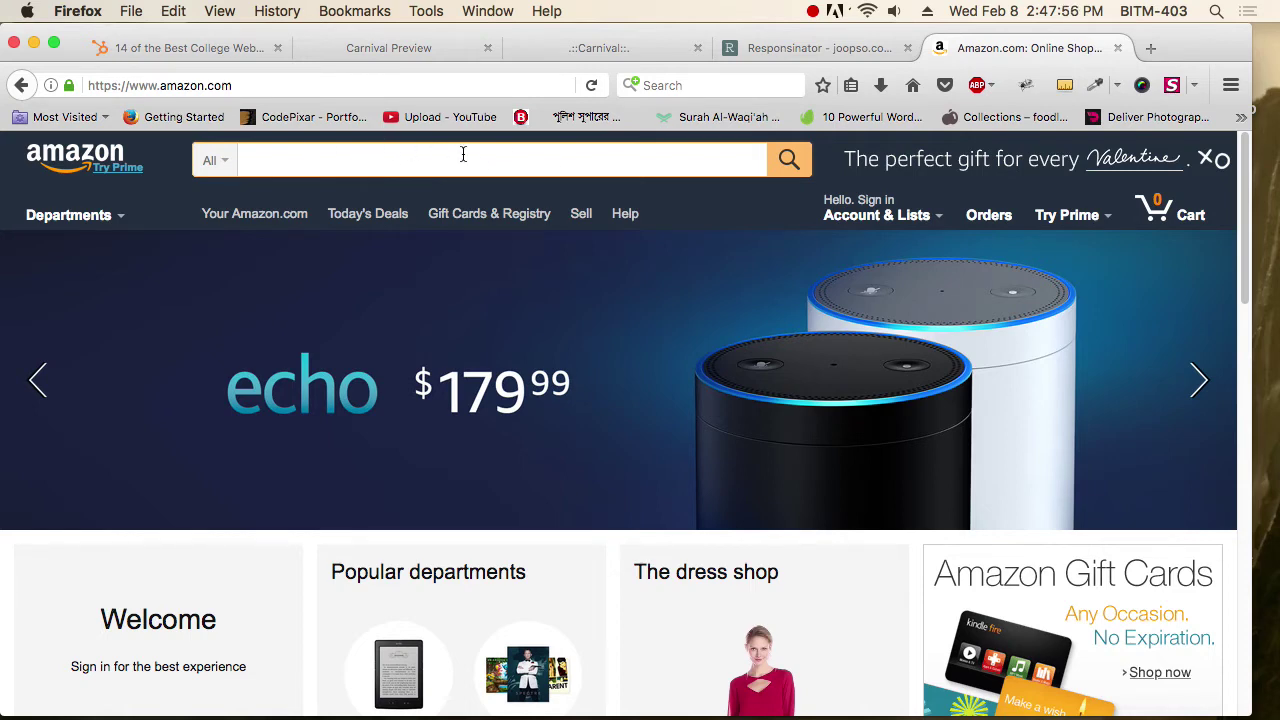
# Step: Examine the Amazon desktop homepage's department cards, footer link columns, country list and affiliated-brand links down to the end of the page
pyautogui.scroll(-10, 463, 154)
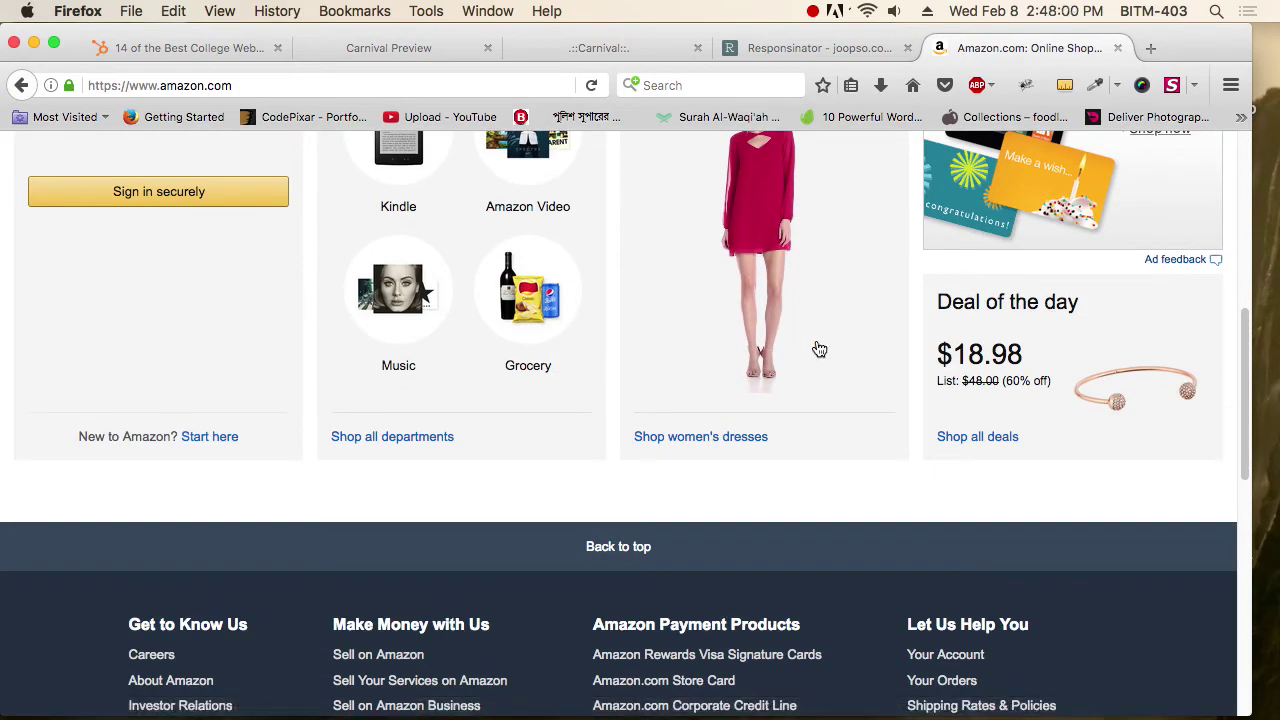
pyautogui.scroll(-5, 818, 347)
pyautogui.scroll(-2, 580, 386)
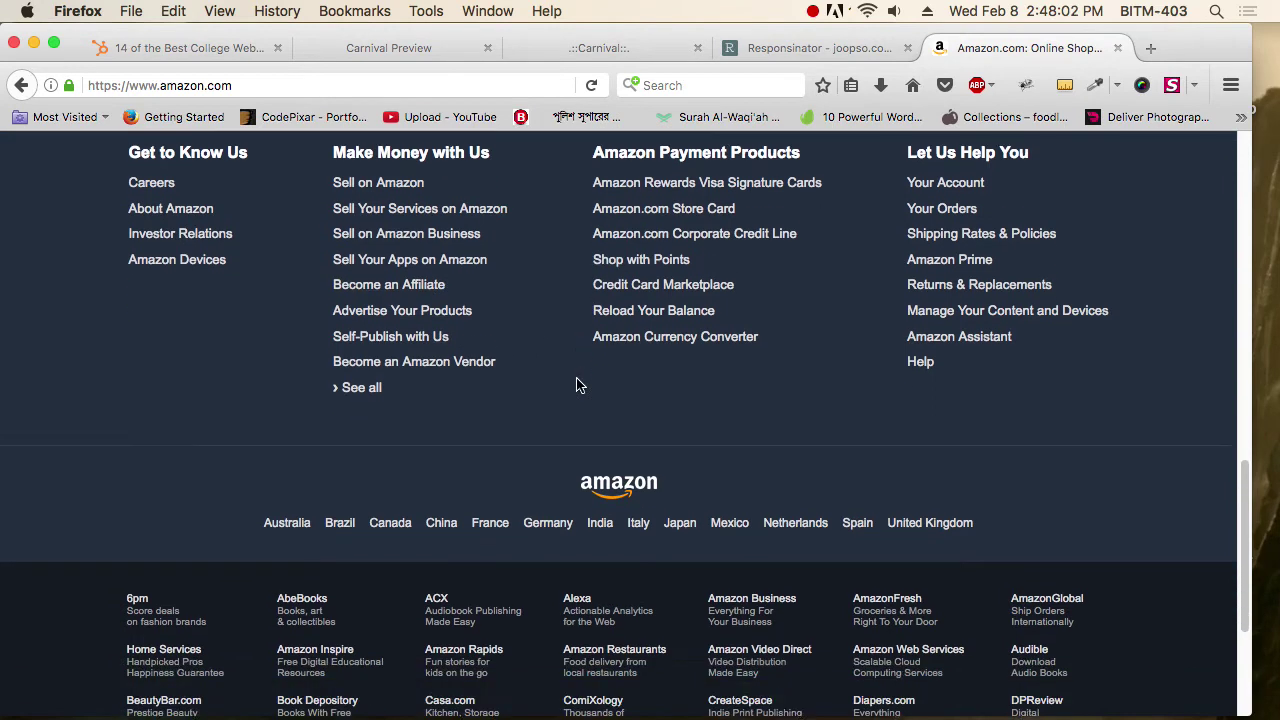
pyautogui.scroll(-2, 545, 329)
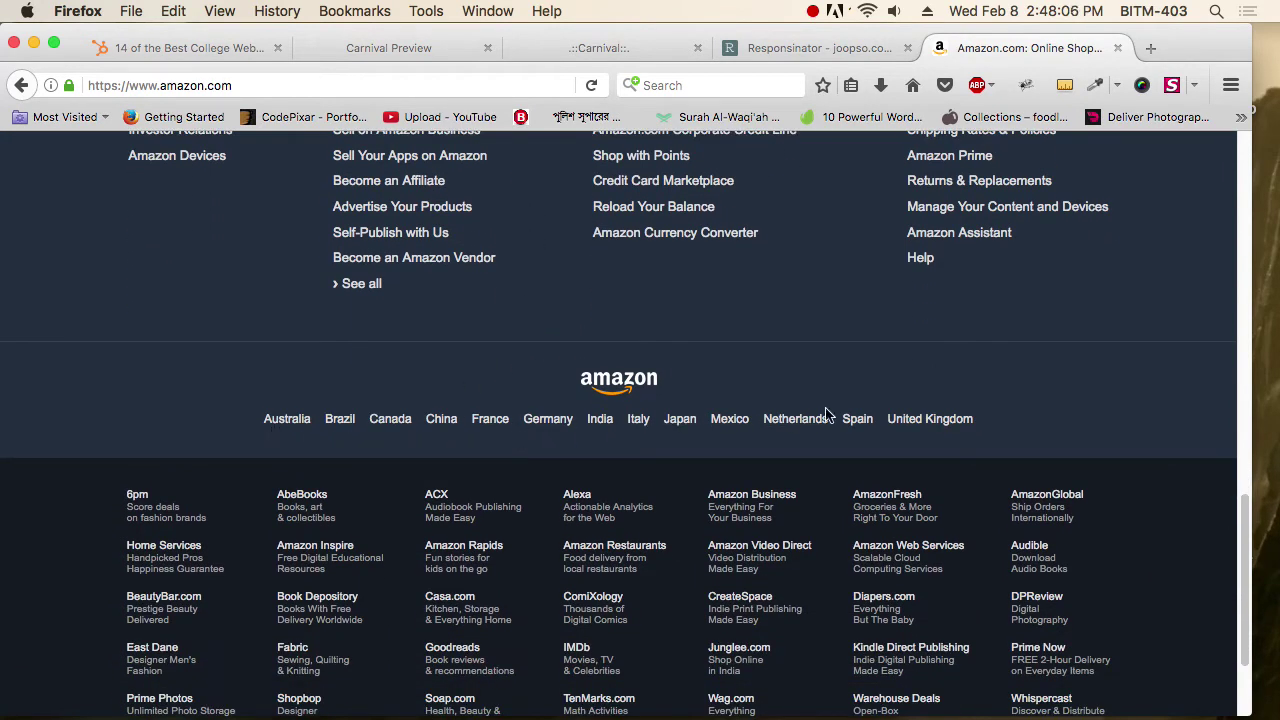
pyautogui.scroll(-4, 887, 418)
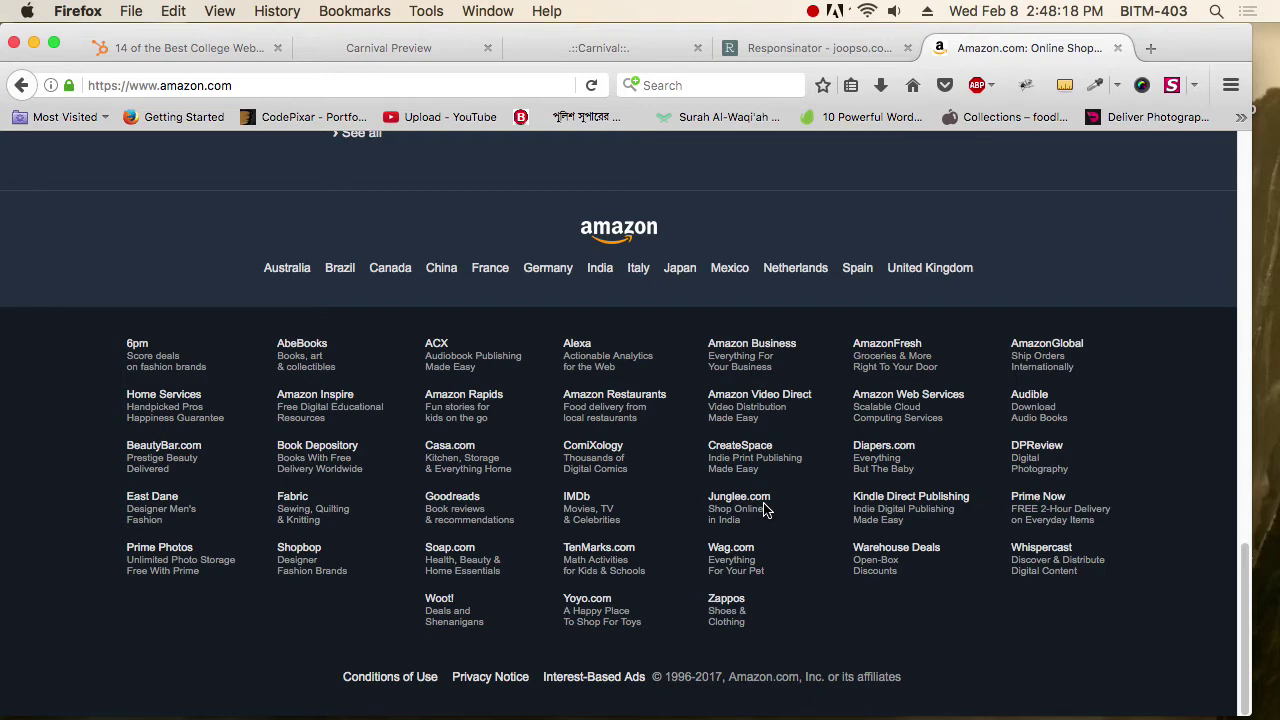
pyautogui.scroll(3, 765, 510)
pyautogui.scroll(-3, 800, 525)
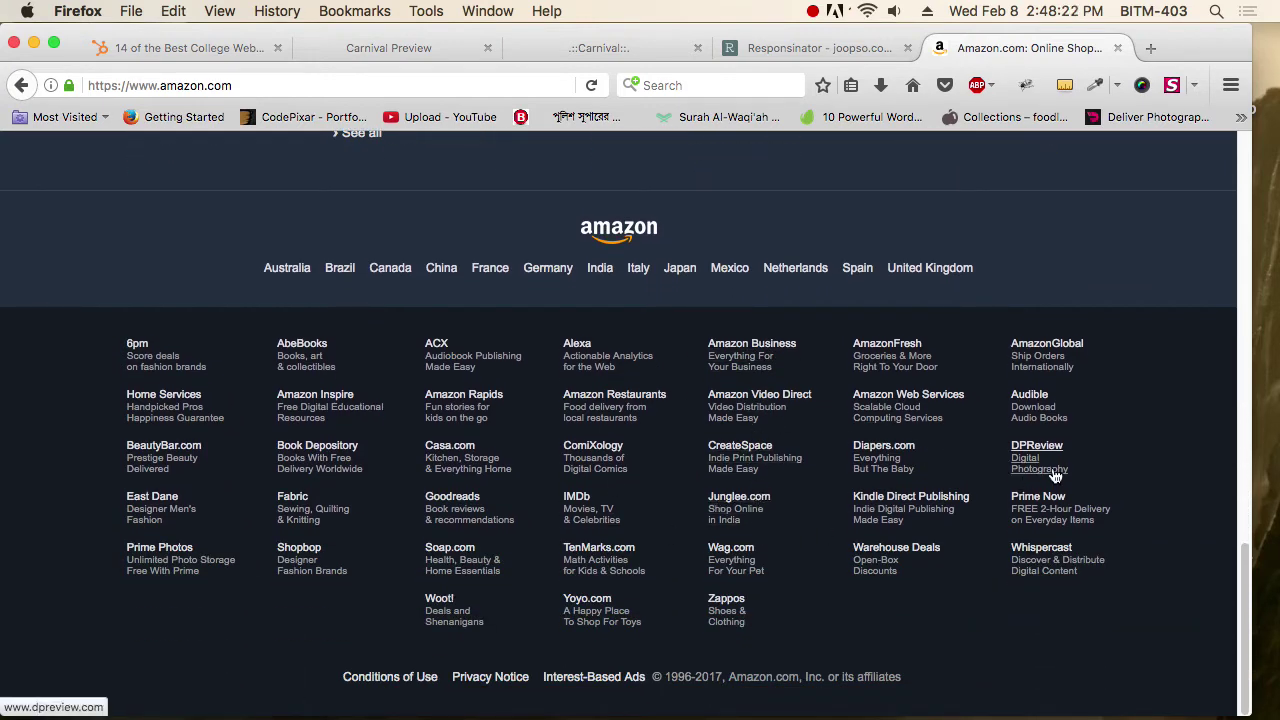
# Step: Switch to the iPhone 4s Simulator and examine Amazon's mobile homepage from the Echo Dot banner and sign-in card to the product lists
pyautogui.press('super+Tab')
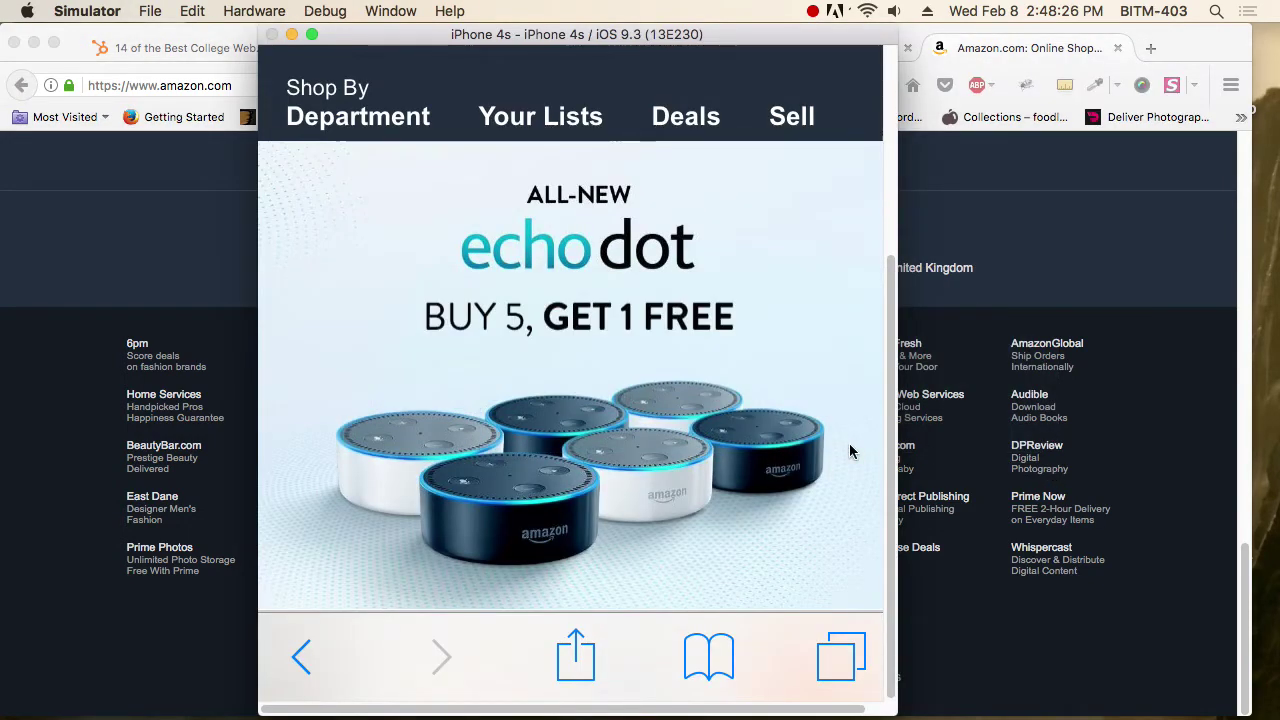
pyautogui.scroll(-5, 777, 451)
pyautogui.scroll(-5, 760, 450)
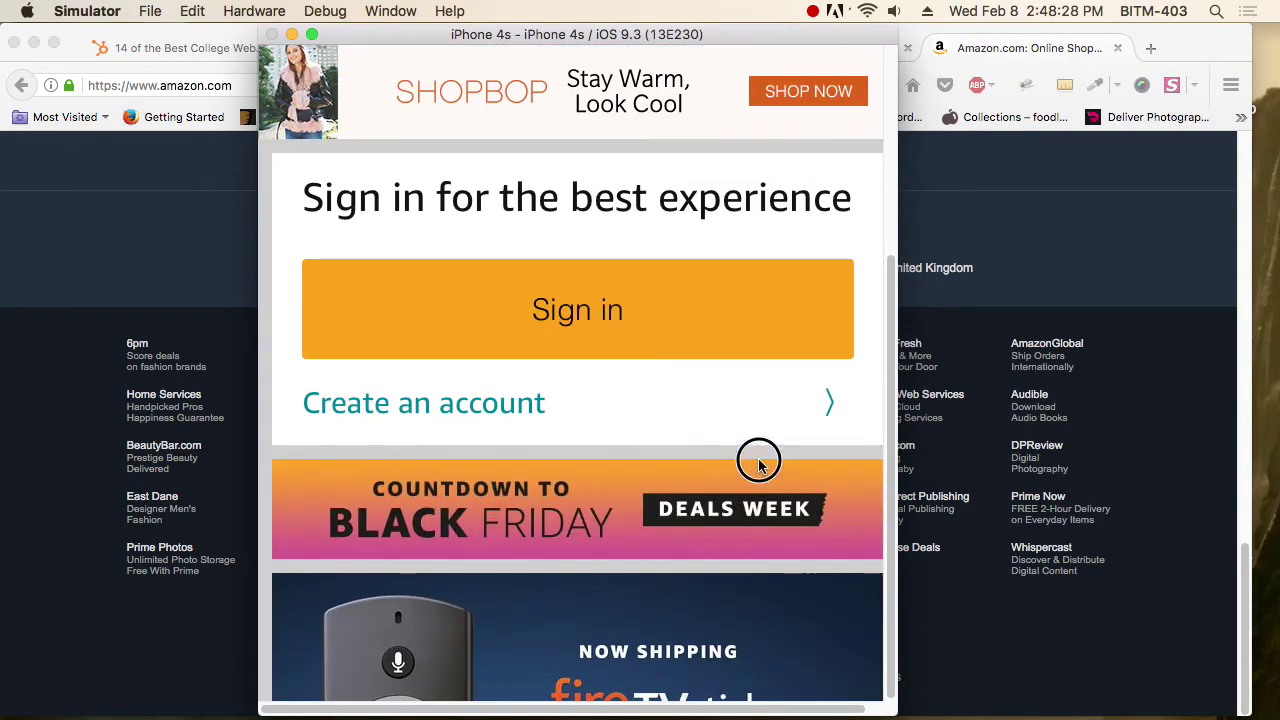
pyautogui.scroll(3, 760, 600)
pyautogui.scroll(10, 752, 672)
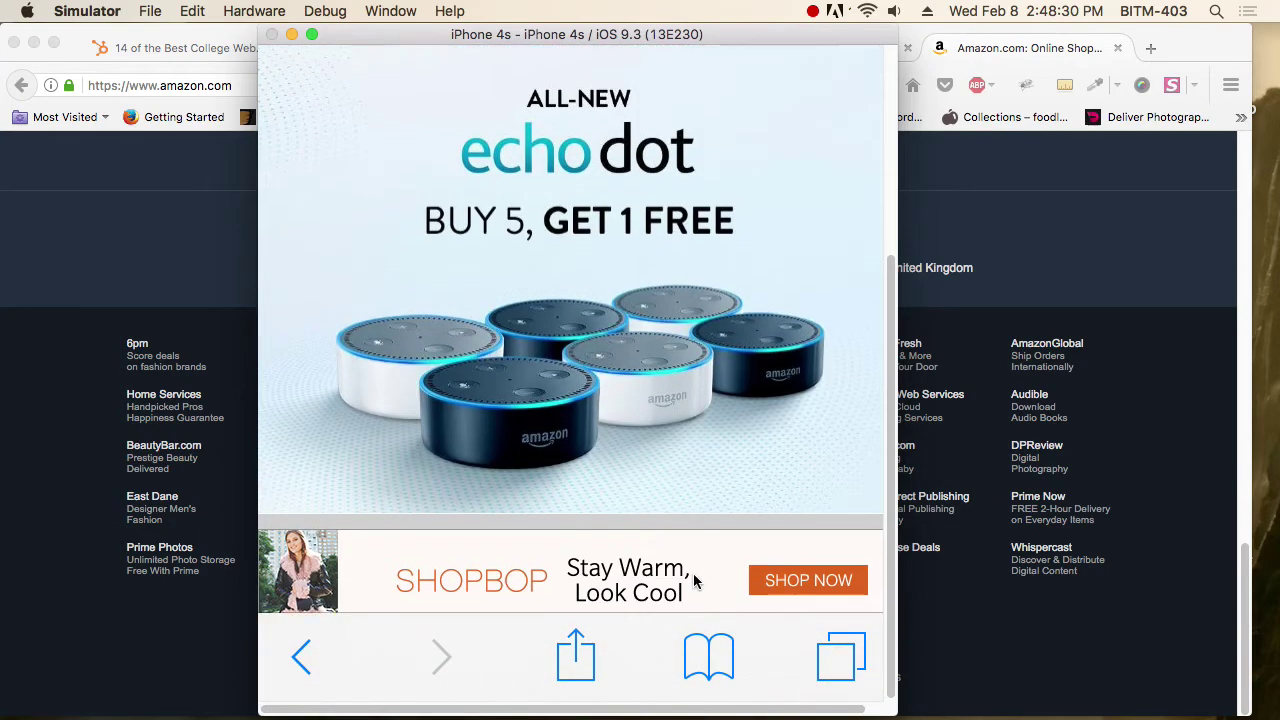
pyautogui.moveTo(681, 462); pyautogui.dragTo(686, 251)
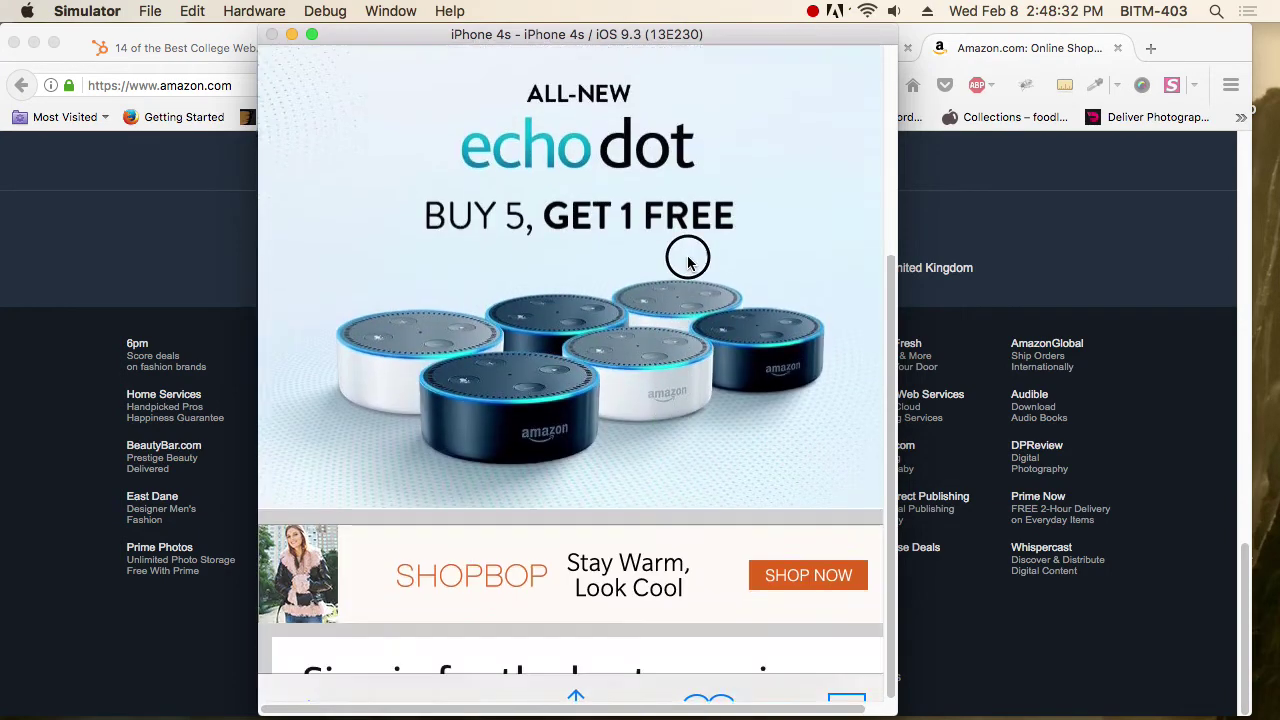
pyautogui.moveTo(677, 471); pyautogui.dragTo(685, 246)
pyautogui.scroll(-15, 685, 246)
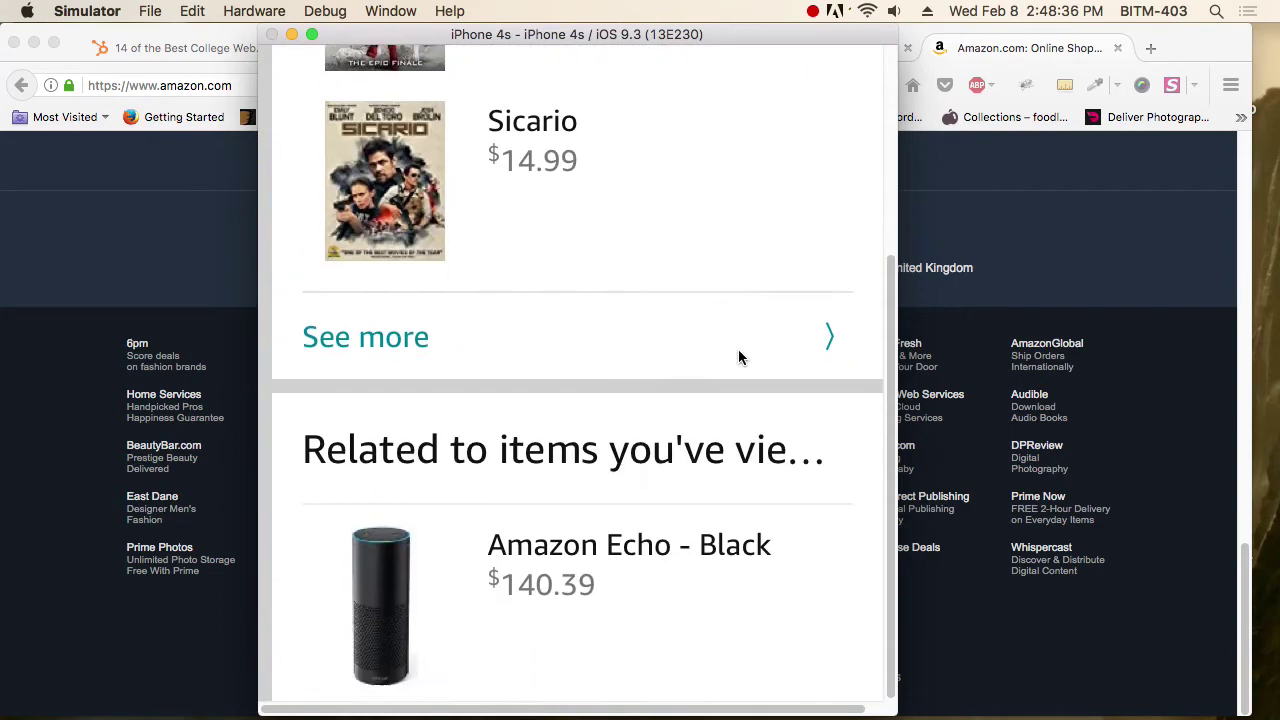
# Step: Examine Amazon's mobile homepage from the sign-in card through the Deal of the Day and movie lists to the footer links
pyautogui.moveTo(724, 157); pyautogui.dragTo(742, 610)
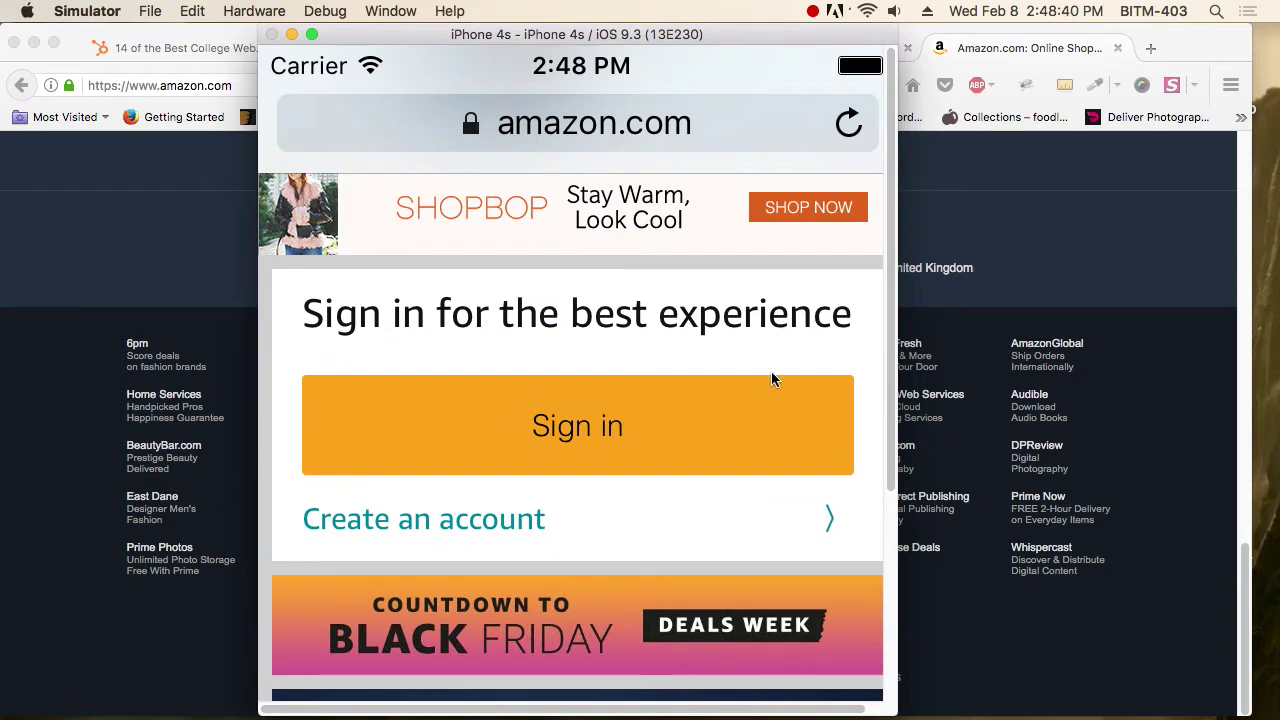
pyautogui.scroll(-3, 771, 378)
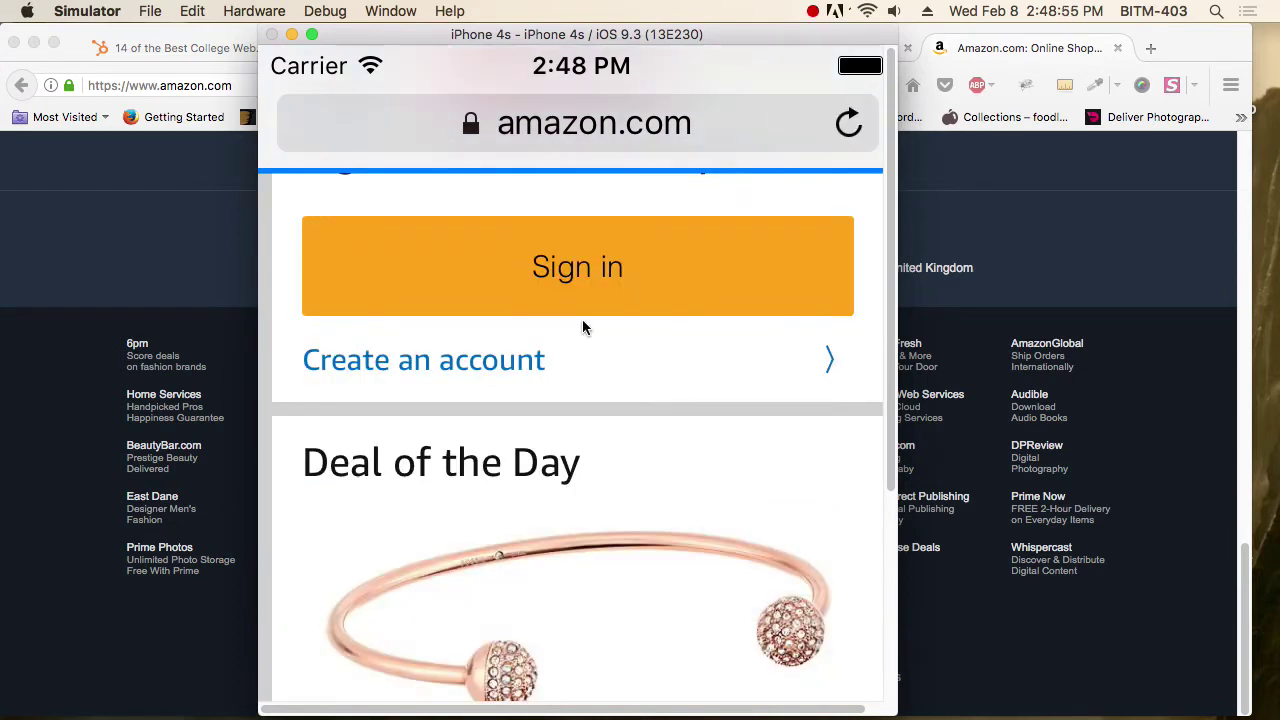
pyautogui.scroll(-5, 667, 370)
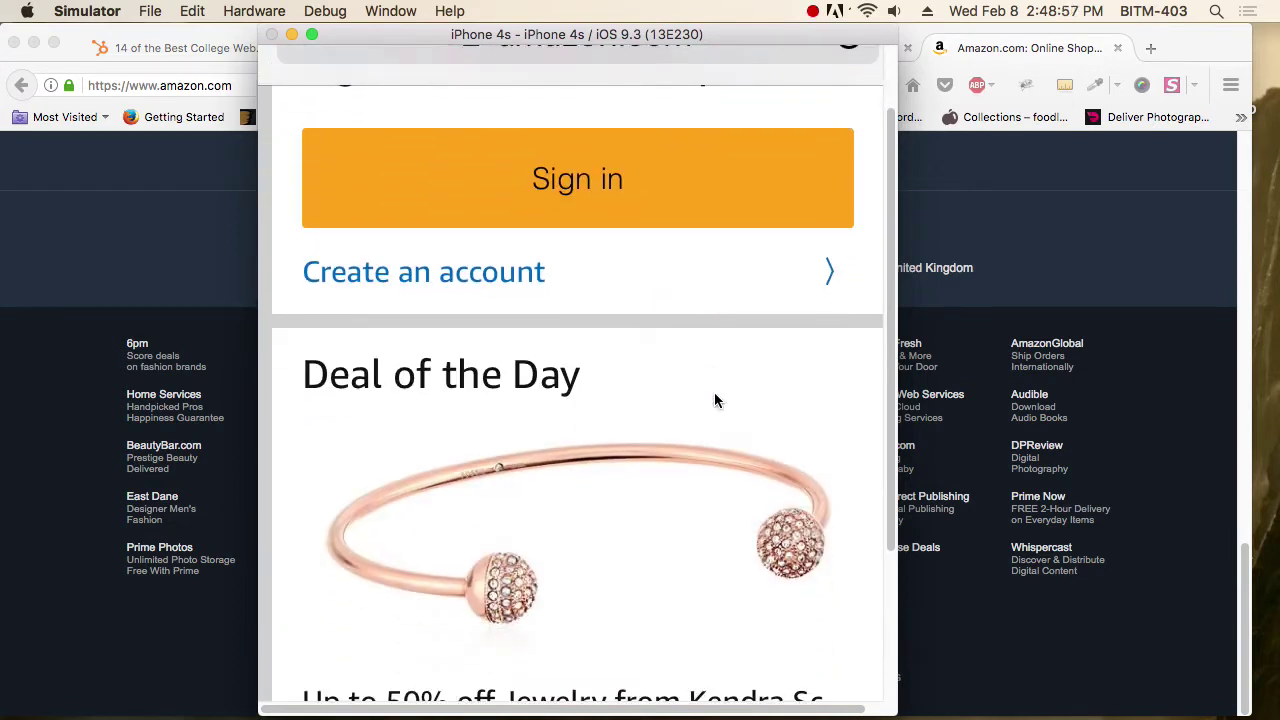
pyautogui.scroll(-15, 714, 400)
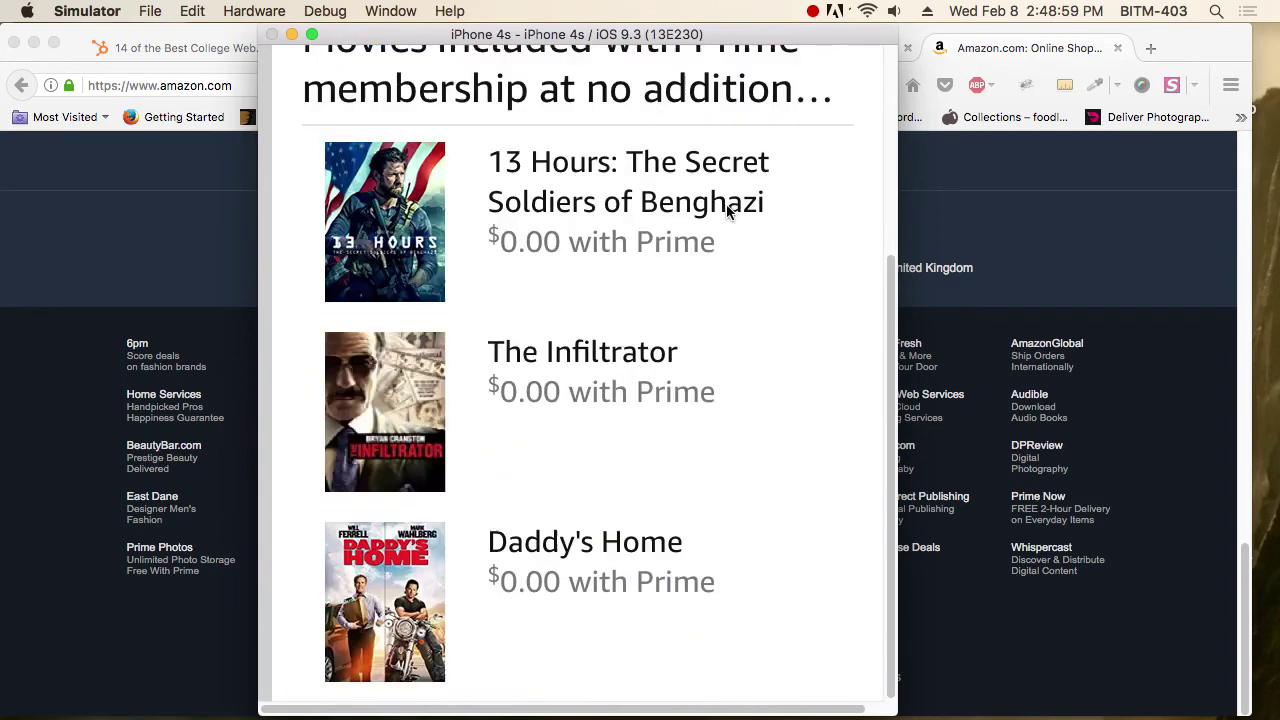
pyautogui.scroll(-10, 734, 304)
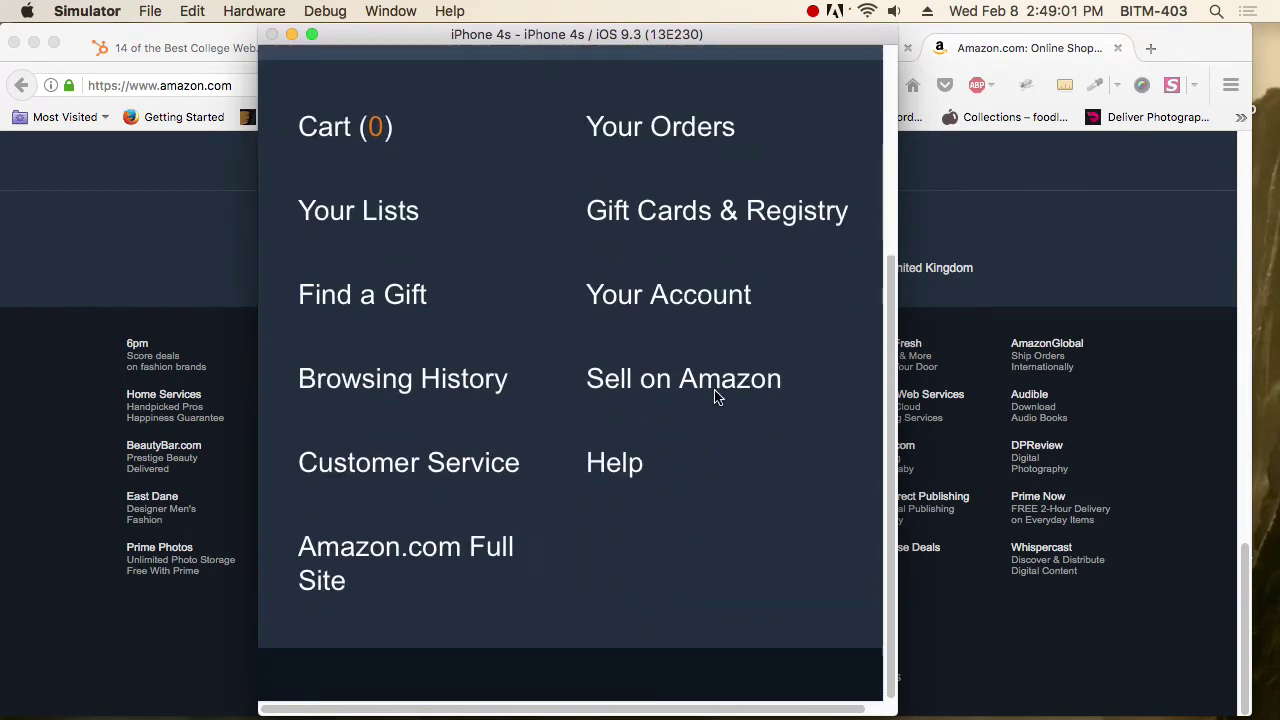
pyautogui.scroll(3, 714, 397)
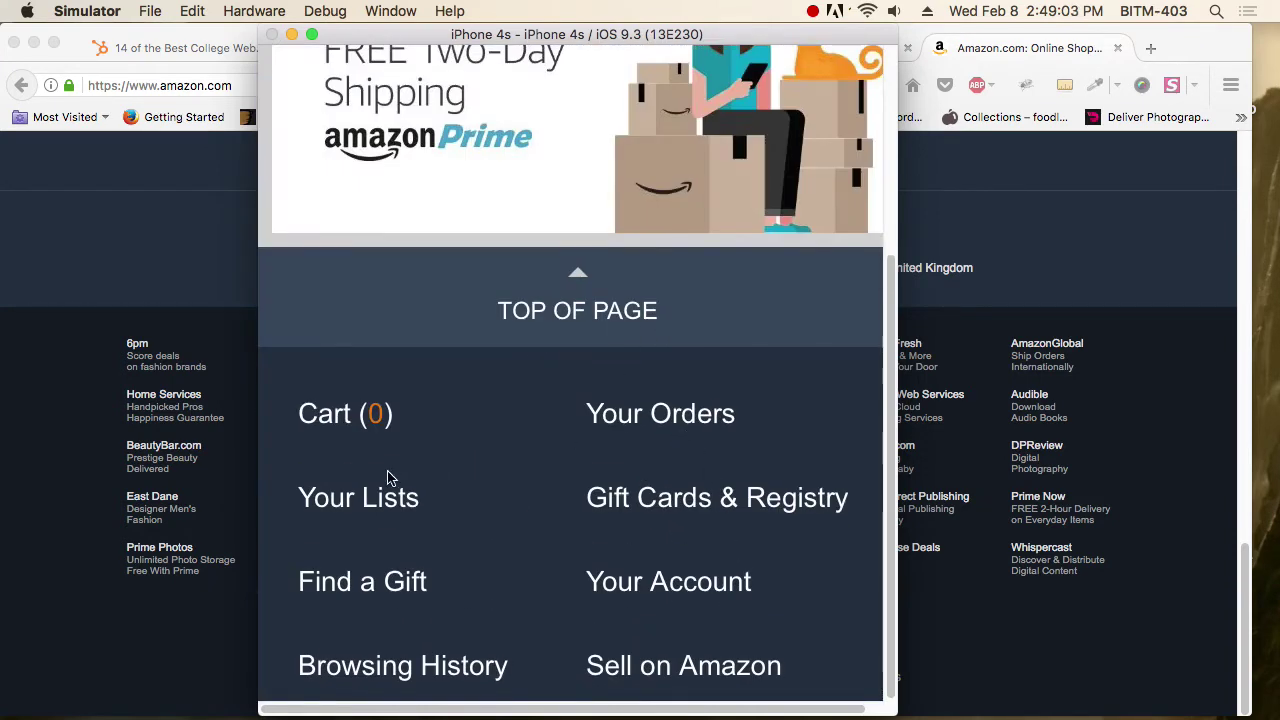
pyautogui.scroll(-5, 777, 391)
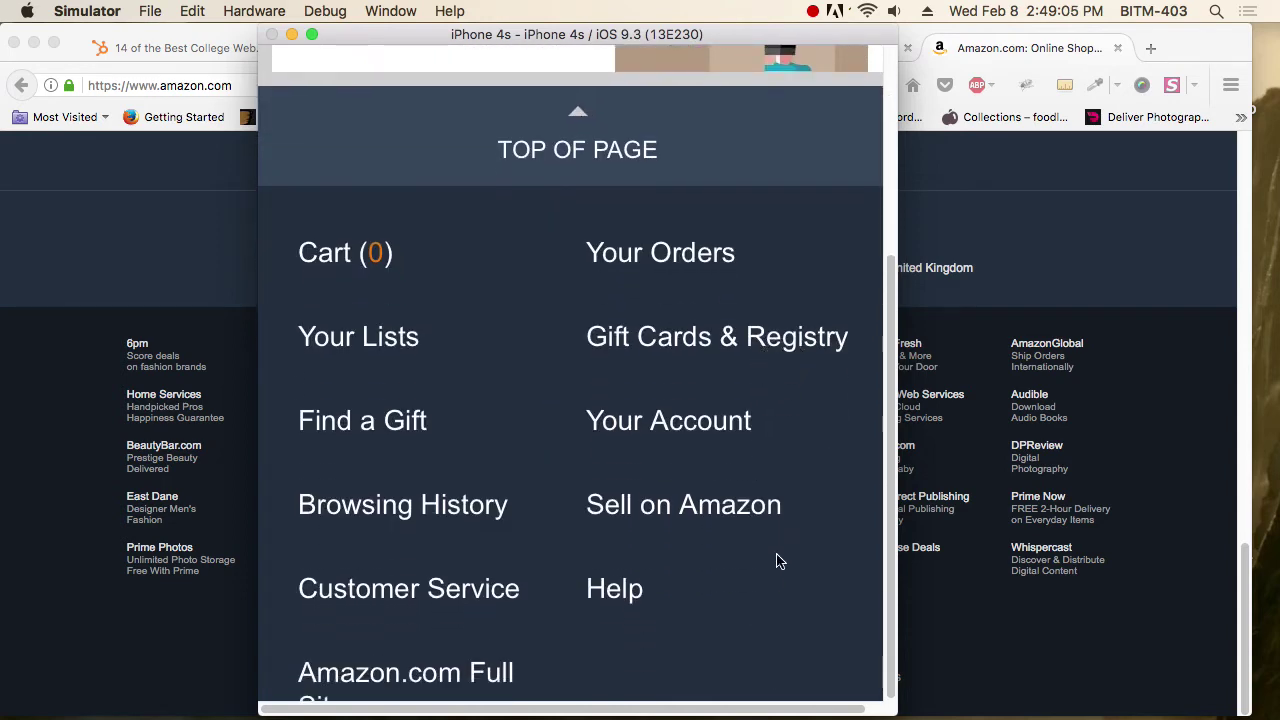
pyautogui.scroll(-4, 770, 380)
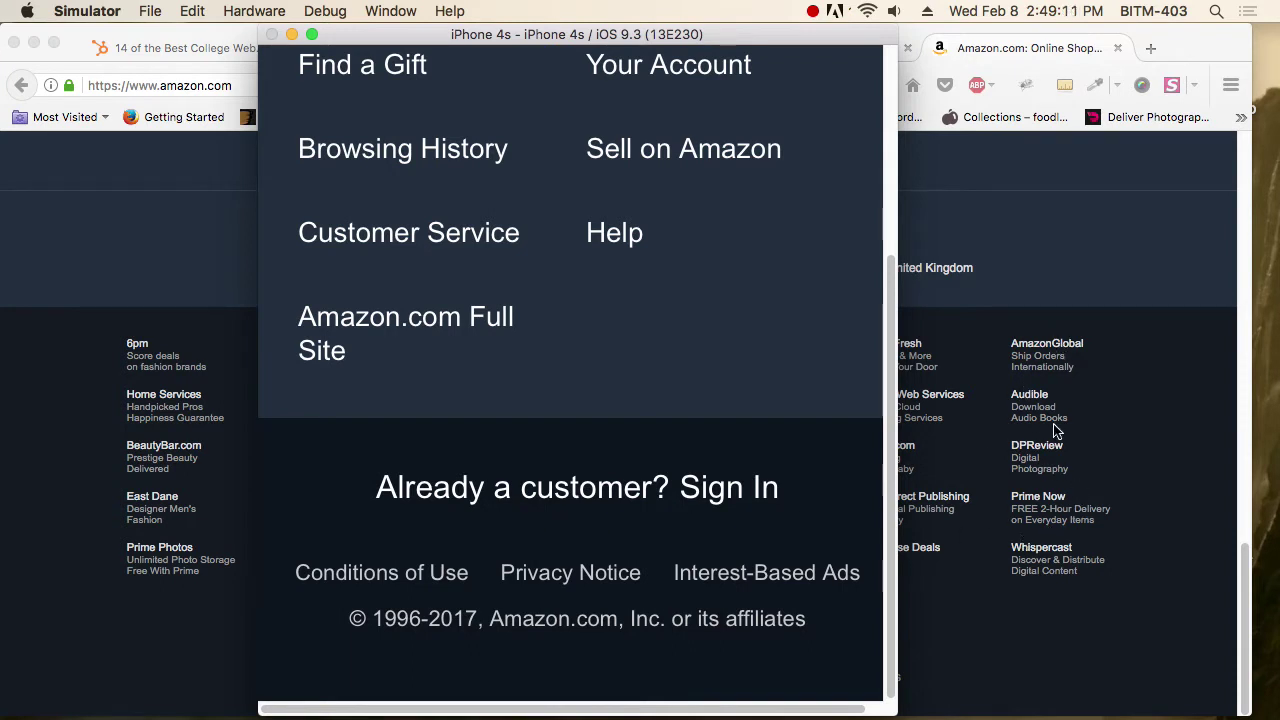
pyautogui.click(1052, 484)
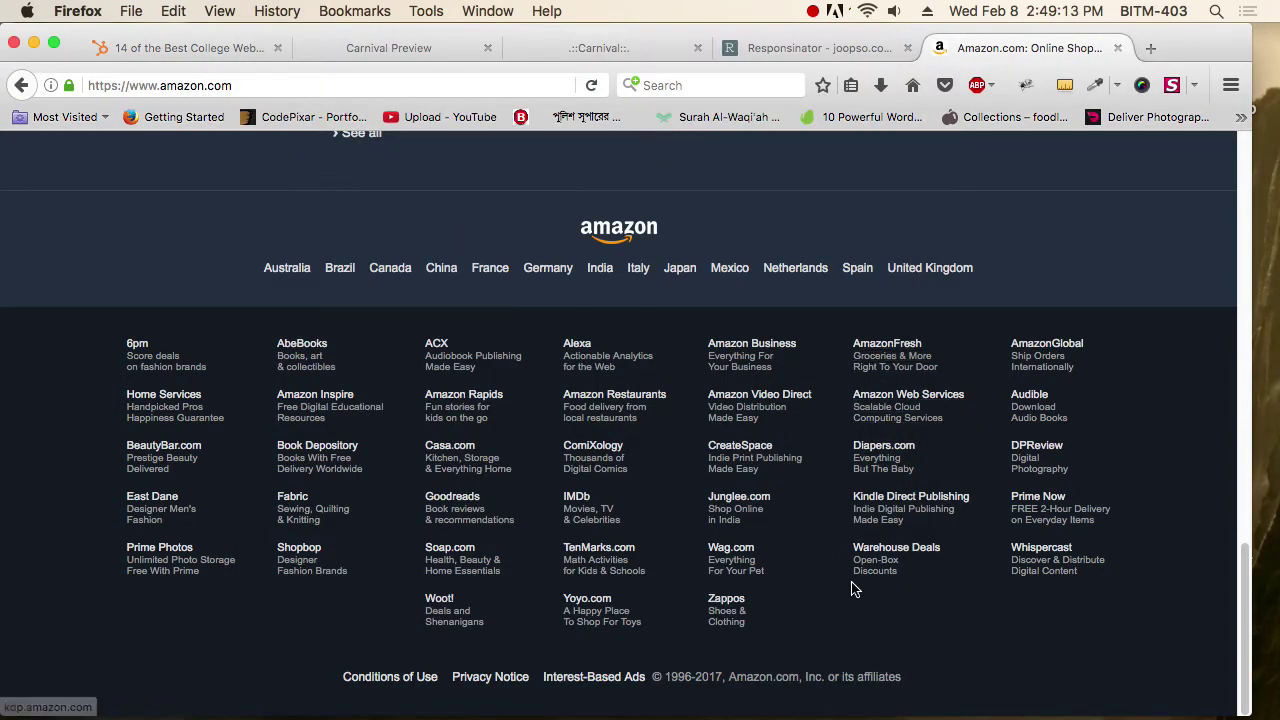
pyautogui.press('super+Tab')
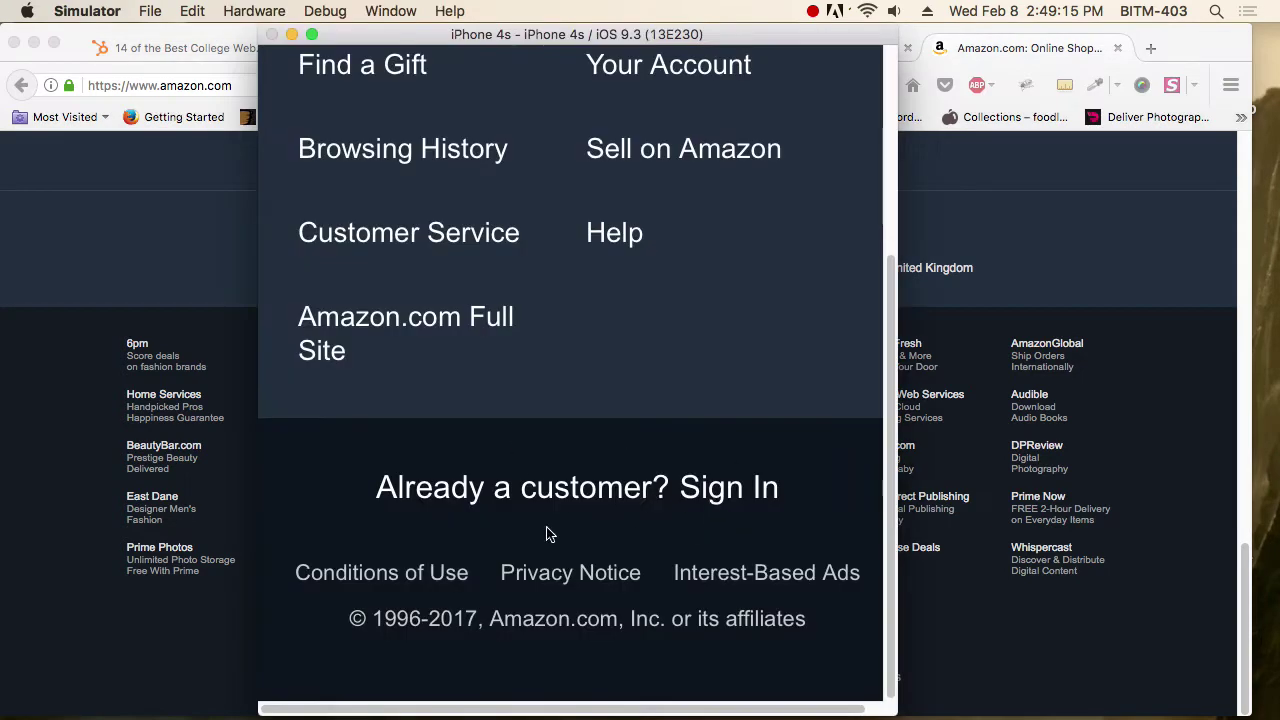
pyautogui.scroll(5, 718, 568)
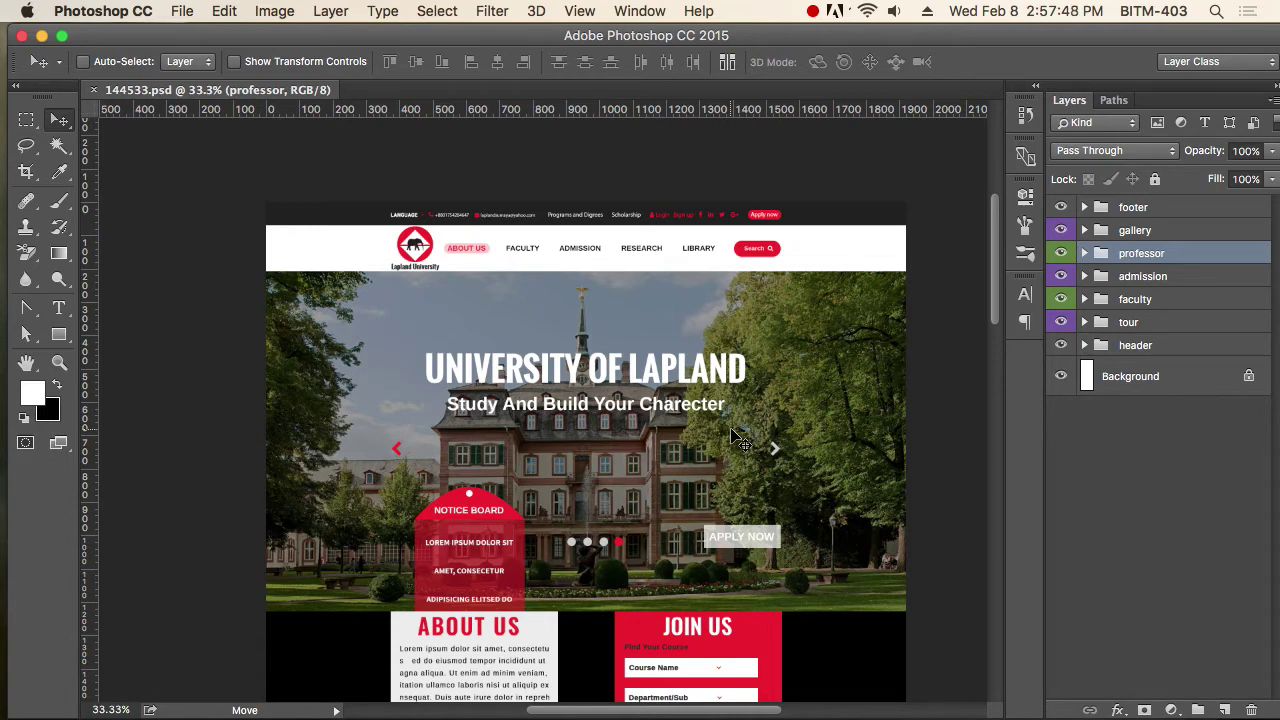
# Step: Review the University of Lapland page design in Photoshop from the header down to the gallery and back up
pyautogui.scroll(-1, 718, 362)
pyautogui.scroll(-15, 718, 362)
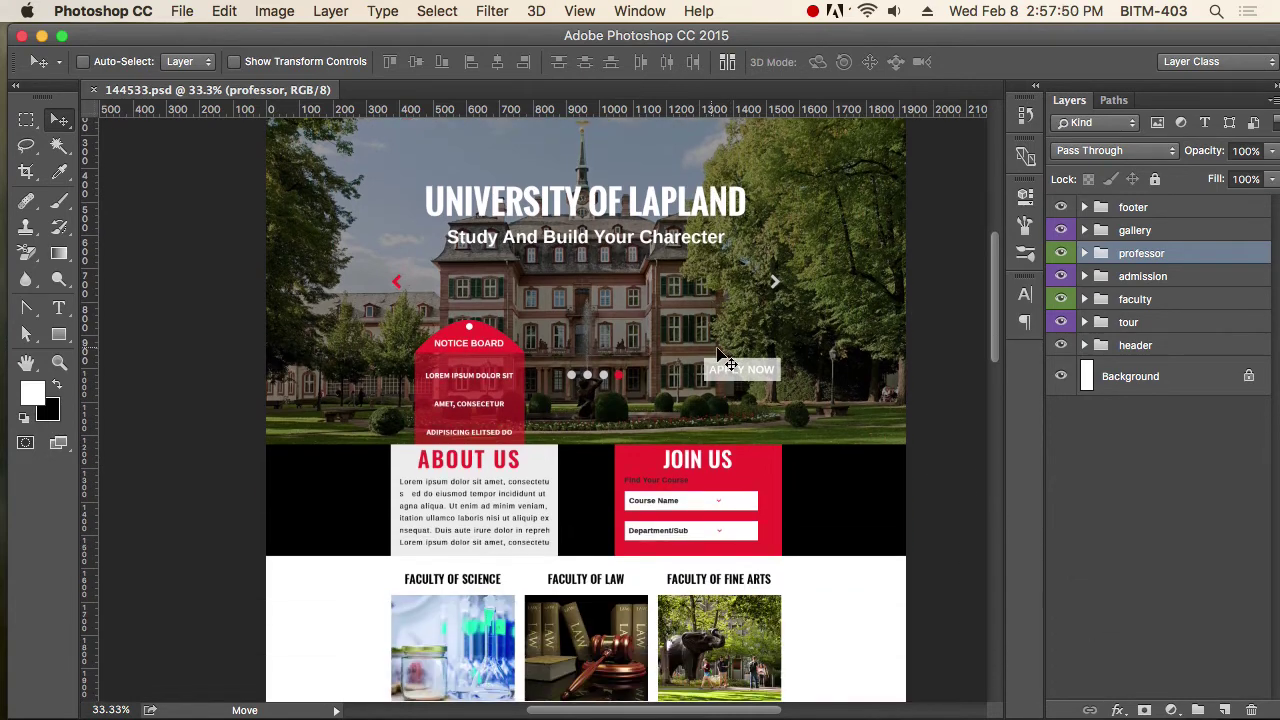
pyautogui.scroll(-5, 726, 358)
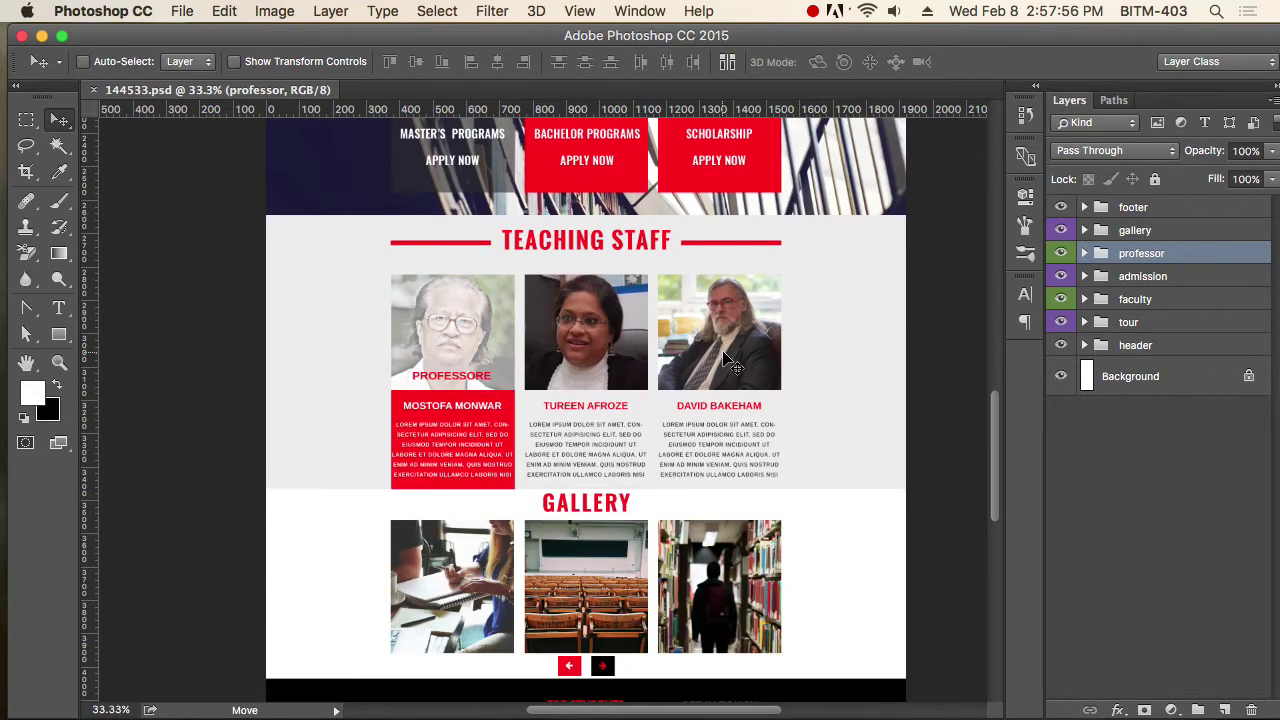
pyautogui.scroll(15, 726, 358)
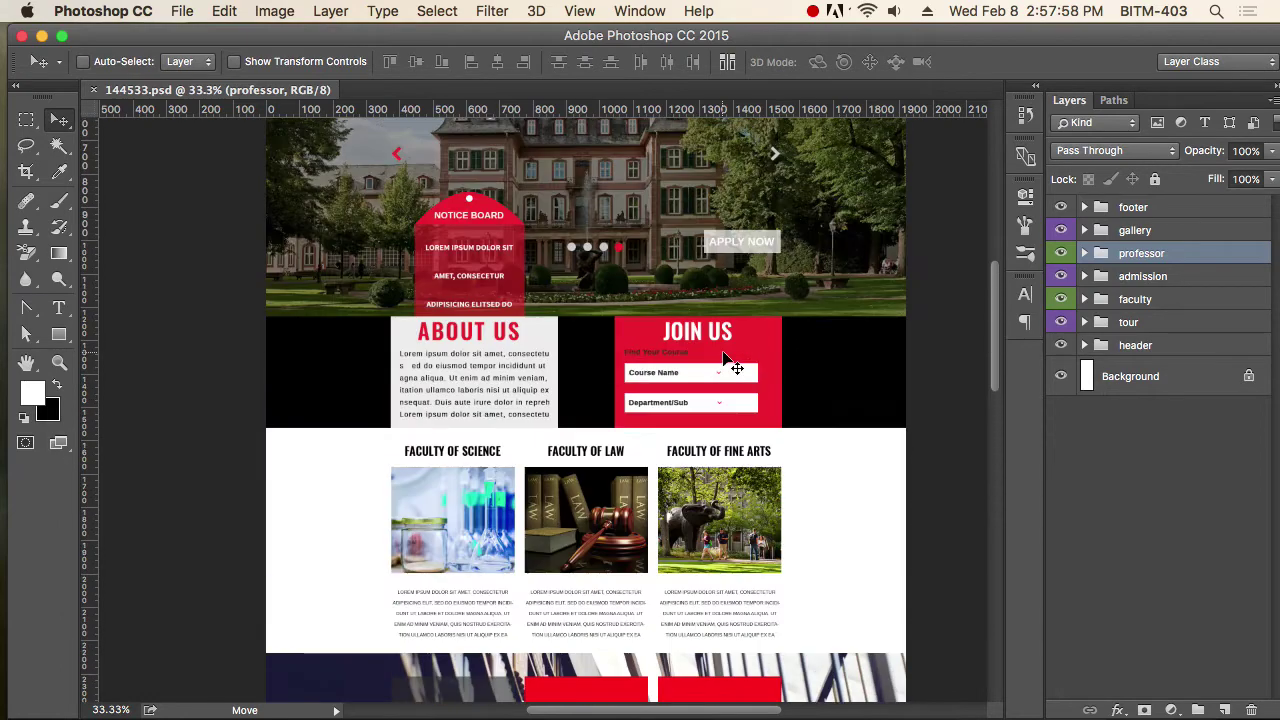
pyautogui.scroll(4, 724, 356)
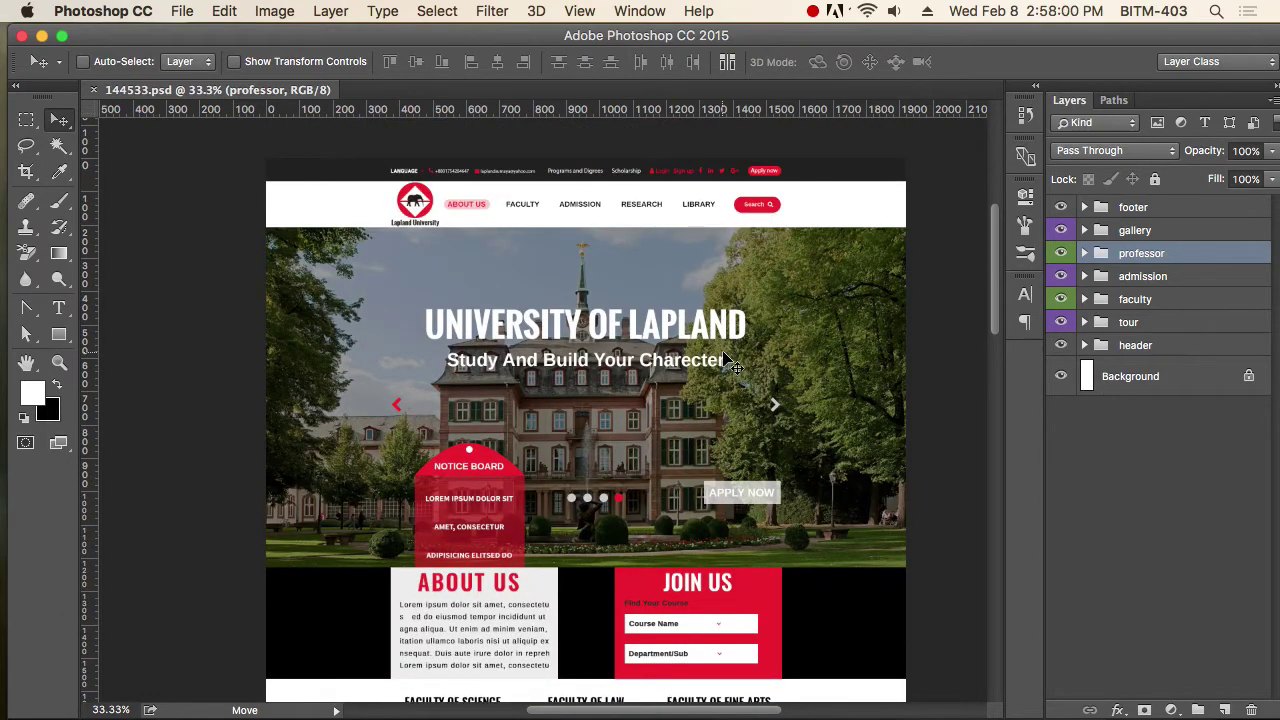
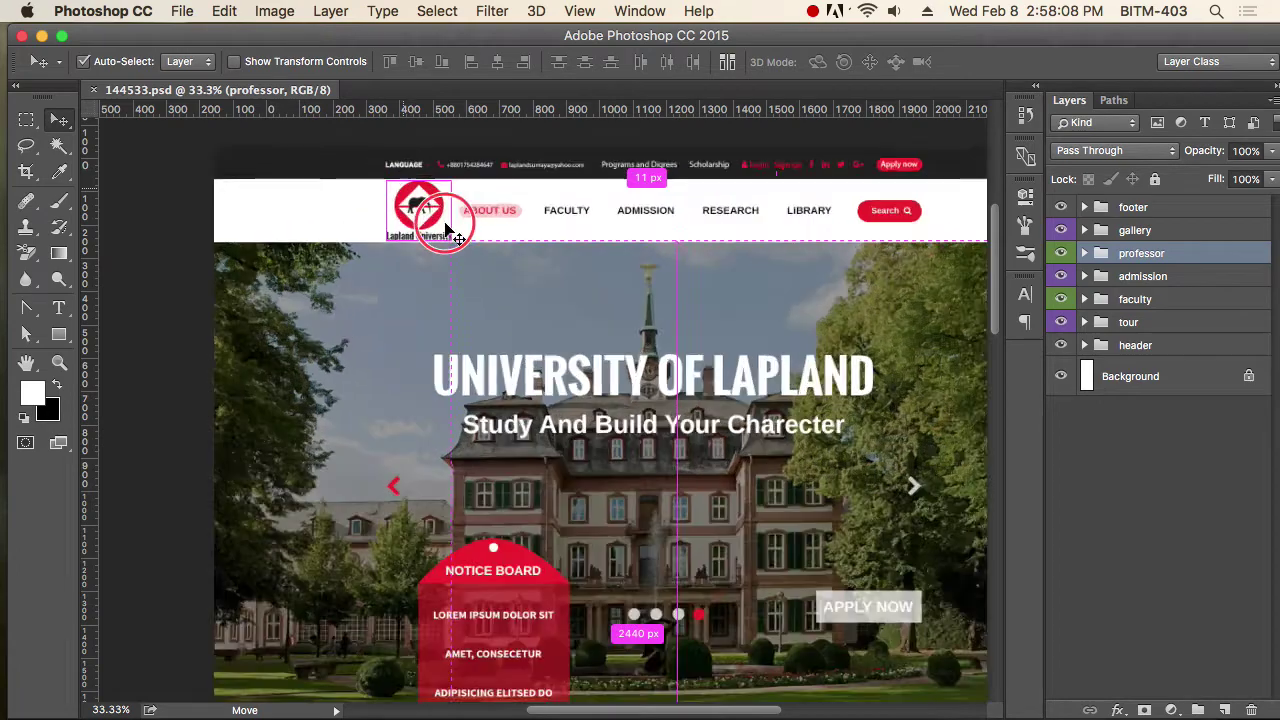
# Step: Select the white Rectangle 3 layer behind the Lapland University logo and toggle its visibility off and on
pyautogui.moveTo(650, 381); pyautogui.dragTo(644, 413)
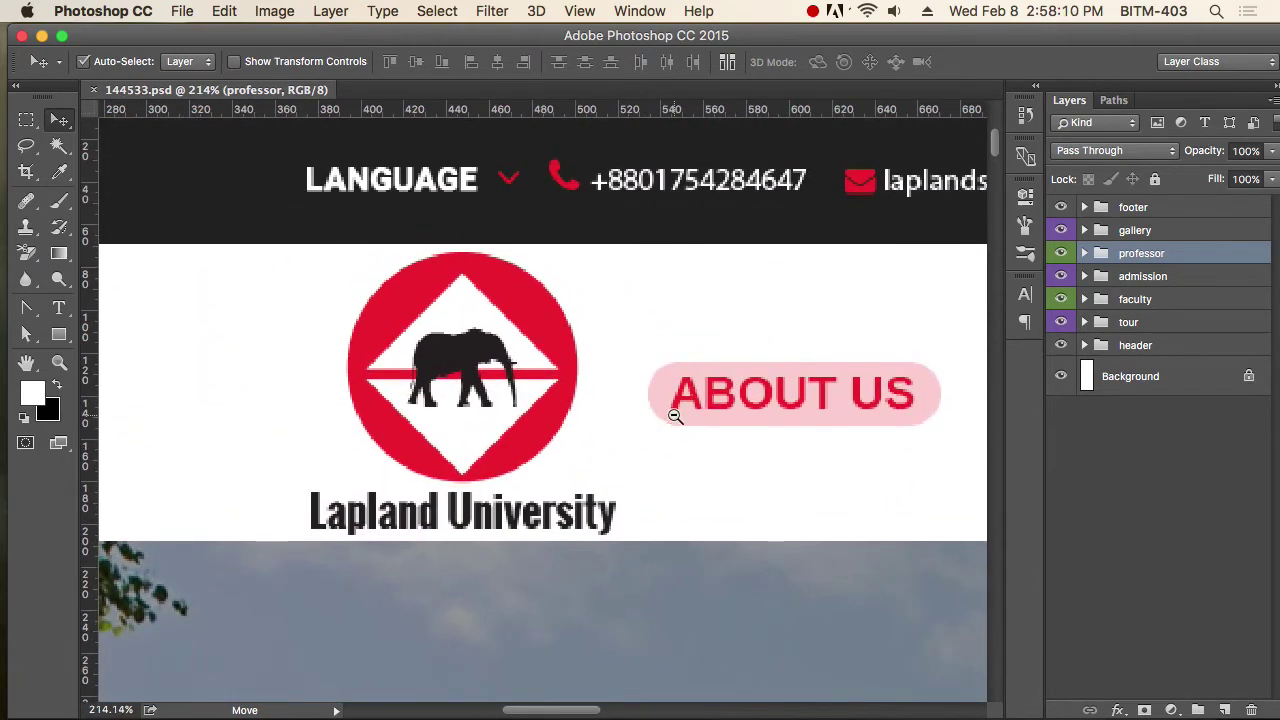
pyautogui.scroll(-4, 660, 415)
pyautogui.keyDown('ctrl'); pyautogui.click(541, 385); pyautogui.keyUp('ctrl')
pyautogui.scroll(2, 560, 398)
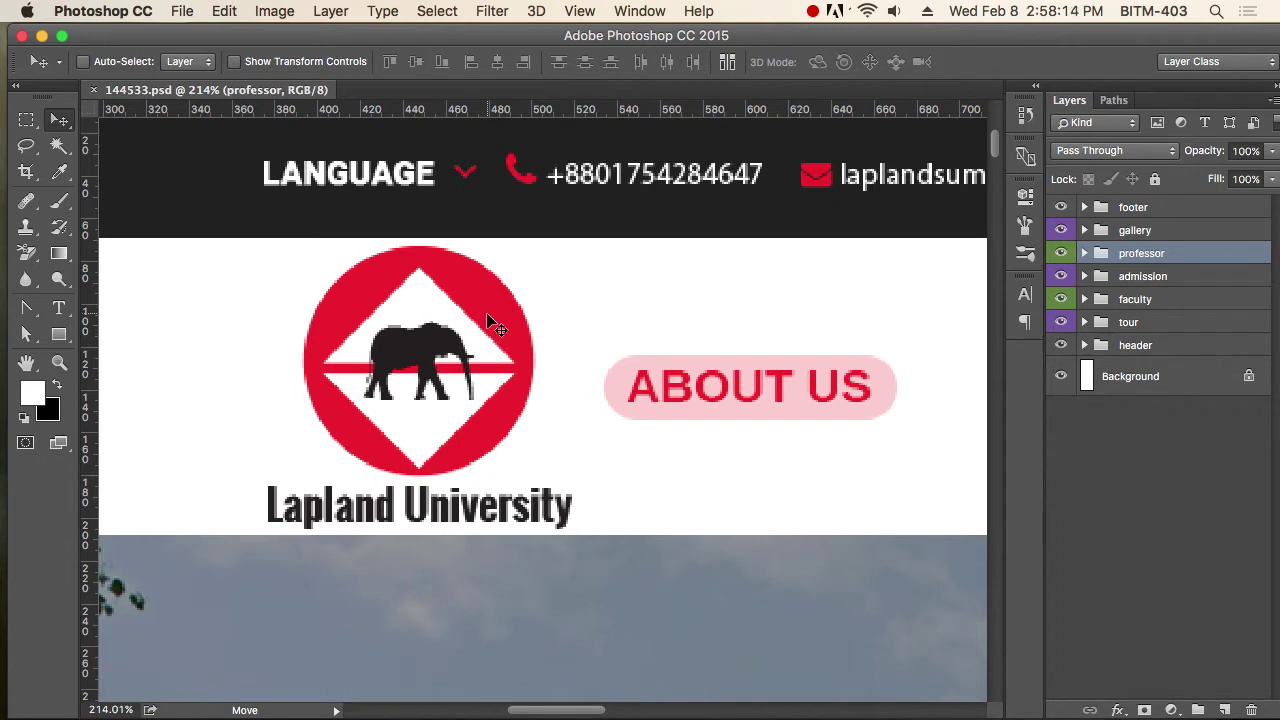
pyautogui.rightClick(630, 295)
pyautogui.click(630, 297)
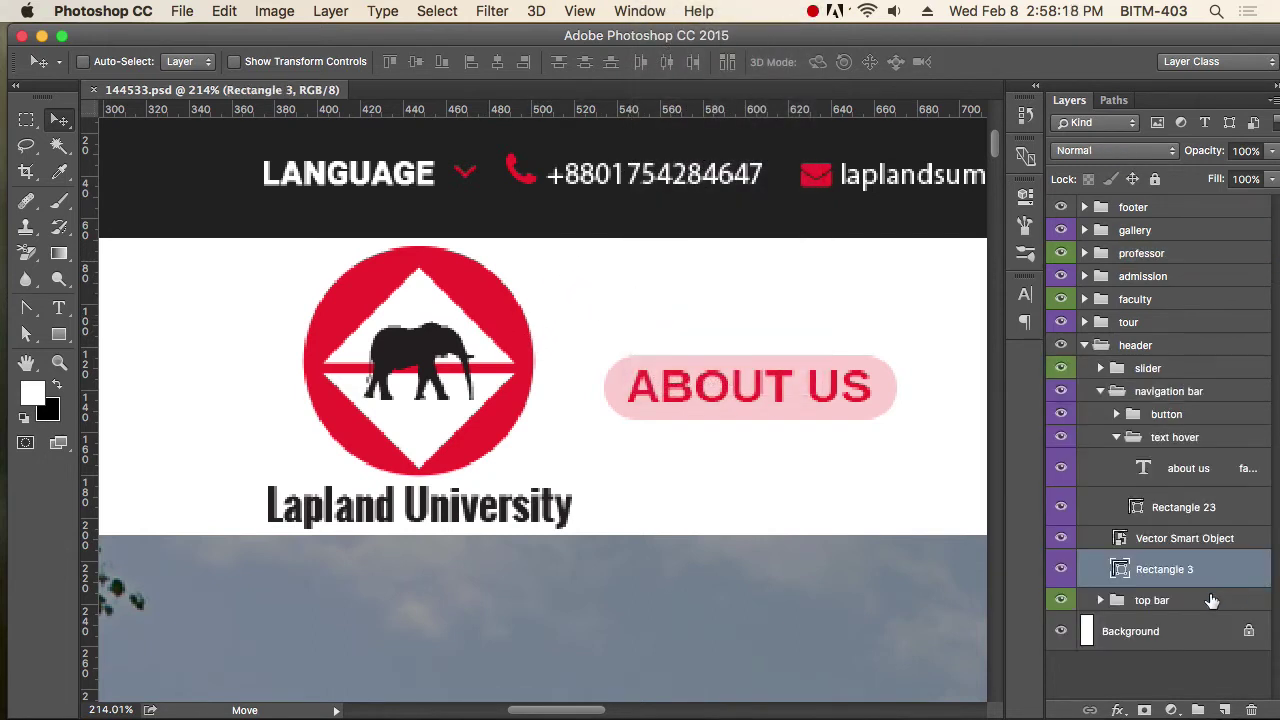
pyautogui.click(1062, 569)
pyautogui.click(1062, 569)
# Step: Try dark red a60000 and blue 0c00a6 as the fill of Rectangle 3 behind the logo, and cancel the colour change
pyautogui.doubleClick(1120, 569)
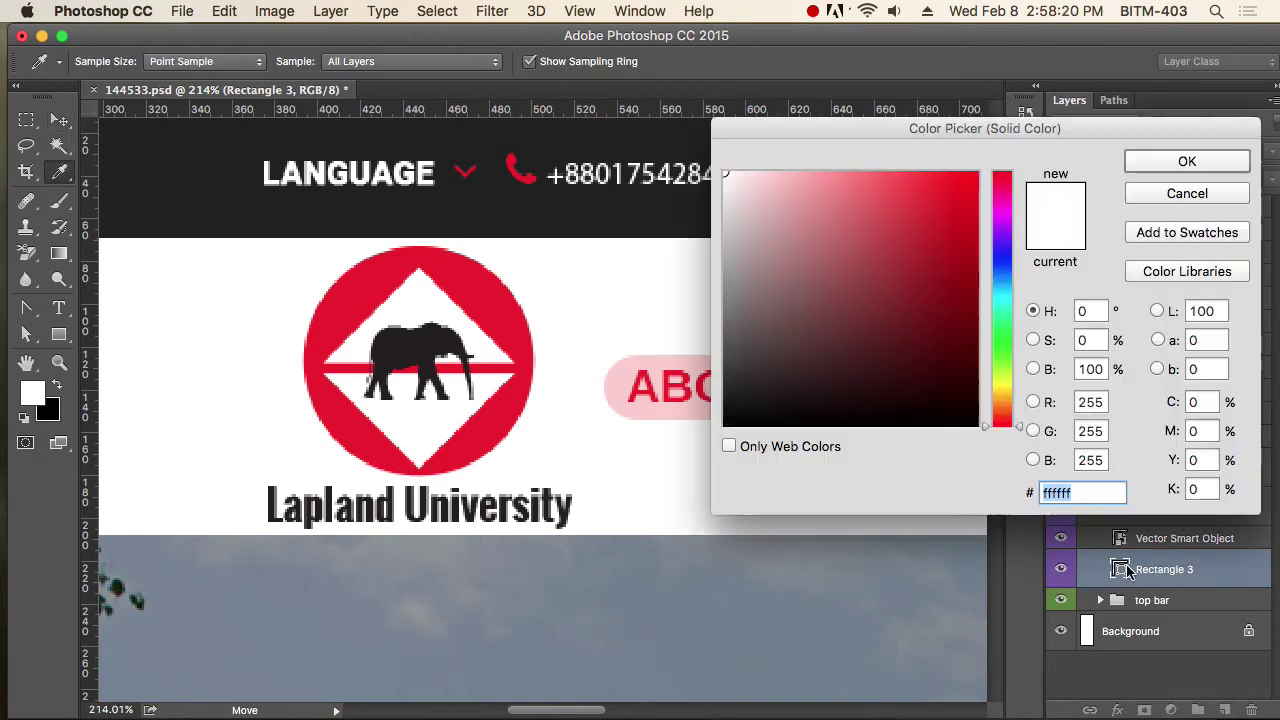
pyautogui.moveTo(894, 289); pyautogui.dragTo(1017, 259)
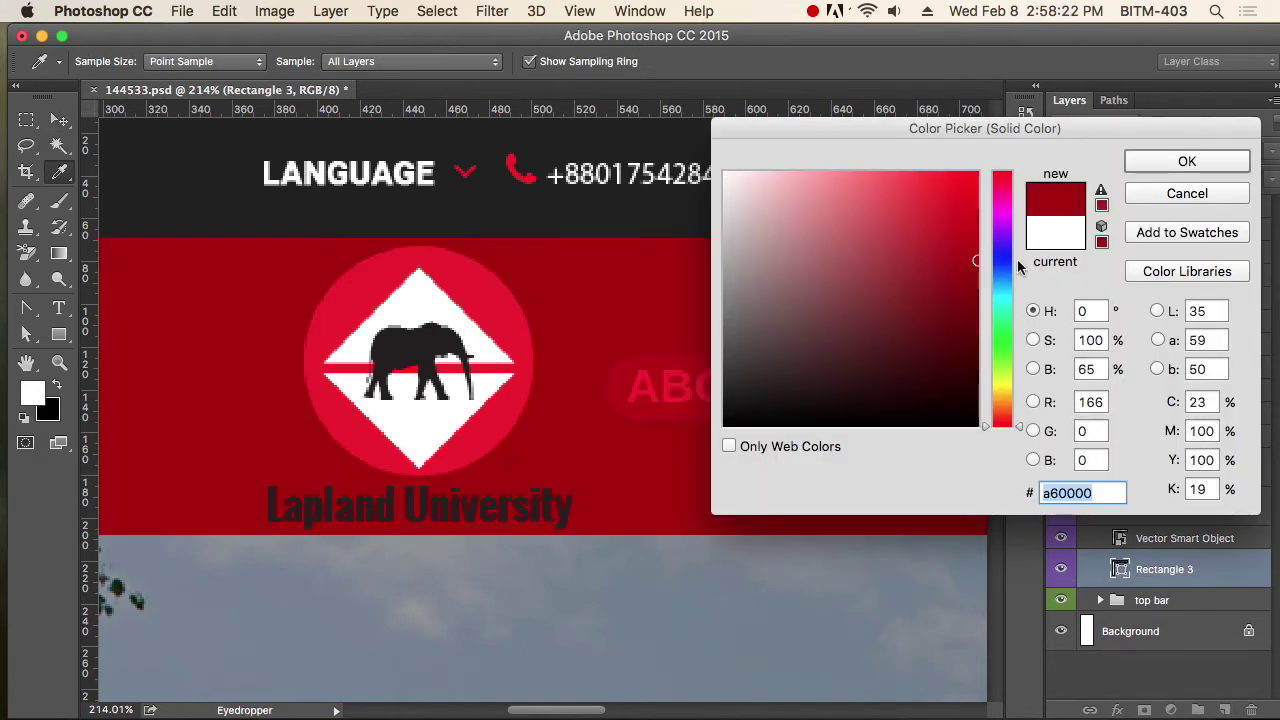
pyautogui.click(1010, 261)
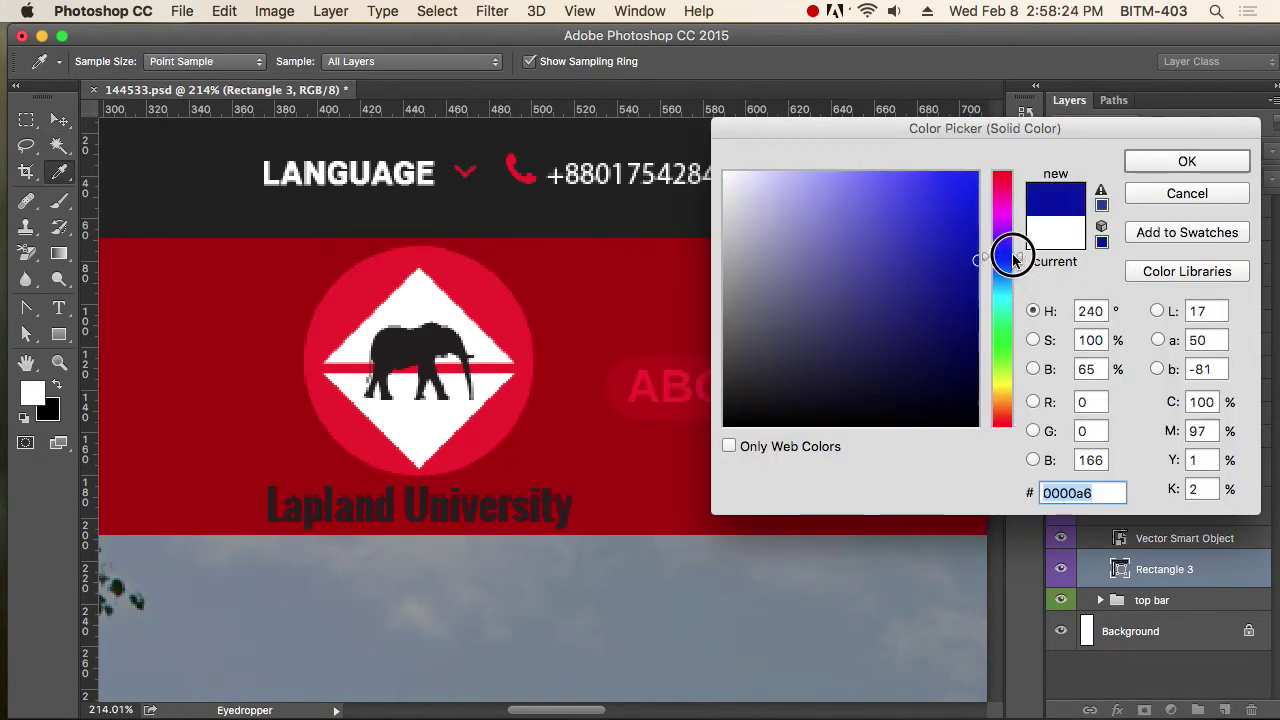
pyautogui.moveTo(1013, 263); pyautogui.dragTo(1013, 258)
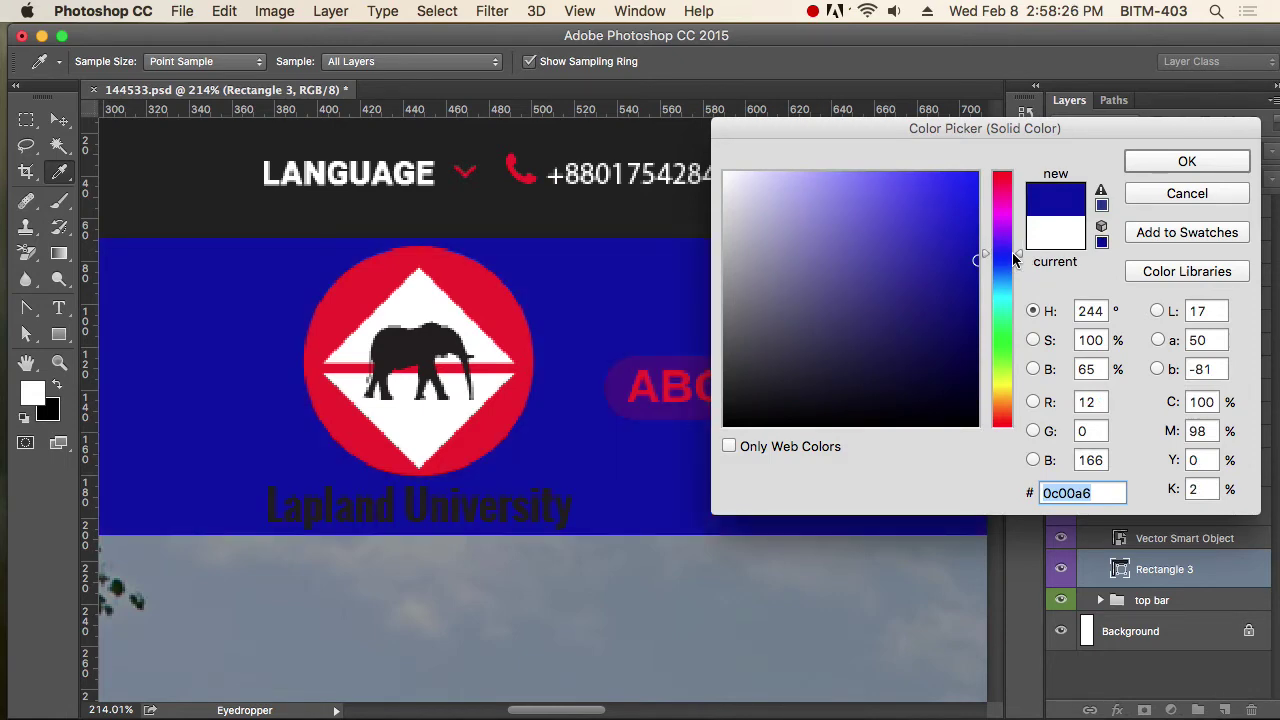
pyautogui.click(1208, 198)
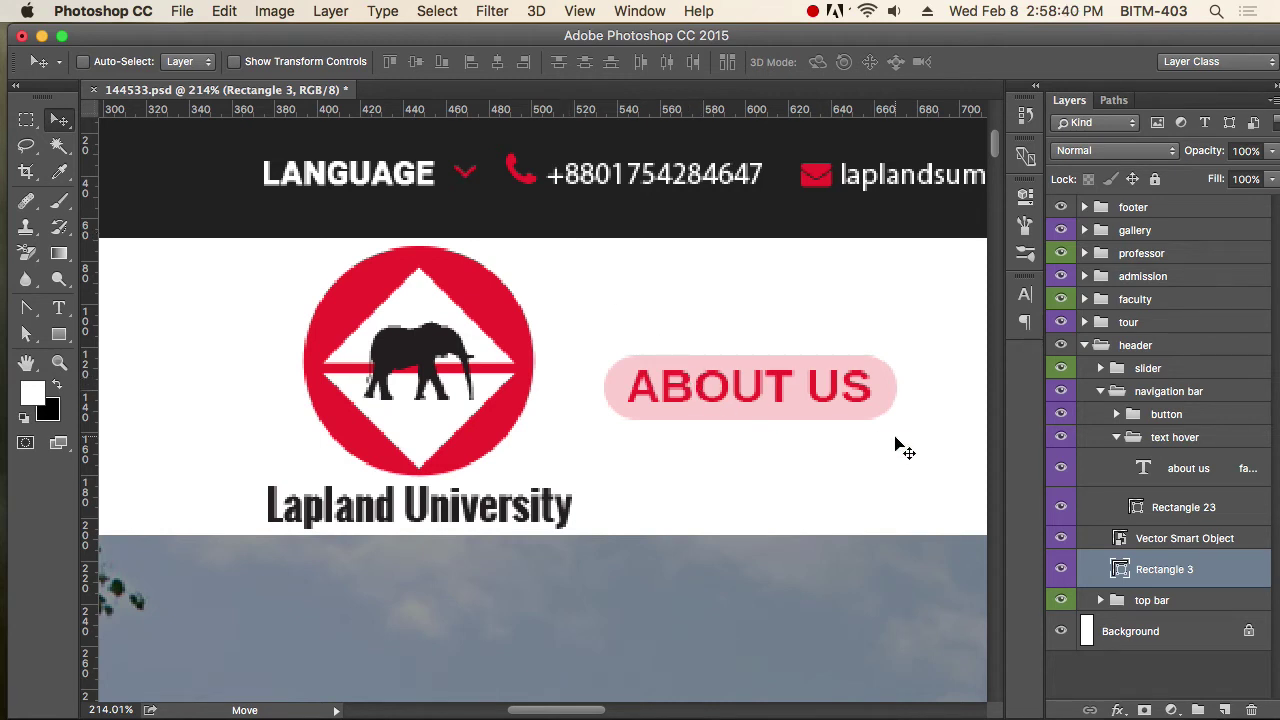
# Step: Select the Lapland University logo's Vector Smart Object layer and duplicate it into a new document
pyautogui.scroll(-5, 708, 434)
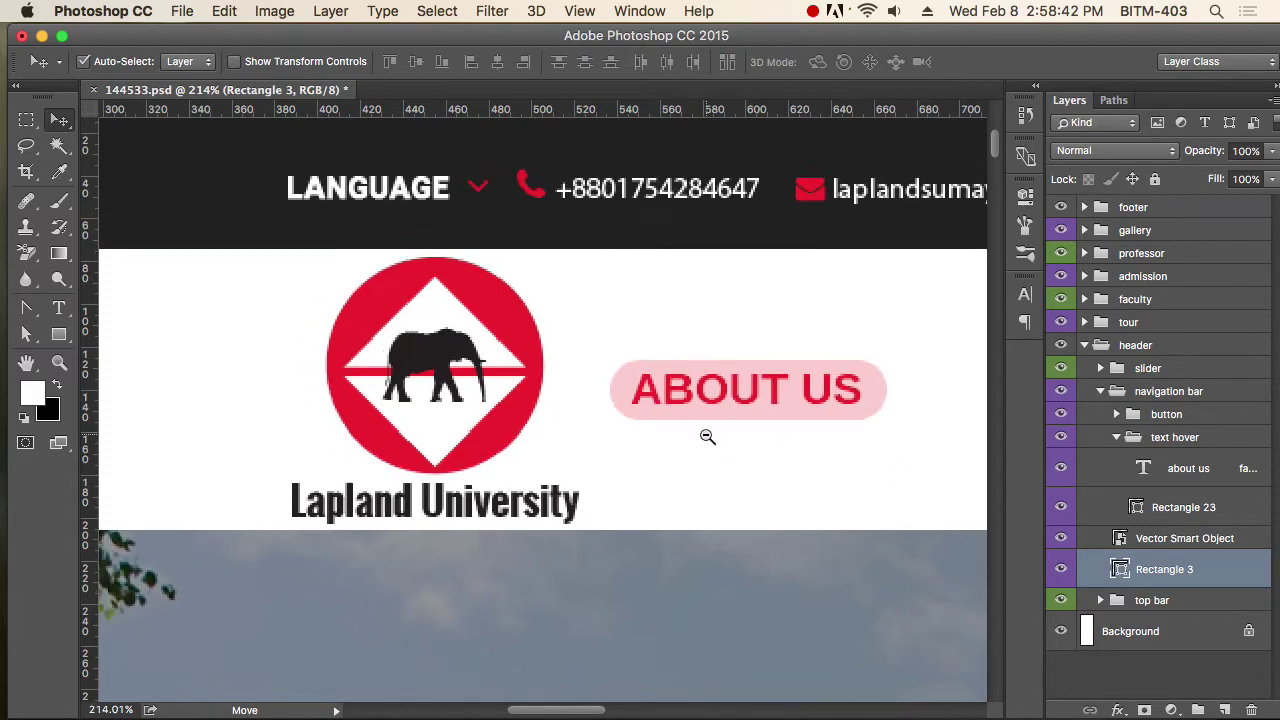
pyautogui.rightClick(1163, 569)
pyautogui.click(1192, 570)
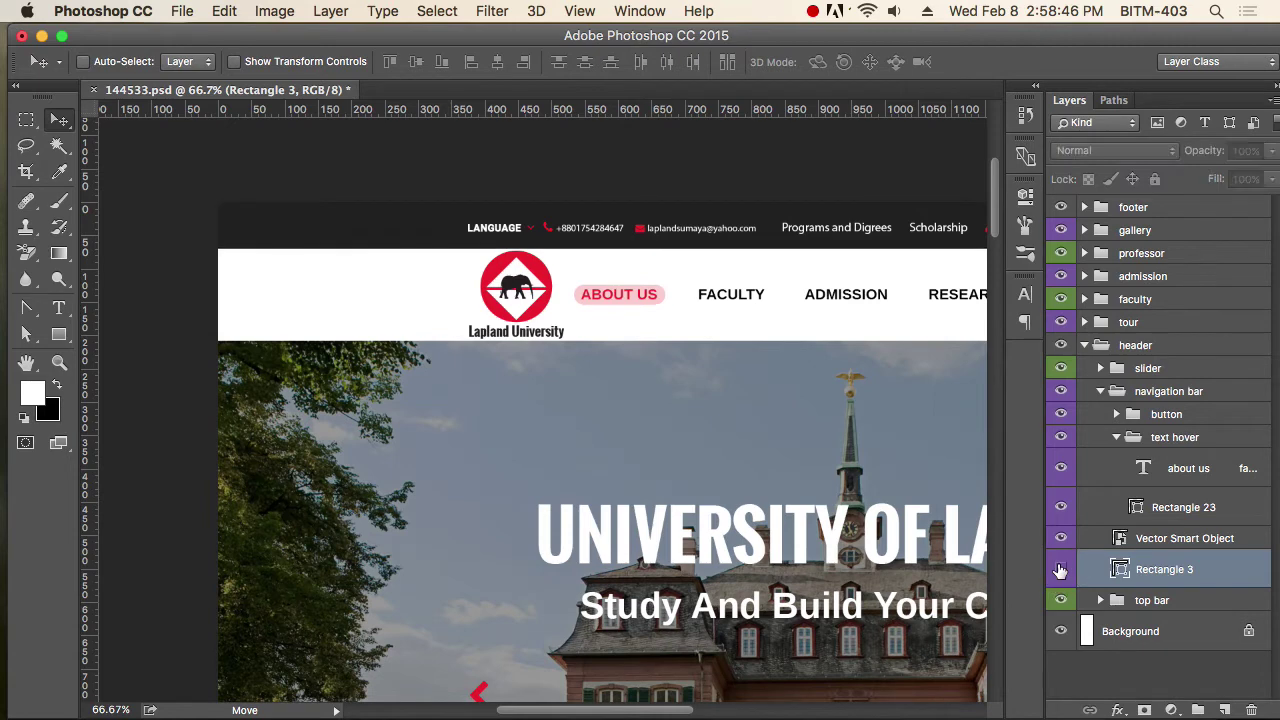
pyautogui.keyDown('super'); pyautogui.click(490, 278); pyautogui.keyUp('super')
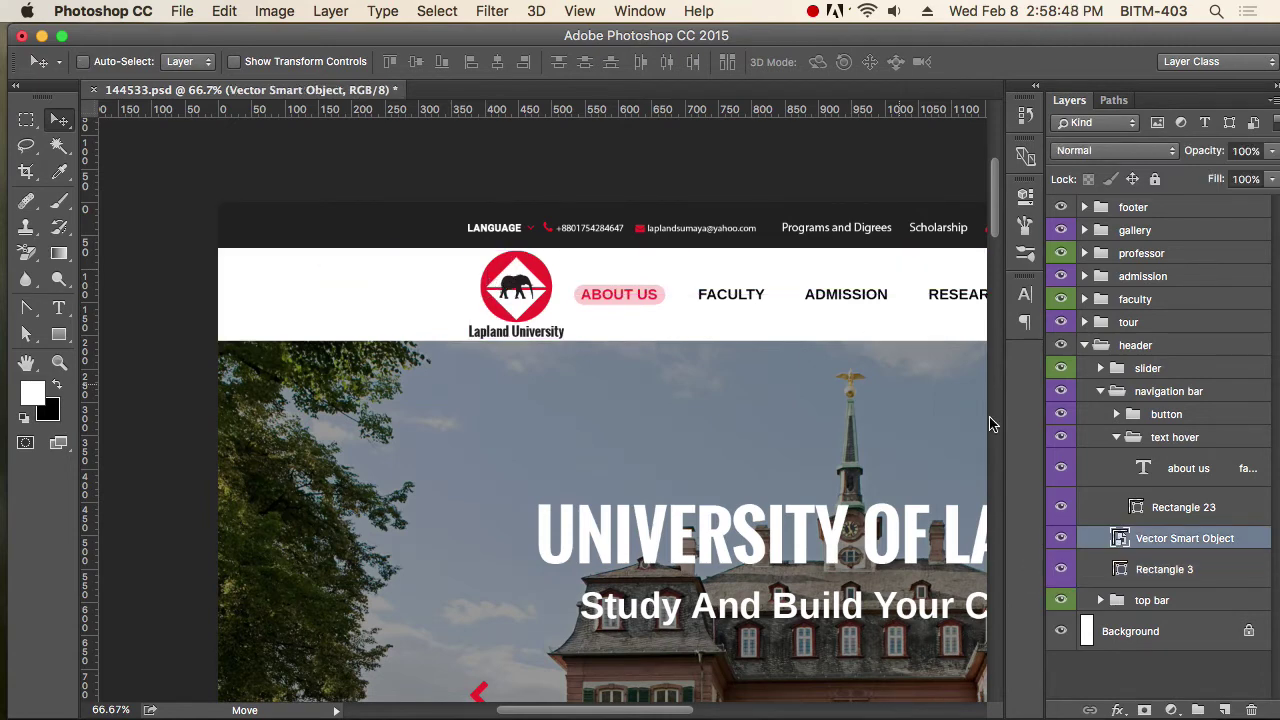
pyautogui.rightClick(1190, 540)
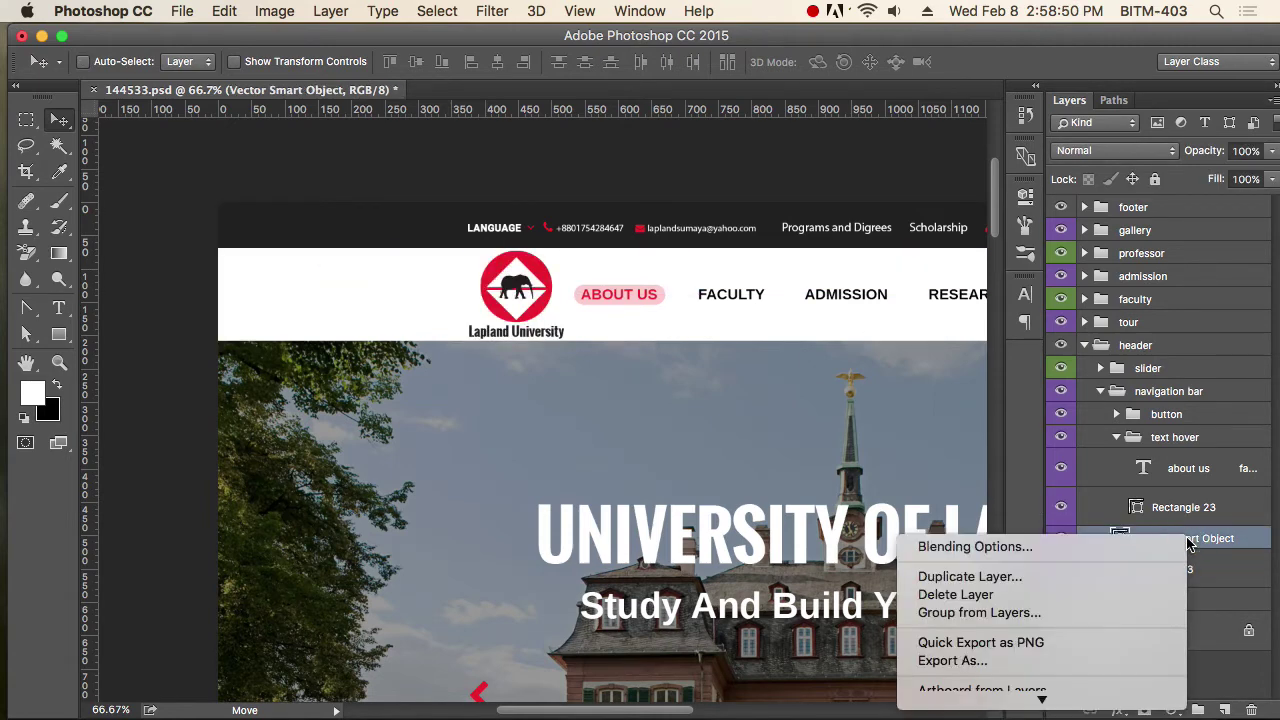
pyautogui.click(1015, 580)
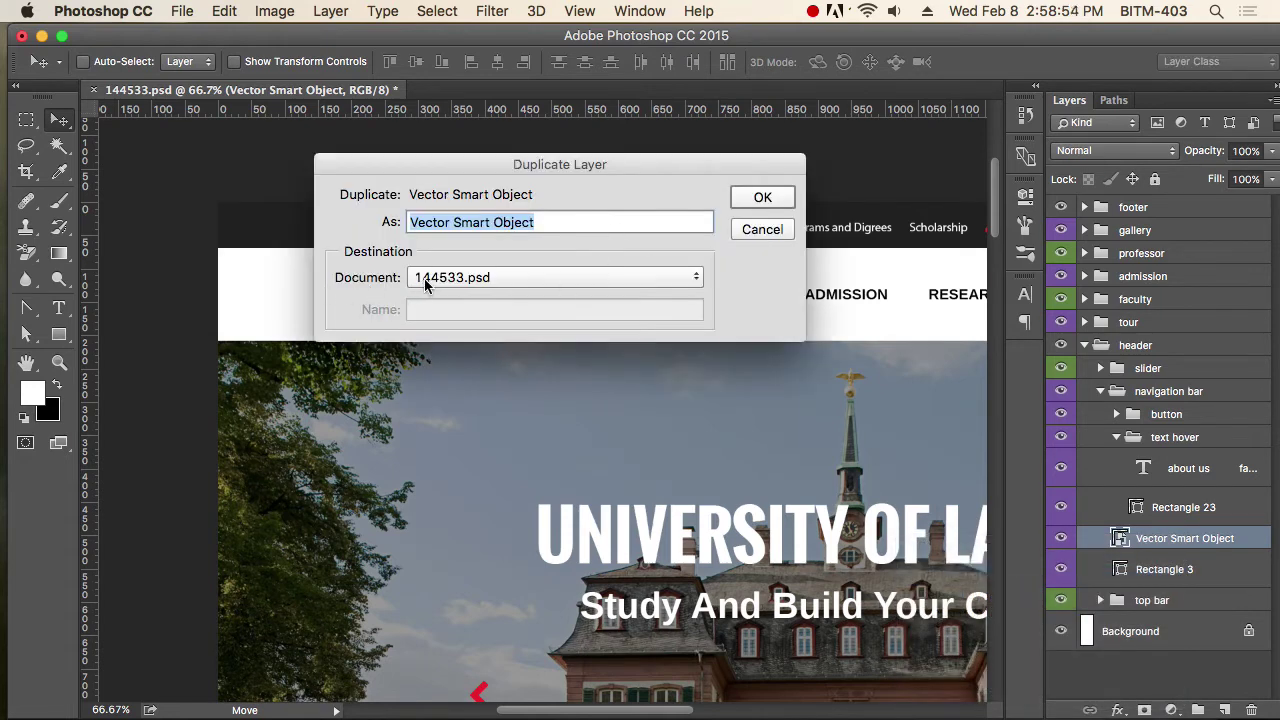
pyautogui.click(494, 278)
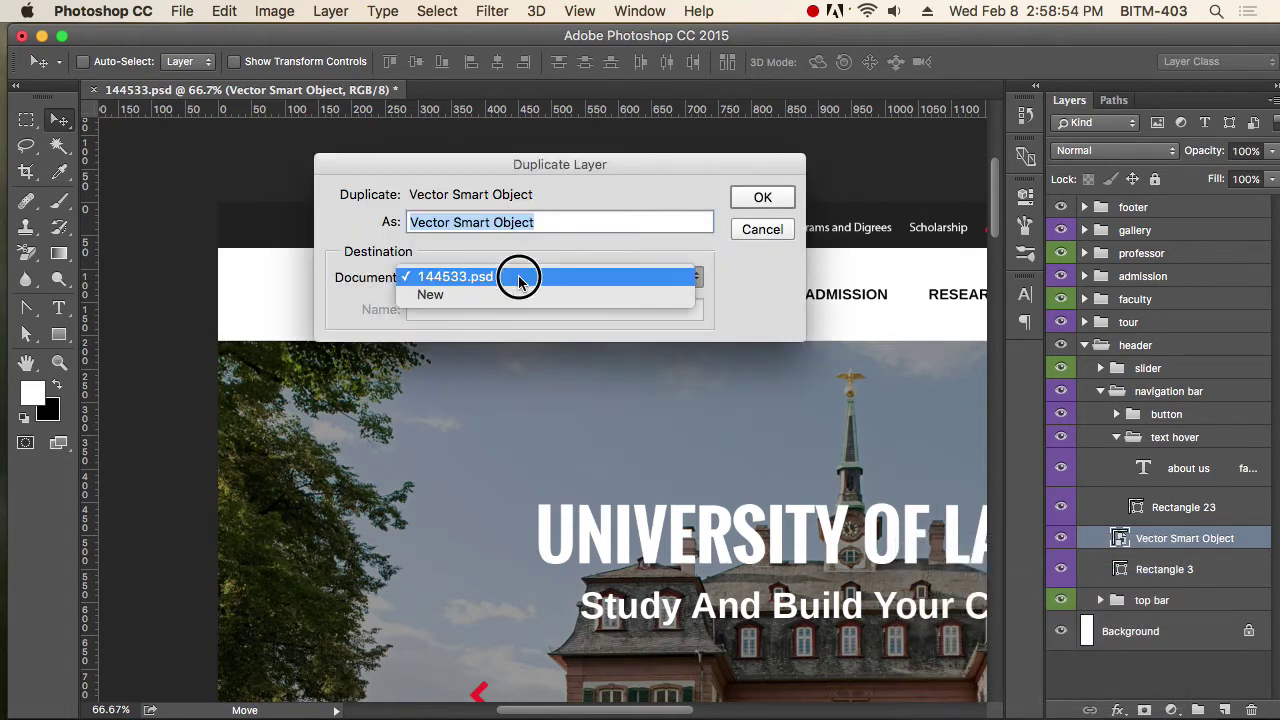
pyautogui.click(444, 295)
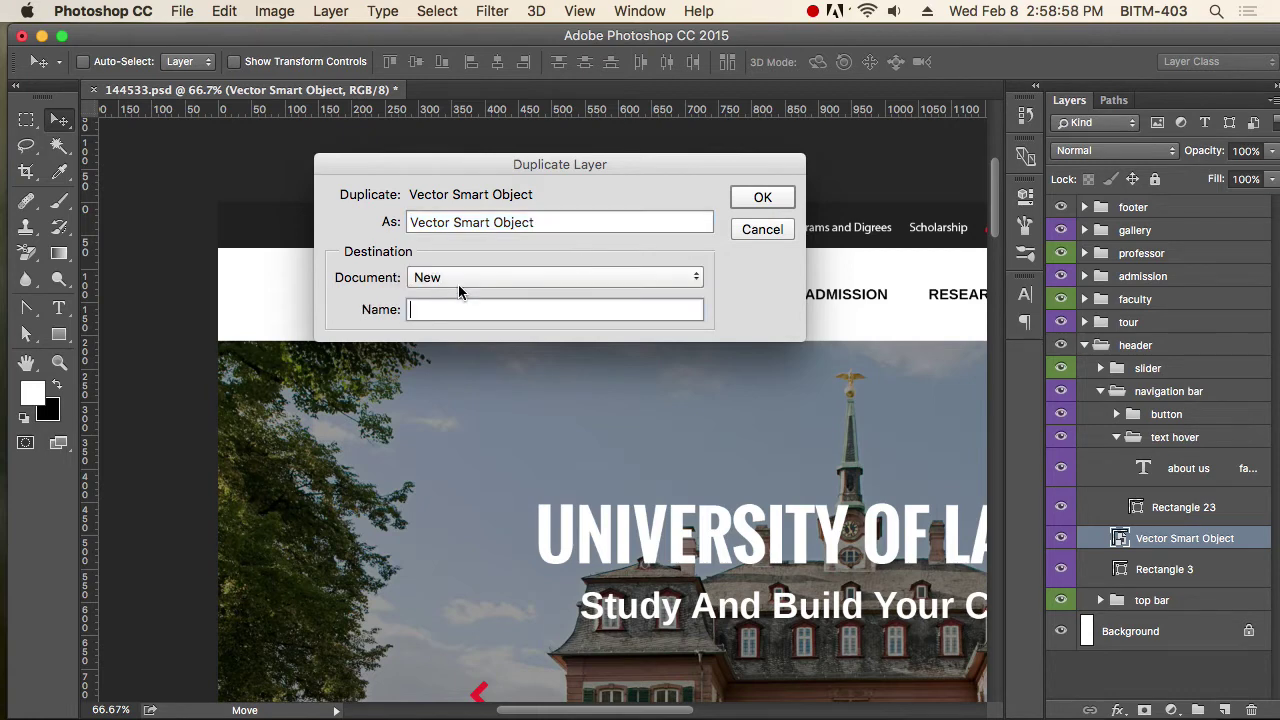
pyautogui.click(778, 199)
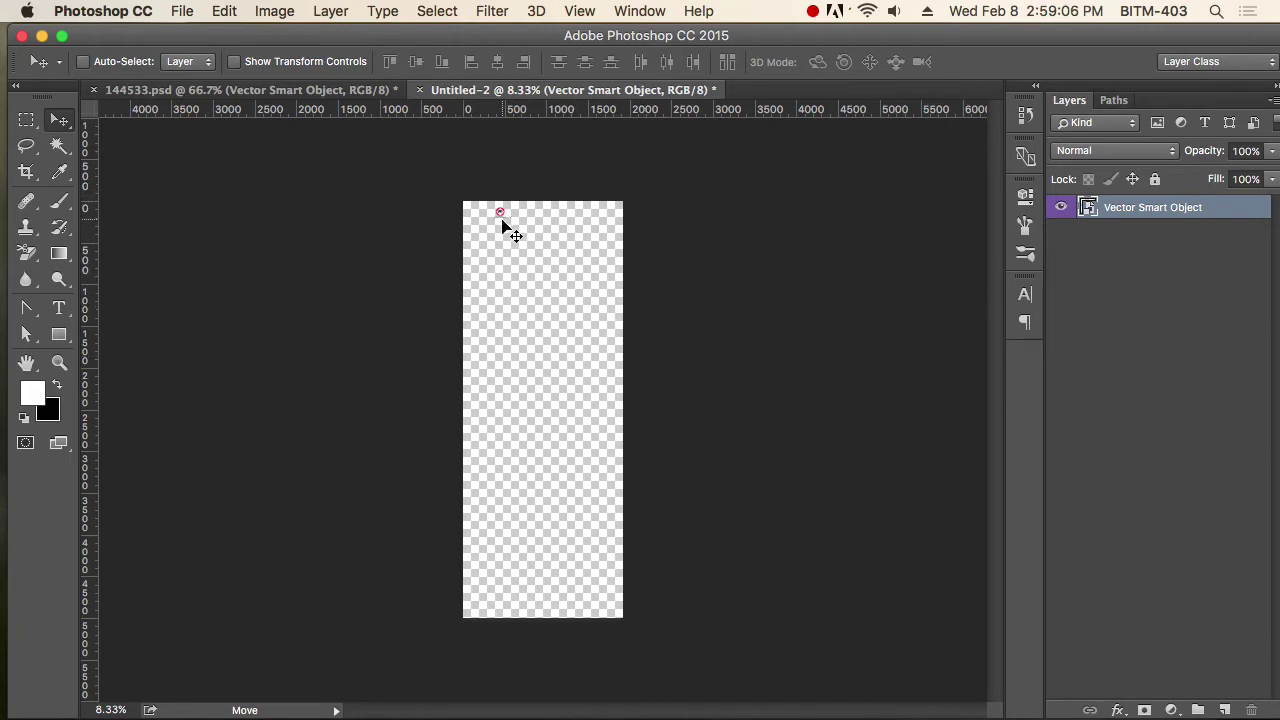
# Step: Trim the logo document on all four sides based on the top left pixel colour
pyautogui.click(283, 14)
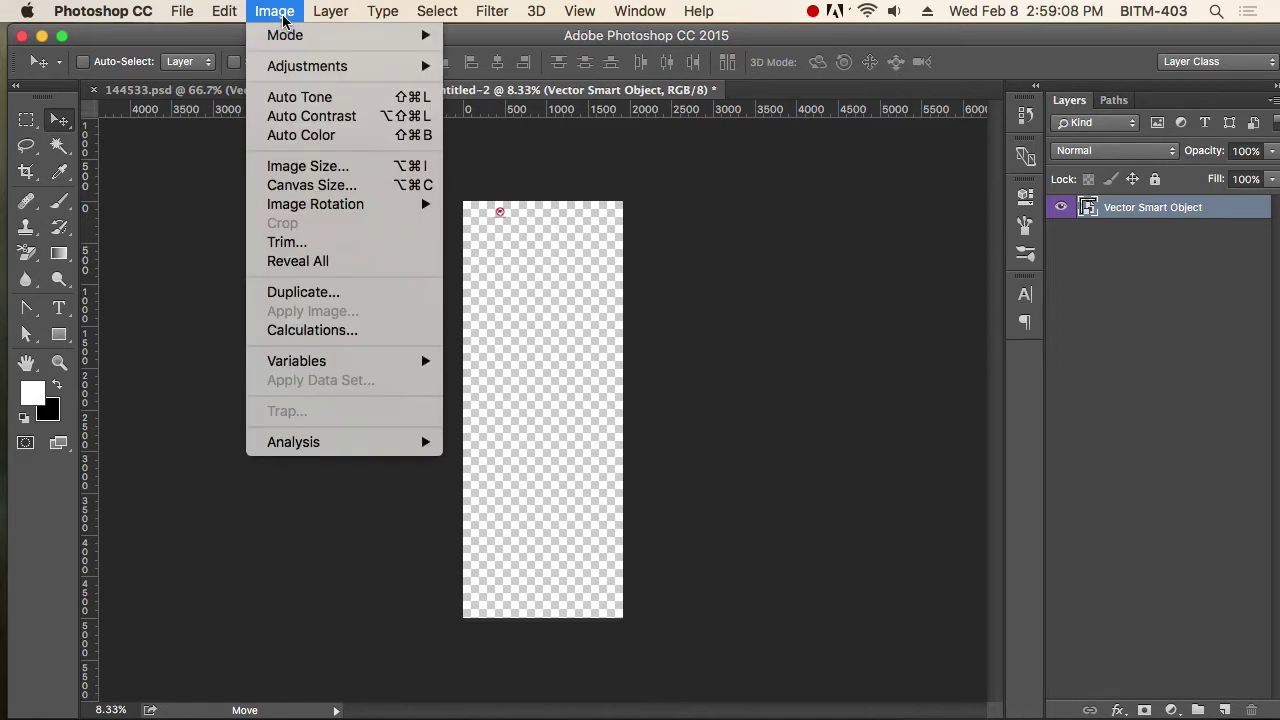
pyautogui.click(323, 247)
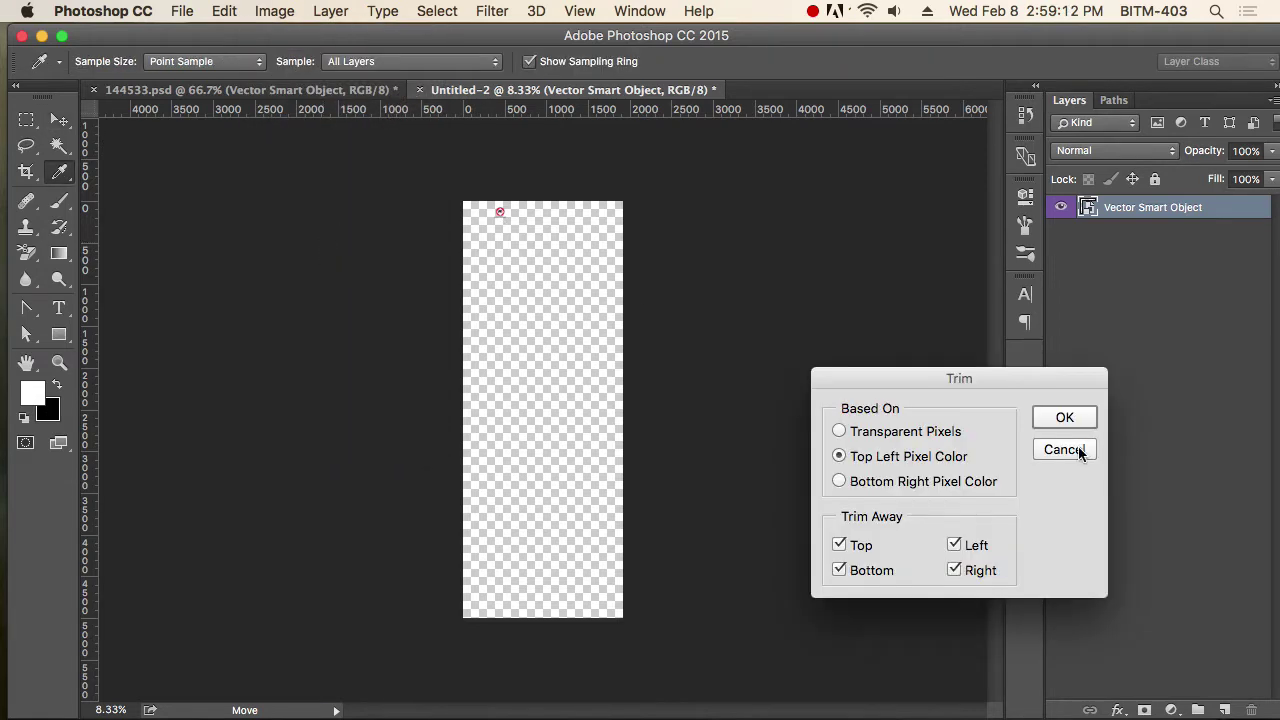
pyautogui.moveTo(916, 377); pyautogui.dragTo(828, 228)
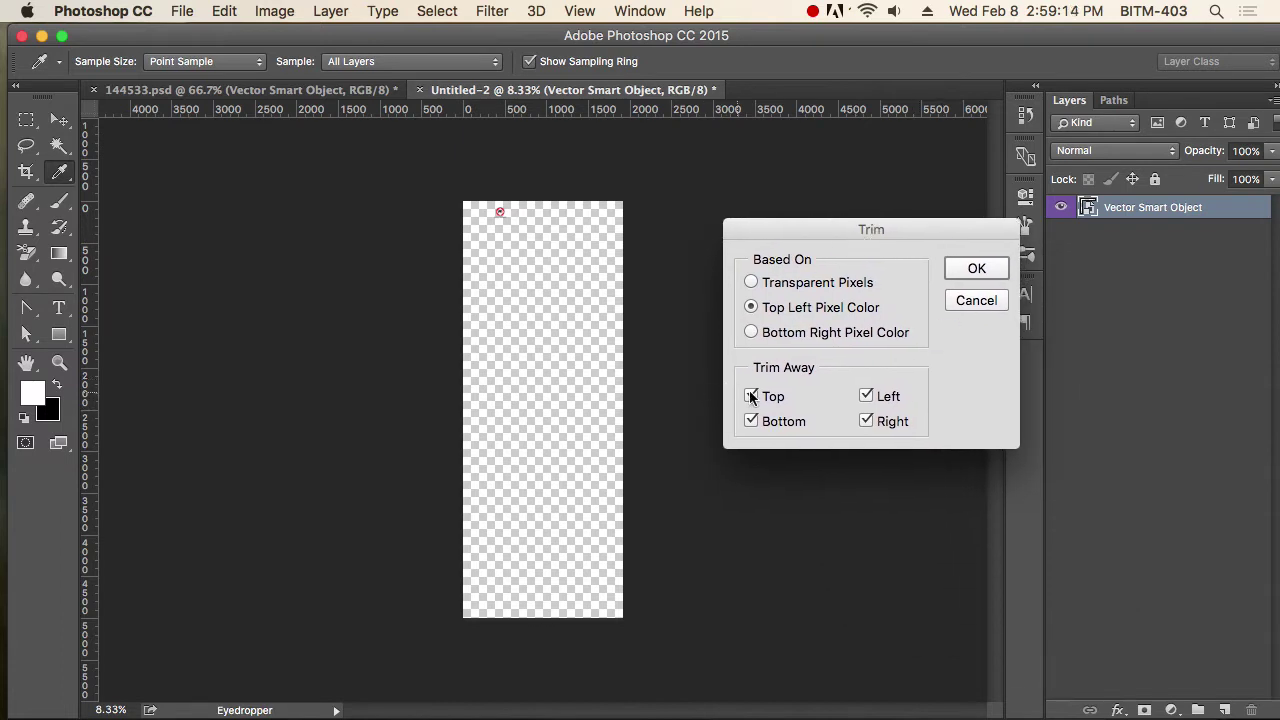
pyautogui.click(986, 268)
pyautogui.press('v')
pyautogui.moveTo(611, 480); pyautogui.dragTo(818, 572)
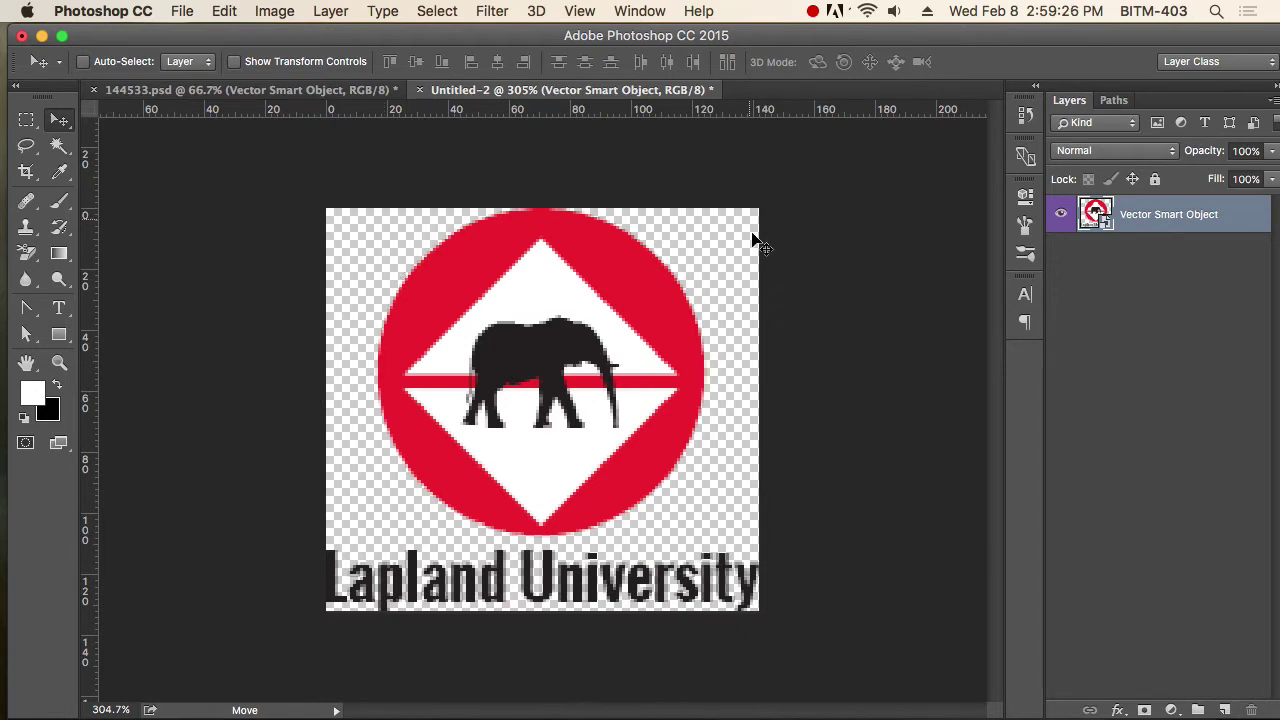
# Step: Open the trimmed logo in Save for Web and preview it in JPEG format
pyautogui.click(181, 10)
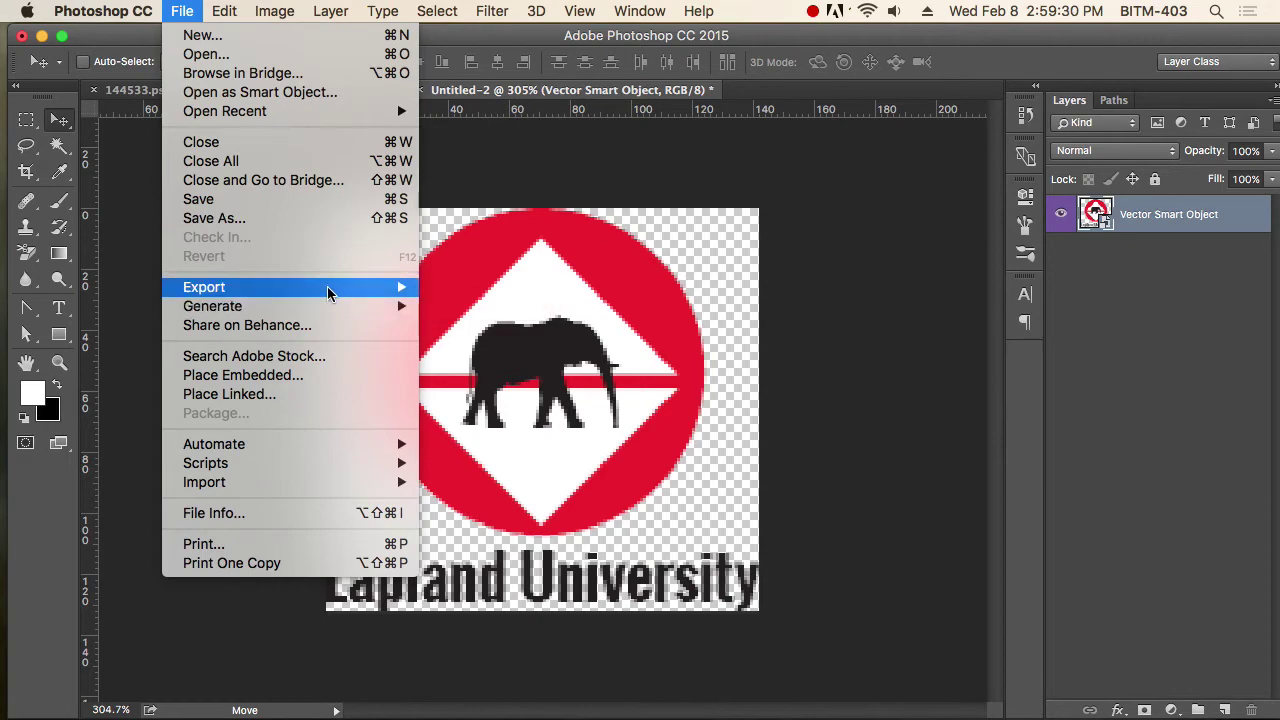
pyautogui.moveTo(329, 292)
pyautogui.click(555, 370)
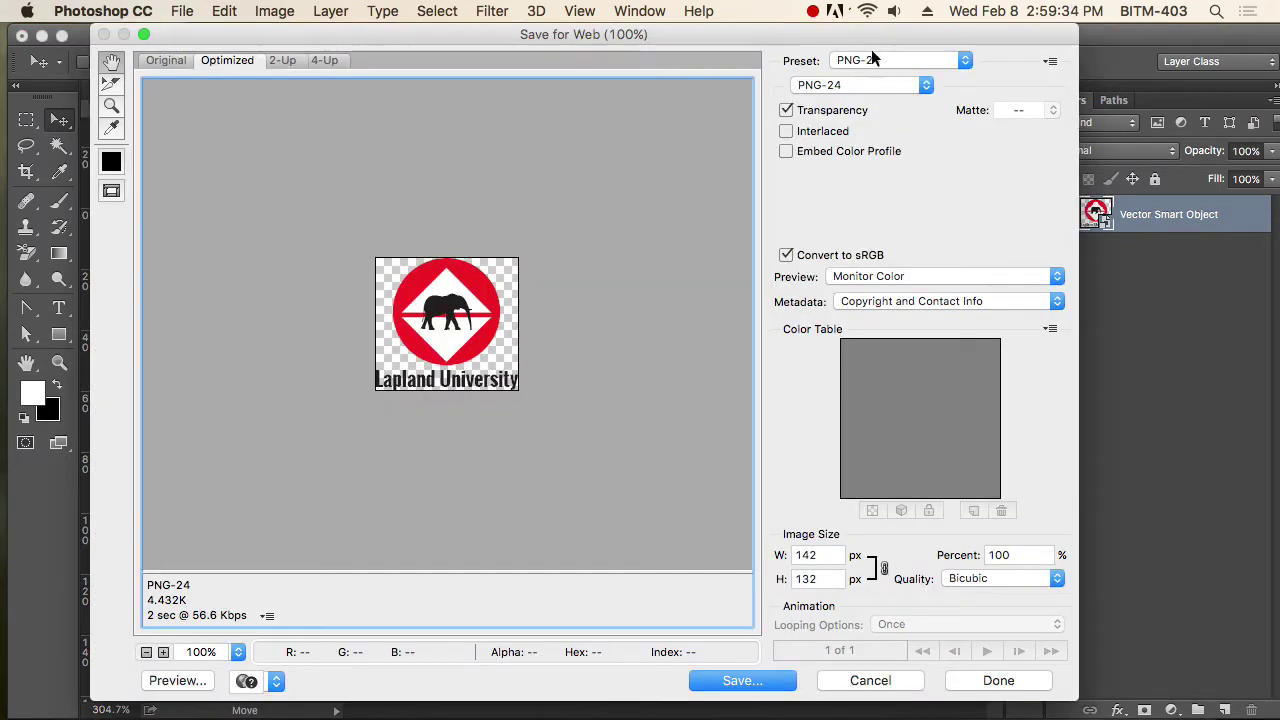
pyautogui.moveTo(830, 32); pyautogui.dragTo(984, 60)
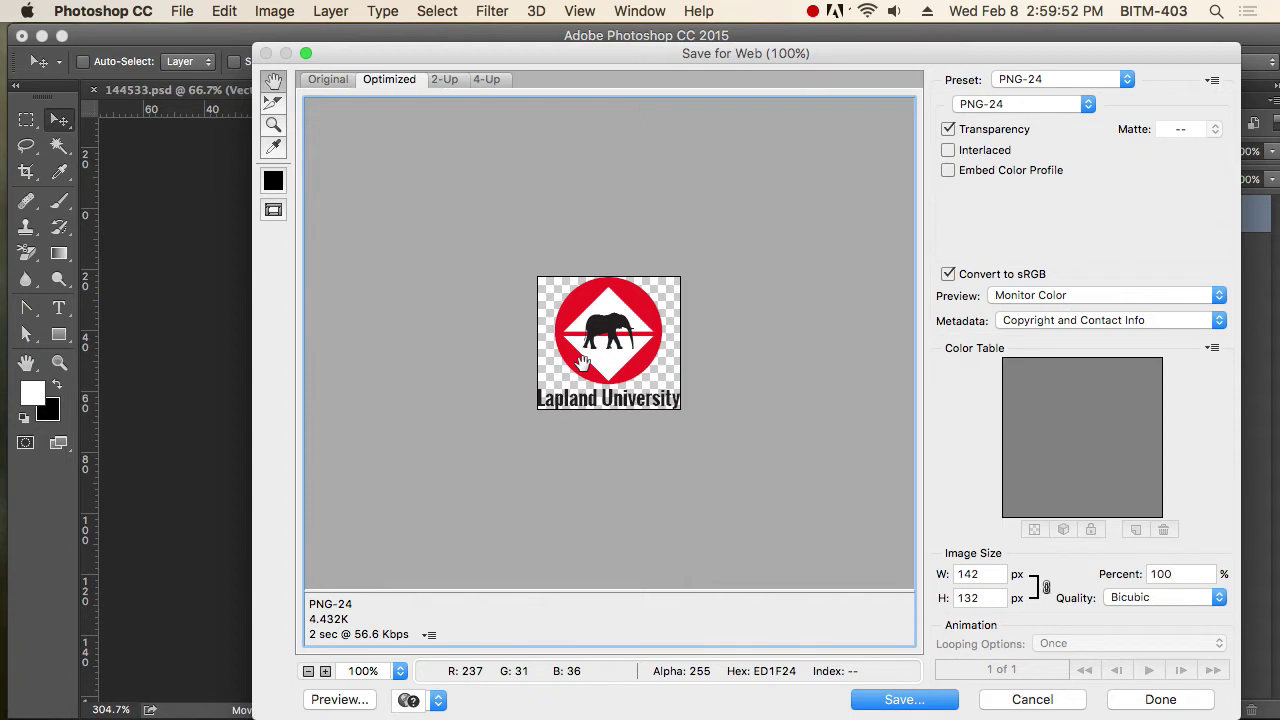
pyautogui.click(1038, 101)
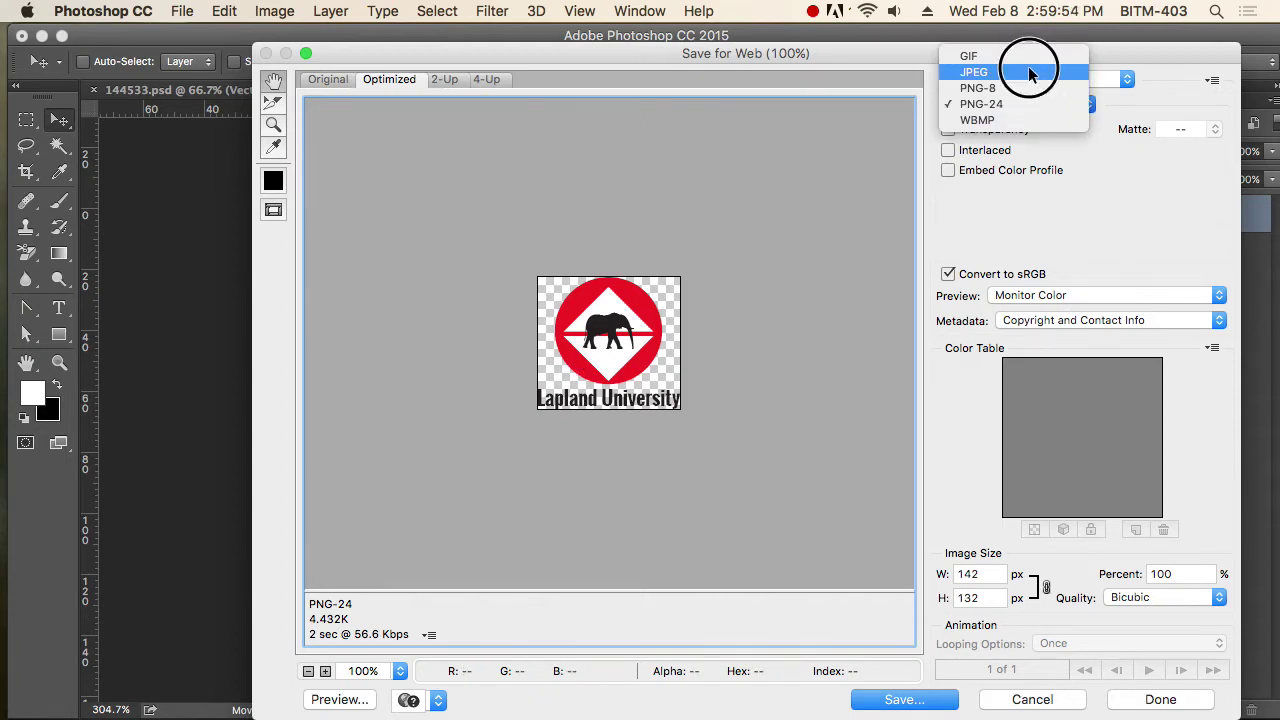
pyautogui.click(1030, 72)
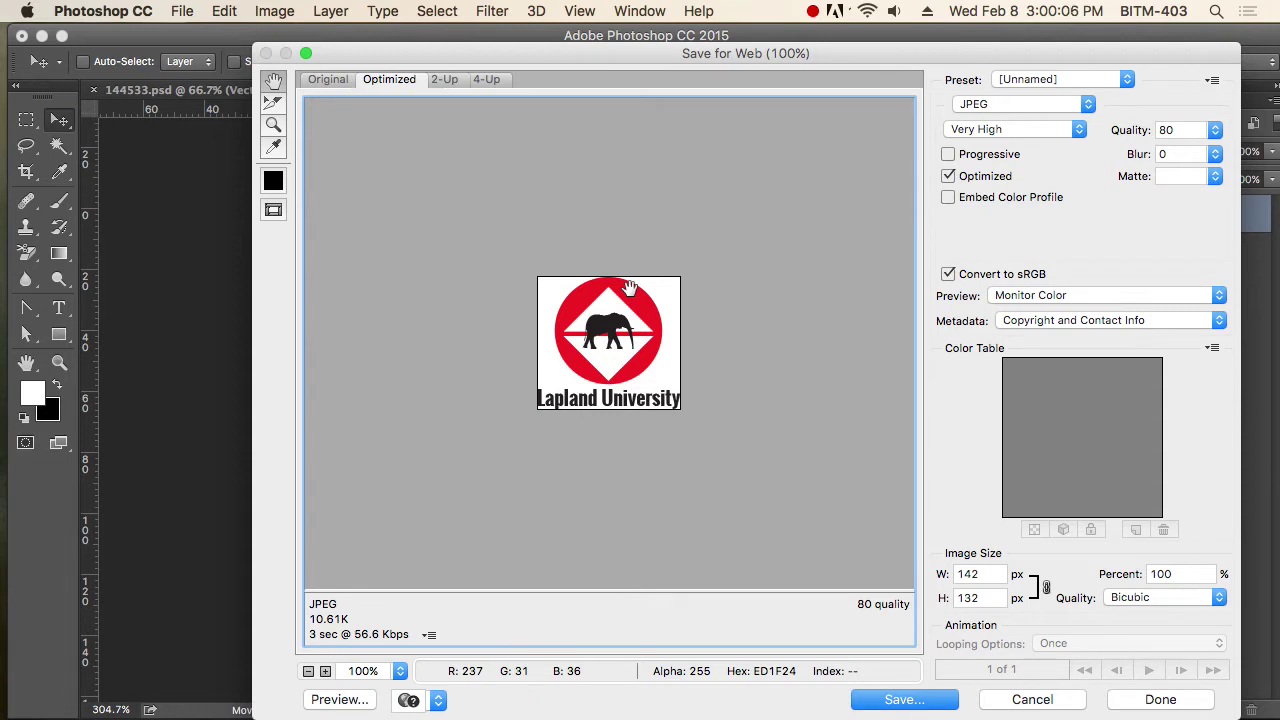
# Step: Switch to Finder, preview 143528.psd inside the 143528 folder, and return to the Save for Web settings
pyautogui.press('super+Tab')
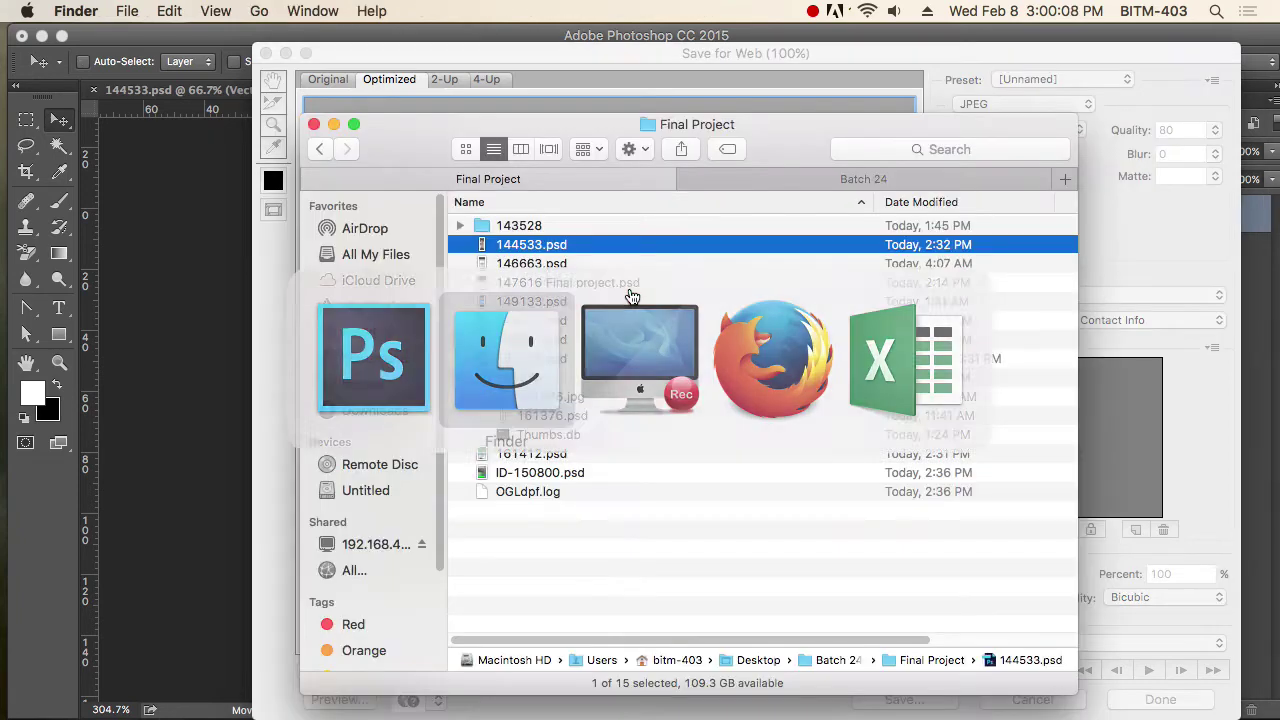
pyautogui.press('Up')
pyautogui.press('Right')
pyautogui.press('Down')
pyautogui.press('Down')
pyautogui.press('space')
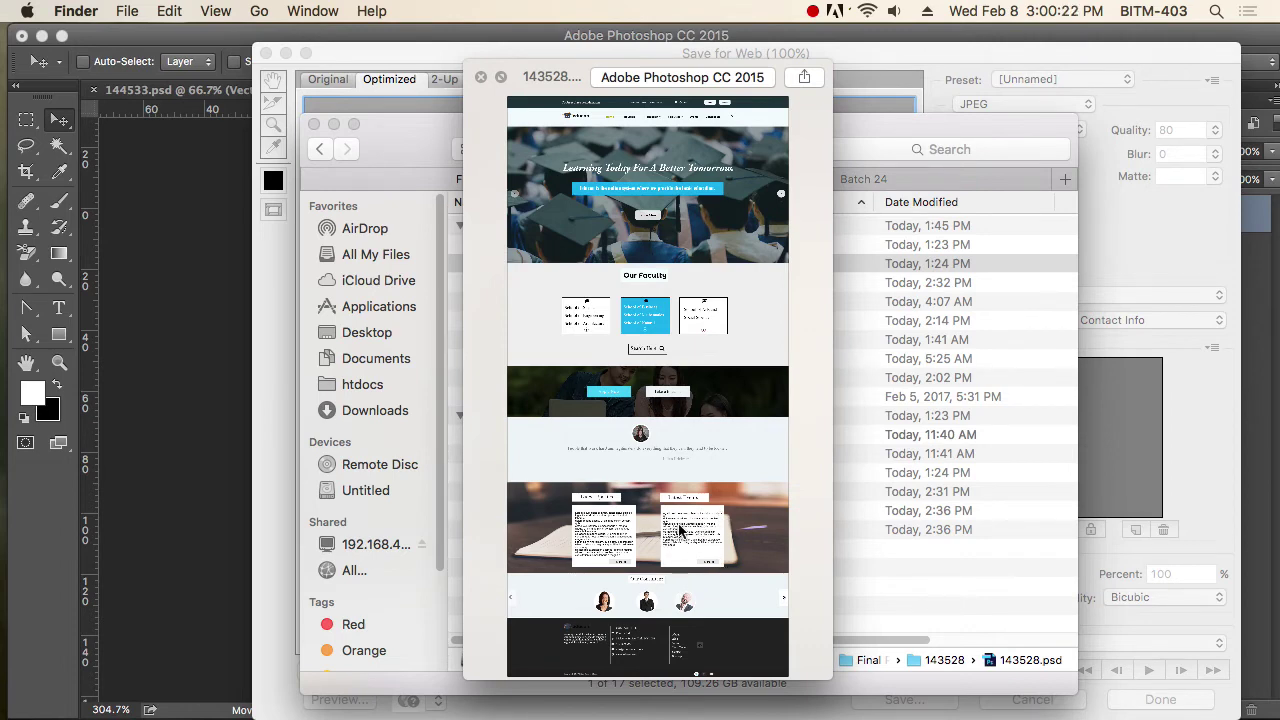
pyautogui.press('space')
pyautogui.press('super+Tab')
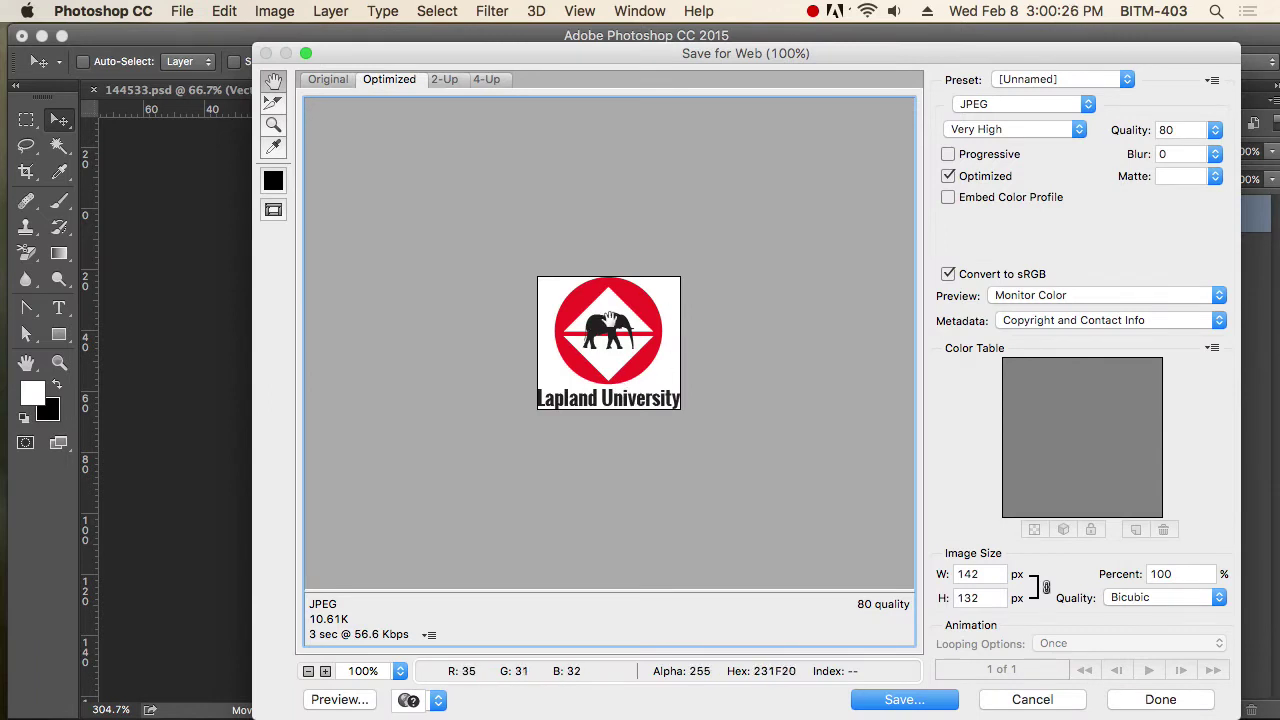
# Step: Compare PNG-24 and PNG-8 for the logo export and settle on PNG-24
pyautogui.click(1038, 101)
pyautogui.click(1006, 136)
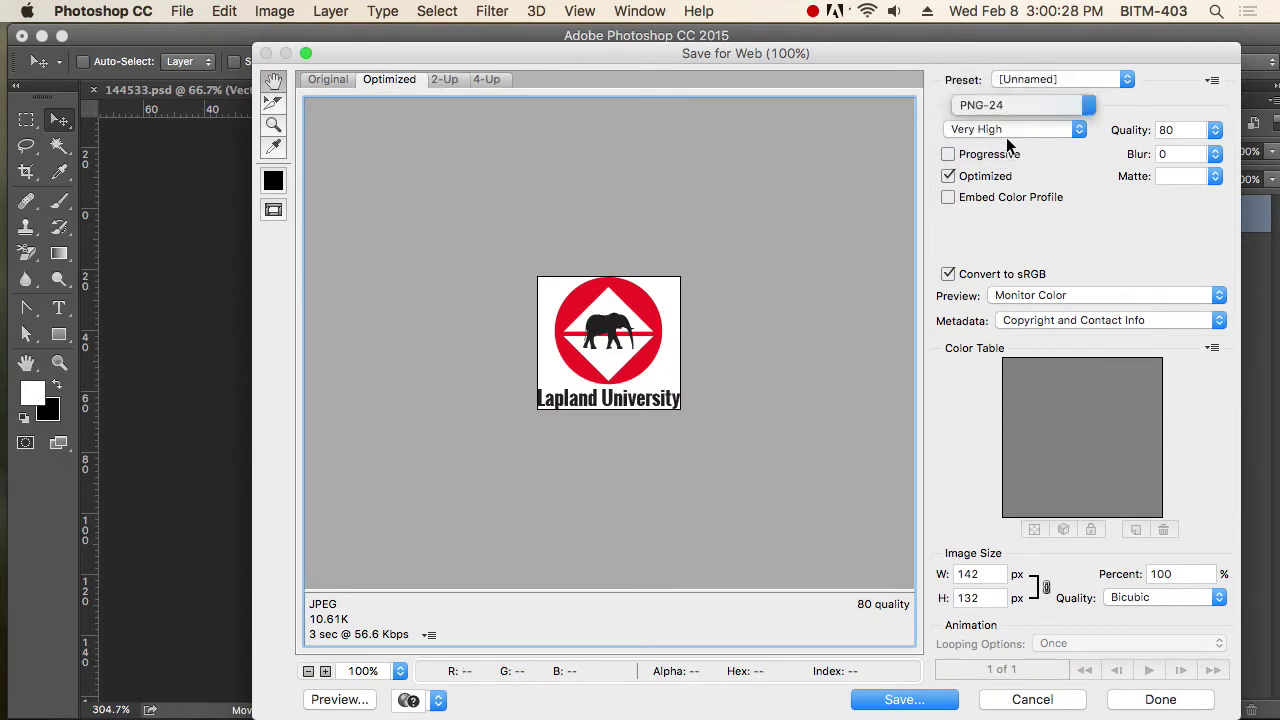
pyautogui.click(1029, 105)
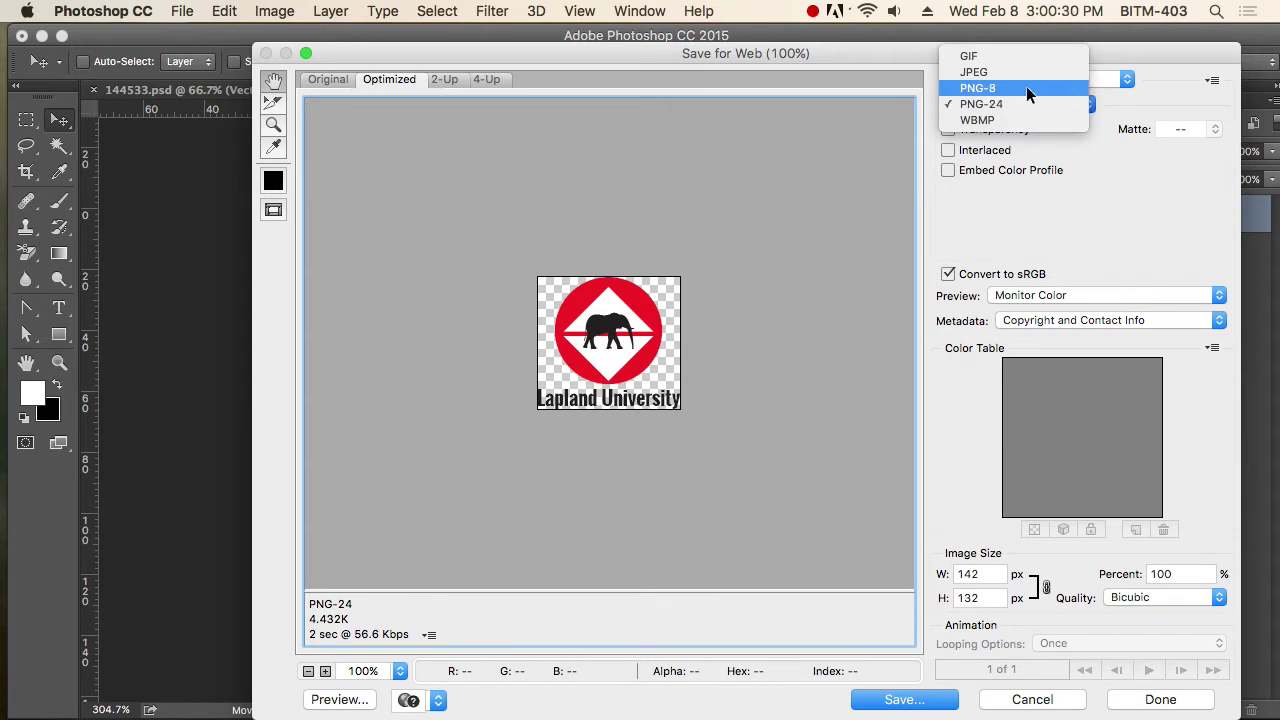
pyautogui.click(1027, 88)
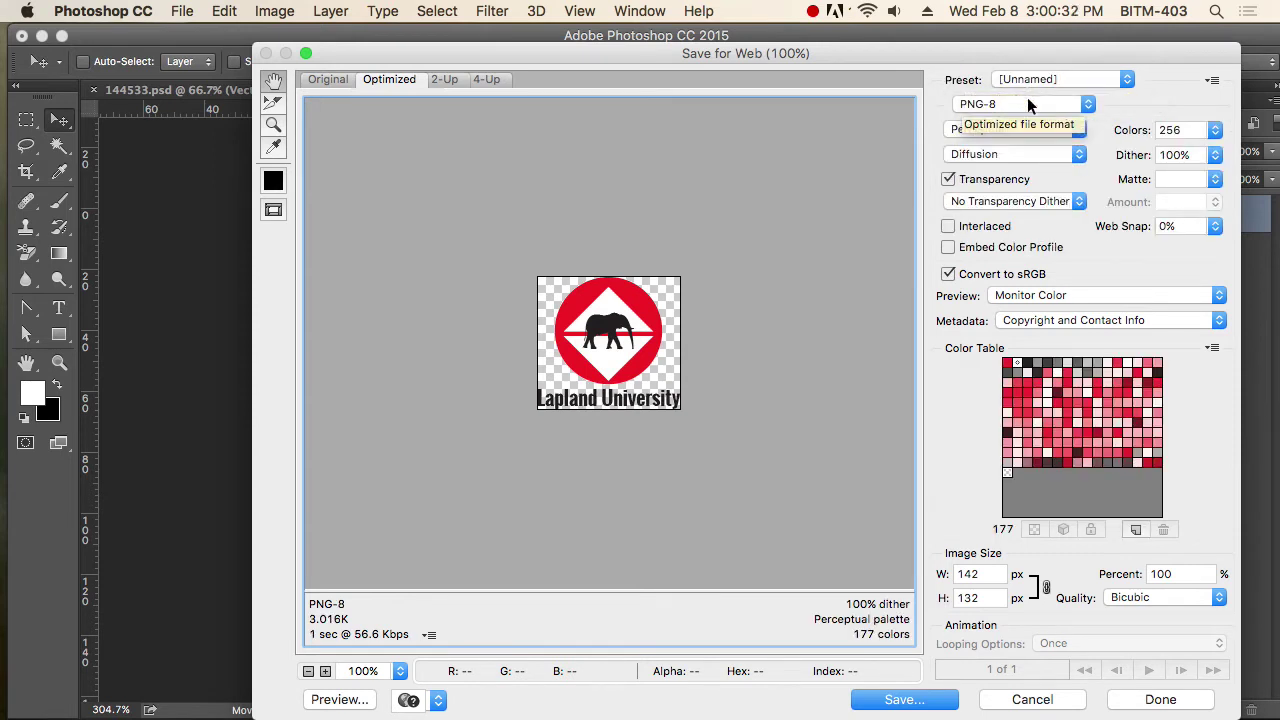
pyautogui.click(1029, 104)
pyautogui.click(1021, 117)
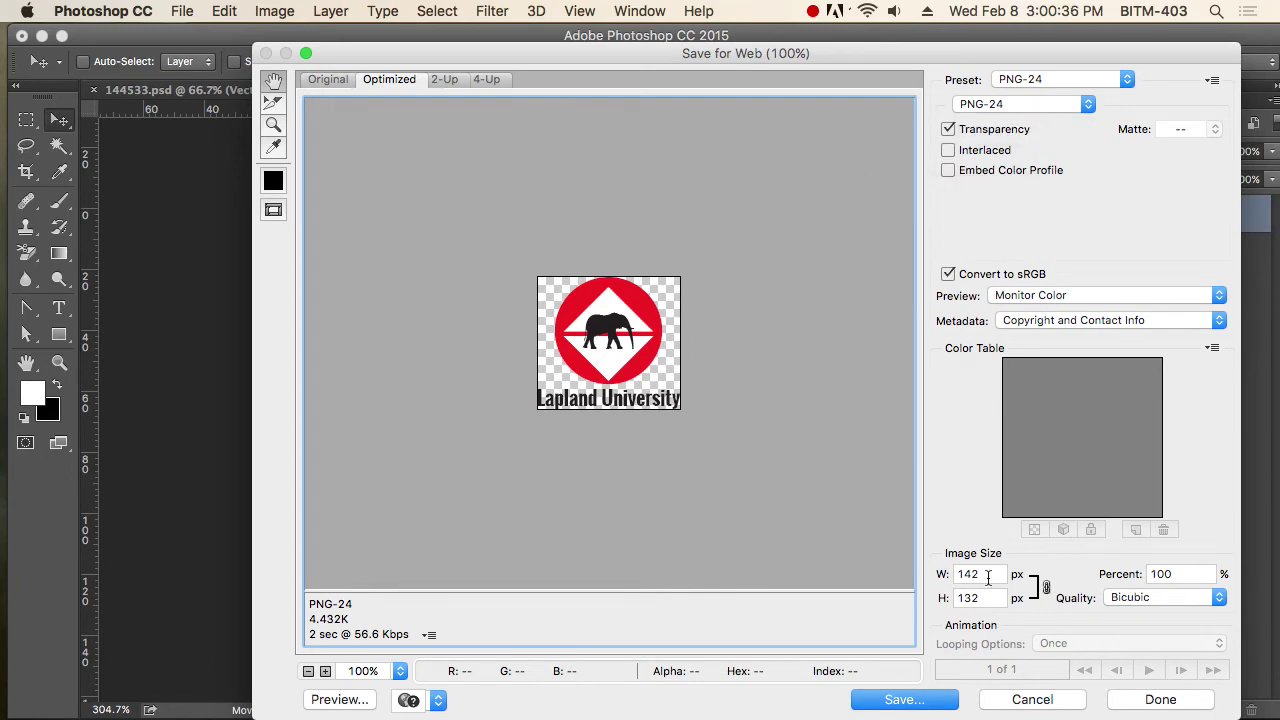
# Step: Start saving the optimized logo and create a "web final project" folder on the Desktop with an "img" folder inside it
pyautogui.click(905, 700)
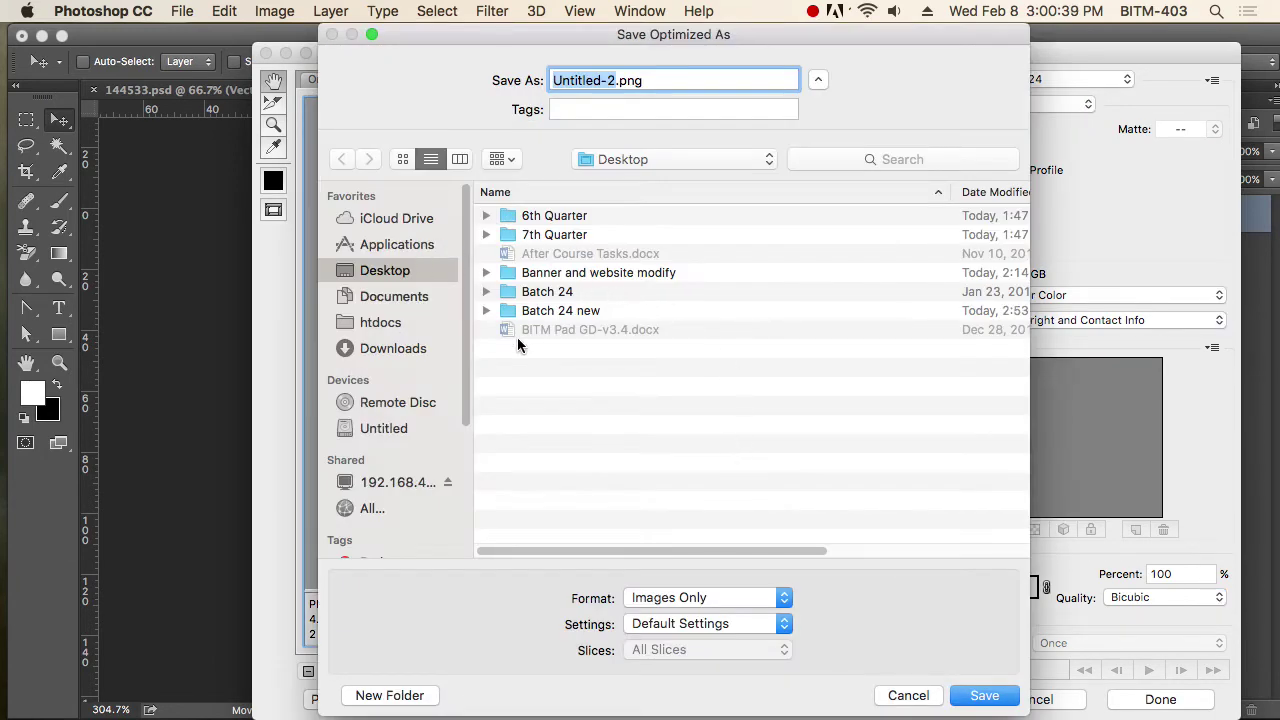
pyautogui.click(404, 695)
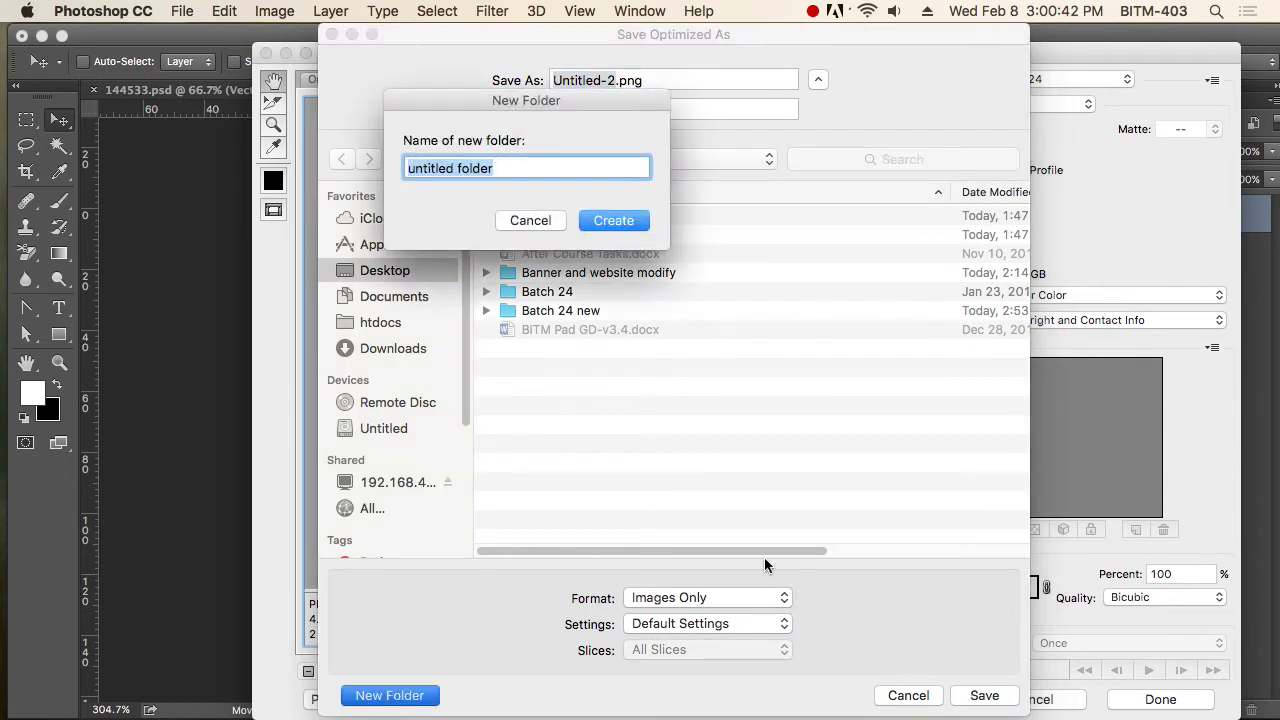
pyautogui.write('web final project')
pyautogui.press('Return')
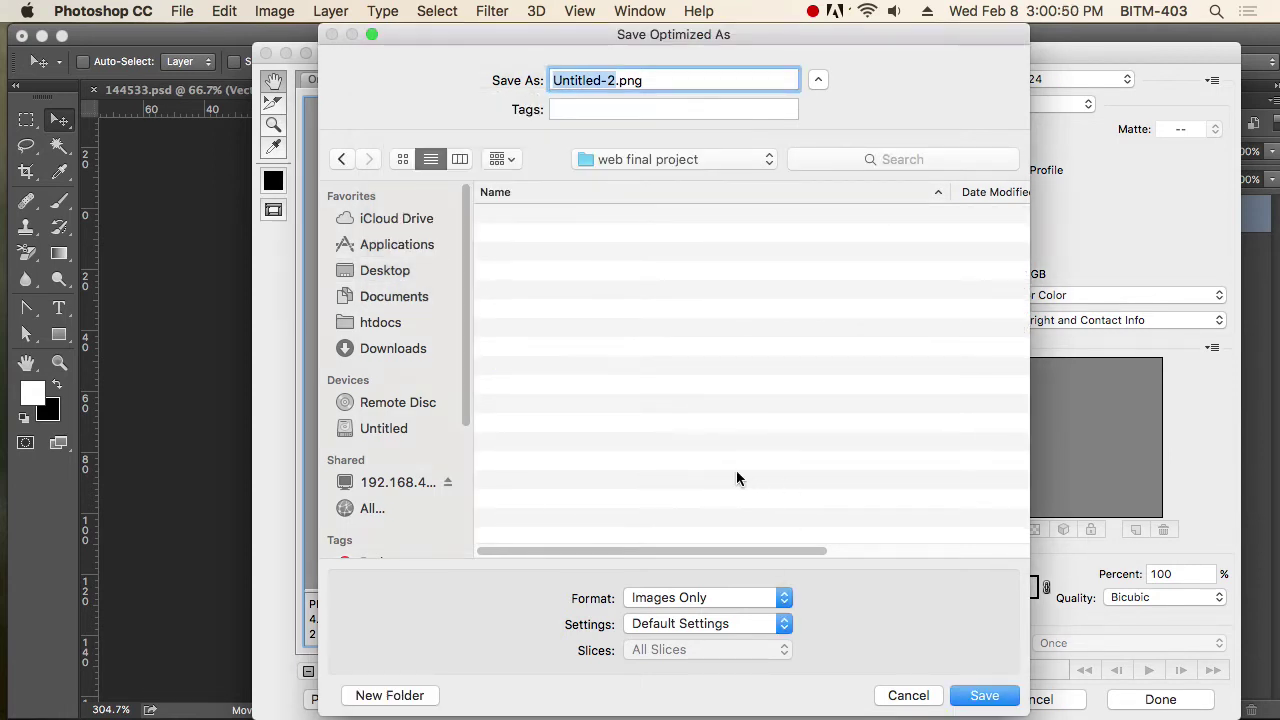
pyautogui.click(390, 695)
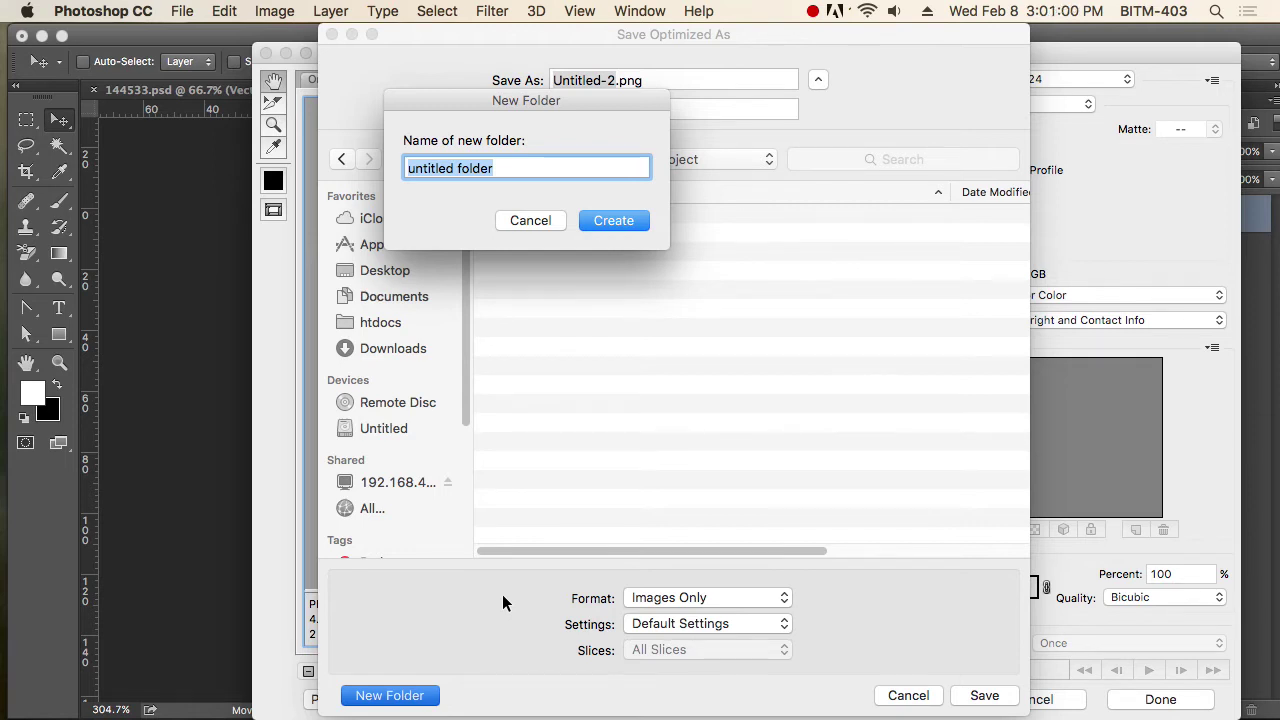
pyautogui.write('img')
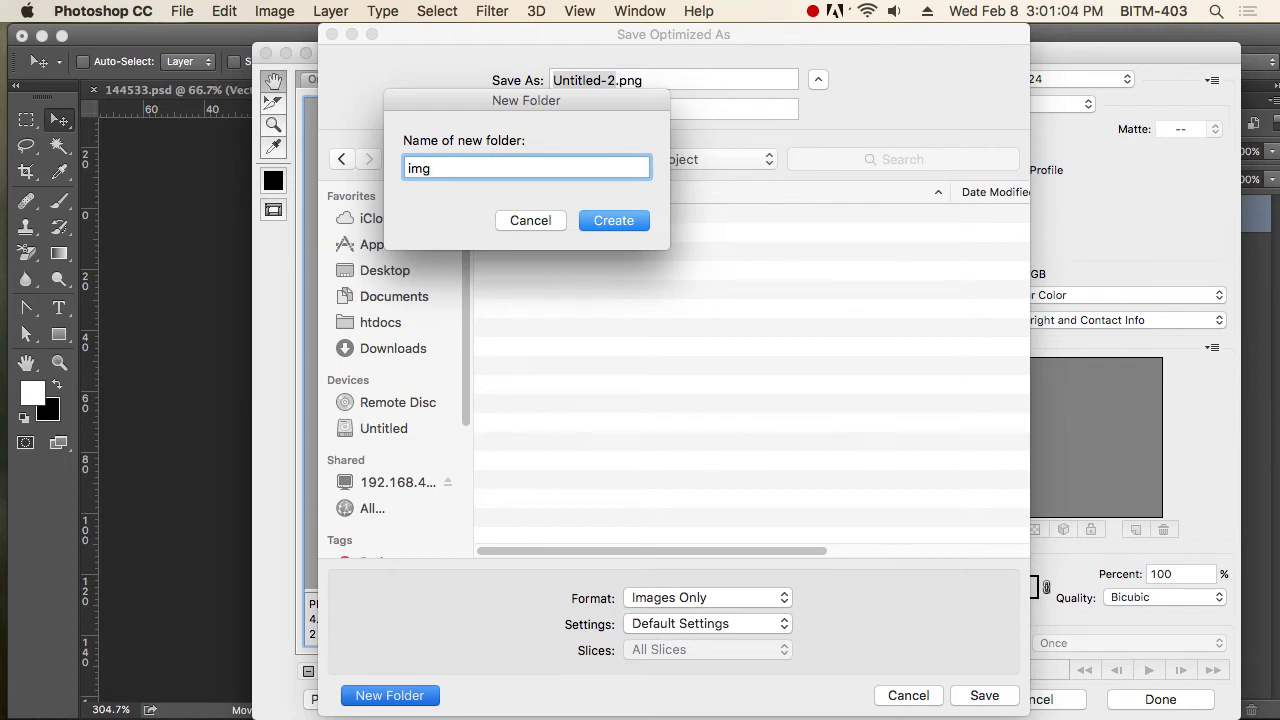
pyautogui.press('Return')
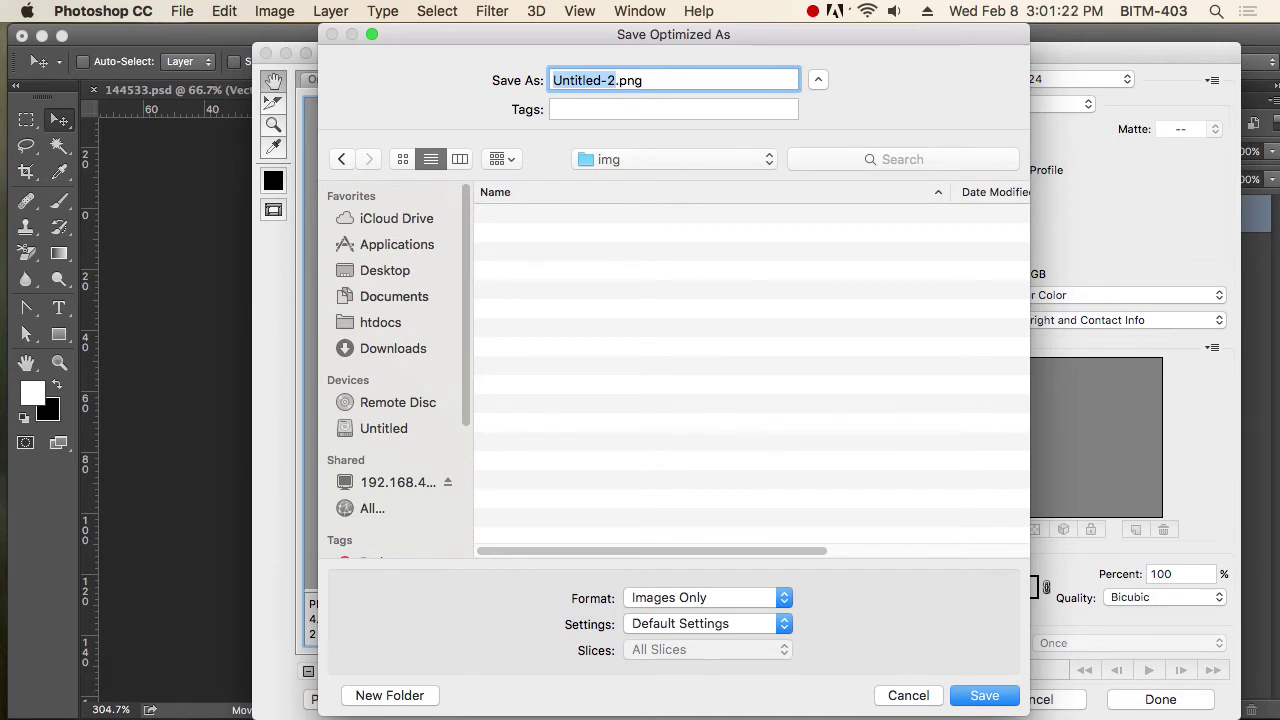
# Step: Save the logo as final-project-logo.png in the img folder and close the logo document without saving it
pyautogui.write('final-p')
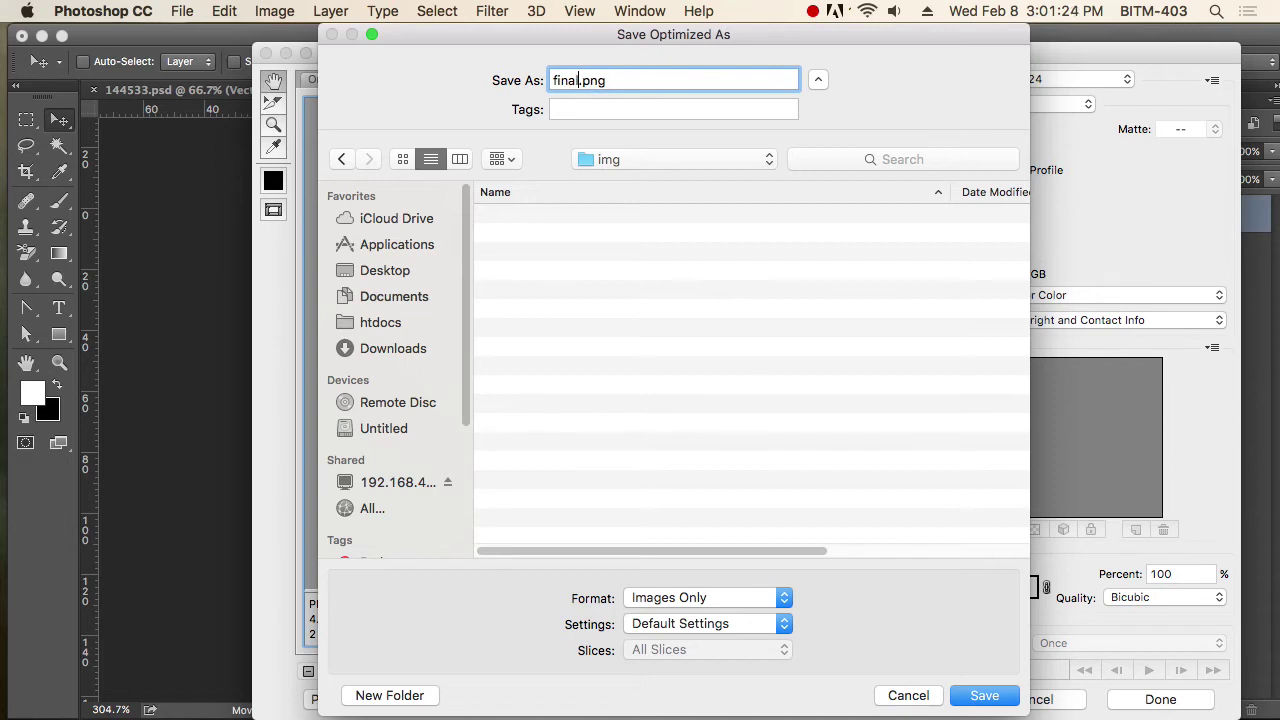
pyautogui.write('roject-')
pyautogui.write('logo')
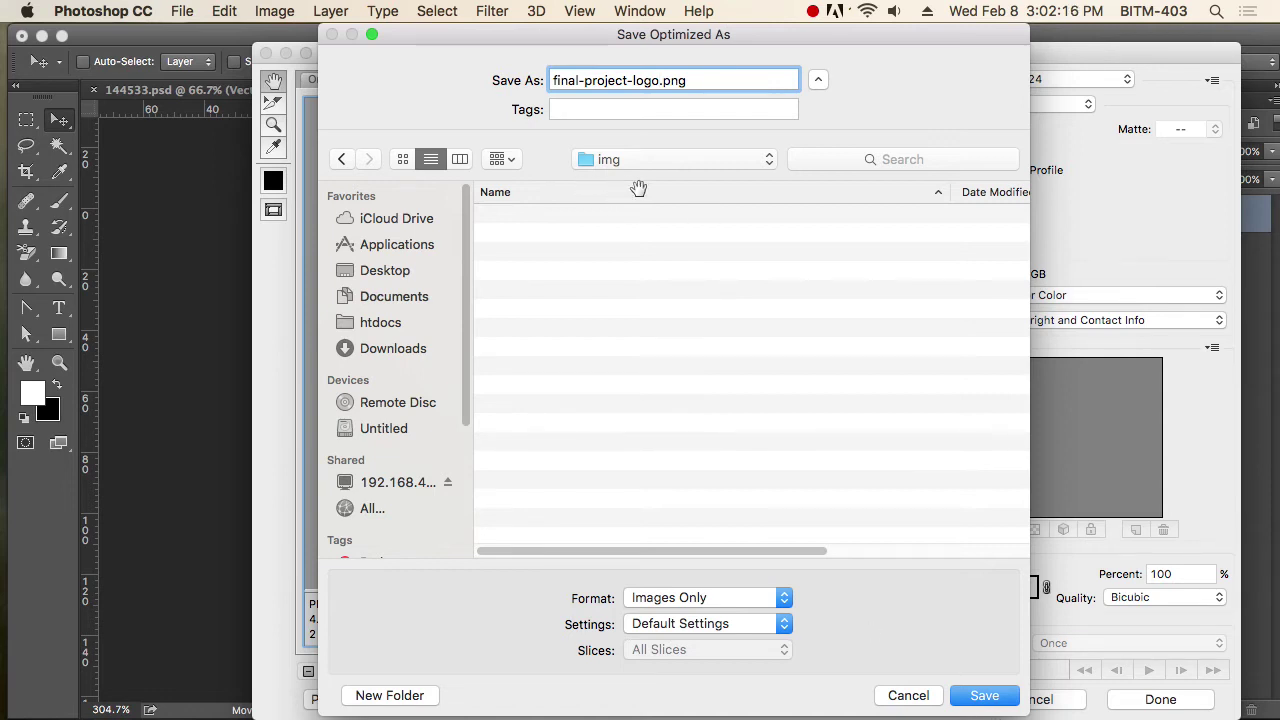
pyautogui.click(990, 697)
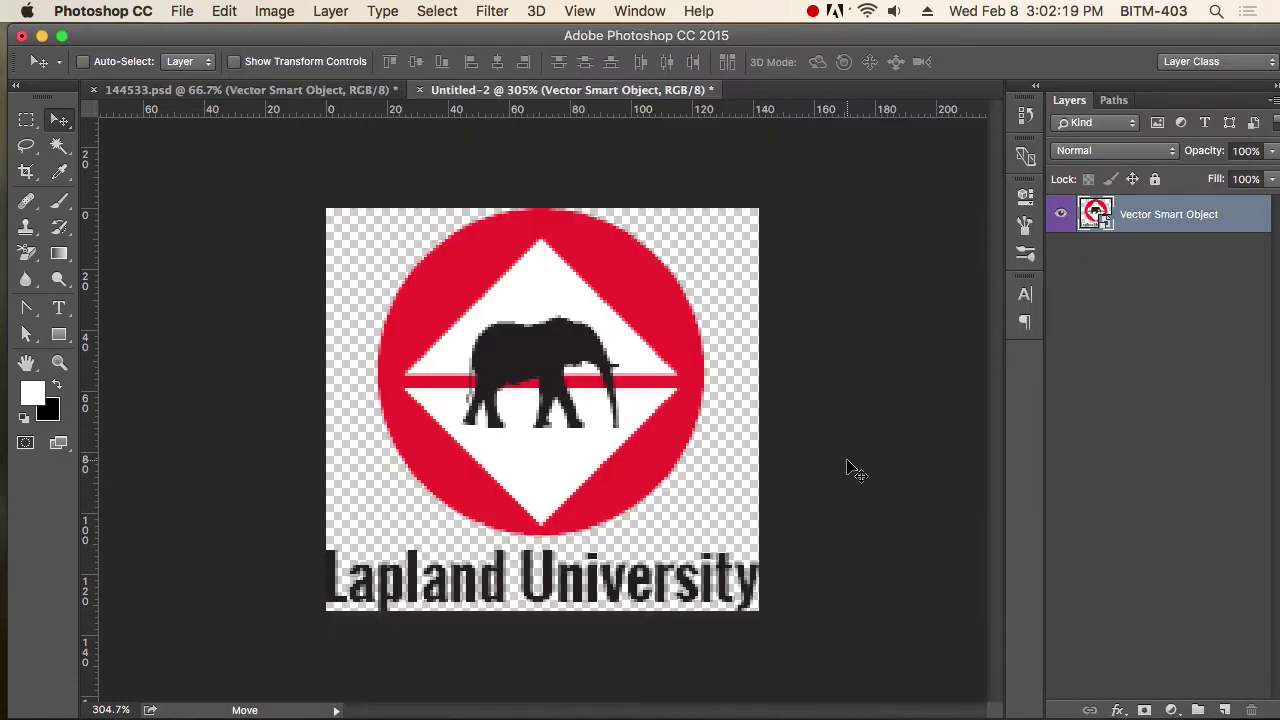
pyautogui.press('super+w')
pyautogui.click(563, 284)
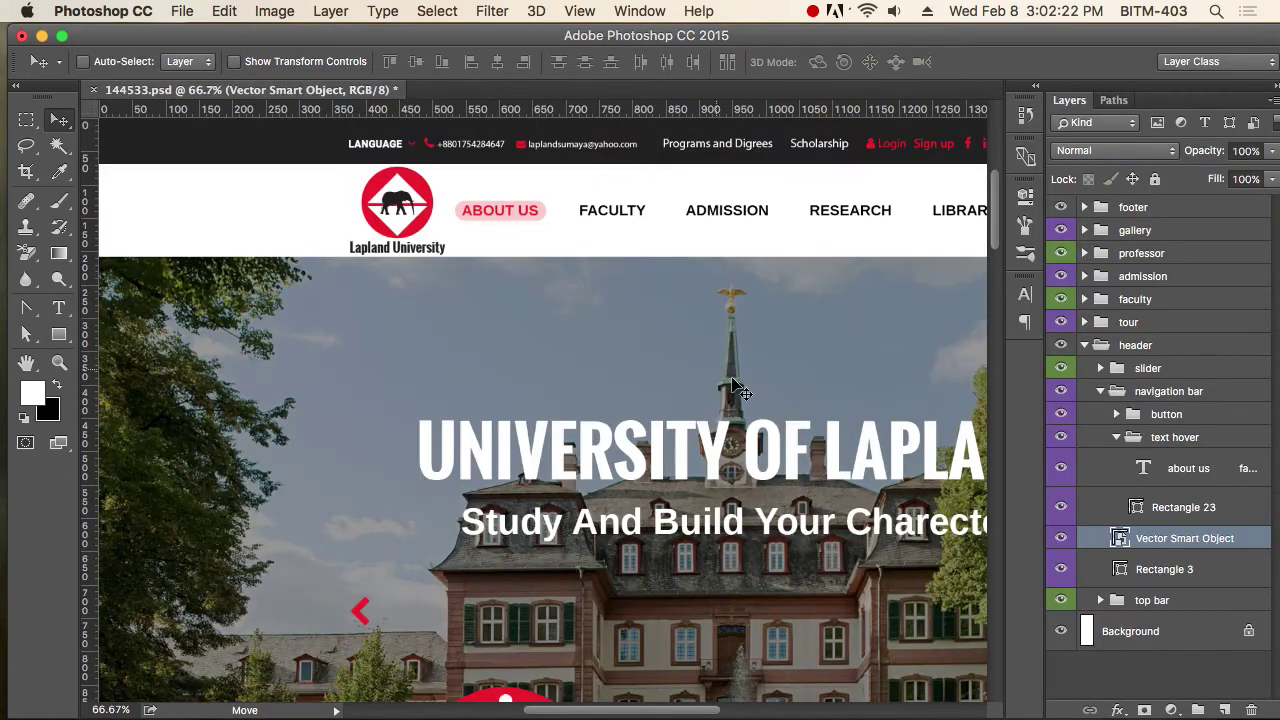
# Step: Examine the 144533.psd page design from the header and slider down to the faculty section and back up
pyautogui.press('super+minus')
pyautogui.press('super+minus')
pyautogui.moveTo(754, 383); pyautogui.dragTo(660, 368)
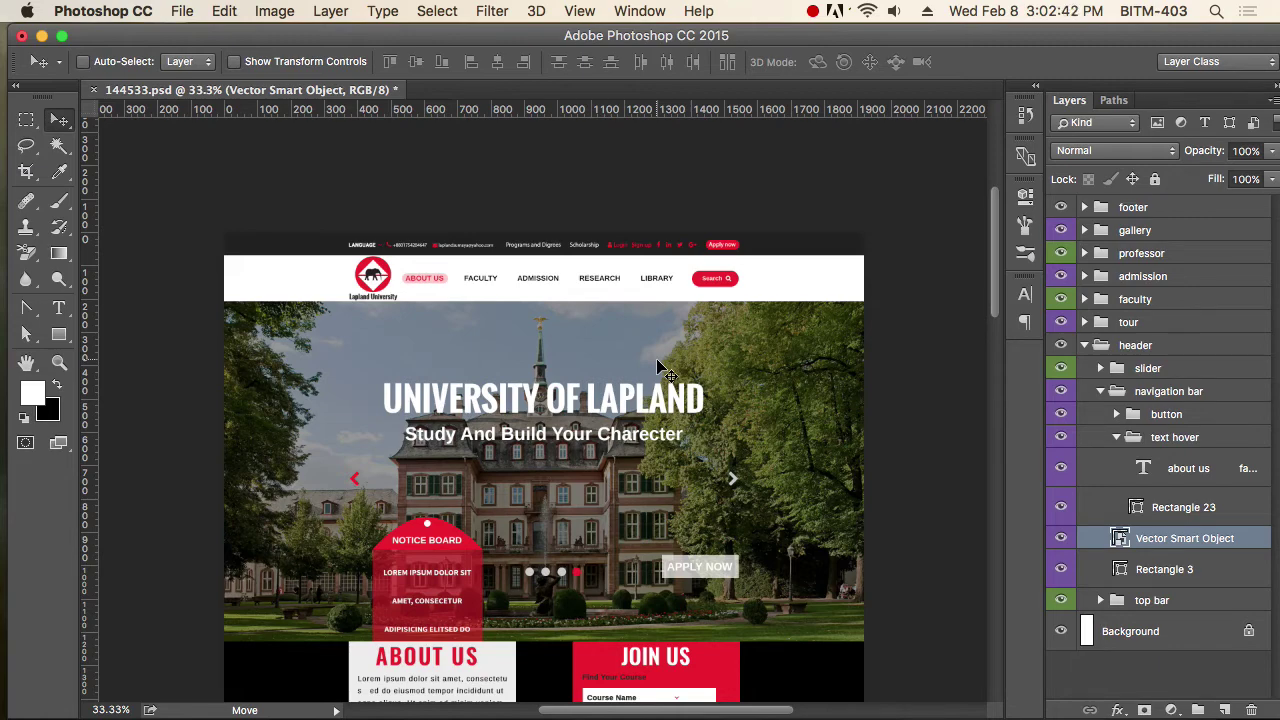
pyautogui.scroll(5, 391, 314)
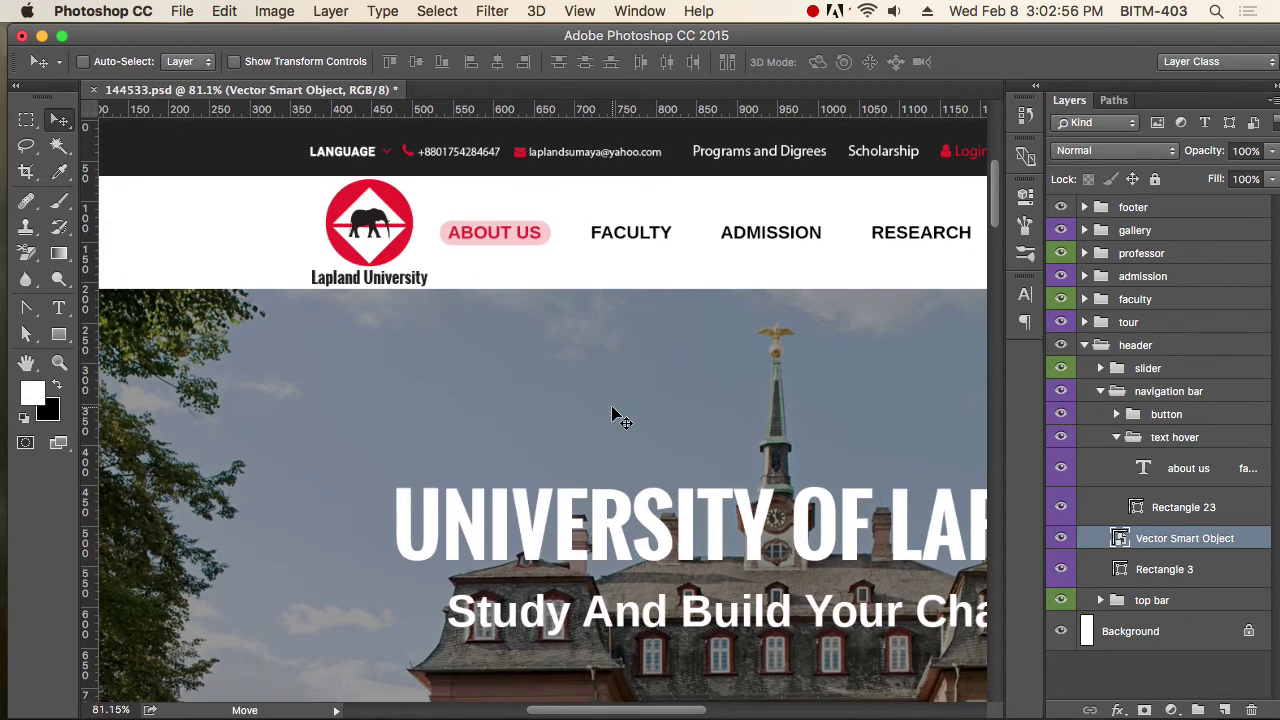
pyautogui.scroll(2, 618, 418)
pyautogui.scroll(2, 618, 418)
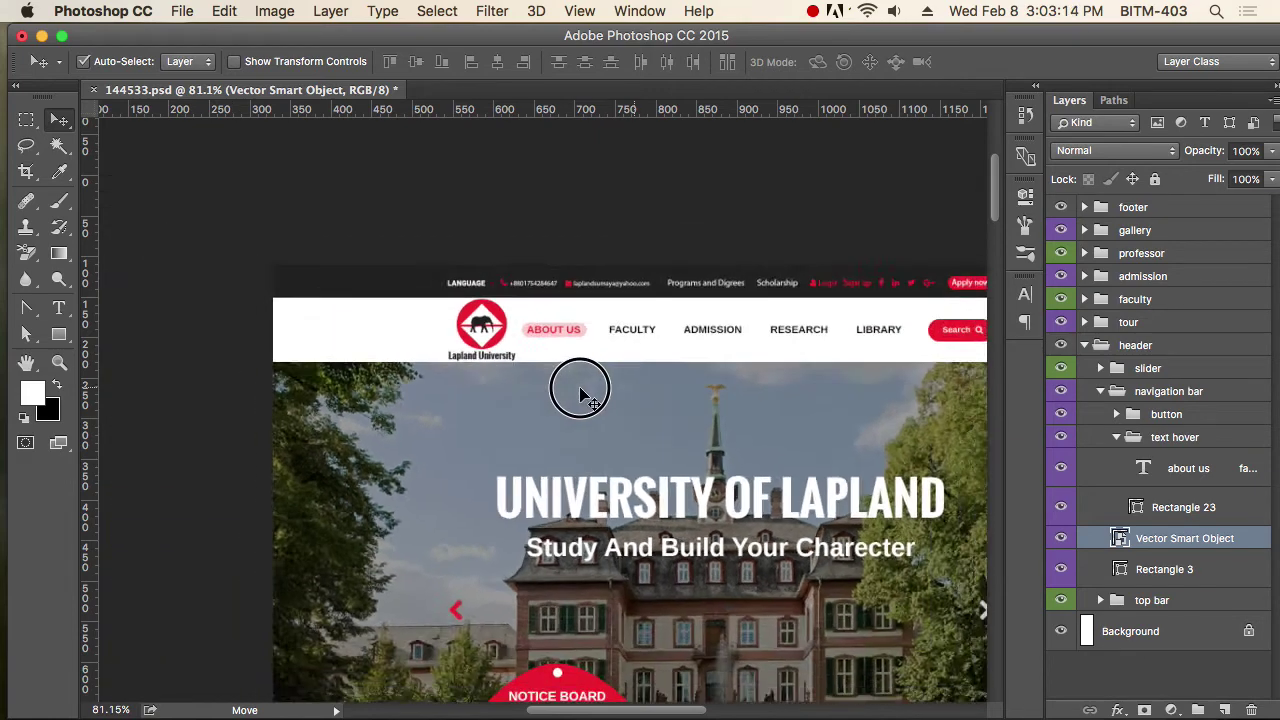
pyautogui.scroll(-6, 600, 380)
pyautogui.scroll(-5, 673, 300)
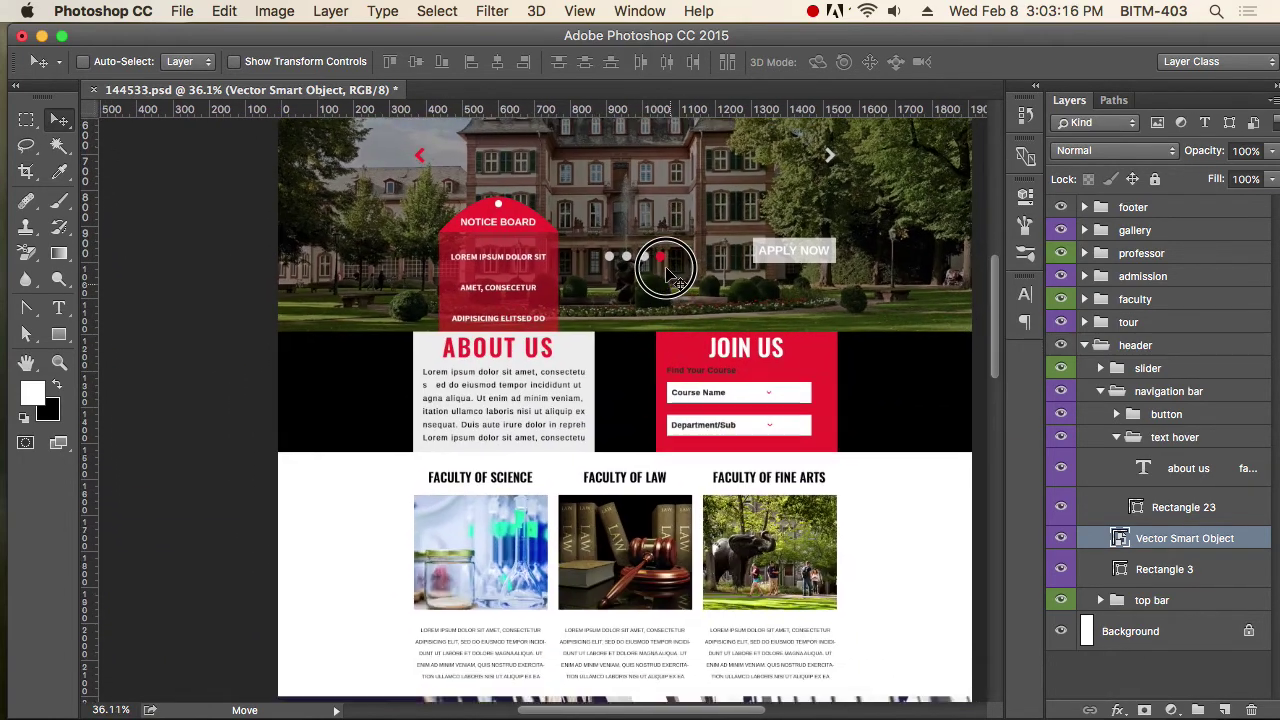
pyautogui.scroll(3, 492, 260)
pyautogui.scroll(4, 492, 260)
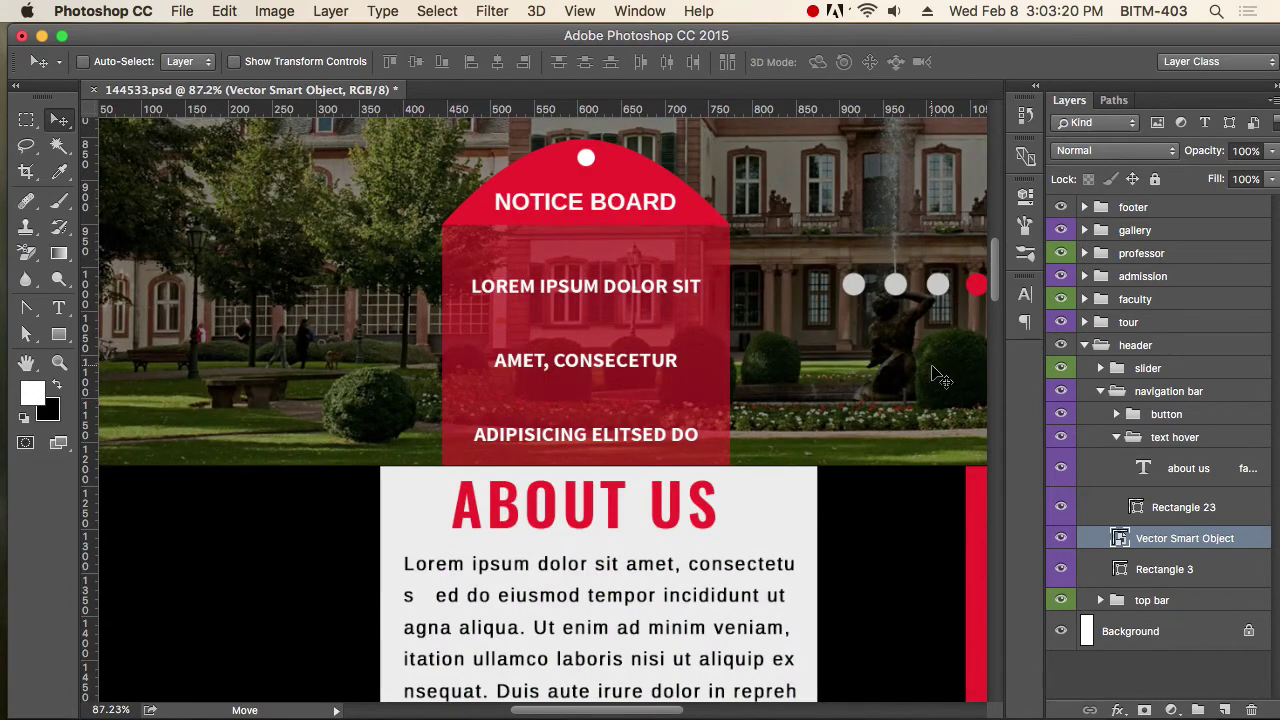
pyautogui.scroll(-4, 816, 356)
pyautogui.scroll(-5, 762, 372)
pyautogui.hscroll(5, 762, 372)
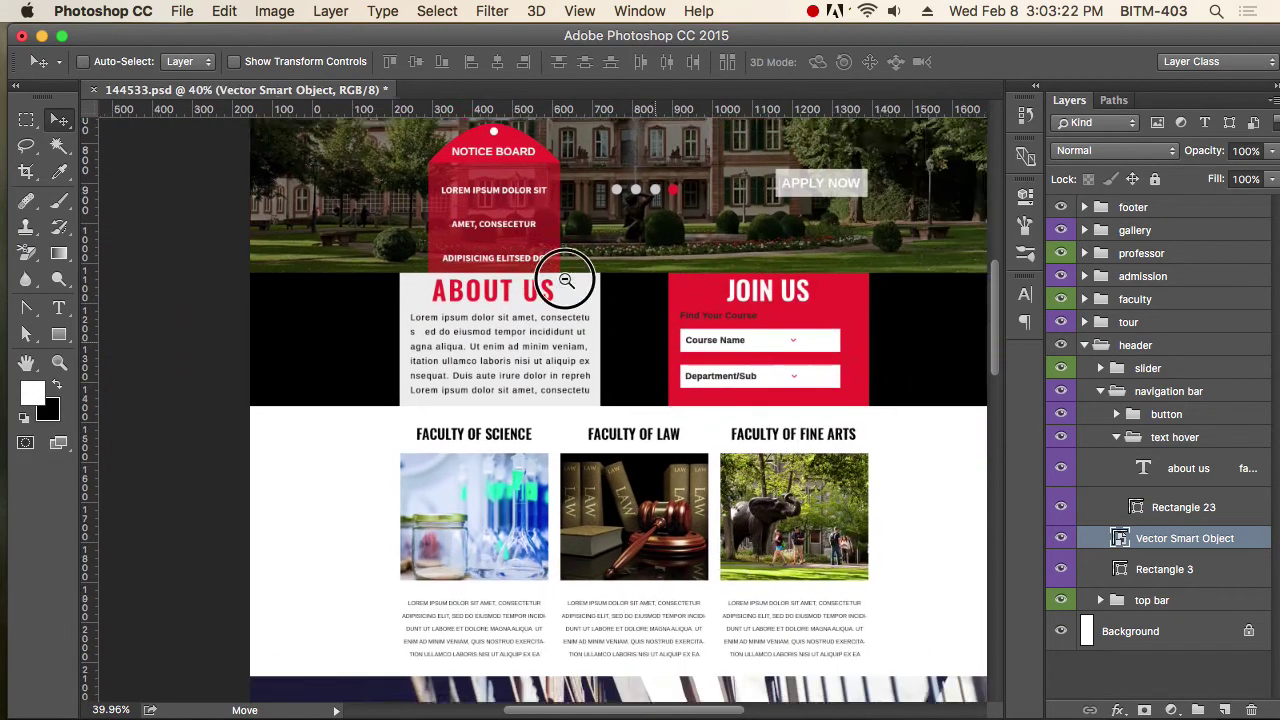
pyautogui.scroll(8, 750, 400)
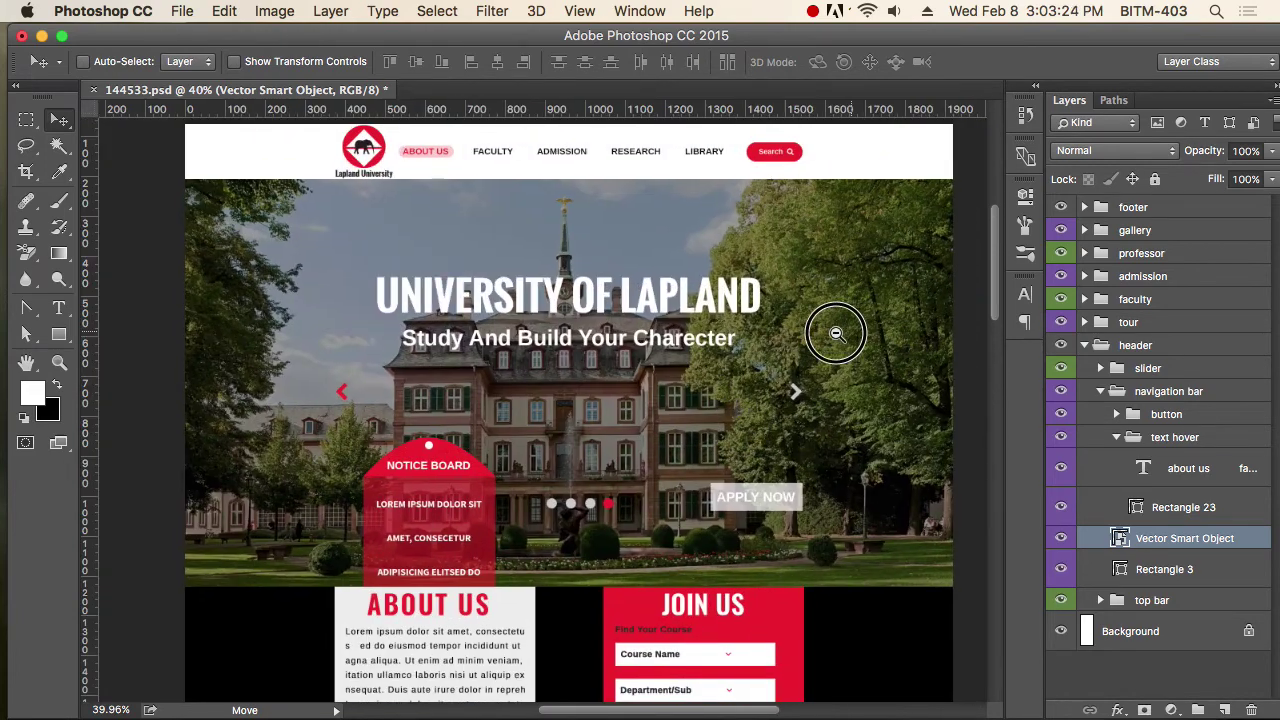
pyautogui.hscroll(2, 828, 335)
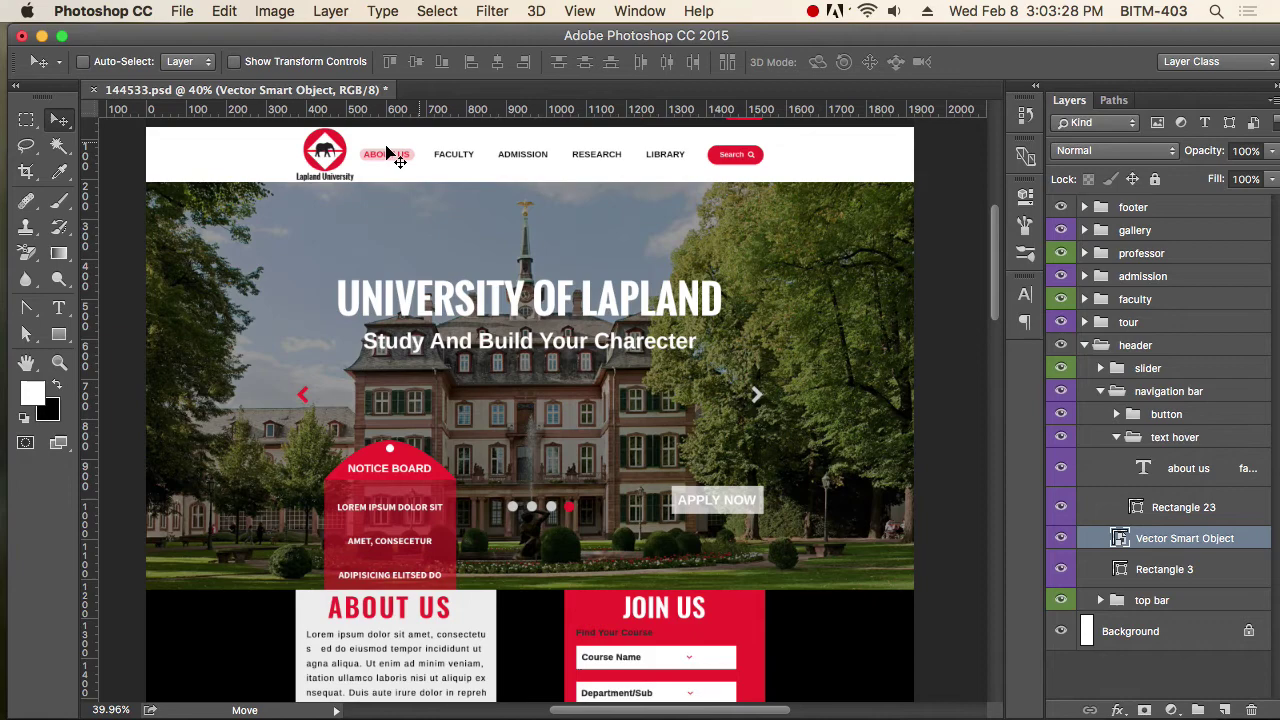
pyautogui.scroll(-10, 828, 290)
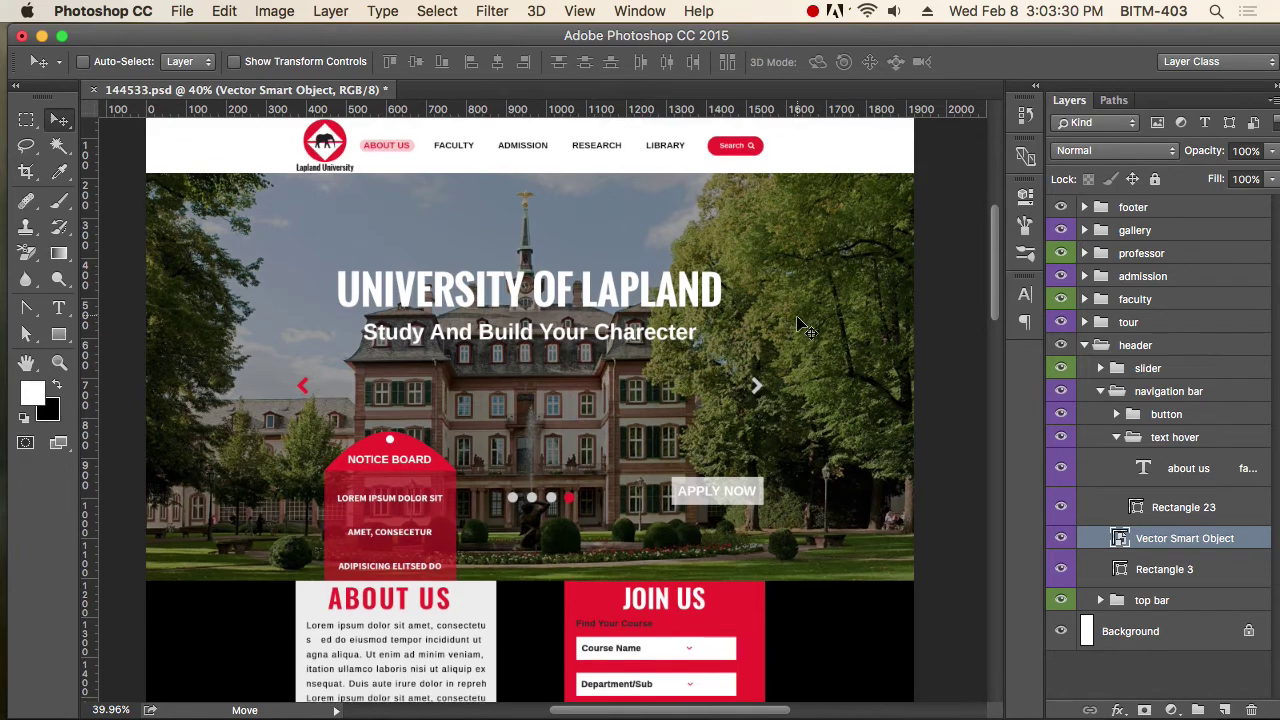
# Step: Examine the whole page design from the slider through the faculty, teaching staff, gallery and footer sections, and return to the header
pyautogui.scroll(-2, 805, 328)
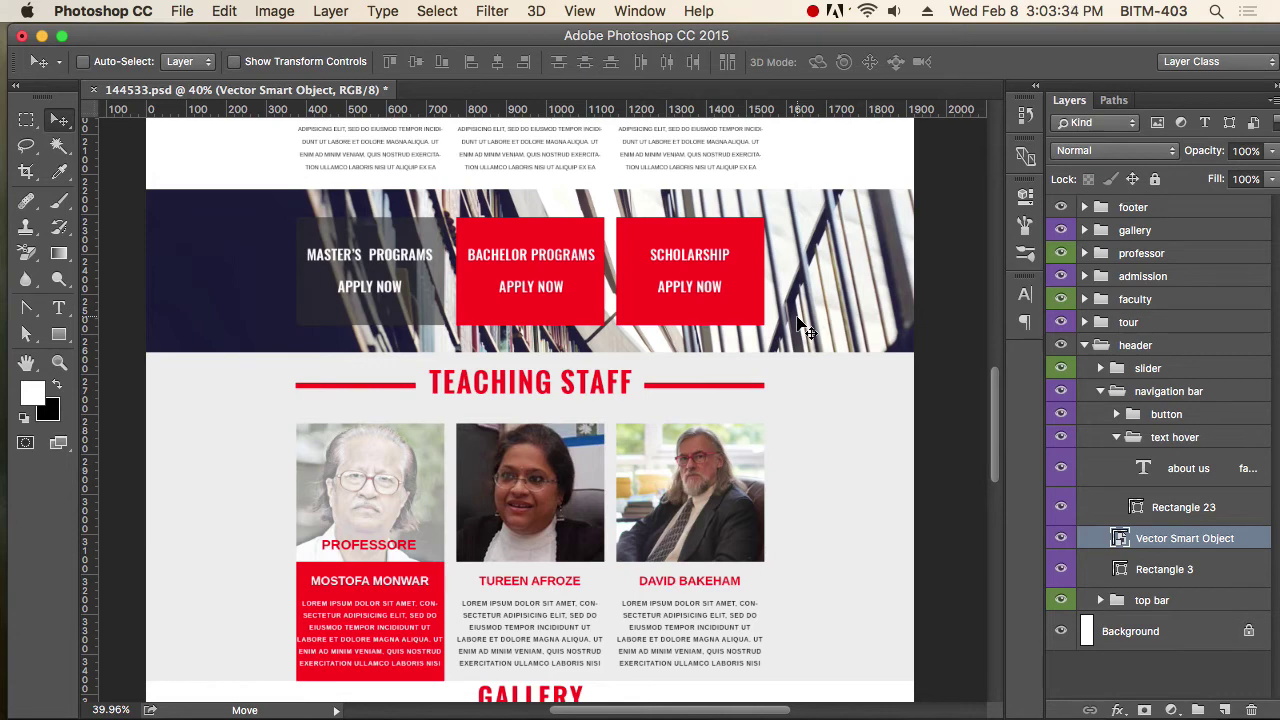
pyautogui.scroll(-14, 806, 354)
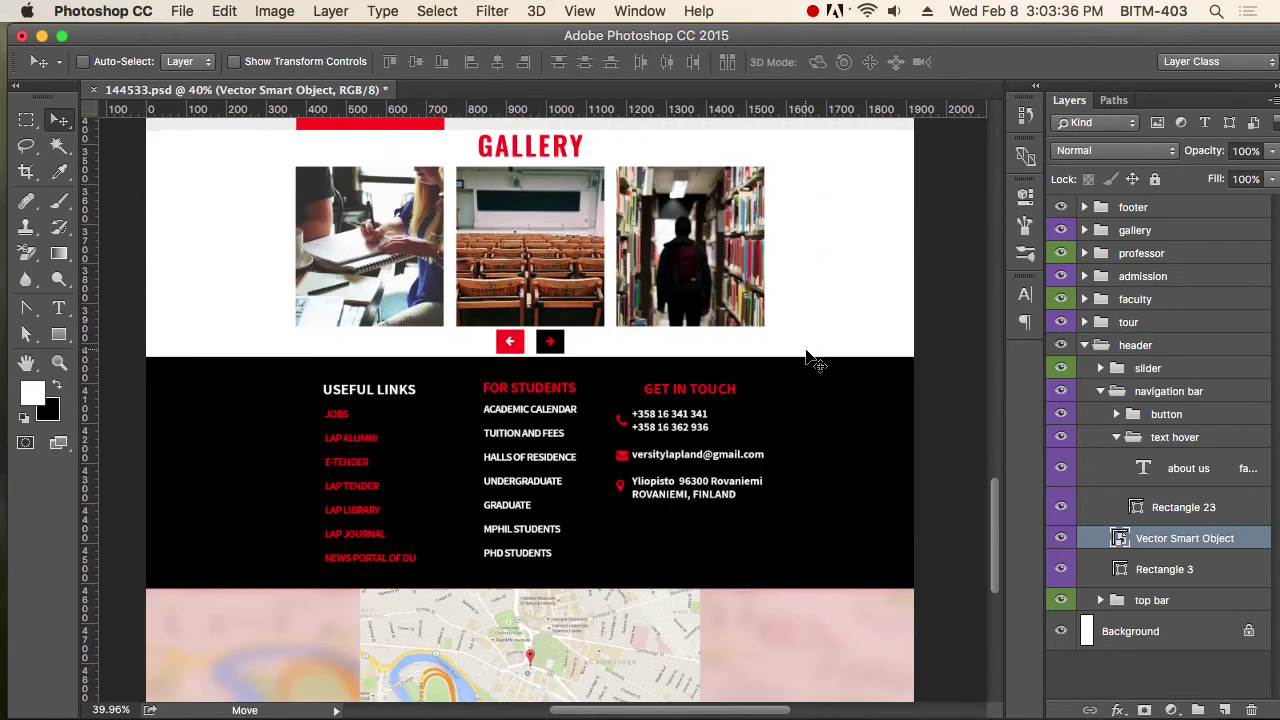
pyautogui.scroll(-5, 808, 360)
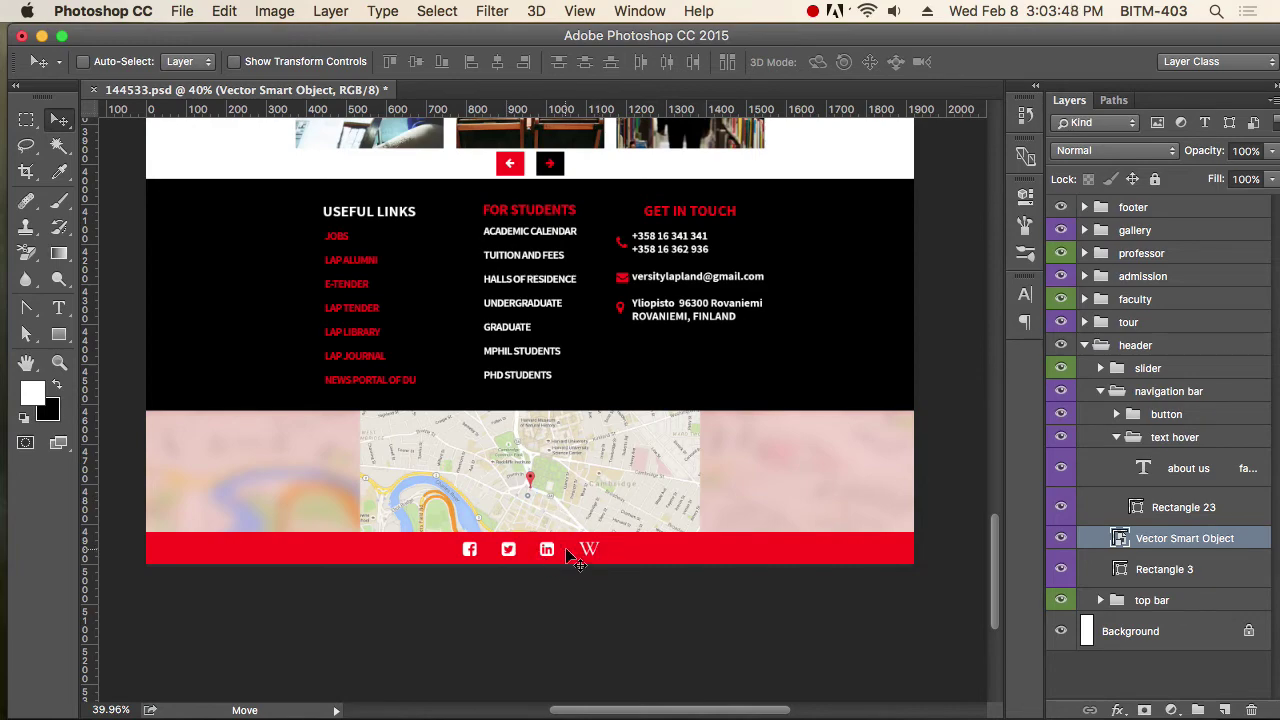
pyautogui.scroll(15, 690, 556)
pyautogui.scroll(5, 690, 556)
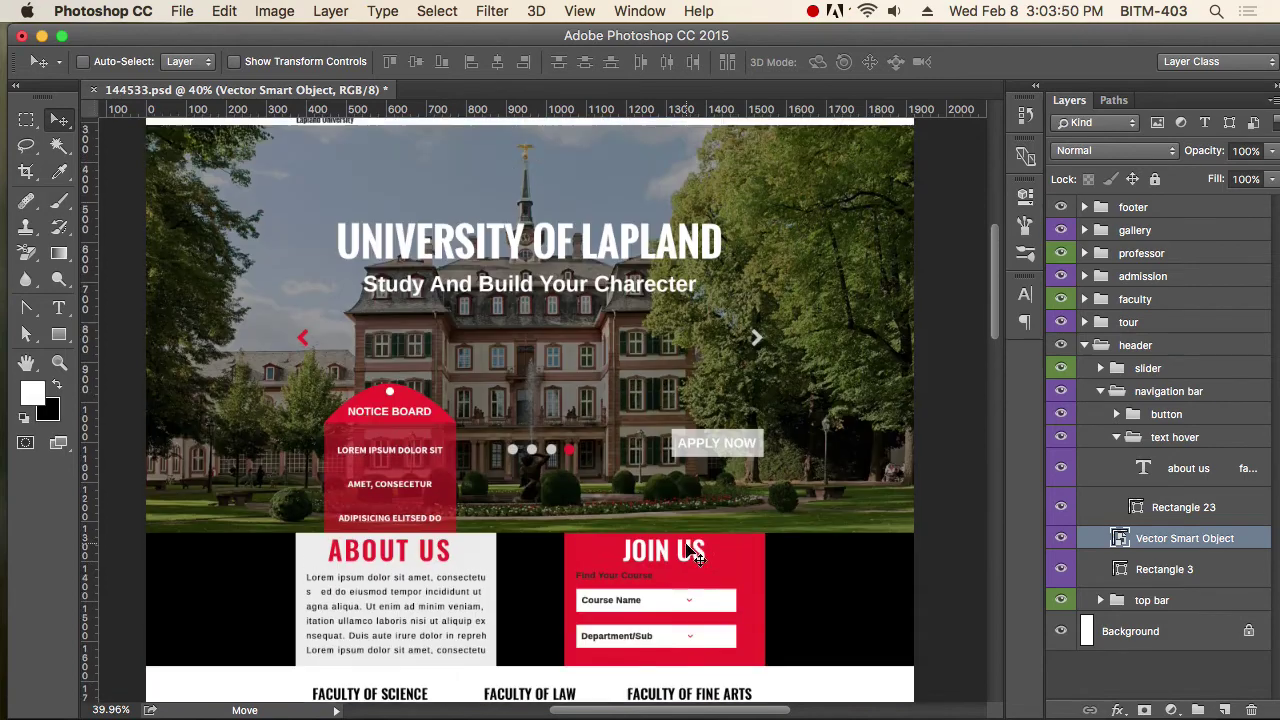
pyautogui.scroll(-1, 698, 558)
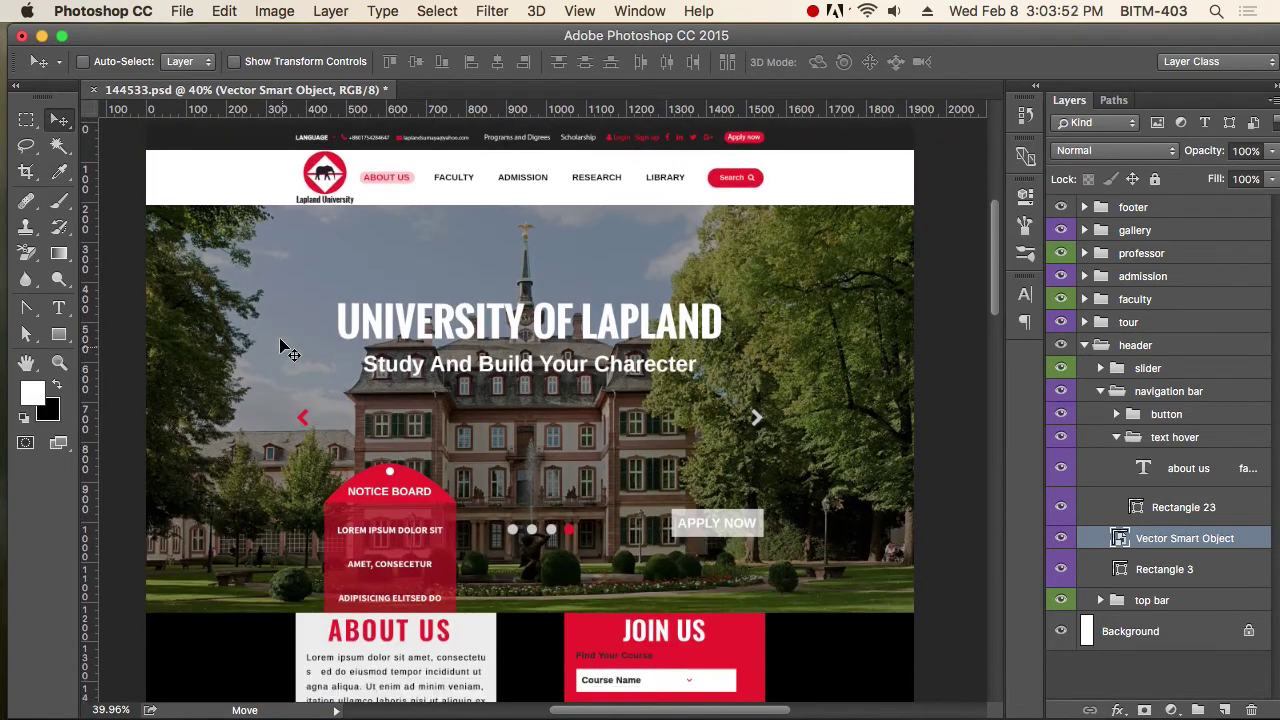
pyautogui.scroll(-5, 508, 374)
pyautogui.scroll(-2, 508, 374)
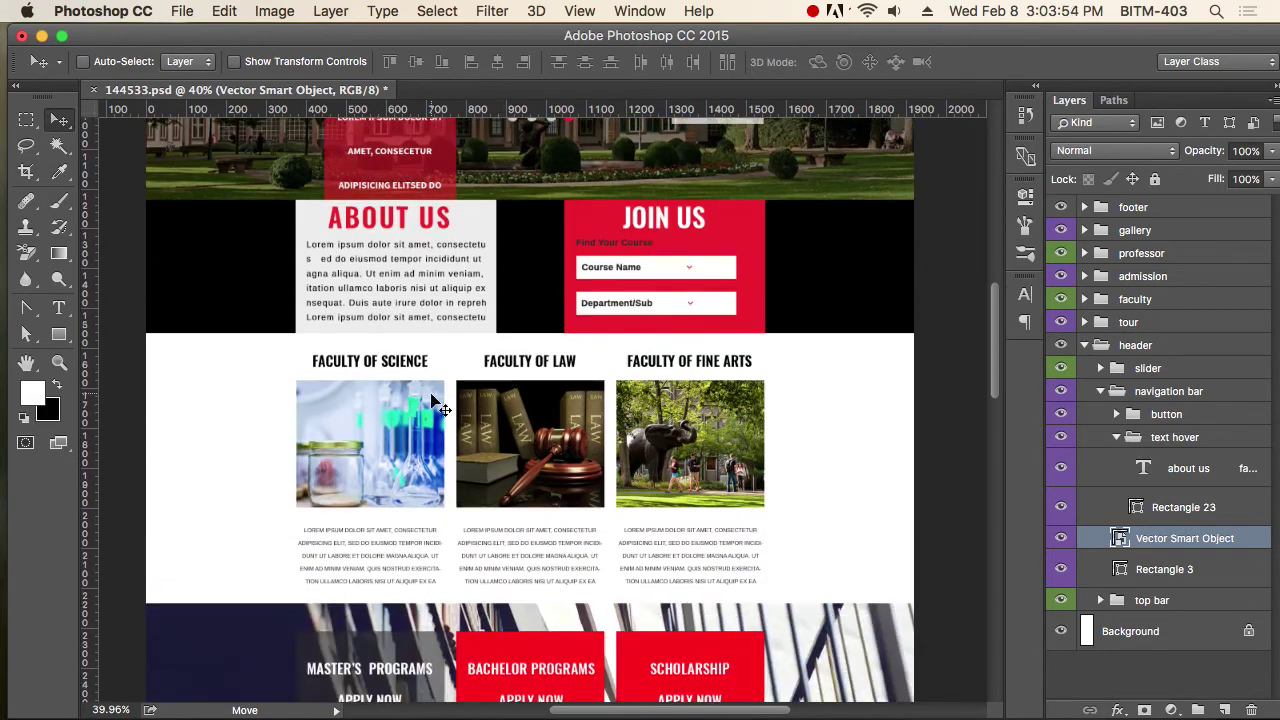
pyautogui.scroll(-3, 700, 445)
pyautogui.scroll(-1, 705, 447)
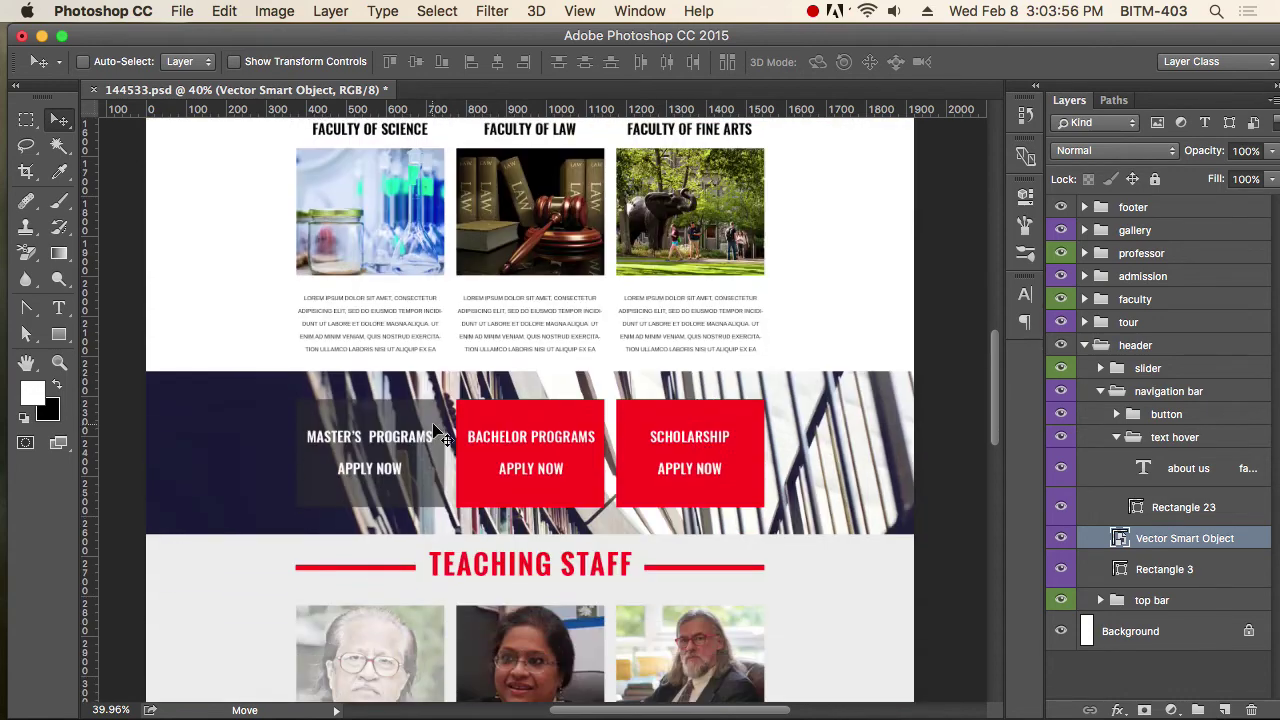
pyautogui.scroll(-3, 223, 429)
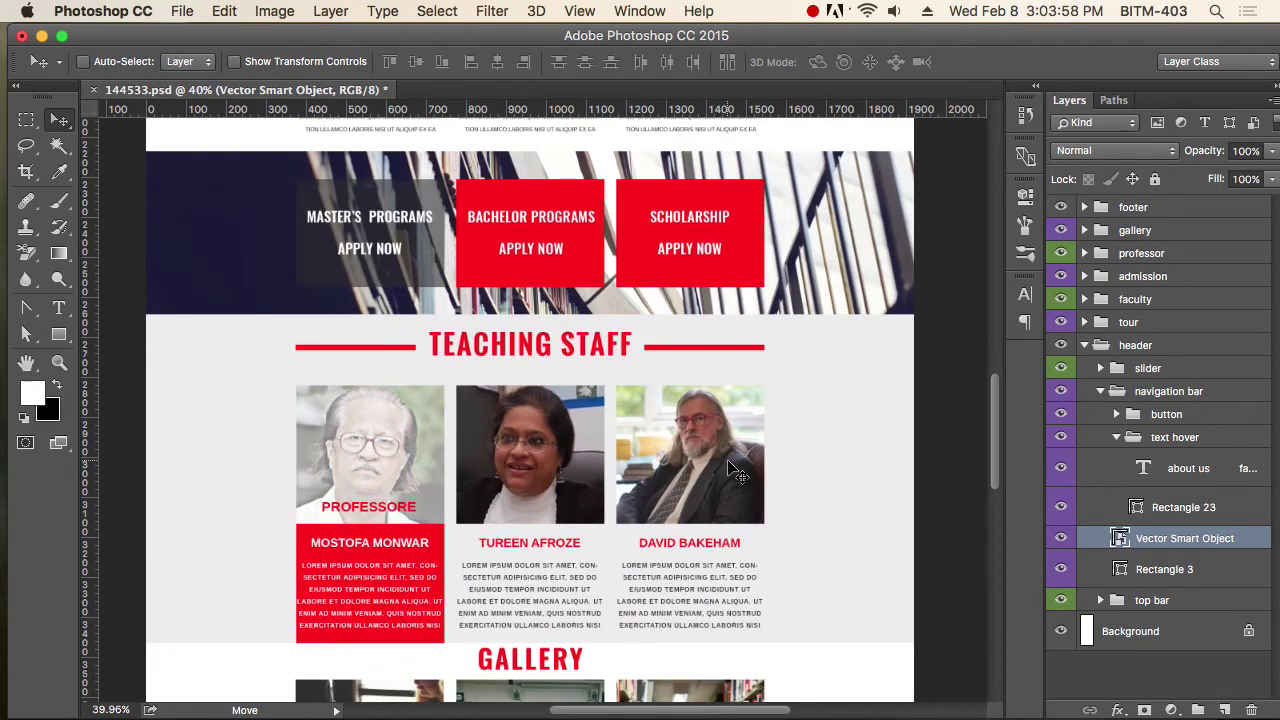
pyautogui.scroll(-5, 730, 470)
pyautogui.scroll(-5, 710, 508)
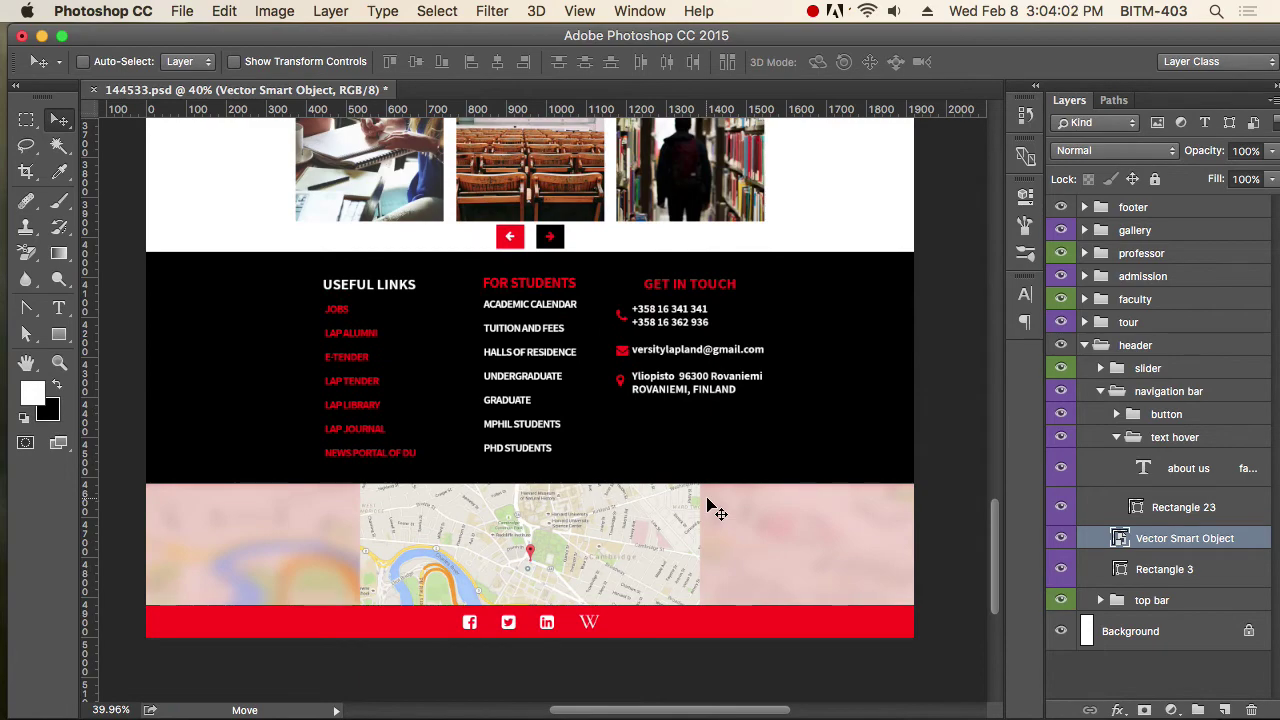
pyautogui.scroll(10, 712, 508)
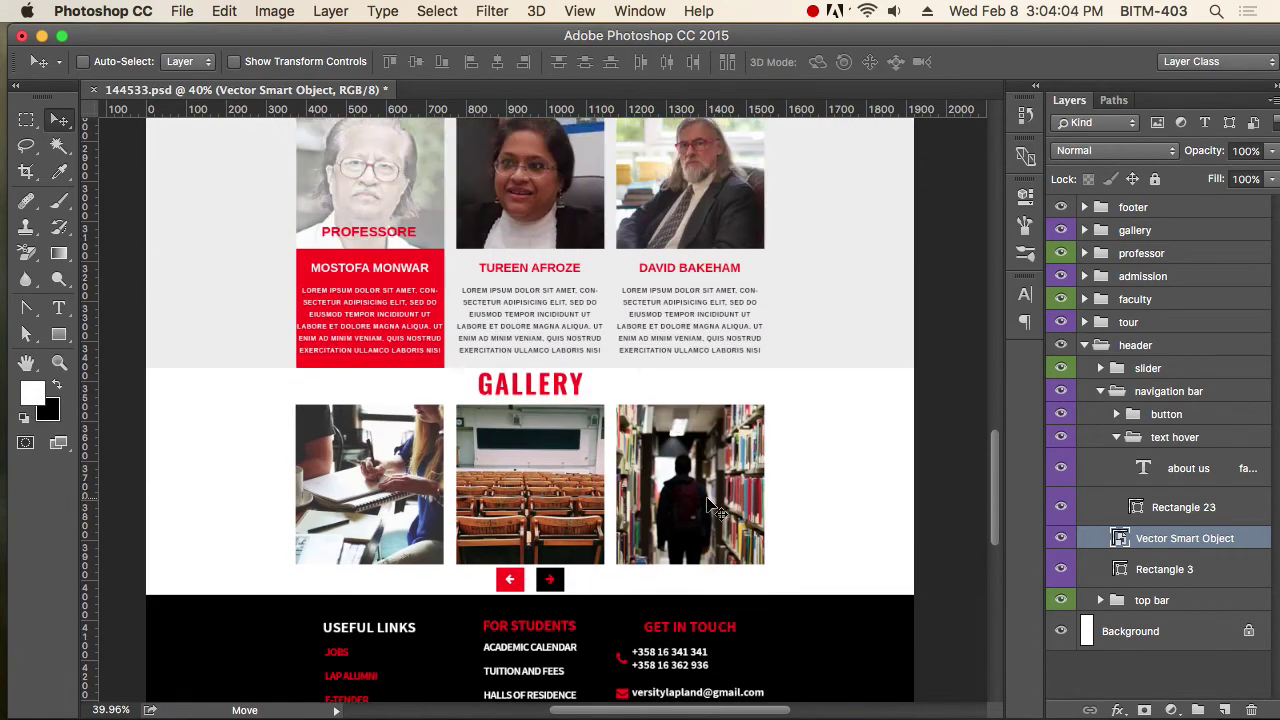
pyautogui.scroll(10, 712, 508)
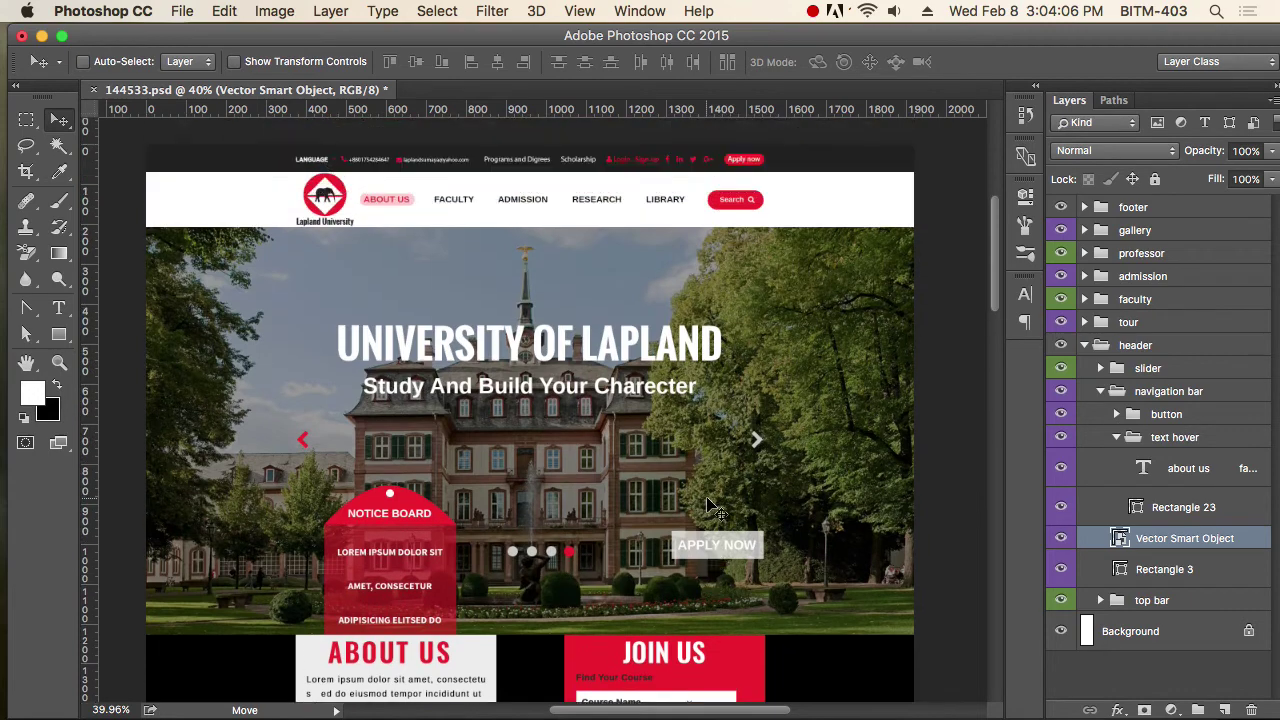
# Step: Select the Rectangle 4 copy overlay layer of the slider image and toggle its visibility to identify what it covers
pyautogui.rightClick(228, 306)
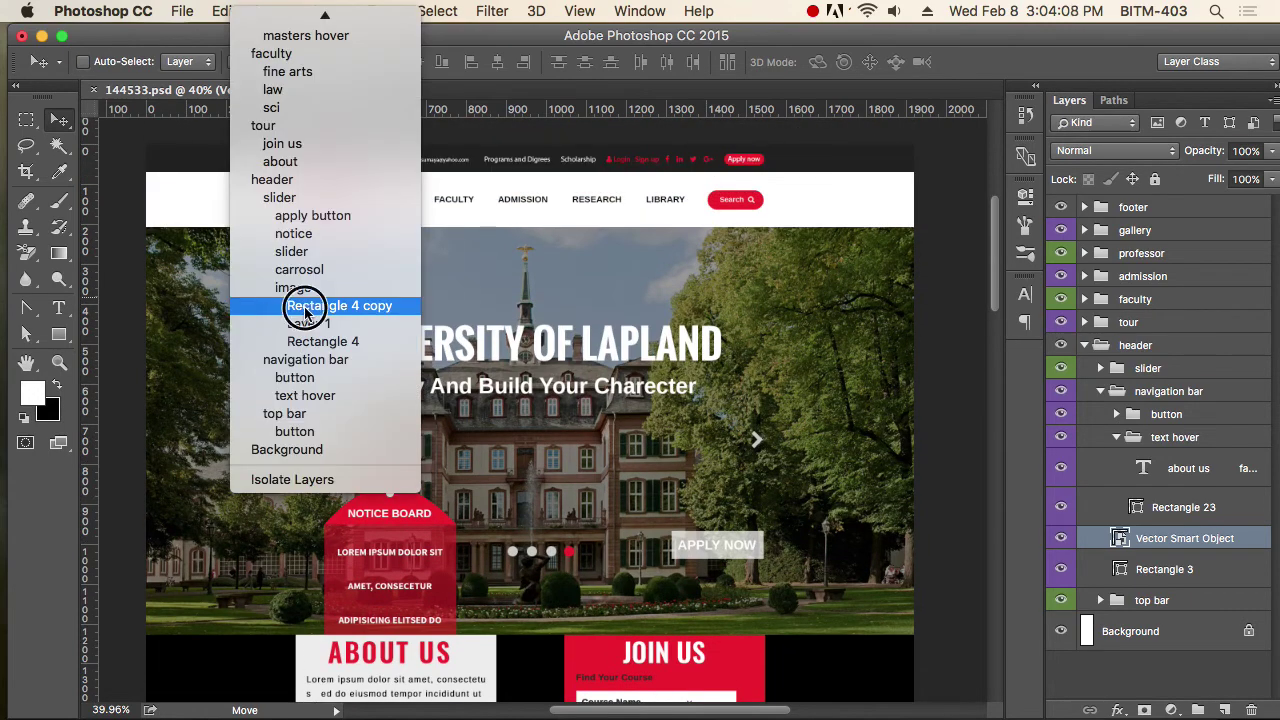
pyautogui.press('Escape')
pyautogui.keyDown('super'); pyautogui.click(271, 319); pyautogui.keyUp('super')
pyautogui.scroll(-1, 694, 418)
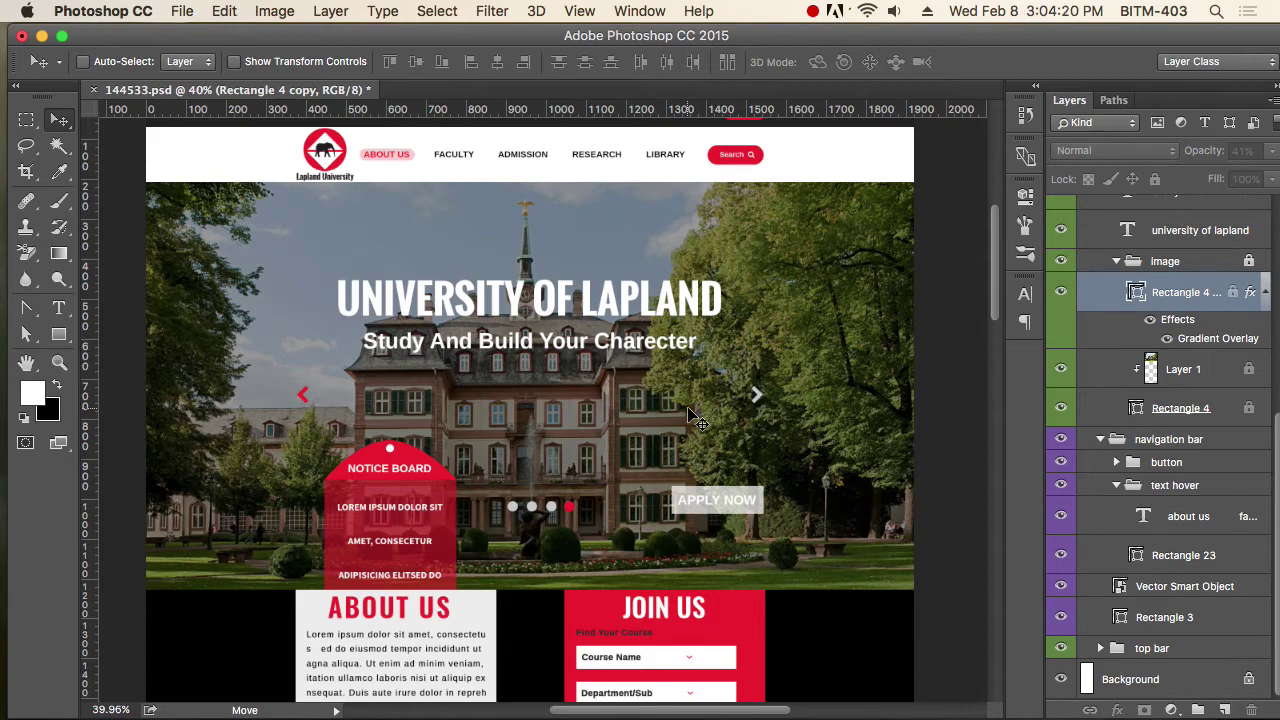
pyautogui.click(1061, 292)
pyautogui.click(1061, 292)
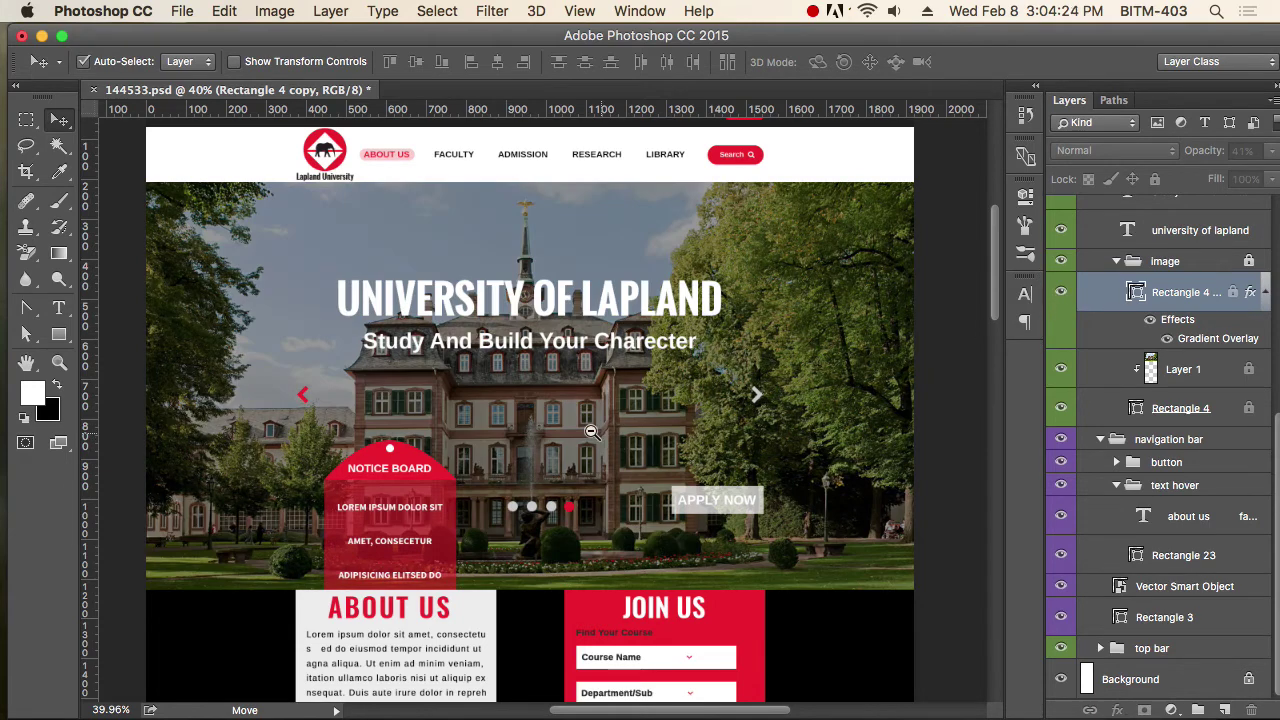
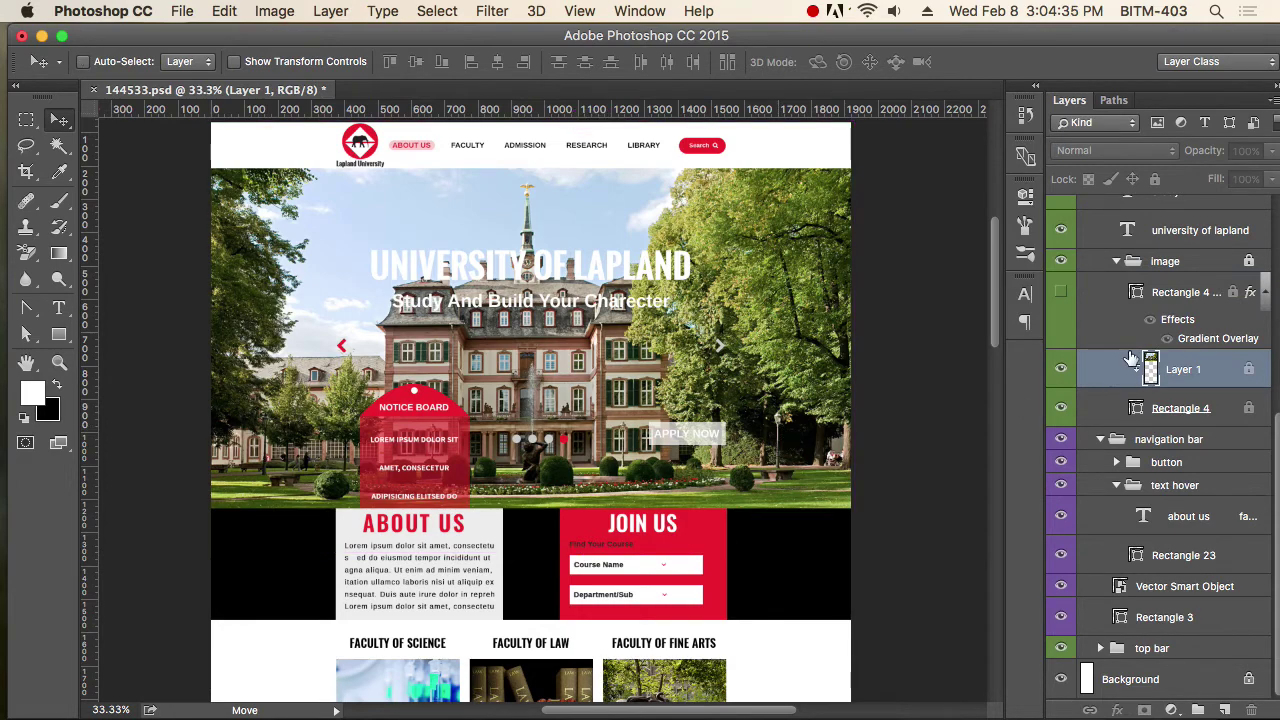
# Step: Toggle Layer 1 off and on to check the slider photo, and show the Rectangle 4 copy overlay again
pyautogui.press('super+minus')
pyautogui.press('super+minus')
pyautogui.press('super+minus')
pyautogui.press('super+minus')
pyautogui.press('super+minus')
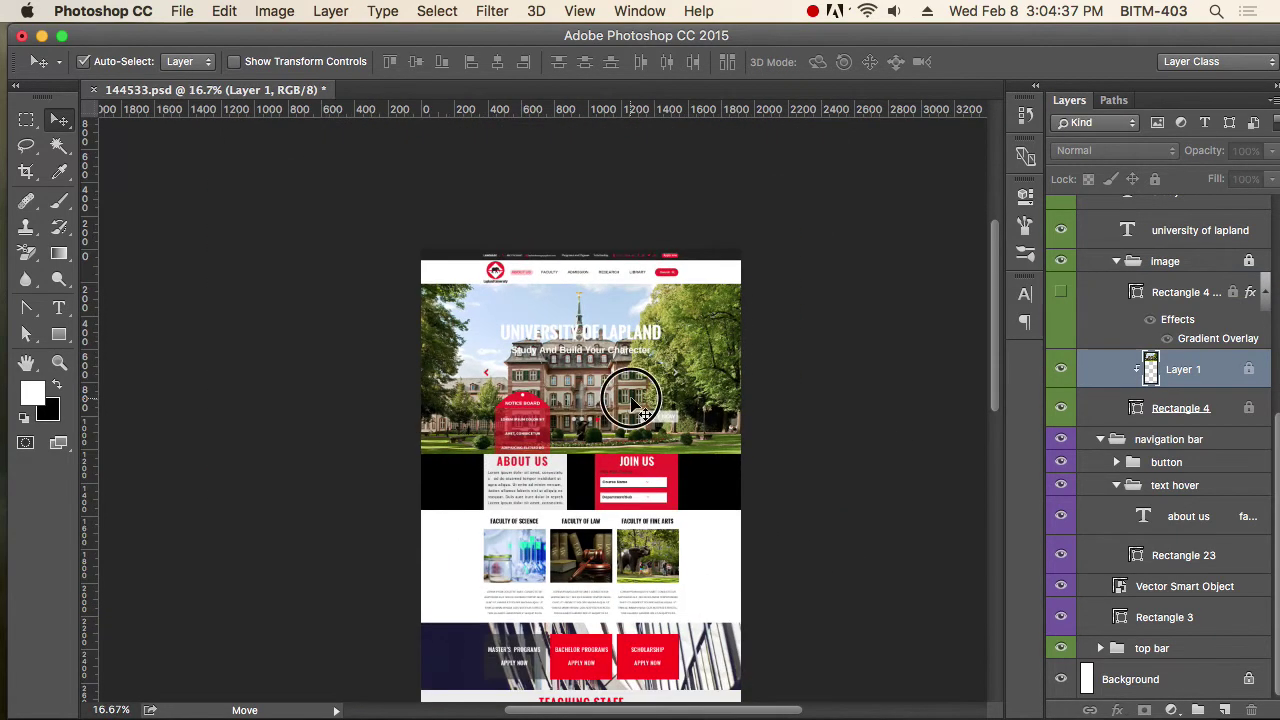
pyautogui.click(1062, 369)
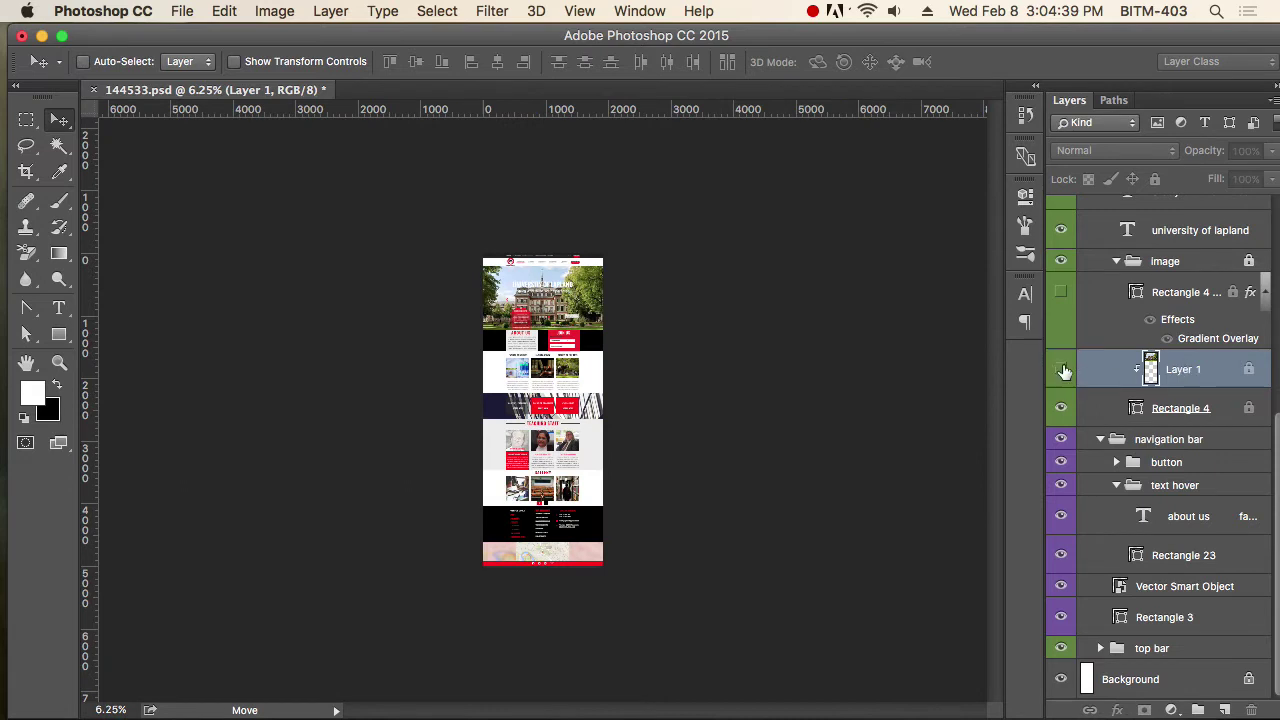
pyautogui.click(1061, 292)
pyautogui.click(1062, 369)
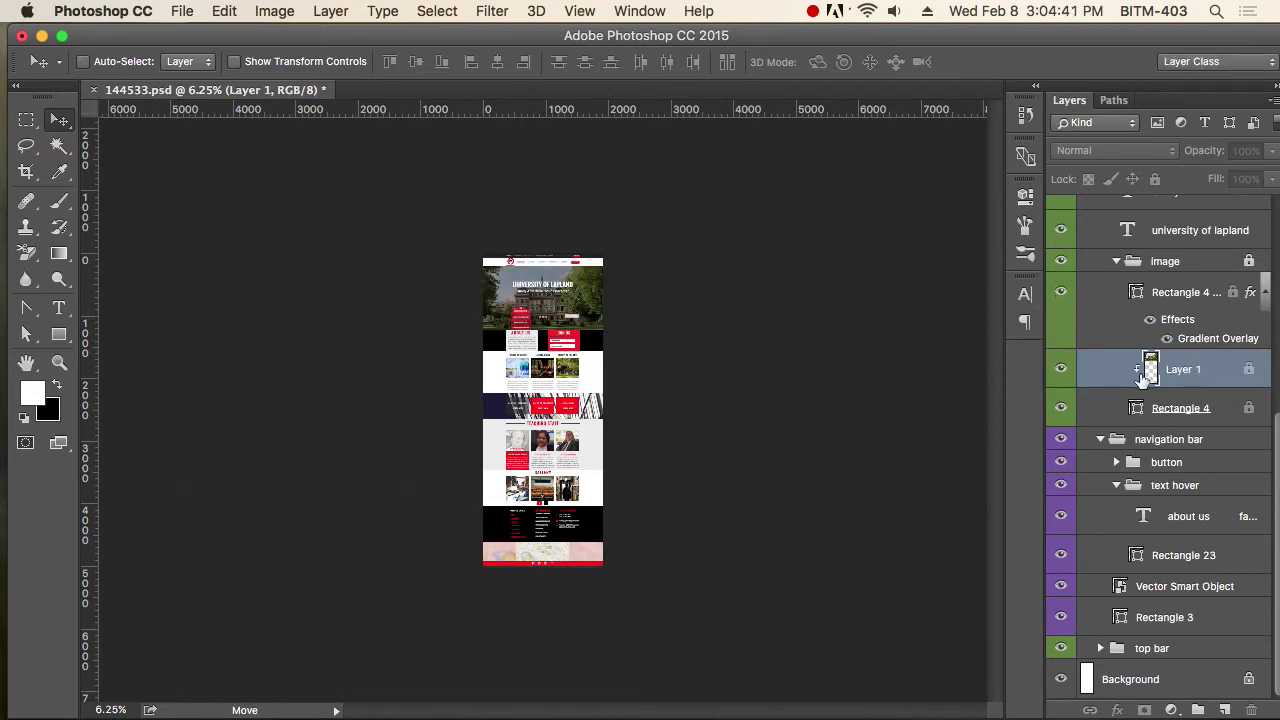
# Step: Unlock the image layer group that contains the slider photo, Layer 1
pyautogui.press('super')
pyautogui.click(26, 120)
pyautogui.click(58, 121)
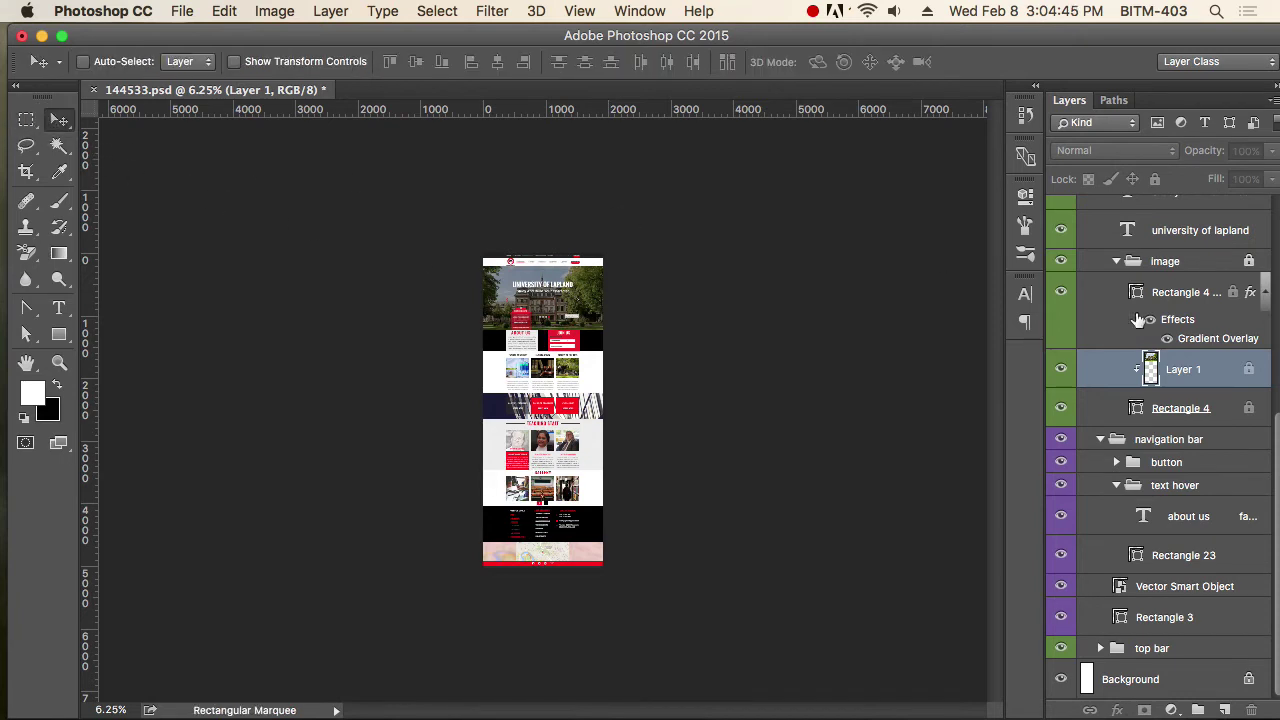
pyautogui.click(1250, 370)
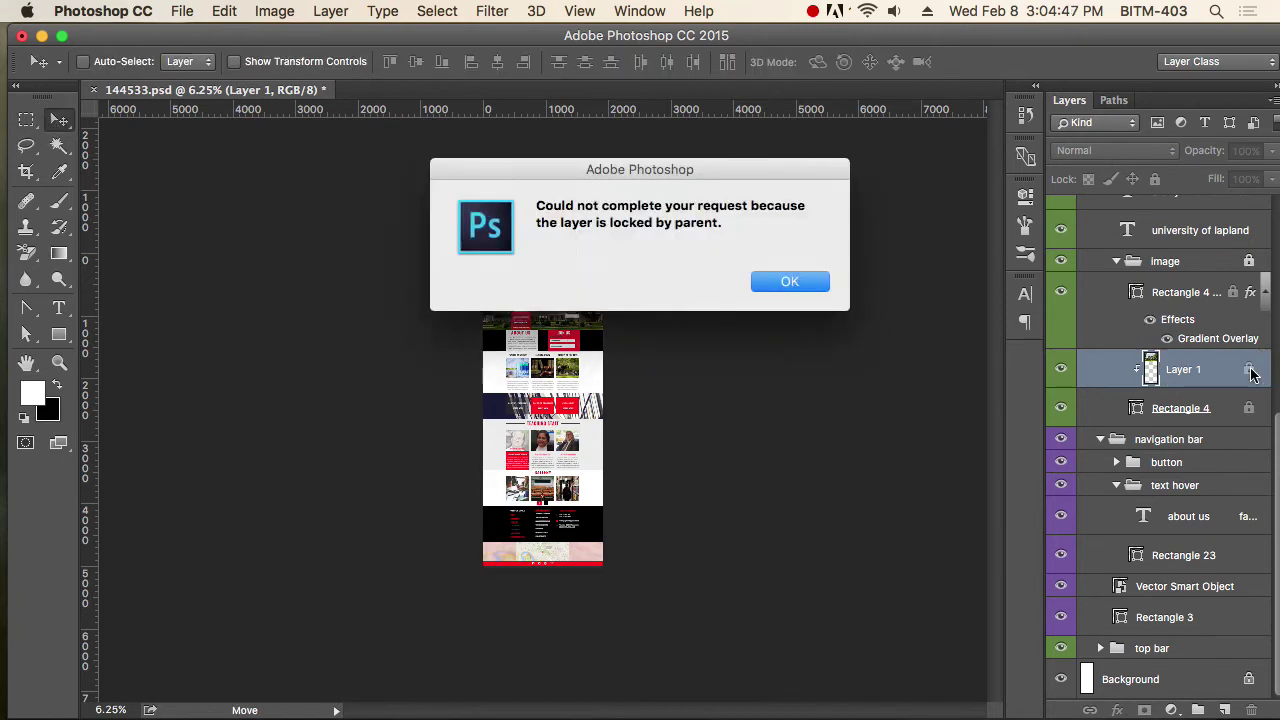
pyautogui.click(808, 290)
pyautogui.scroll(2, 1207, 425)
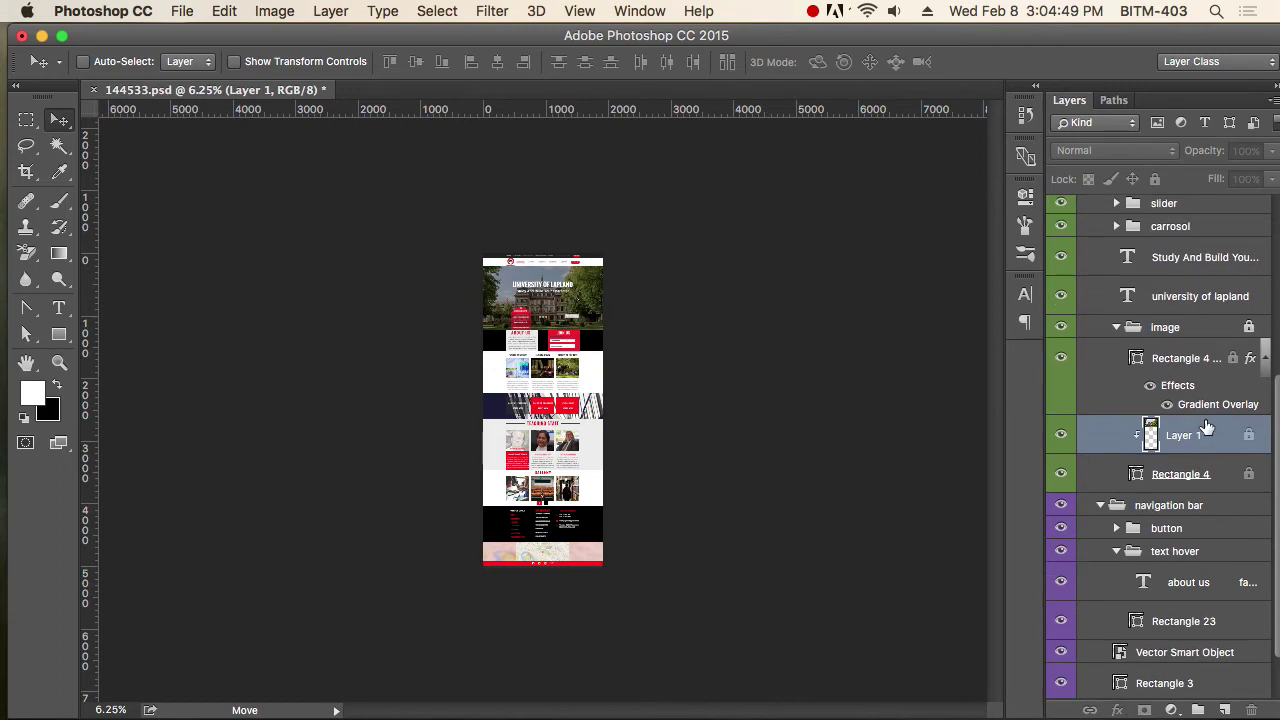
pyautogui.click(1248, 327)
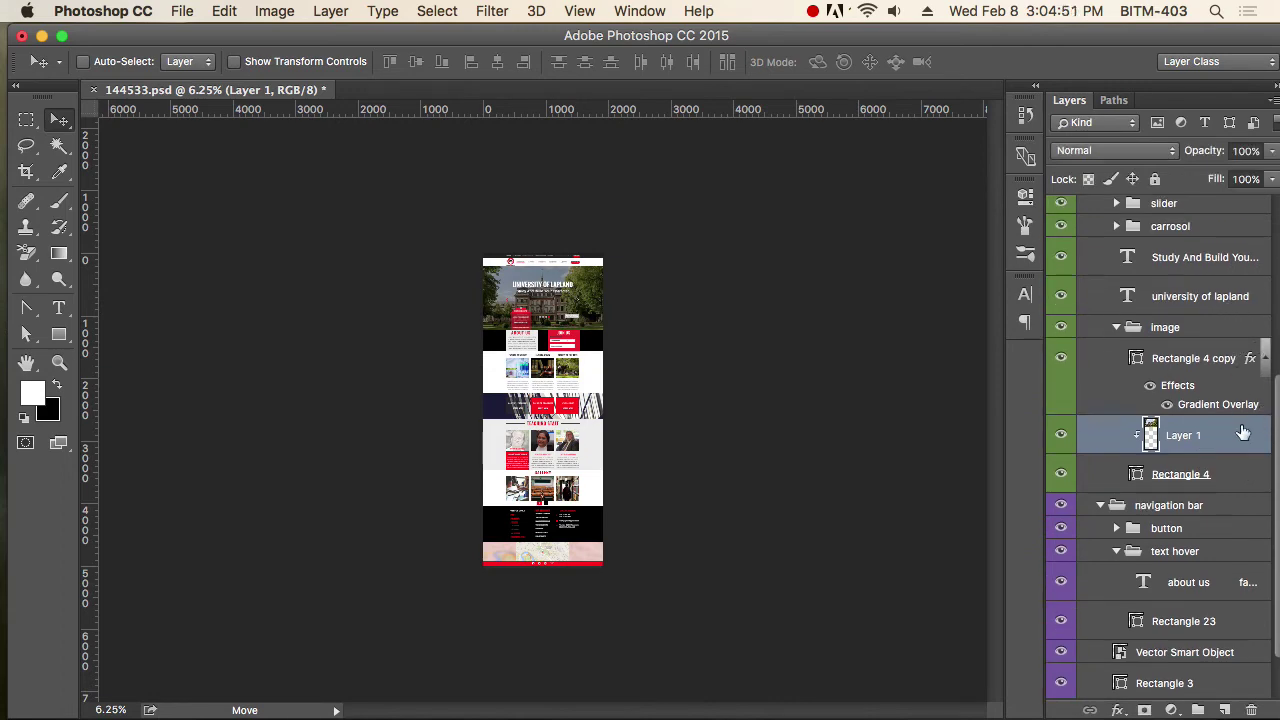
# Step: Inspect how Layer 1's Free Transform bounds compare with the slider area and close the transform without changing the photo
pyautogui.press('super+t')
pyautogui.moveTo(524, 298); pyautogui.dragTo(562, 383)
pyautogui.hscroll(2, 562, 383)
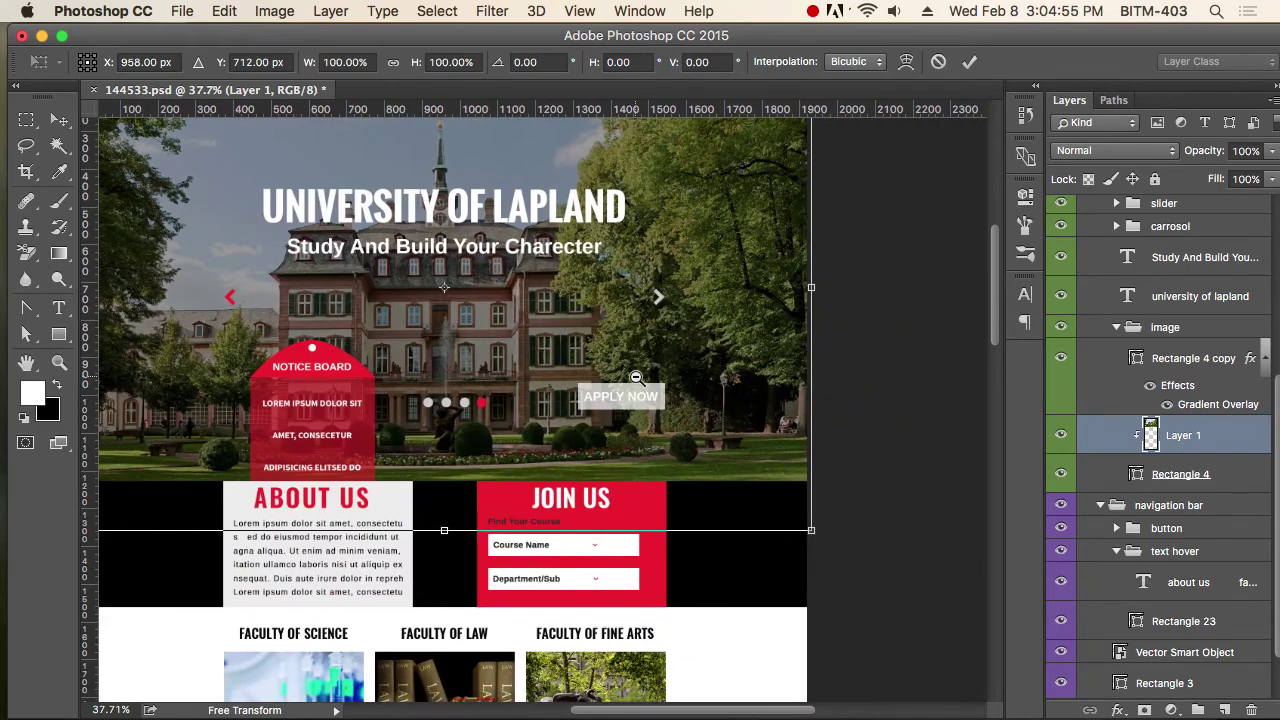
pyautogui.scroll(-3, 644, 384)
pyautogui.moveTo(776, 285); pyautogui.dragTo(900, 337)
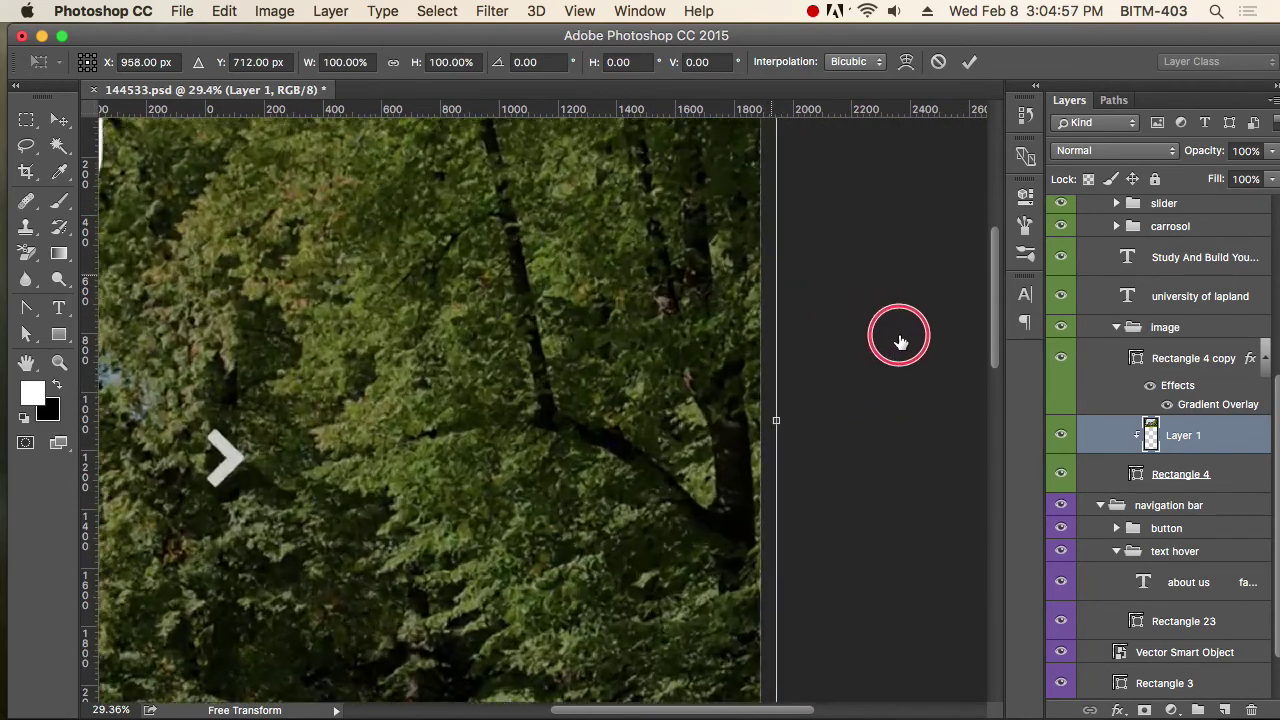
pyautogui.scroll(2, 522, 420)
pyautogui.hscroll(2, 522, 420)
pyautogui.scroll(-4, 522, 420)
pyautogui.hscroll(-1, 522, 420)
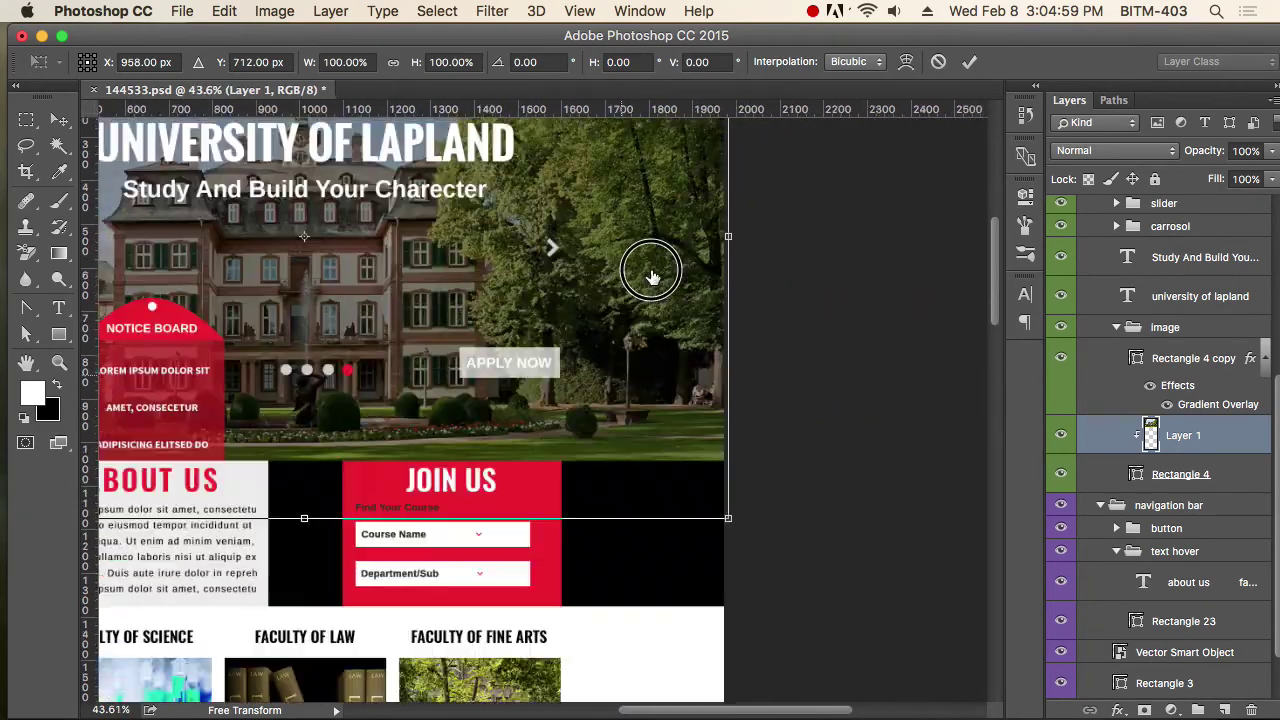
pyautogui.scroll(3, 748, 491)
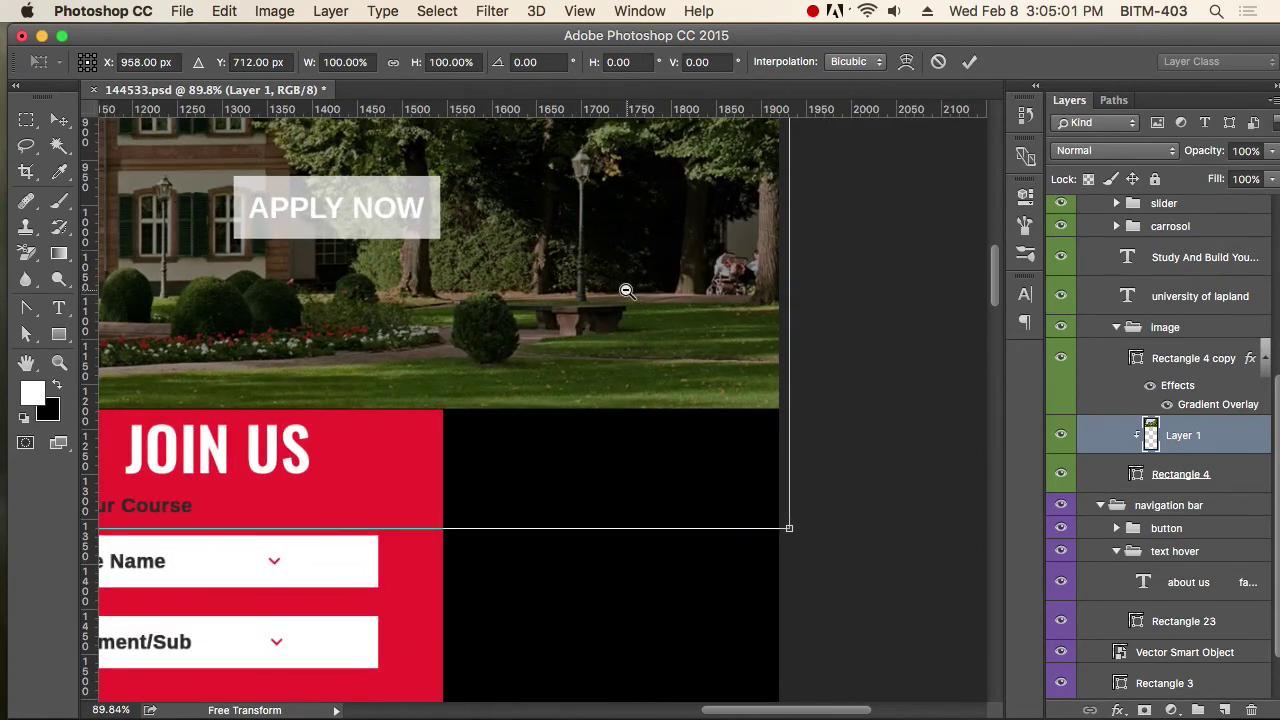
pyautogui.press('super+0')
pyautogui.moveTo(623, 126); pyautogui.dragTo(619, 264)
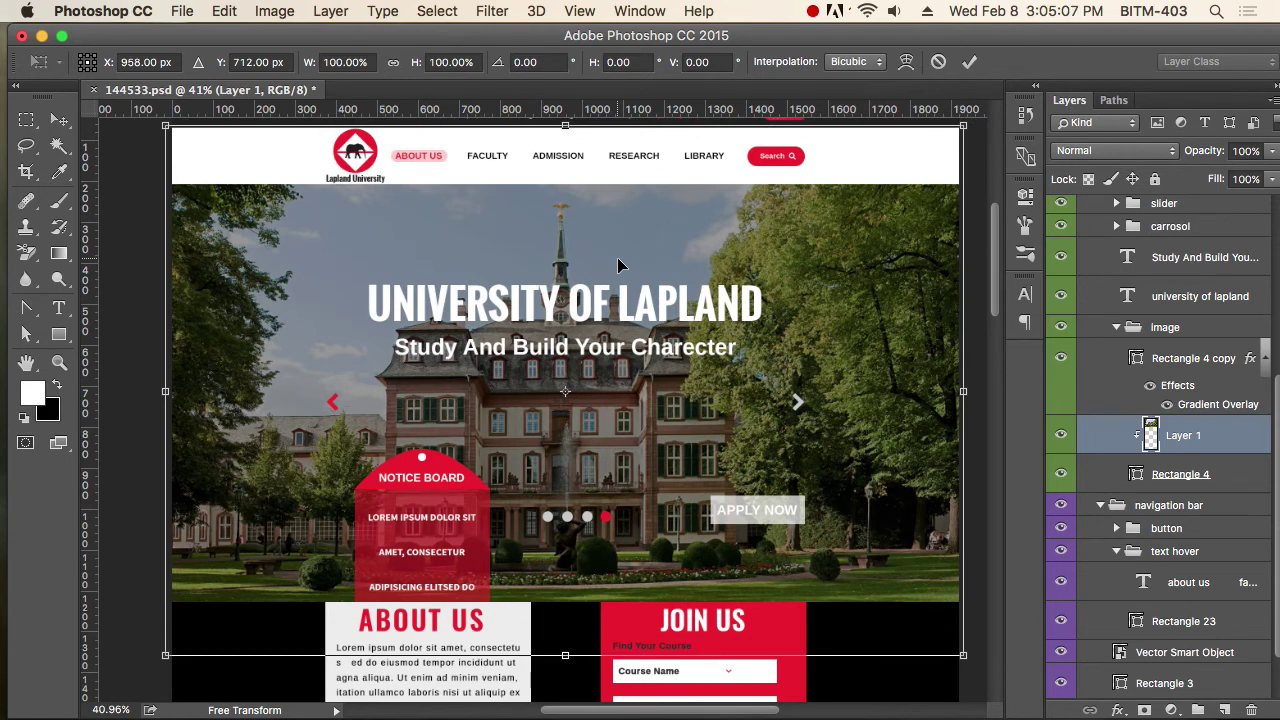
pyautogui.press('Return')
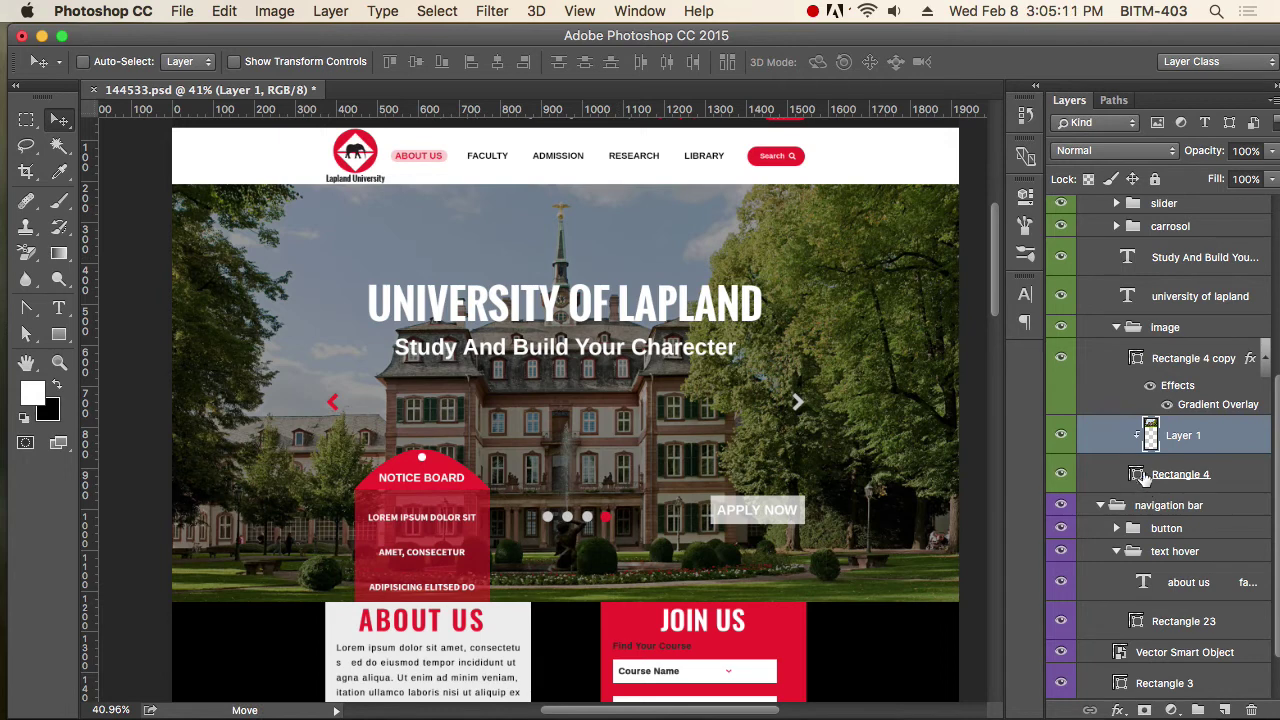
# Step: Load the outline of the Rectangle 4 shape as a selection while keeping Layer 1 active
pyautogui.press('super')
pyautogui.keyDown('super'); pyautogui.click(1137, 475); pyautogui.keyUp('super')
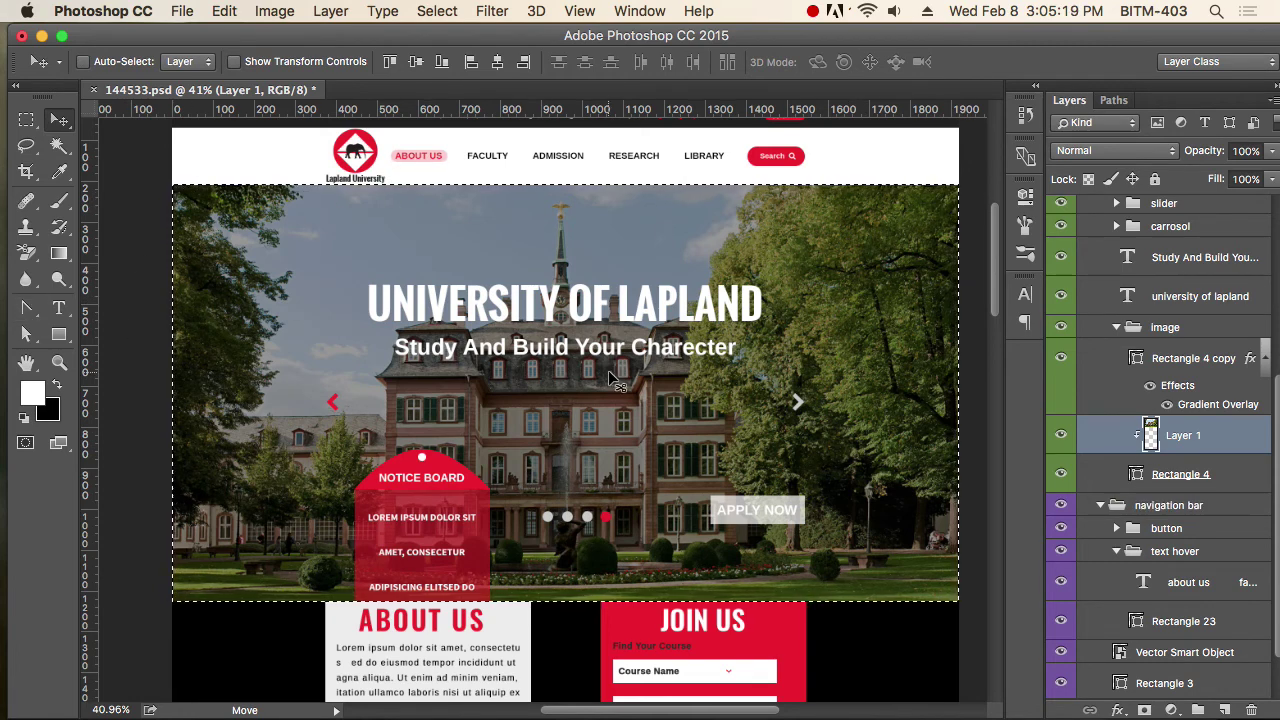
pyautogui.press('m')
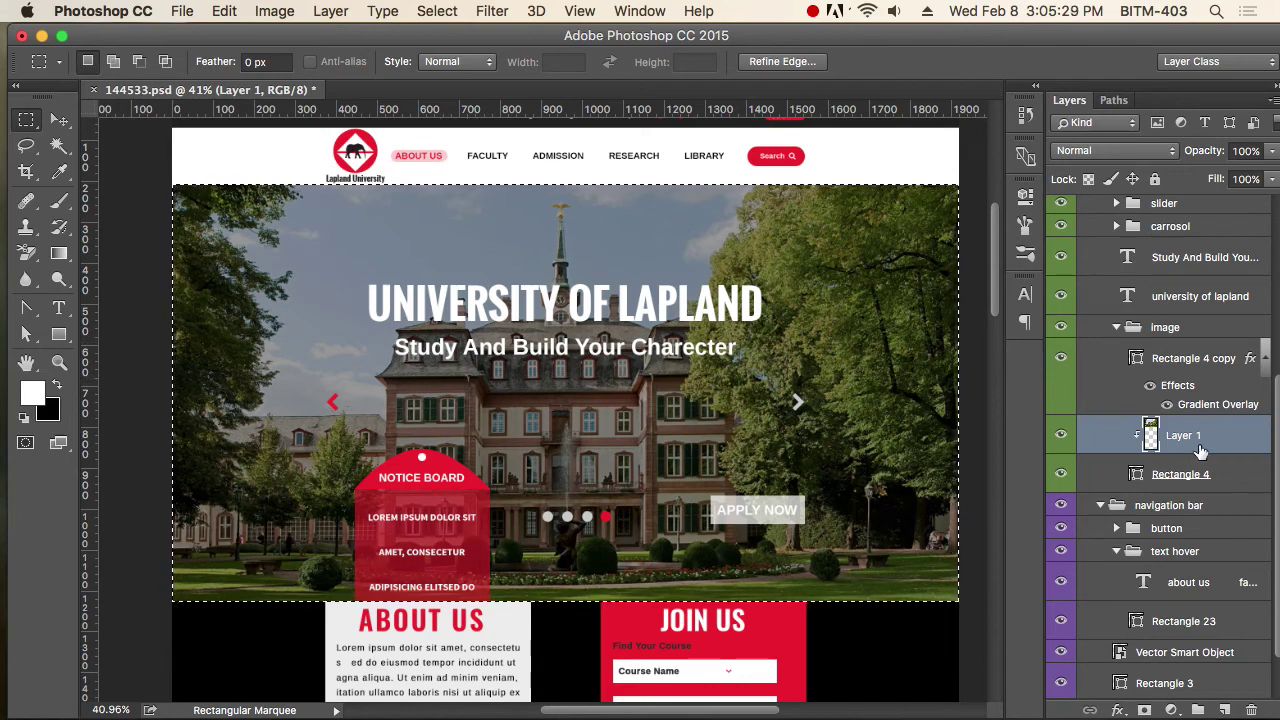
pyautogui.click(1058, 437)
pyautogui.click(1058, 437)
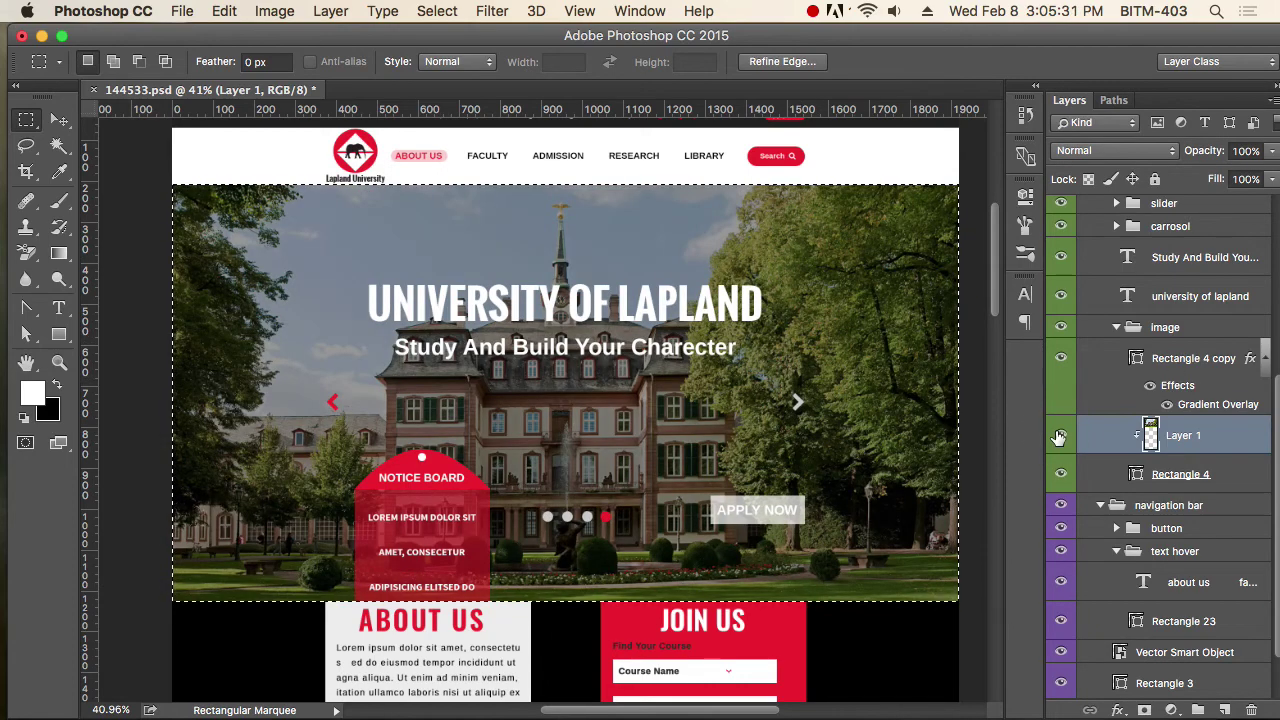
# Step: Copy the selected part of the slider photo and create a new 1920 x 1020 px, 72 pixels/inch RGB document with a white background
pyautogui.click(224, 11)
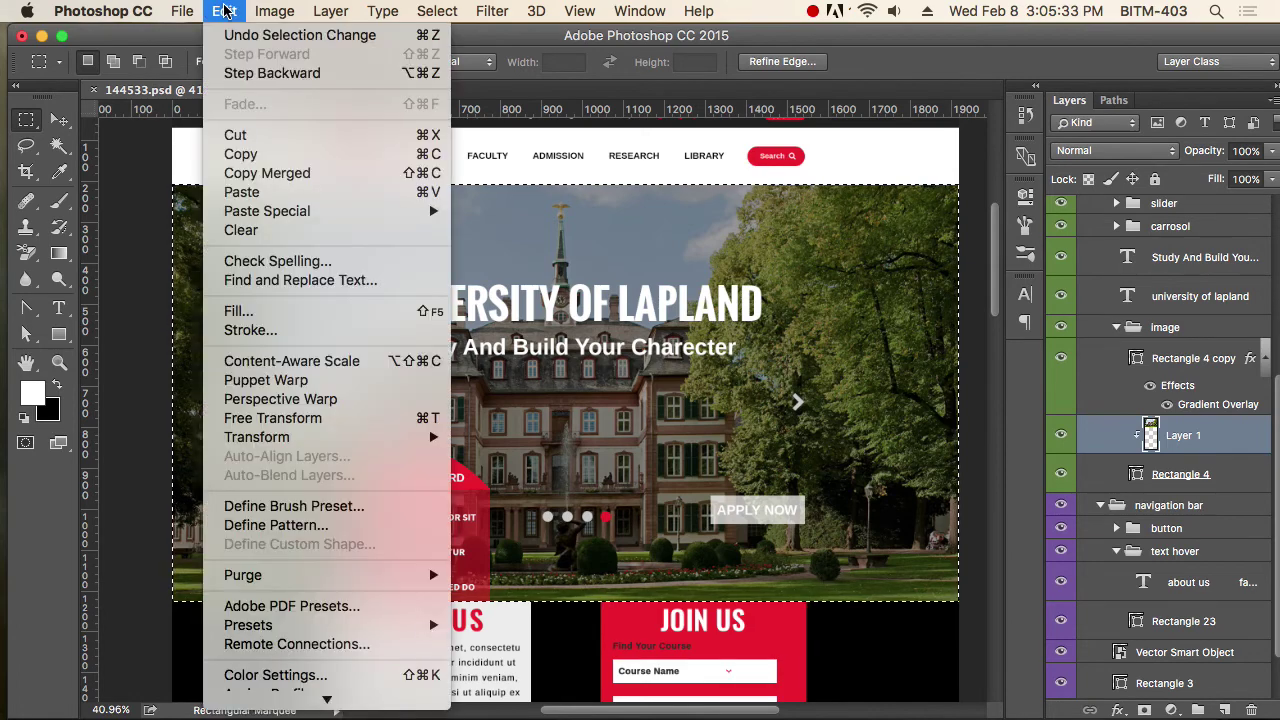
pyautogui.click(327, 161)
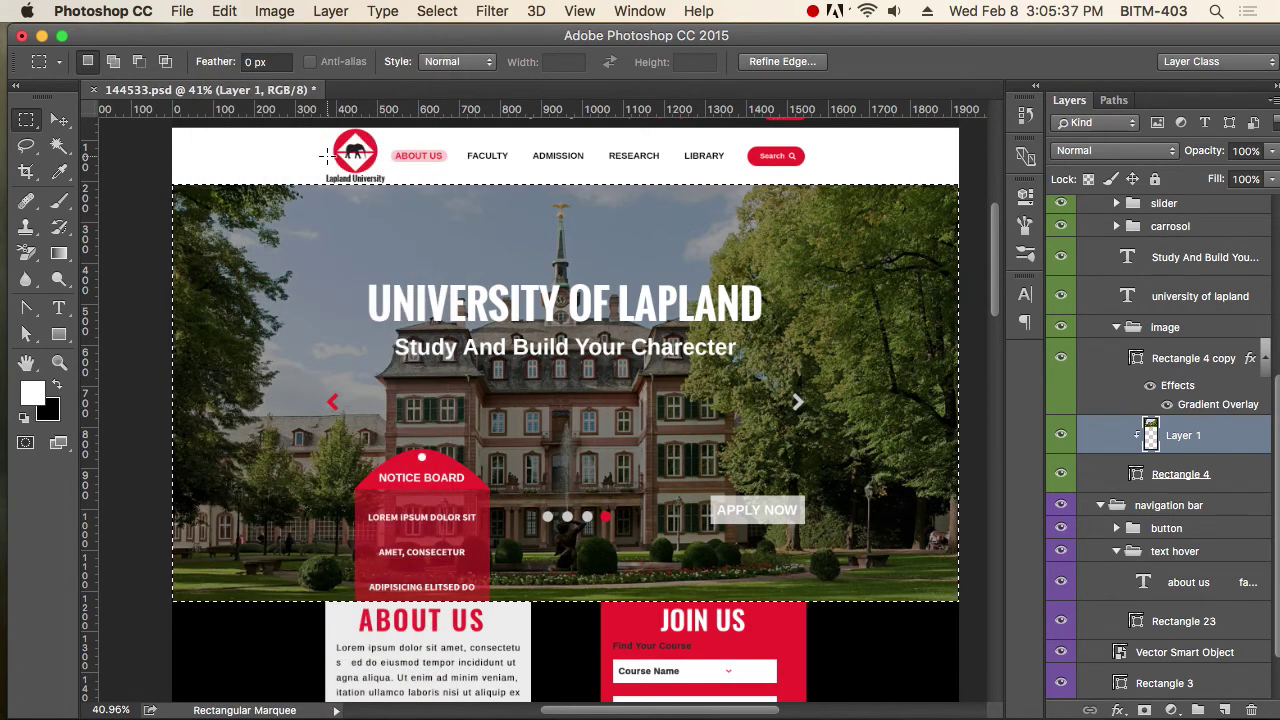
pyautogui.press('super+n')
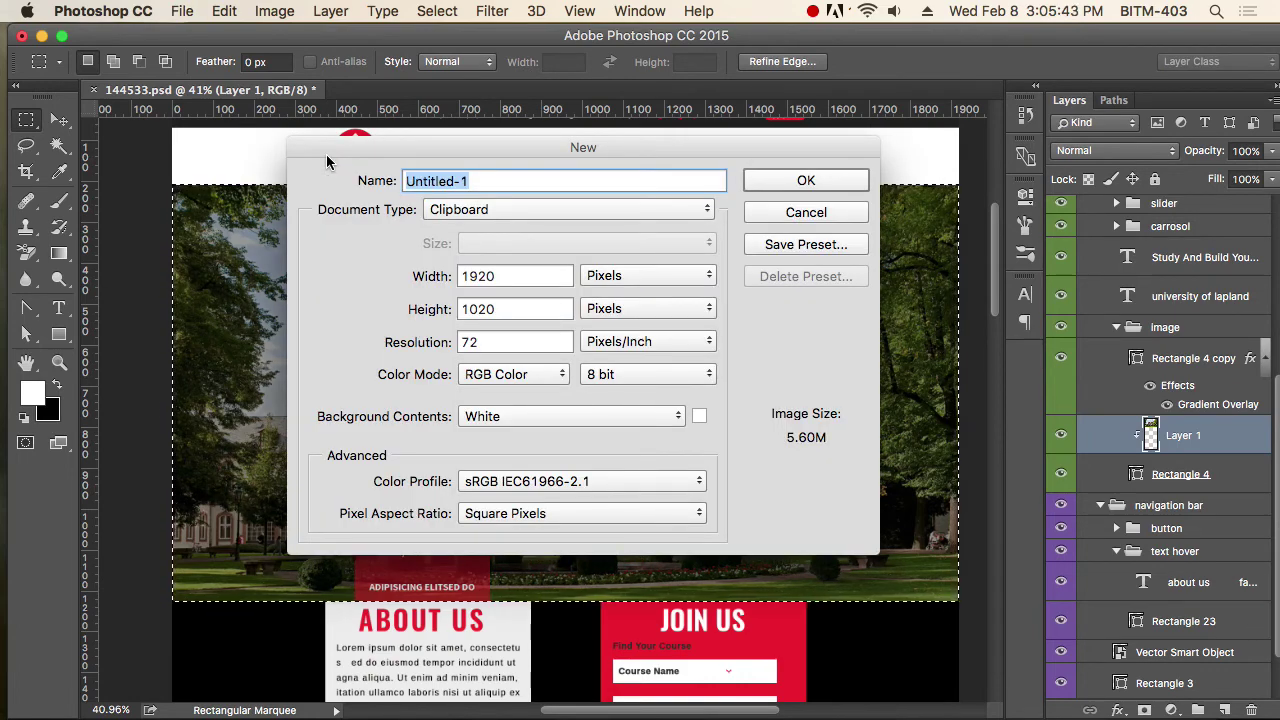
pyautogui.press('Return')
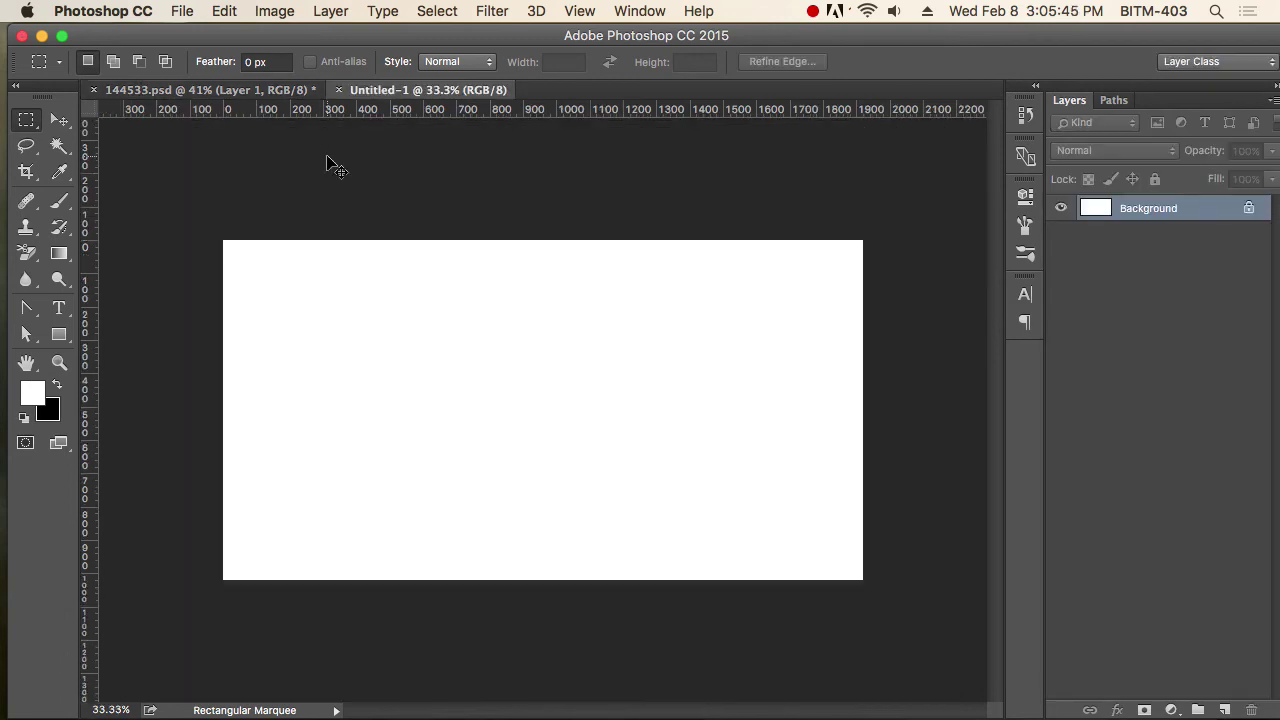
# Step: Paste the copied slider photo into the new document and set up its Save for Web export as JPEG
pyautogui.press('super+v')
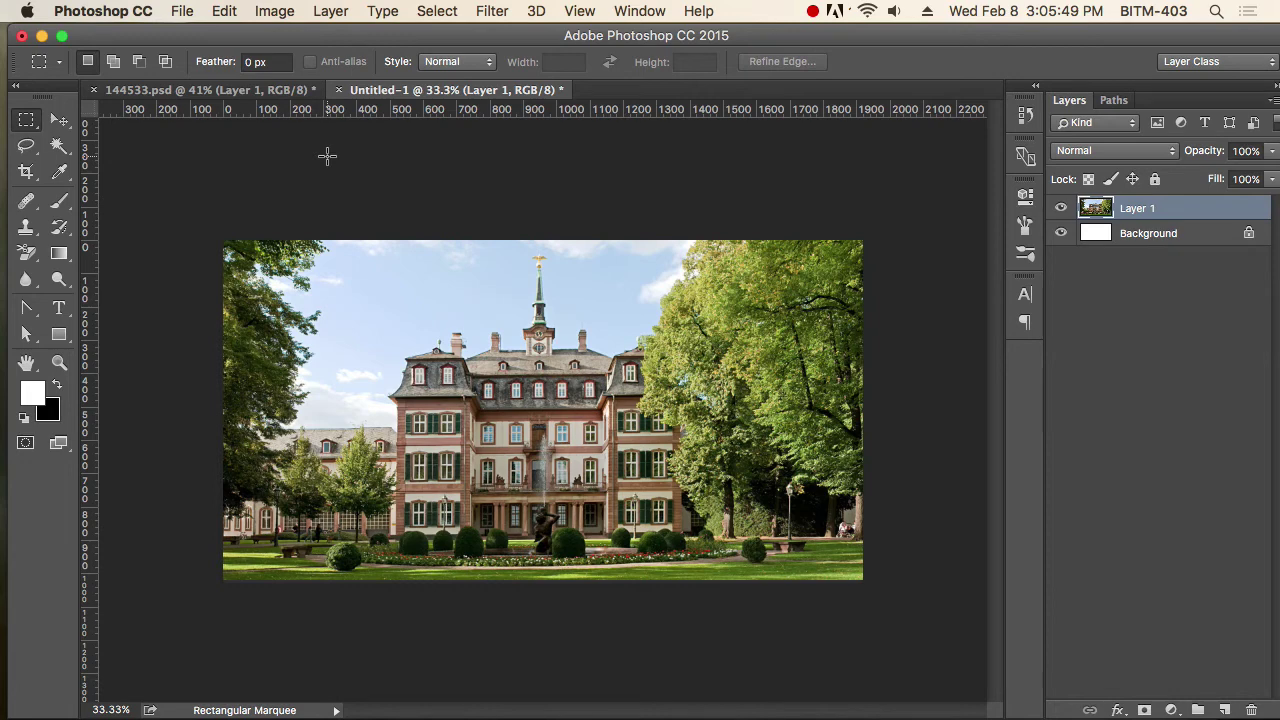
pyautogui.click(182, 10)
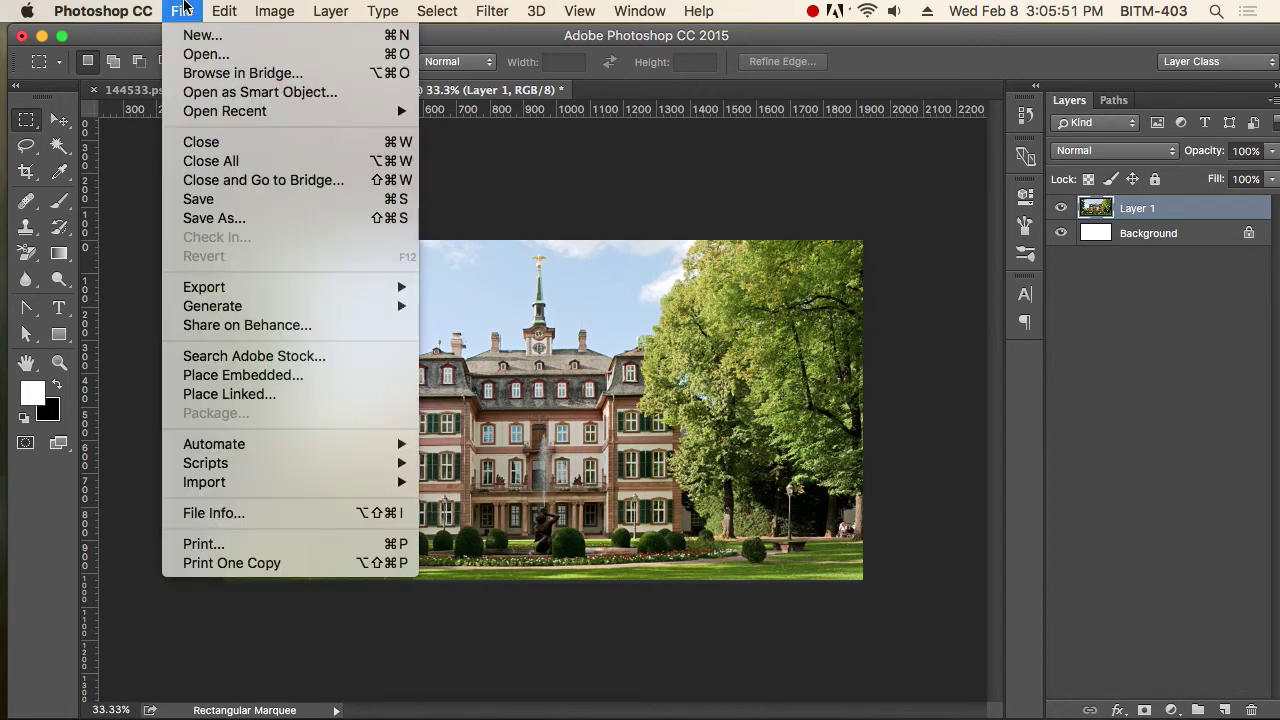
pyautogui.moveTo(310, 292)
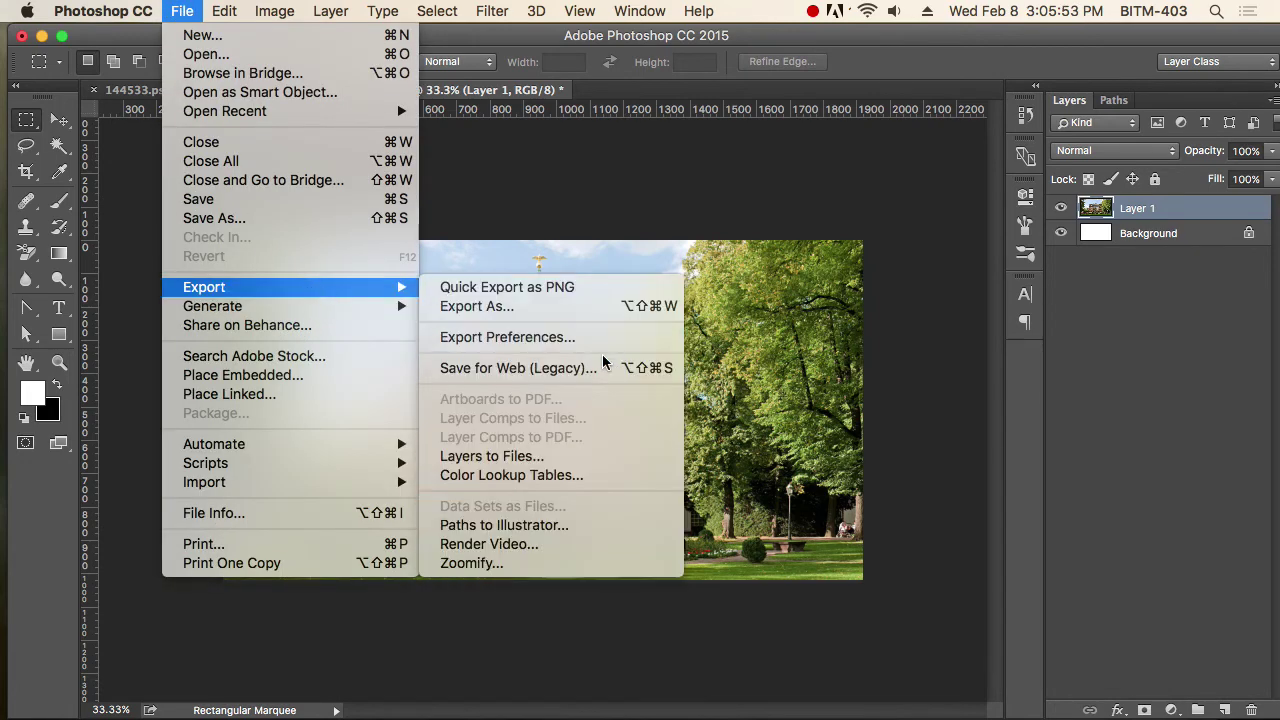
pyautogui.click(570, 370)
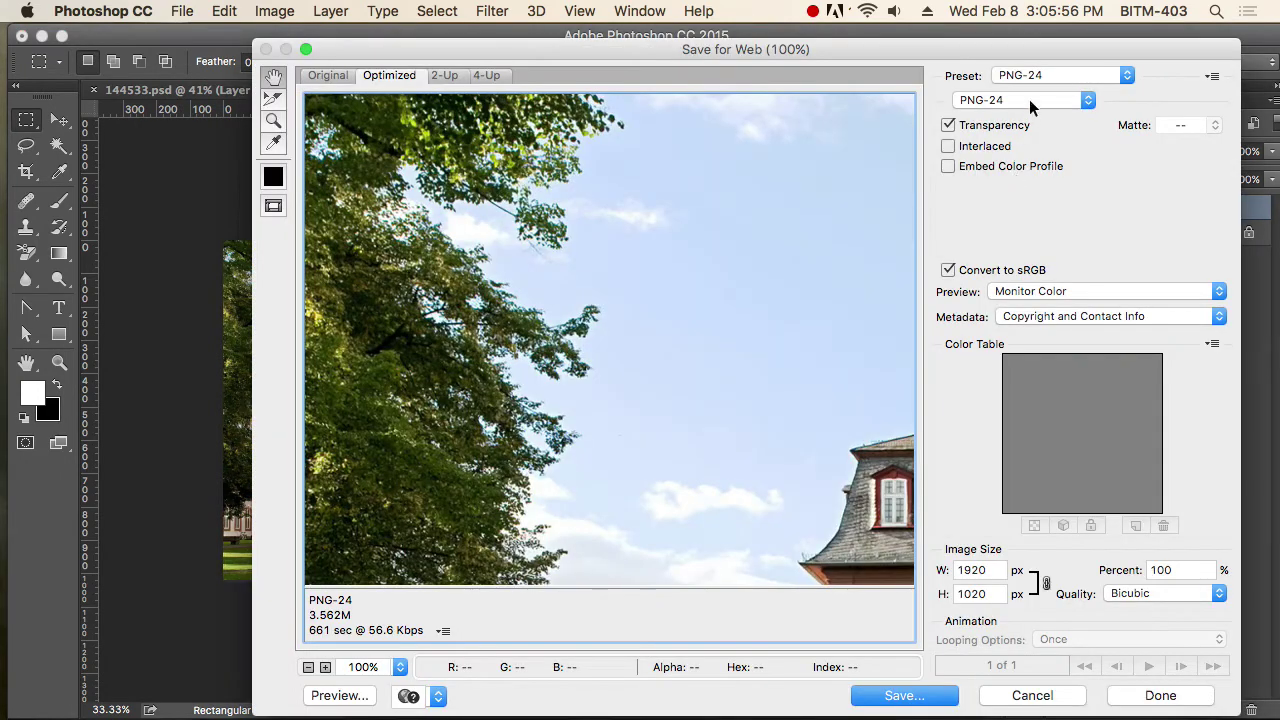
pyautogui.click(1033, 100)
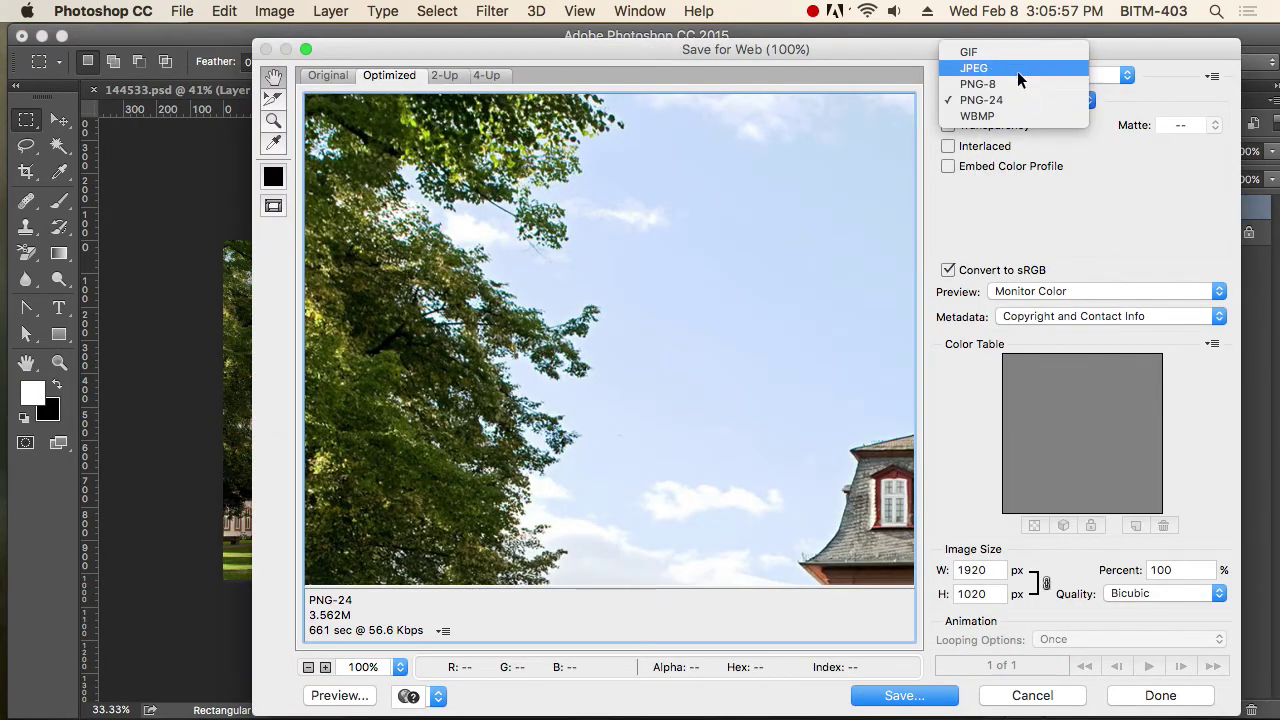
pyautogui.click(1015, 68)
pyautogui.moveTo(973, 56); pyautogui.dragTo(843, 60)
pyautogui.moveTo(657, 480); pyautogui.dragTo(491, 396)
# Step: Set the JPEG compression quality to Low and examine the preview around the roof and clock tower
pyautogui.click(877, 131)
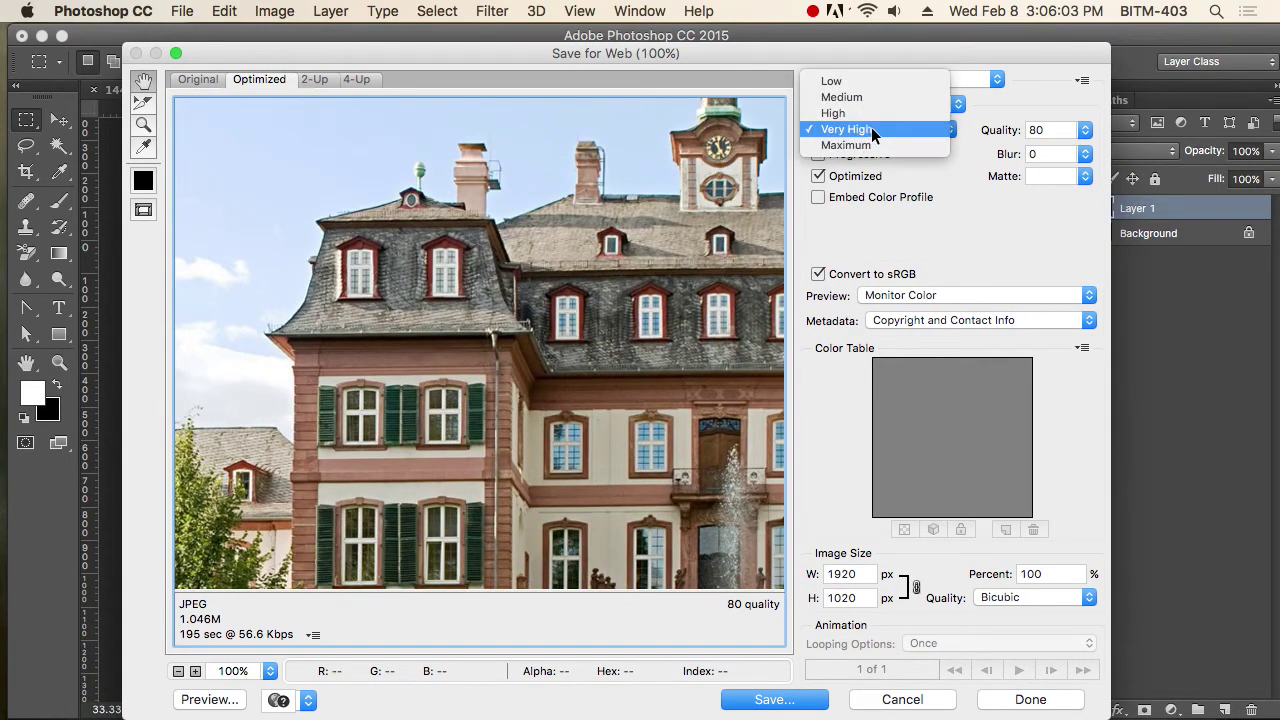
pyautogui.click(869, 79)
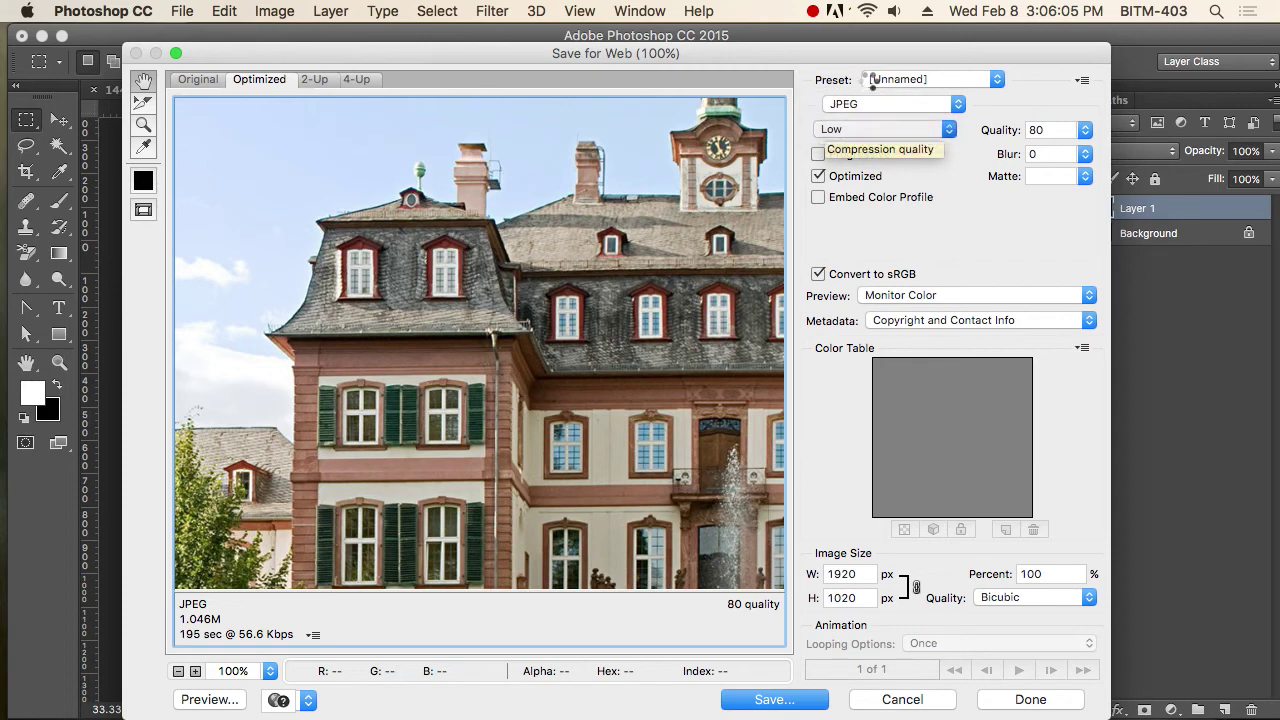
pyautogui.moveTo(628, 470); pyautogui.dragTo(651, 266)
pyautogui.moveTo(650, 400); pyautogui.dragTo(627, 211)
pyautogui.moveTo(610, 340); pyautogui.dragTo(330, 345)
pyautogui.moveTo(658, 362); pyautogui.dragTo(354, 366)
pyautogui.moveTo(629, 366); pyautogui.dragTo(550, 410)
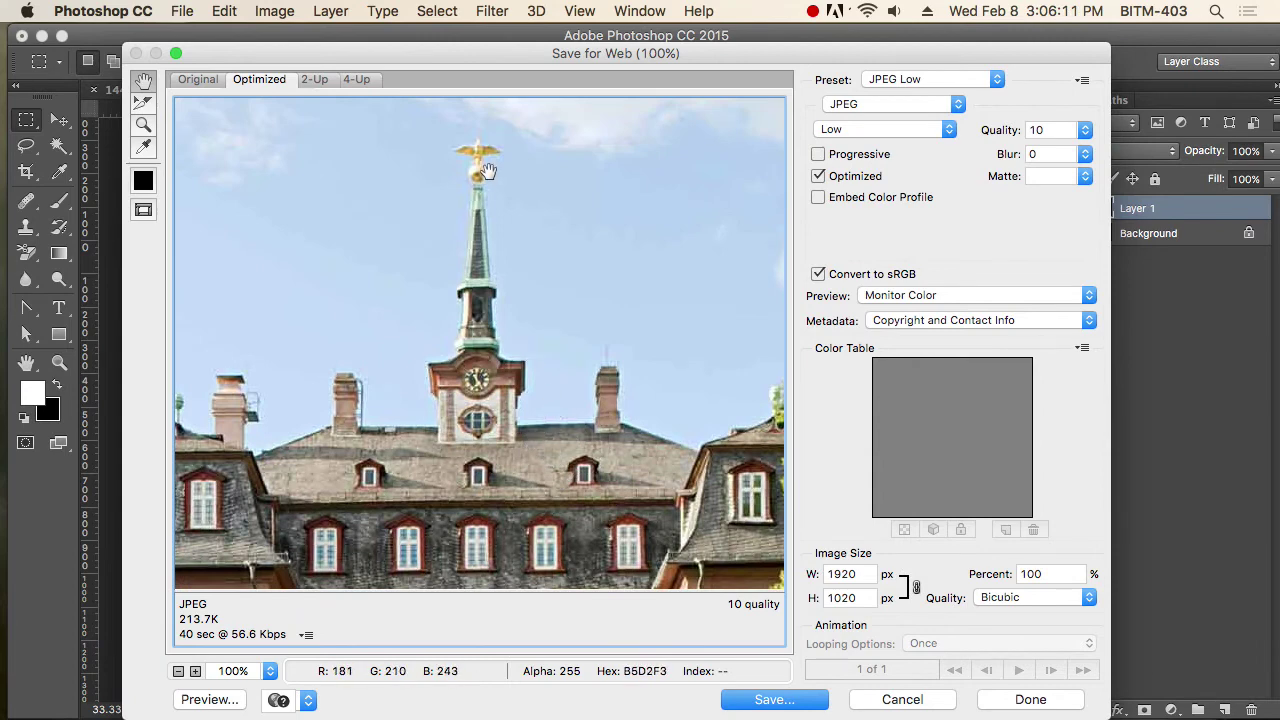
# Step: Compare the export preview and file size at Medium, High, Maximum and again Low compression quality
pyautogui.click(926, 129)
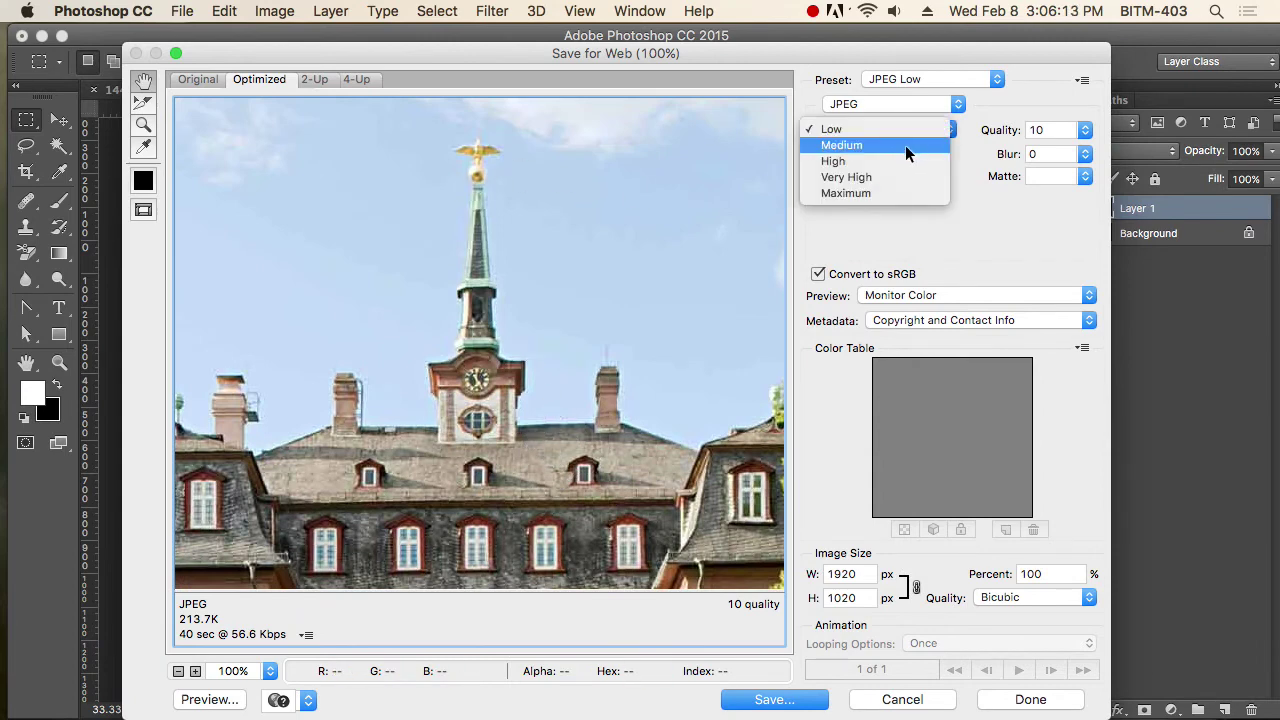
pyautogui.click(905, 145)
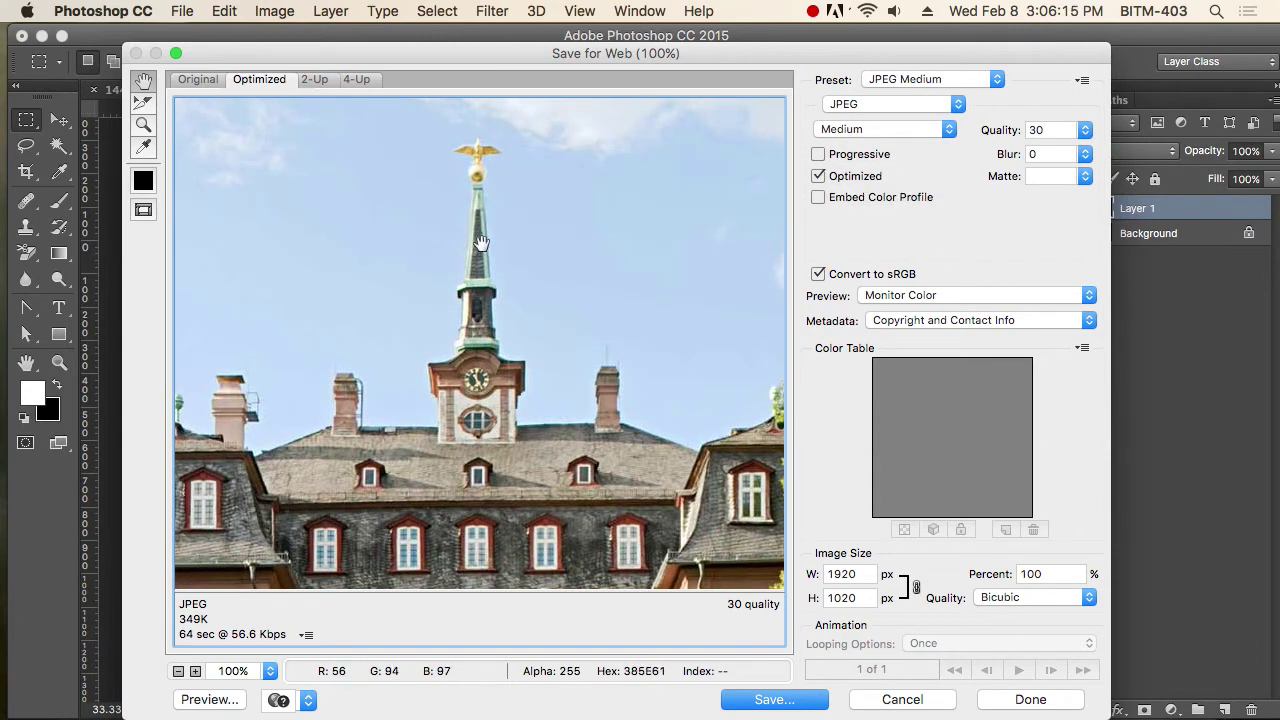
pyautogui.click(888, 131)
pyautogui.click(883, 151)
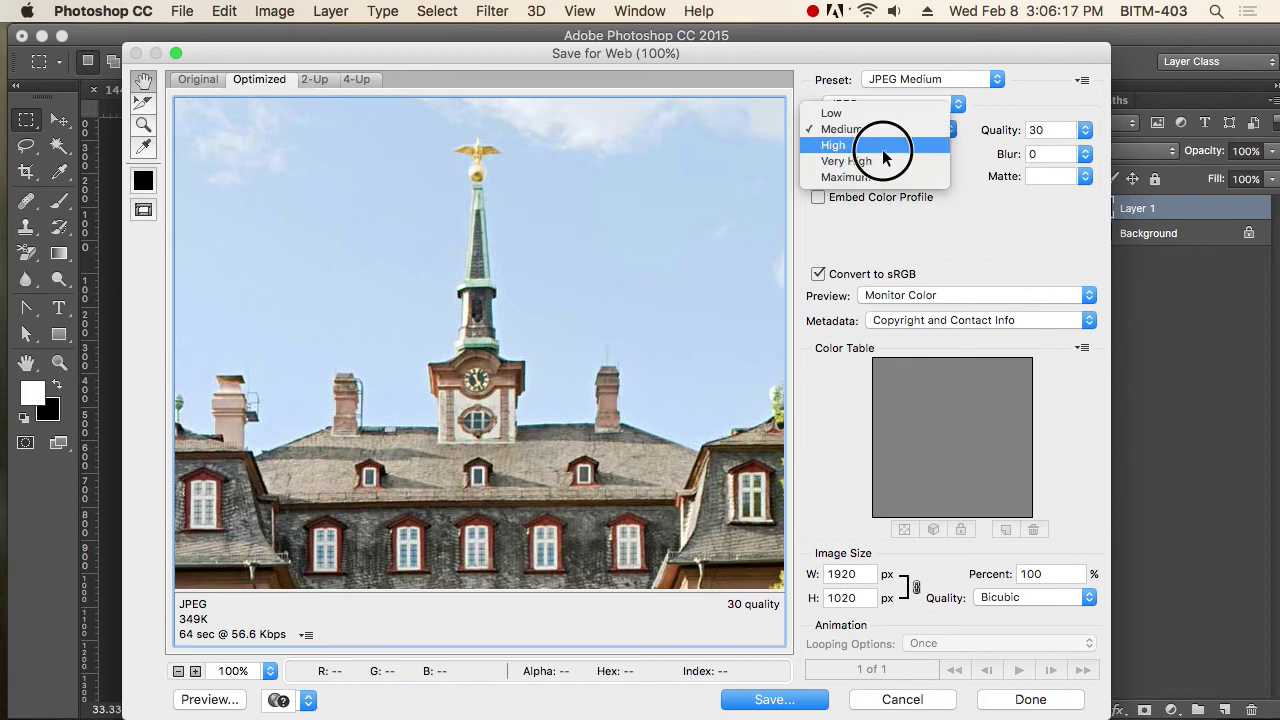
pyautogui.click(915, 126)
pyautogui.click(889, 159)
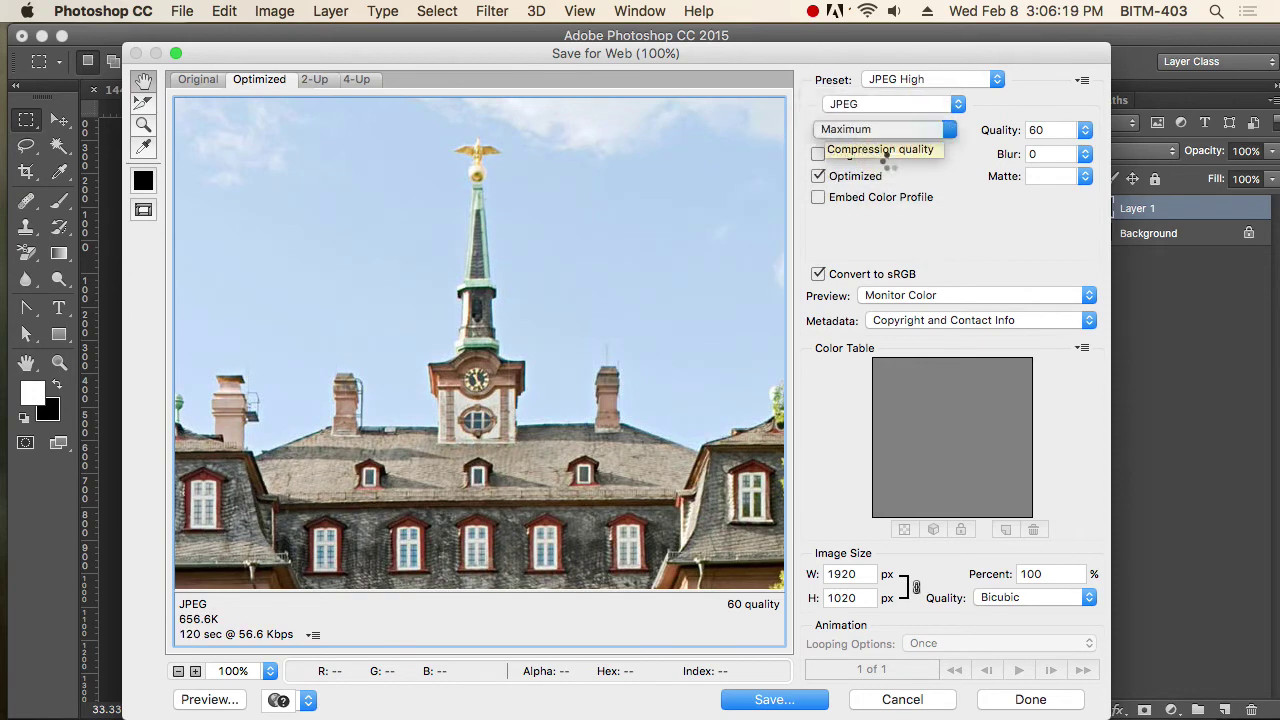
pyautogui.moveTo(665, 315); pyautogui.dragTo(457, 308)
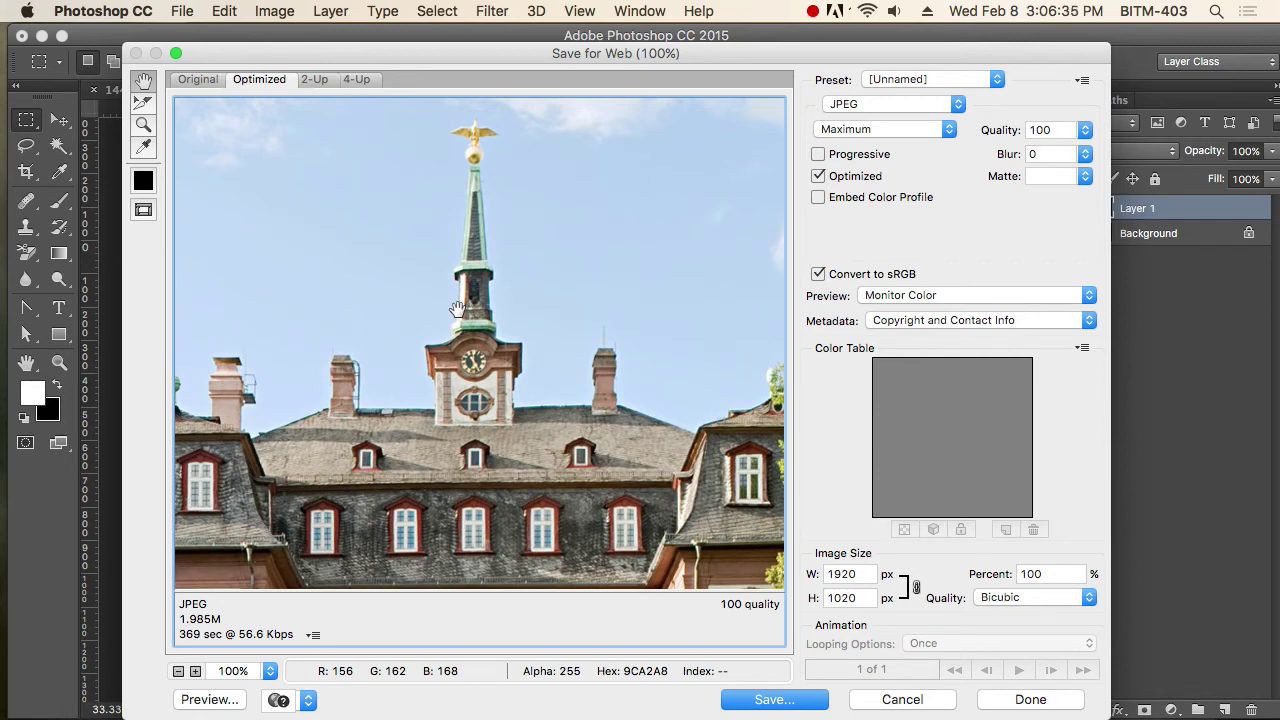
pyautogui.click(886, 129)
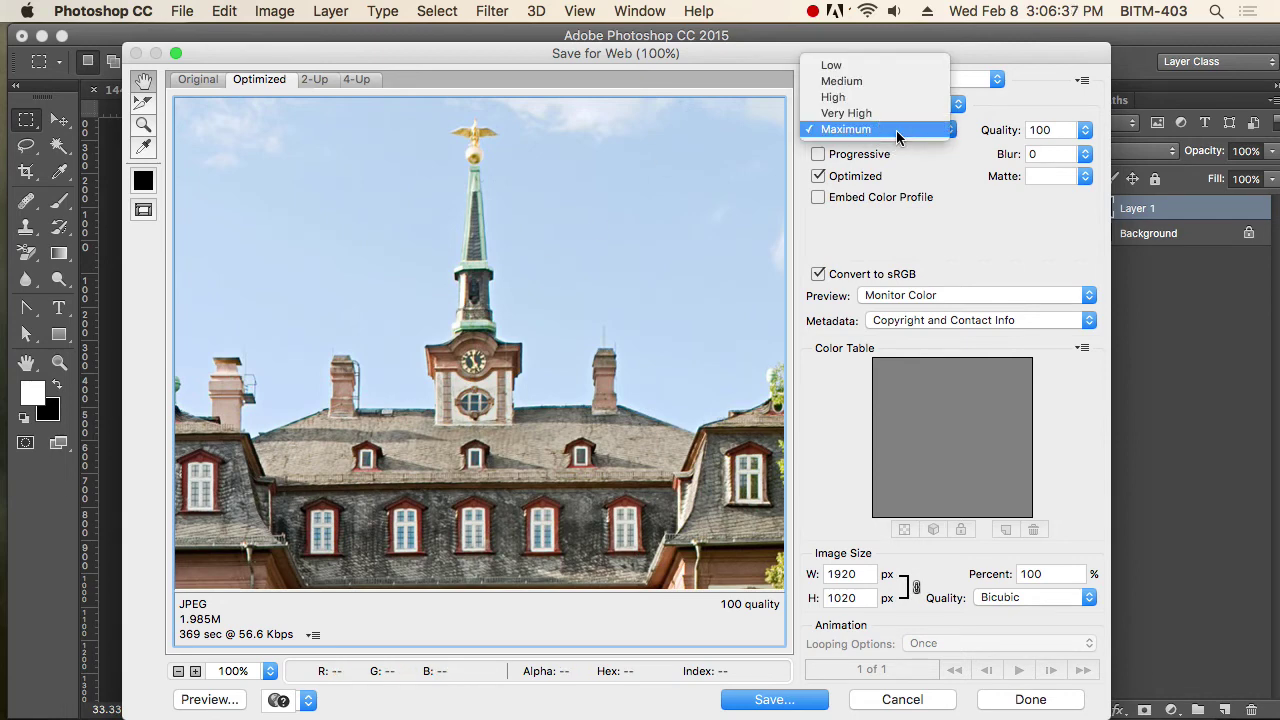
pyautogui.click(886, 75)
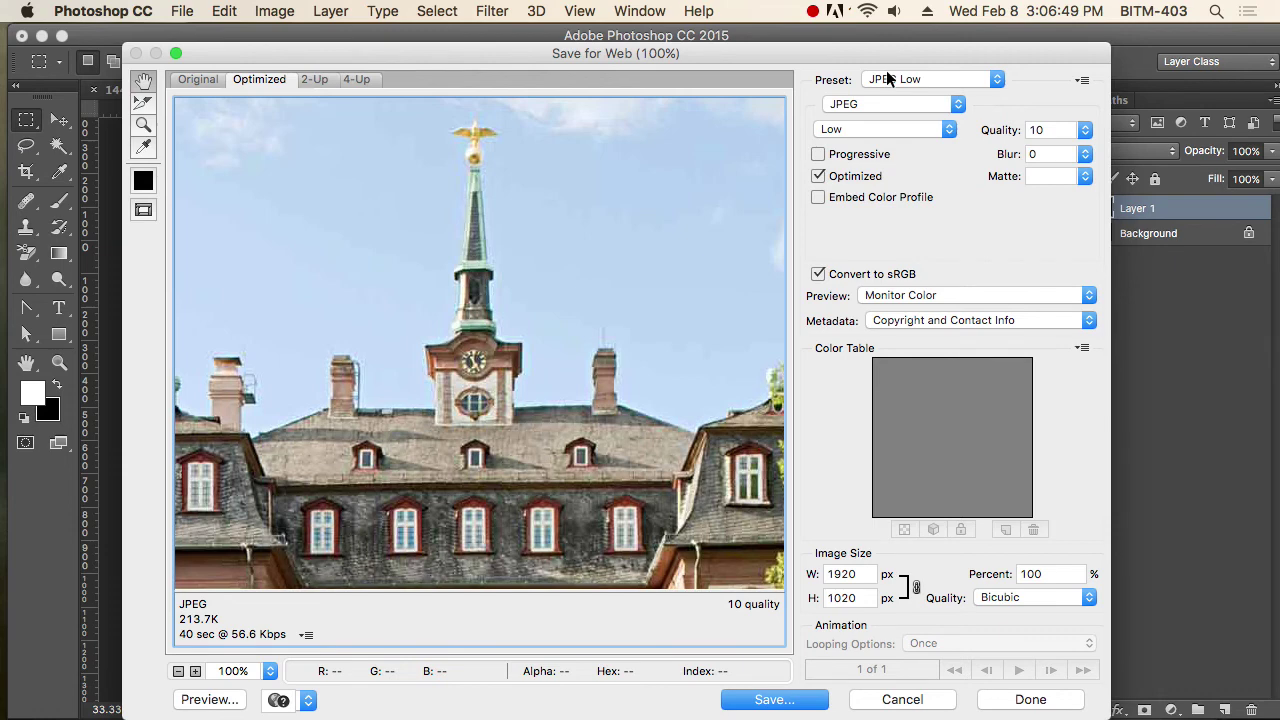
# Step: Set the JPEG compression quality to High and check the preview of the building's facade
pyautogui.click(889, 130)
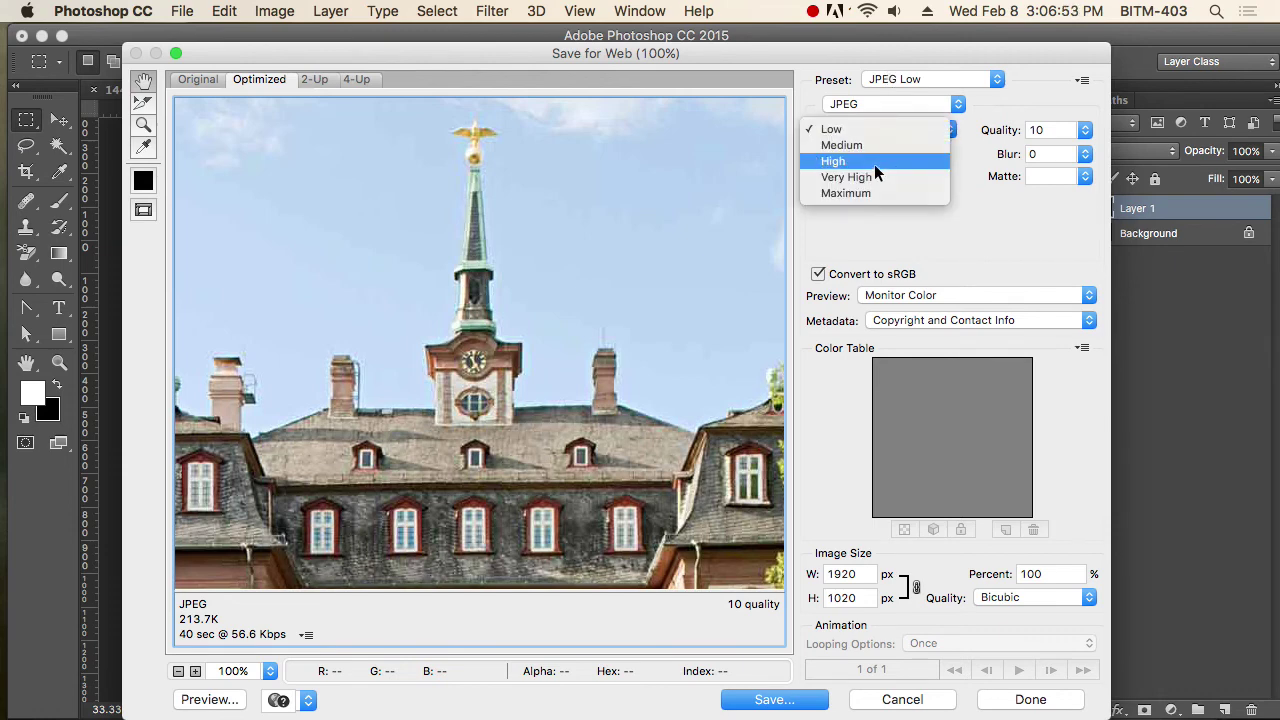
pyautogui.click(875, 166)
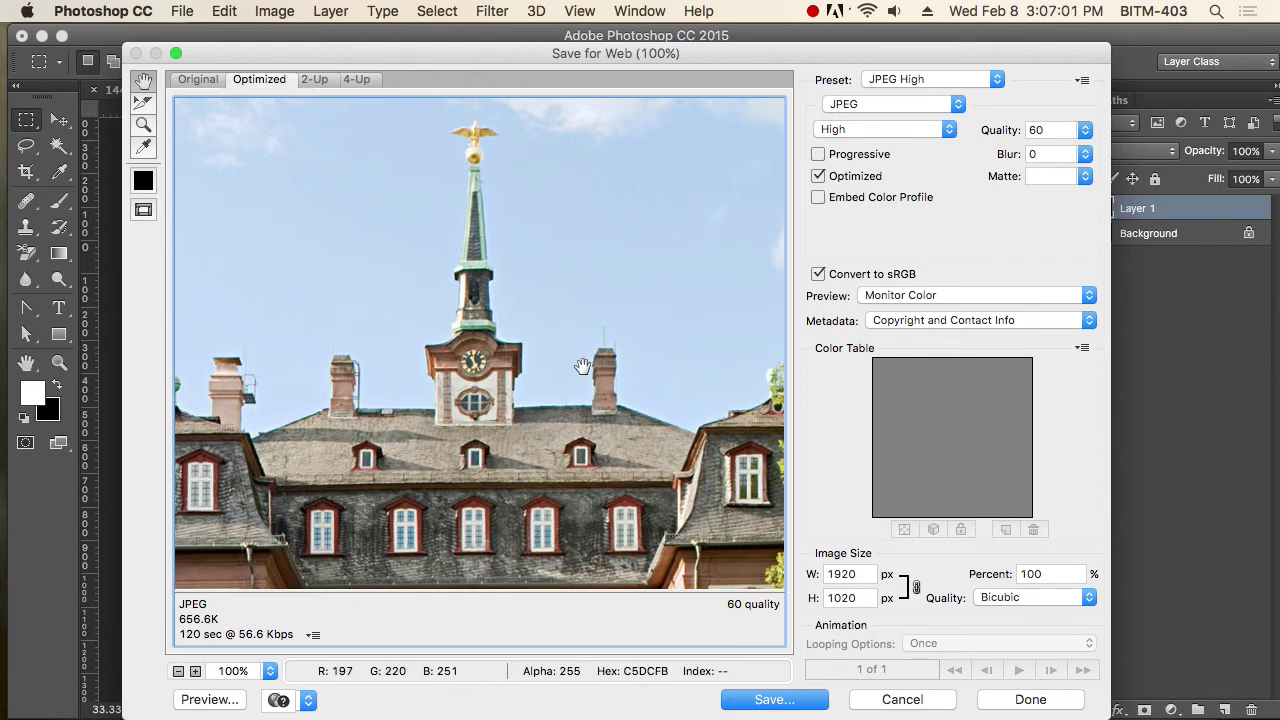
pyautogui.scroll(-10, 583, 366)
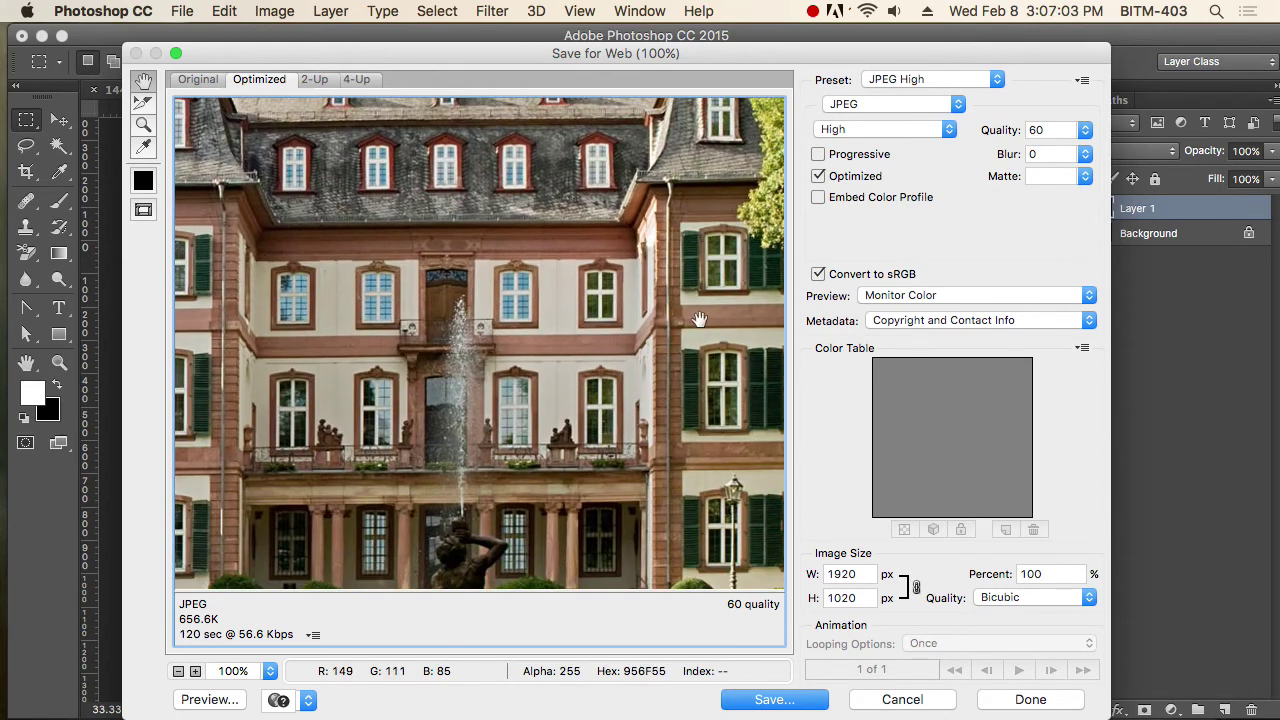
pyautogui.hscroll(3, 708, 233)
# Step: Save the optimized slider photo in the img folder as final-project-slider-image-1.jpg
pyautogui.click(777, 699)
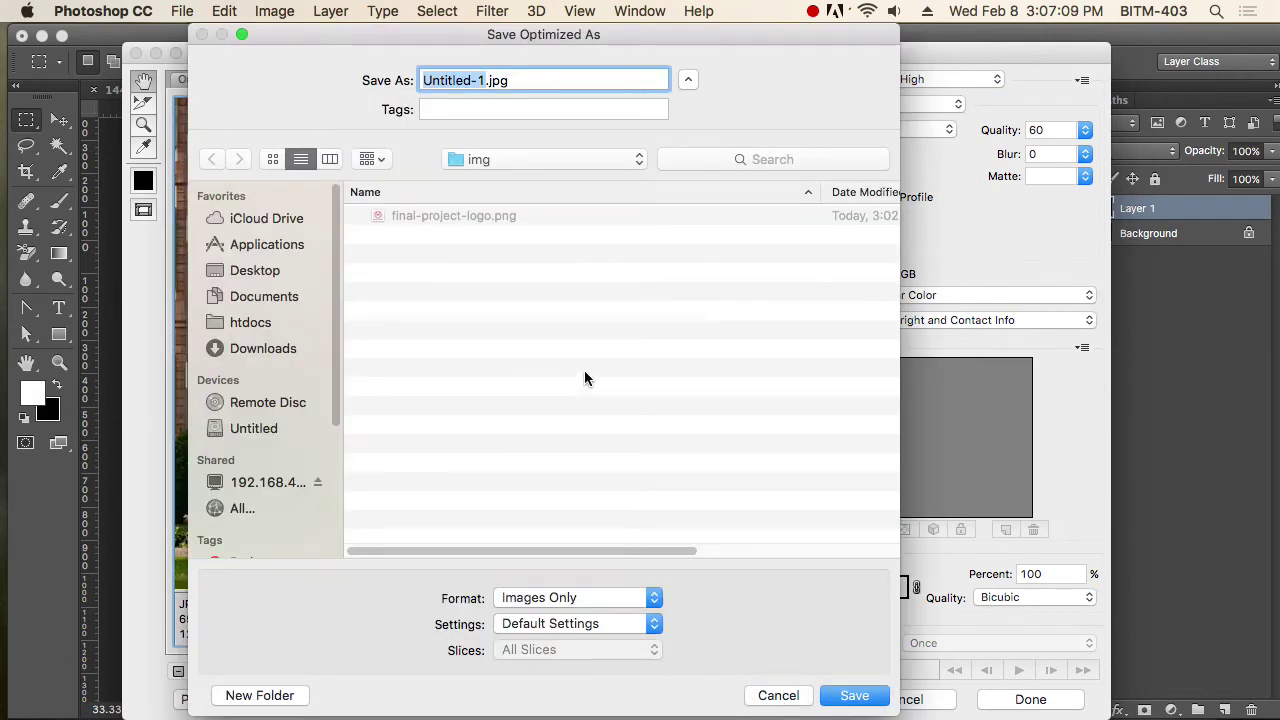
pyautogui.click(477, 216)
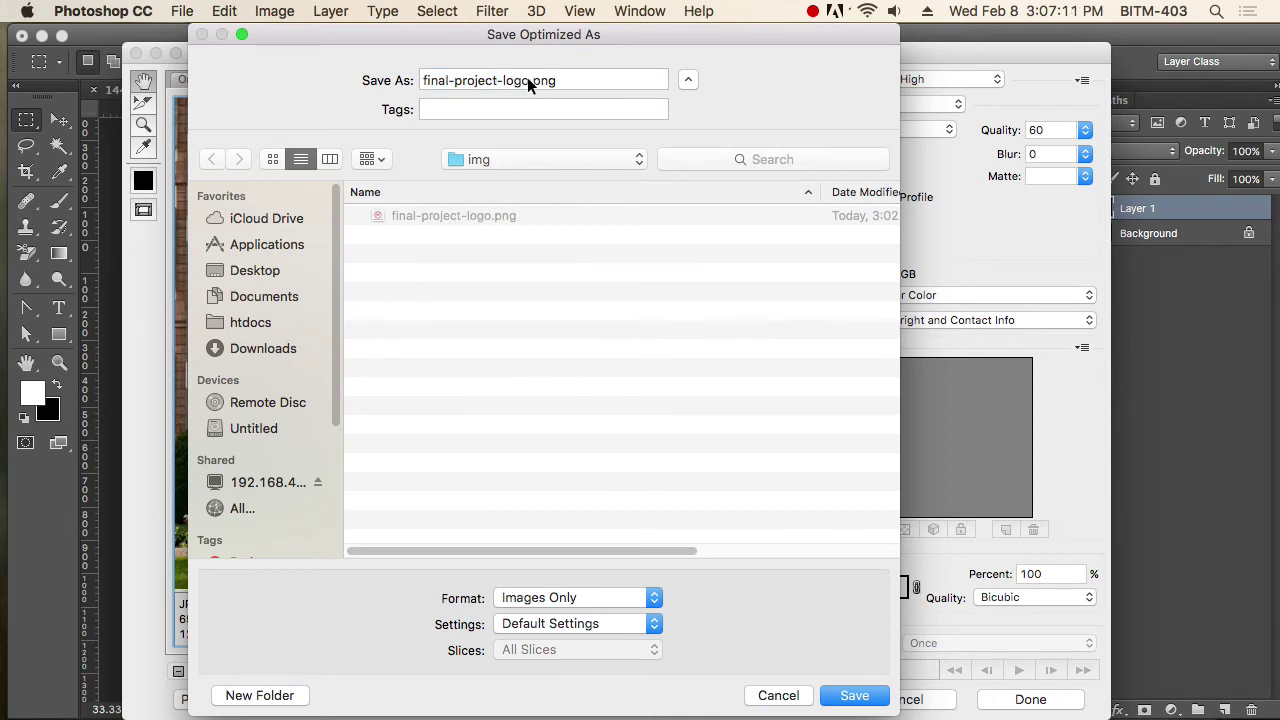
pyautogui.doubleClick(515, 80)
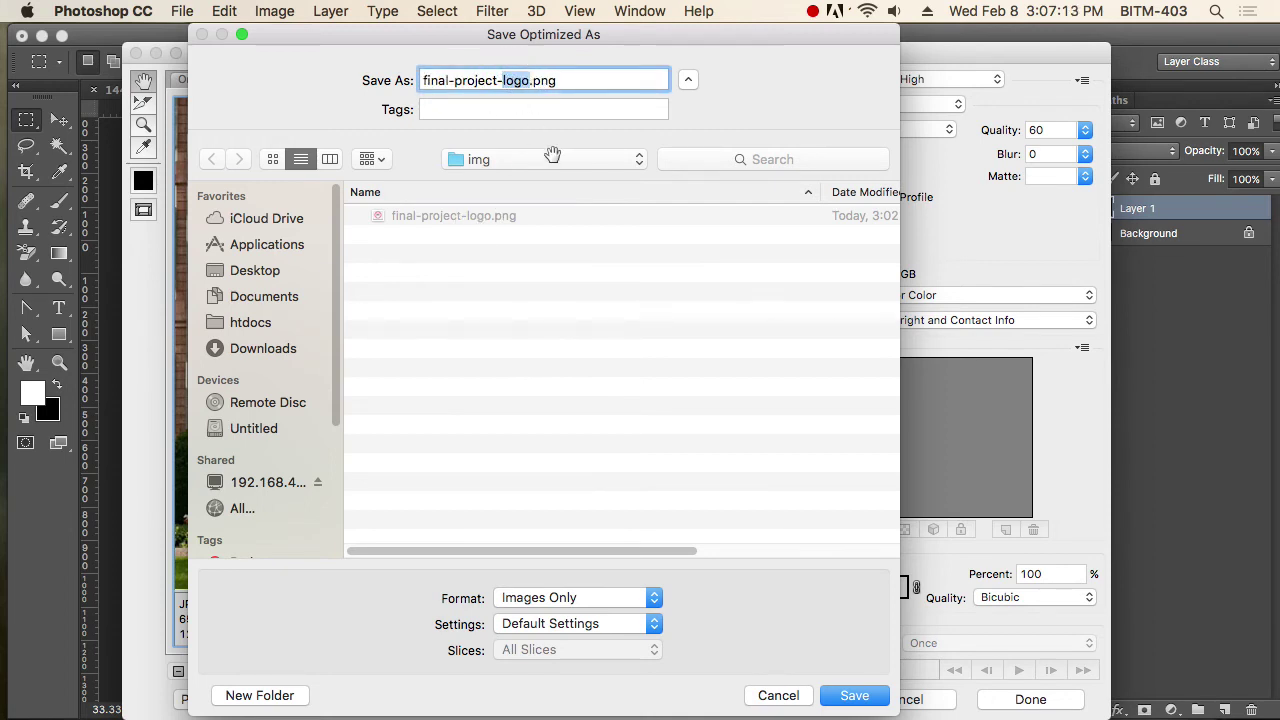
pyautogui.write('slider')
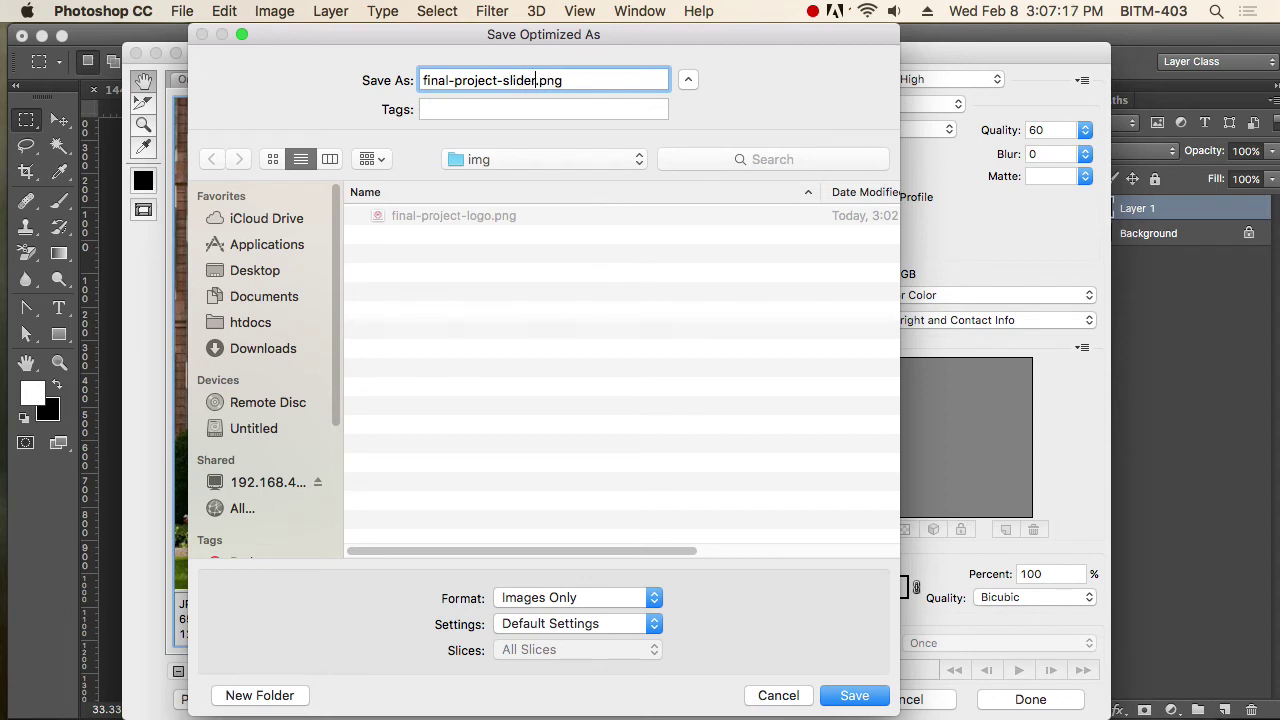
pyautogui.write('-image-1.jp')
pyautogui.click(855, 695)
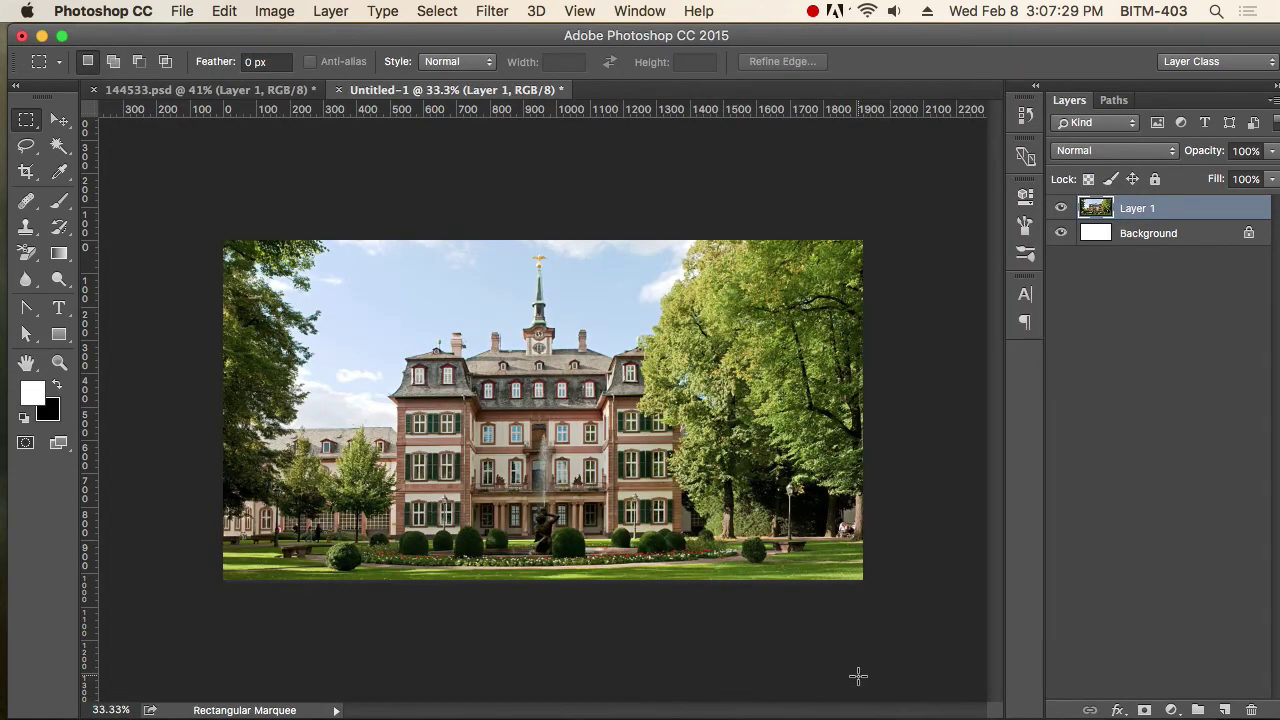
# Step: Clear the slider selection in 144533.psd and inspect the Free Transform bounds of the Faculty of Fine Arts photo, Layer 7
pyautogui.click(210, 90)
pyautogui.scroll(-5, 740, 447)
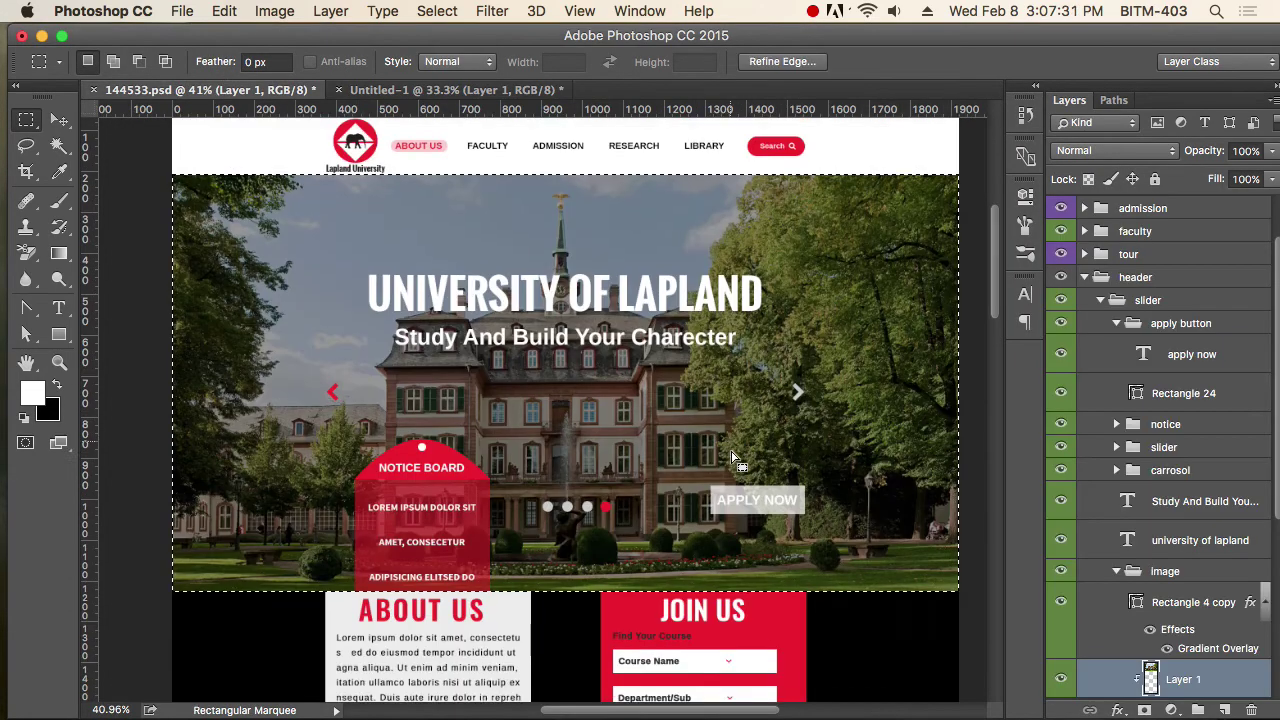
pyautogui.click(740, 447)
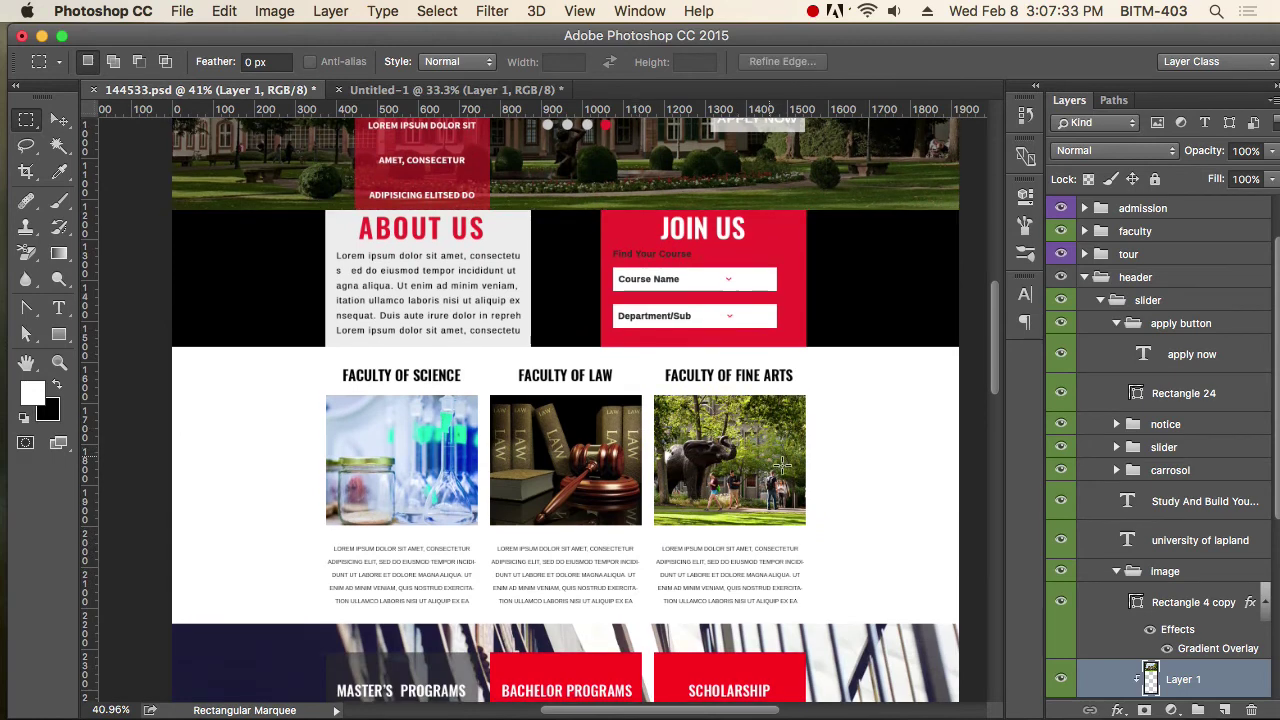
pyautogui.press('v')
pyautogui.rightClick(735, 452)
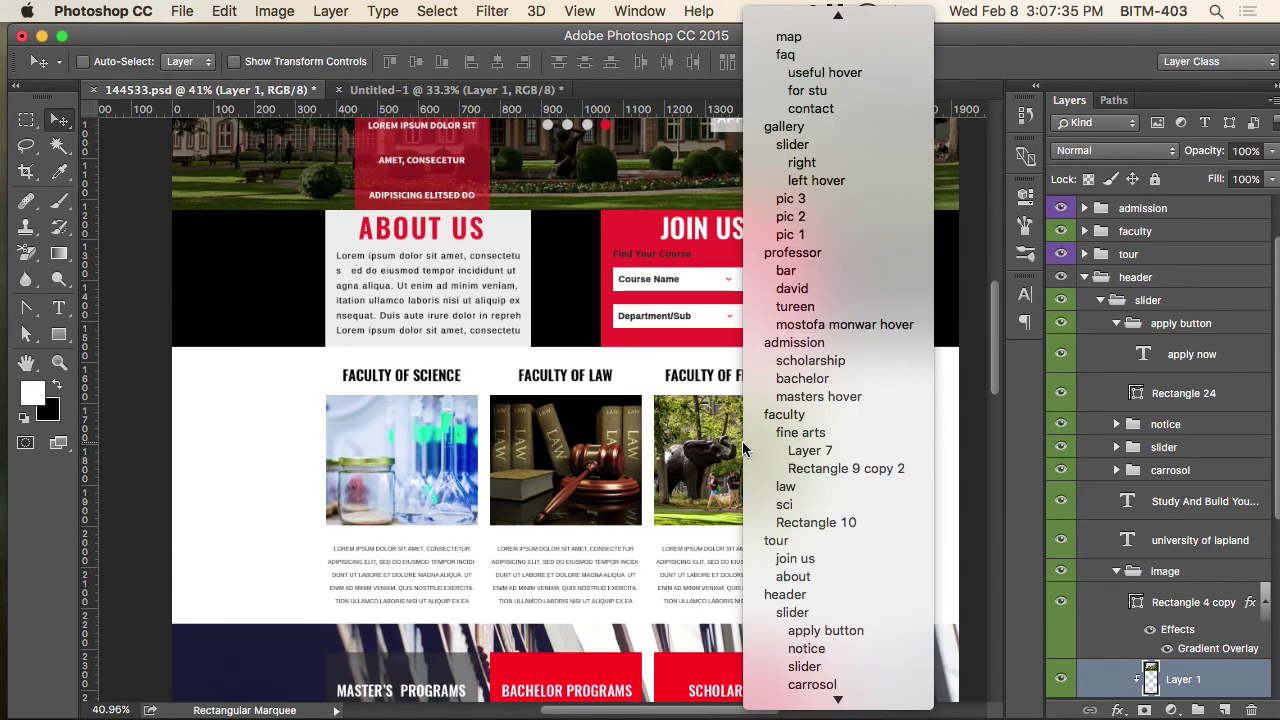
pyautogui.click(745, 451)
pyautogui.hotkey('ctrl', 't')
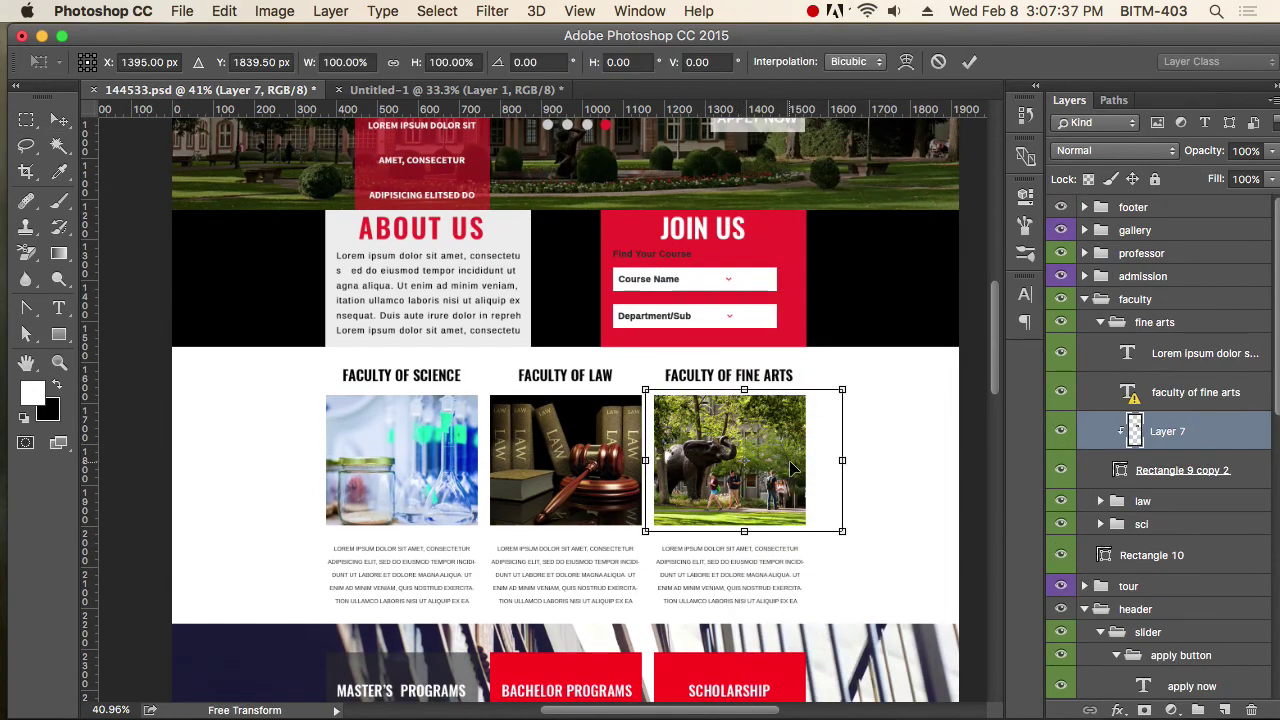
pyautogui.press('Return')
pyautogui.scroll(-15, 806, 480)
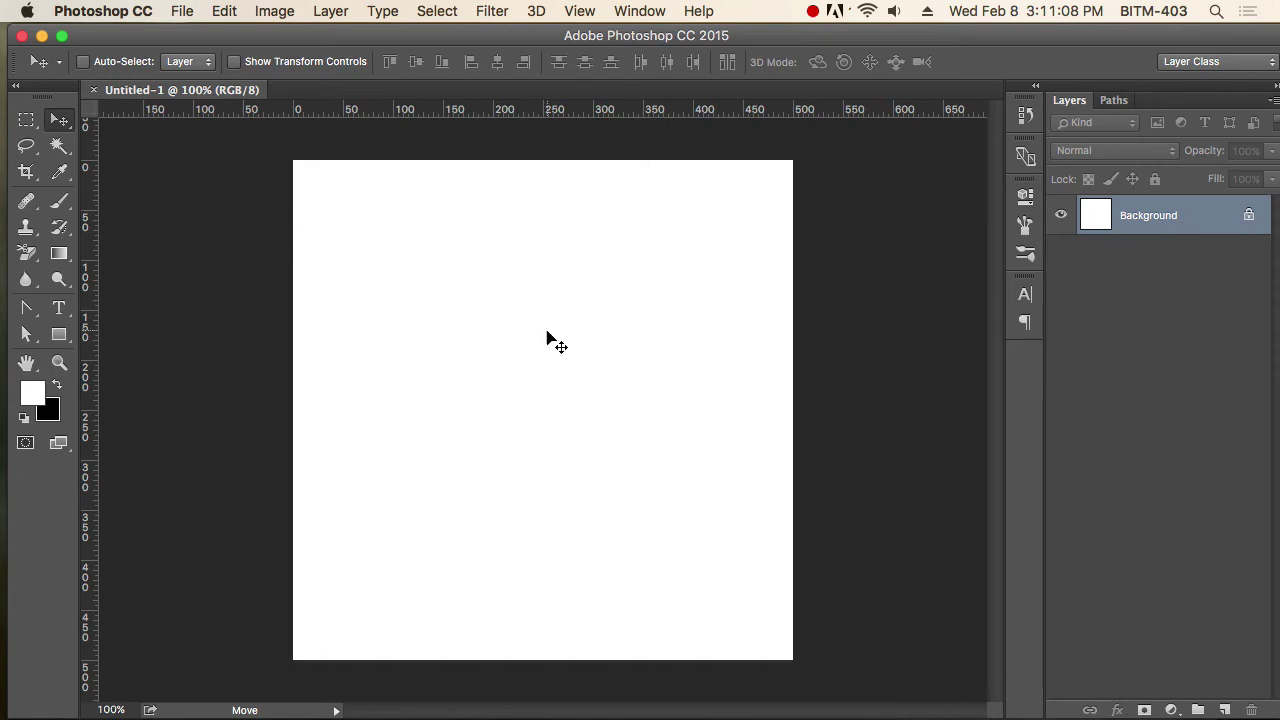
# Step: Draw a circle shape about 86 px in diameter near the middle of the canvas and fill it red
pyautogui.click(59, 334)
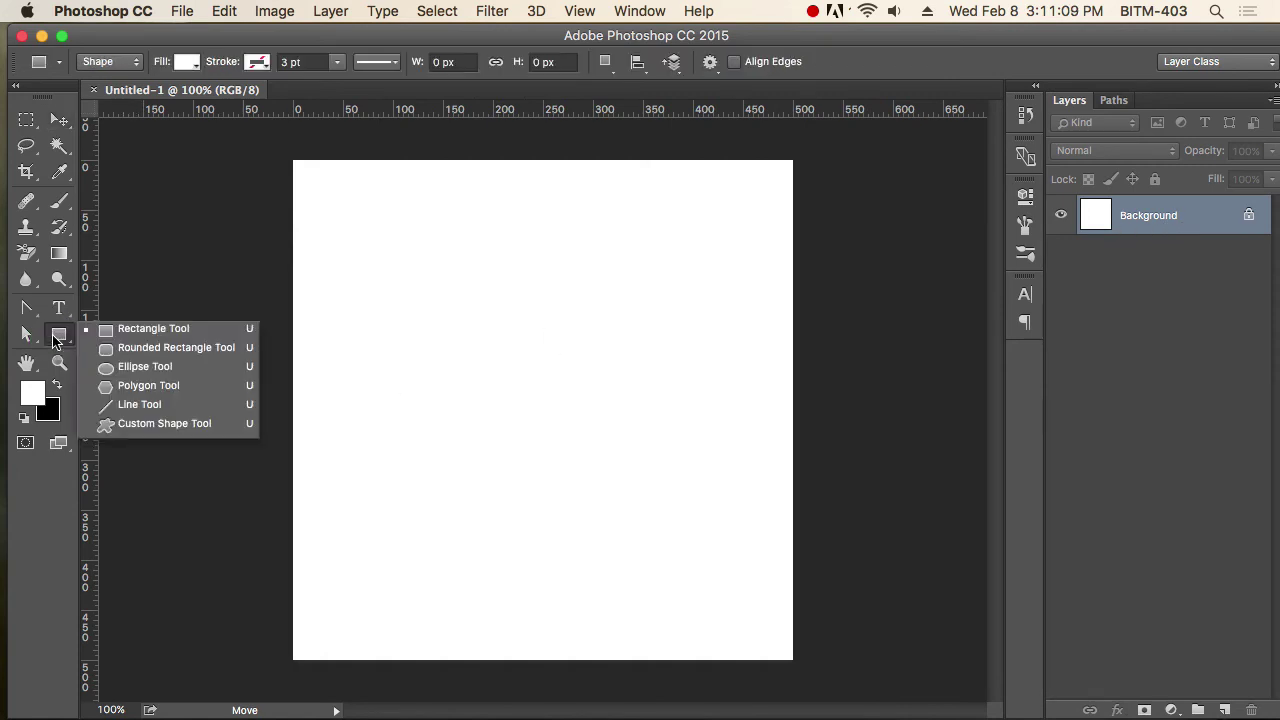
pyautogui.click(145, 367)
pyautogui.moveTo(540, 401); pyautogui.dragTo(583, 446)
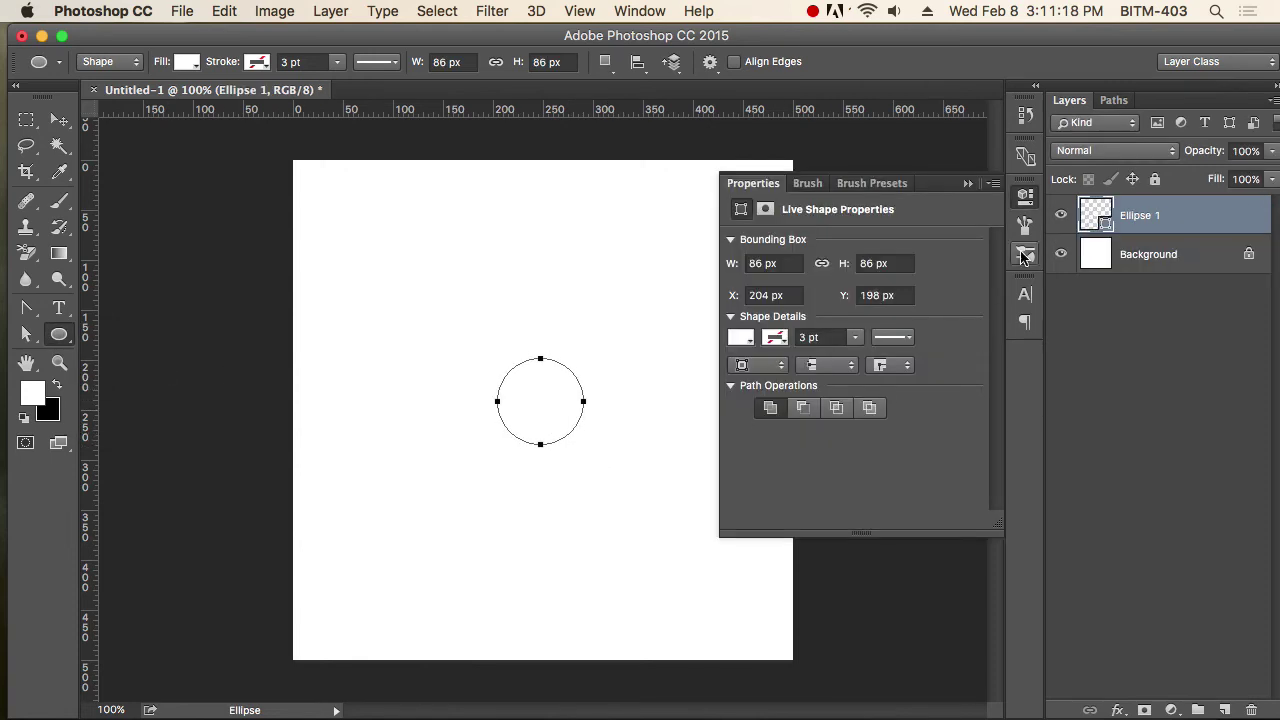
pyautogui.click(1025, 195)
pyautogui.doubleClick(1100, 220)
pyautogui.moveTo(948, 194); pyautogui.dragTo(1073, 136)
pyautogui.click(1179, 165)
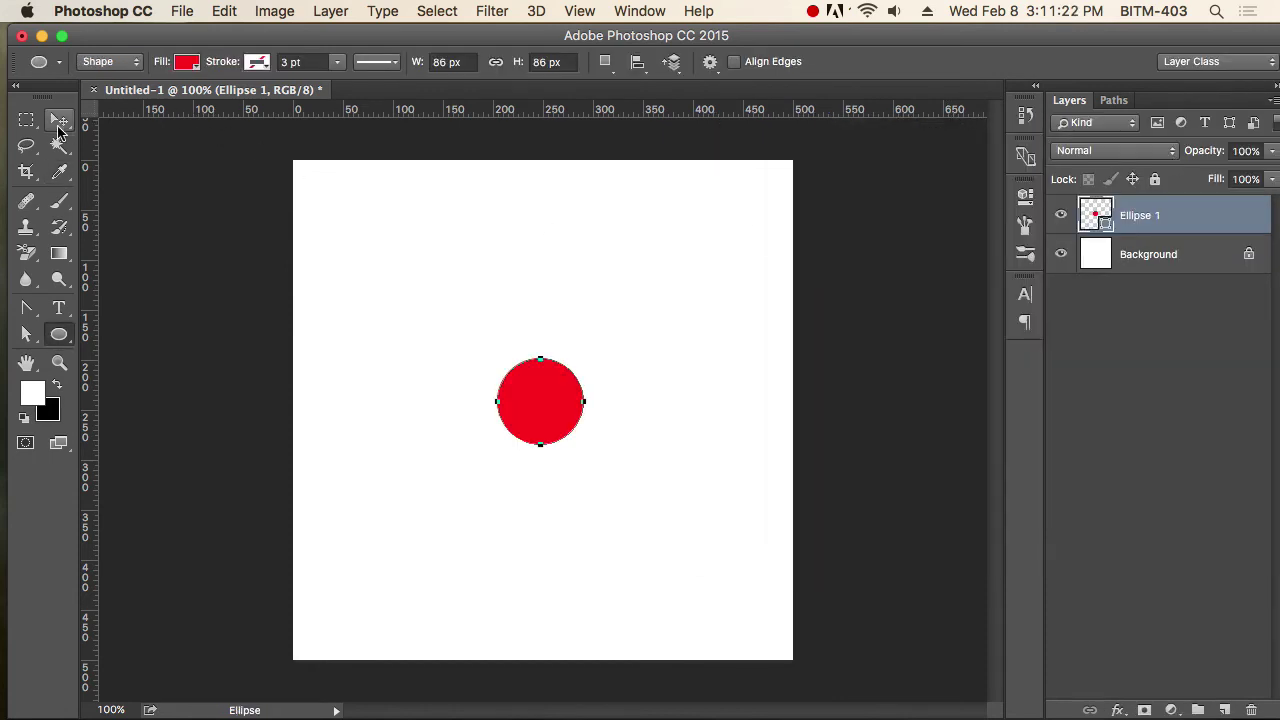
# Step: Centre the red circle vertically and horizontally on the whole canvas and clear the selection
pyautogui.click(59, 121)
pyautogui.press('super+a')
pyautogui.click(416, 61)
pyautogui.click(497, 61)
pyautogui.press('super+d')
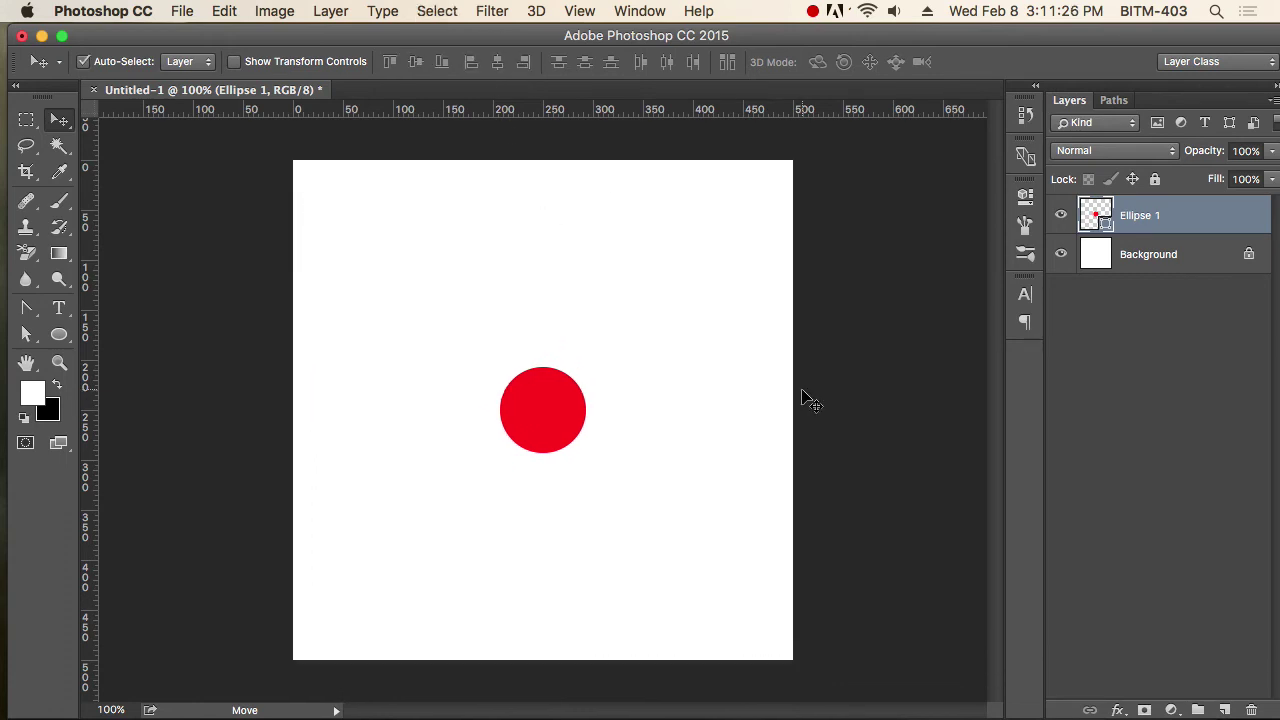
# Step: Duplicate the red circle and enlarge the copy from its centre to about 129 px in diameter
pyautogui.press('super+j')
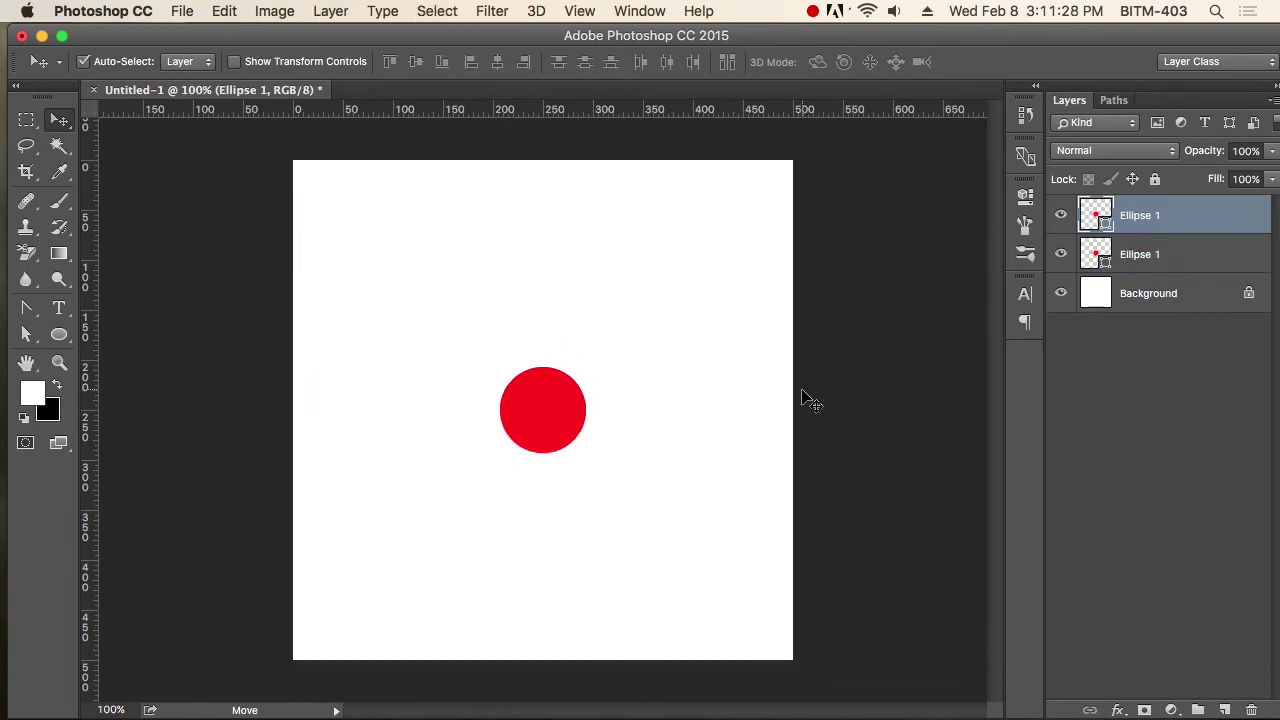
pyautogui.press('super+t')
pyautogui.moveTo(586, 451); pyautogui.dragTo(610, 472)
pyautogui.press('Return')
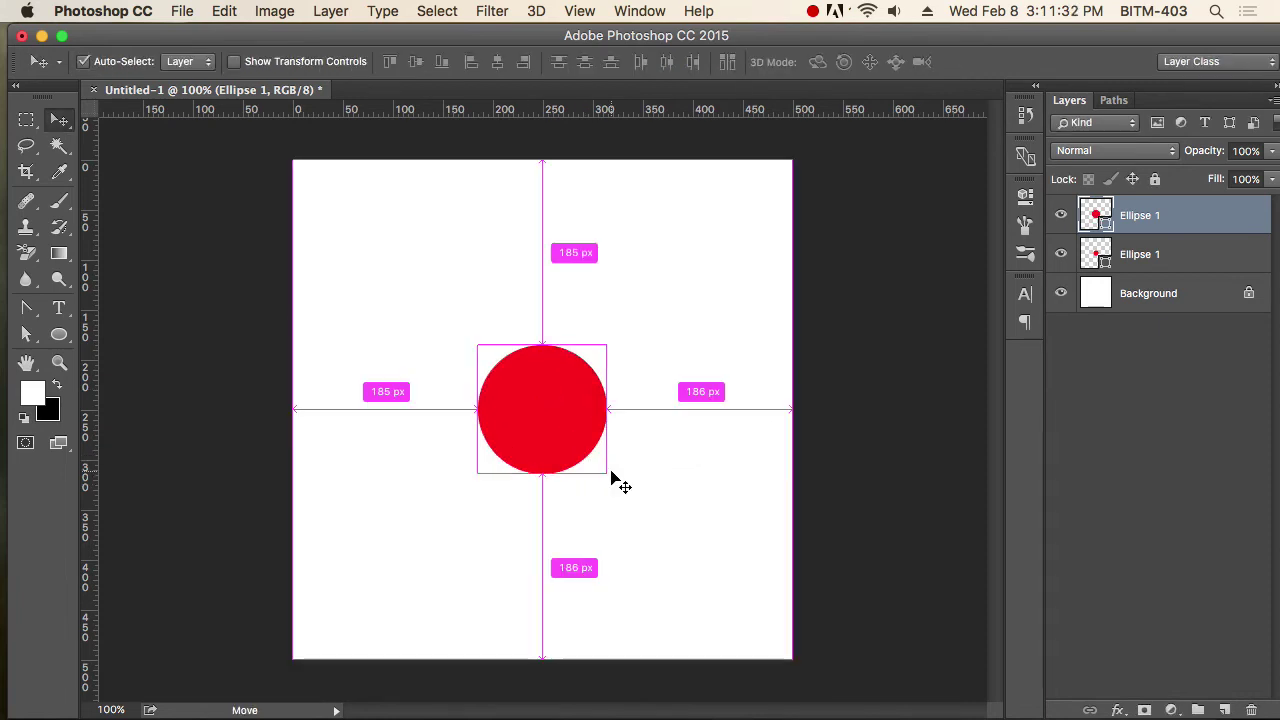
# Step: Duplicate the enlarged circle and scale this third circle from its centre to about 179 px in diameter
pyautogui.press('super+j')
pyautogui.press('super+t')
pyautogui.moveTo(607, 473); pyautogui.dragTo(640, 501)
pyautogui.press('Return')
pyautogui.press('super')
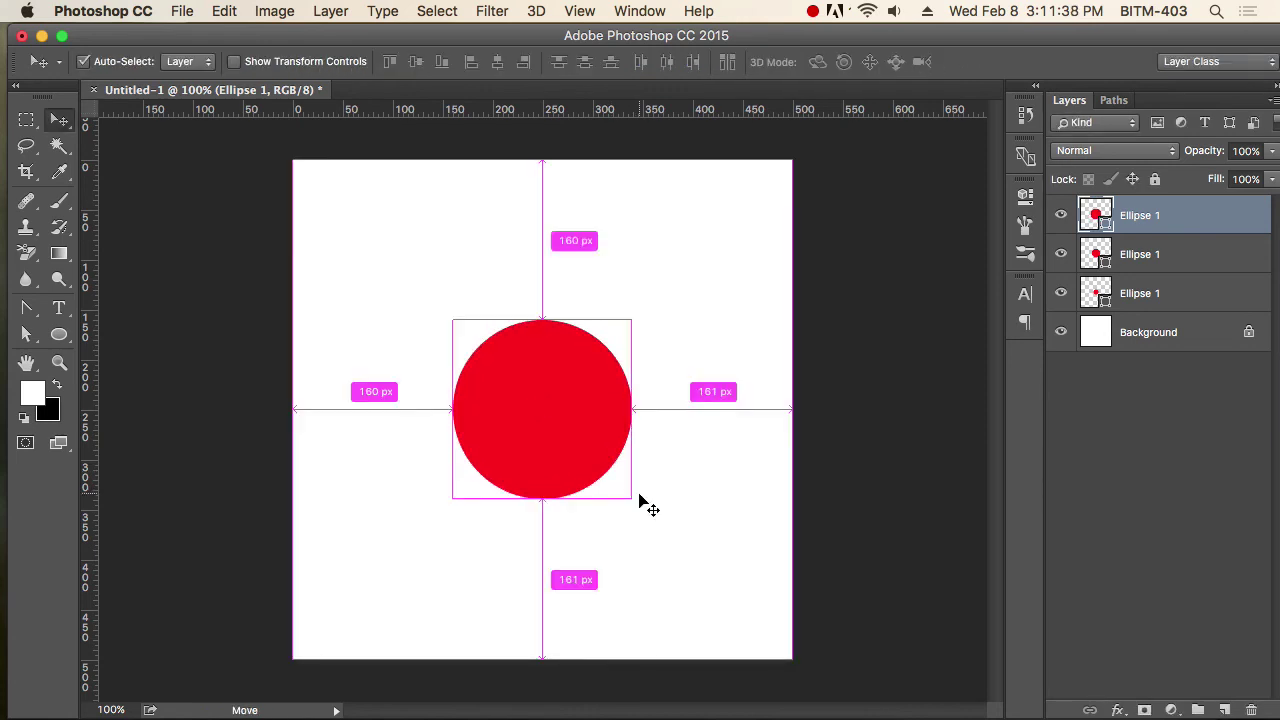
# Step: Duplicate the third circle and scale the copy from its centre to about 228 px in diameter
pyautogui.press('super+j')
pyautogui.press('super+t')
pyautogui.moveTo(631, 500); pyautogui.dragTo(689, 551)
pyautogui.press('Return')
pyautogui.press('super')
# Step: Duplicate the fourth circle and enlarge this fifth circle from its centre to about 283 px in diameter
pyautogui.press('super+j')
pyautogui.press('super+t')
pyautogui.press('Return')
# Step: Add a sixth circle by duplicating the fifth and scaling it from its centre to about 349 px in diameter
pyautogui.press('super+j')
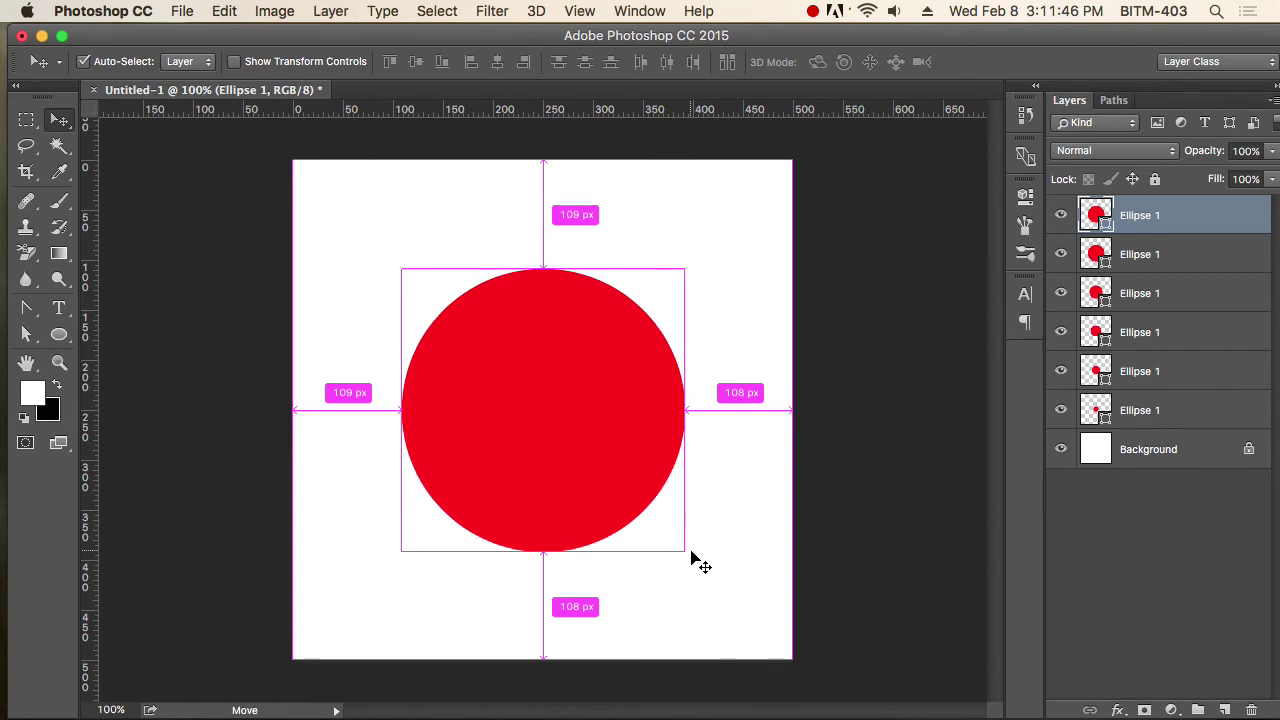
pyautogui.press('super+t')
pyautogui.moveTo(688, 551); pyautogui.dragTo(720, 587)
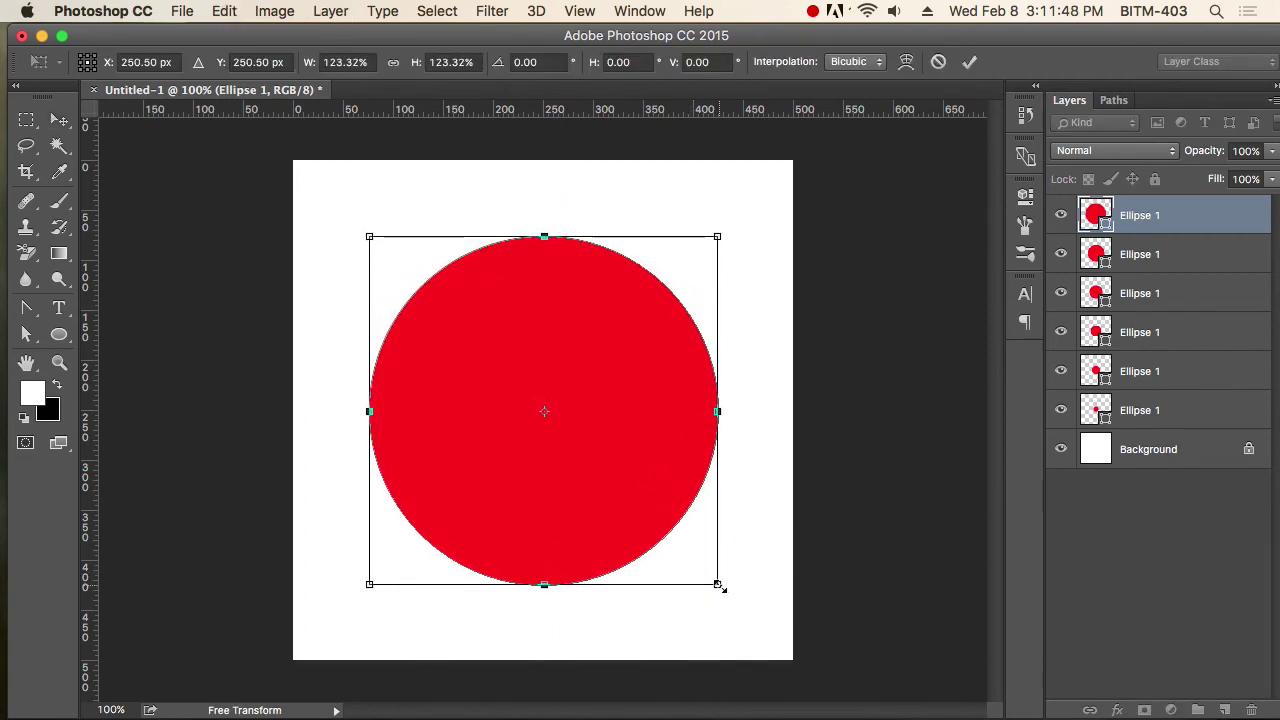
pyautogui.press('Return')
pyautogui.moveTo(1061, 216)
pyautogui.mouseDown()
pyautogui.moveTo(1070, 385)
pyautogui.moveTo(1048, 220)
pyautogui.mouseUp()
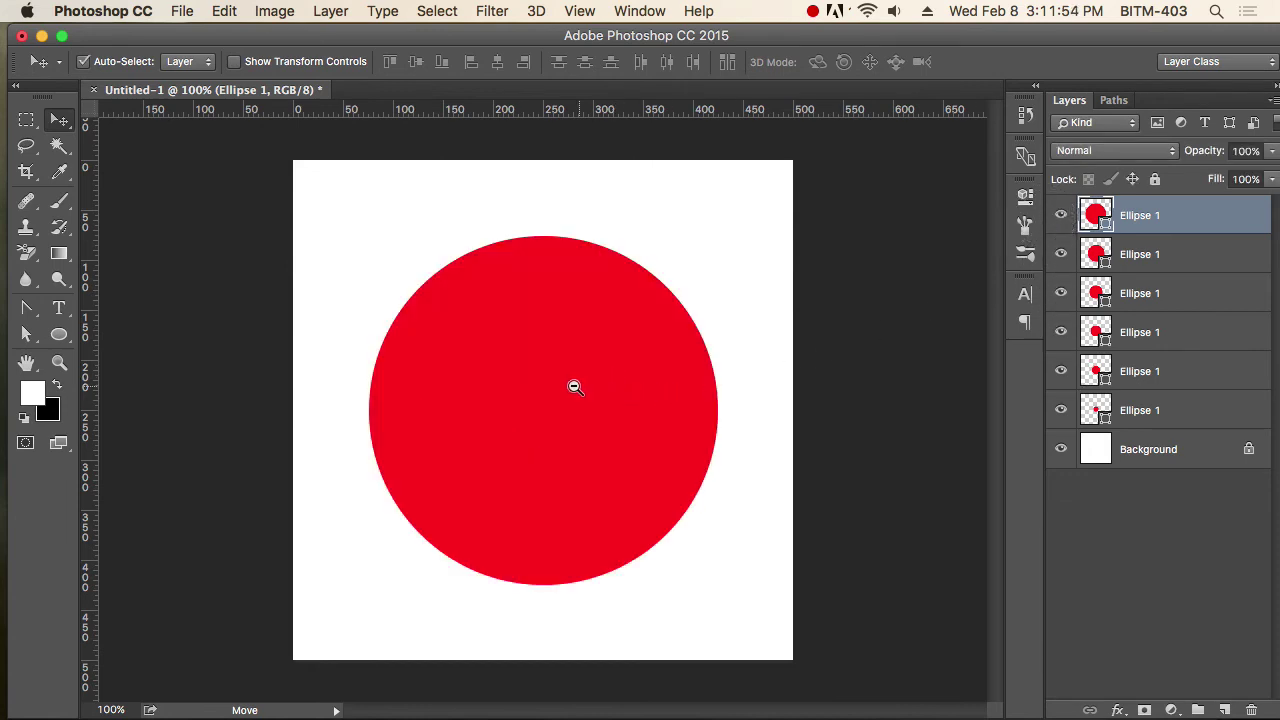
# Step: Show the Timeline and create a frame animation from the circle document
pyautogui.press('super+minus')
pyautogui.click(637, 10)
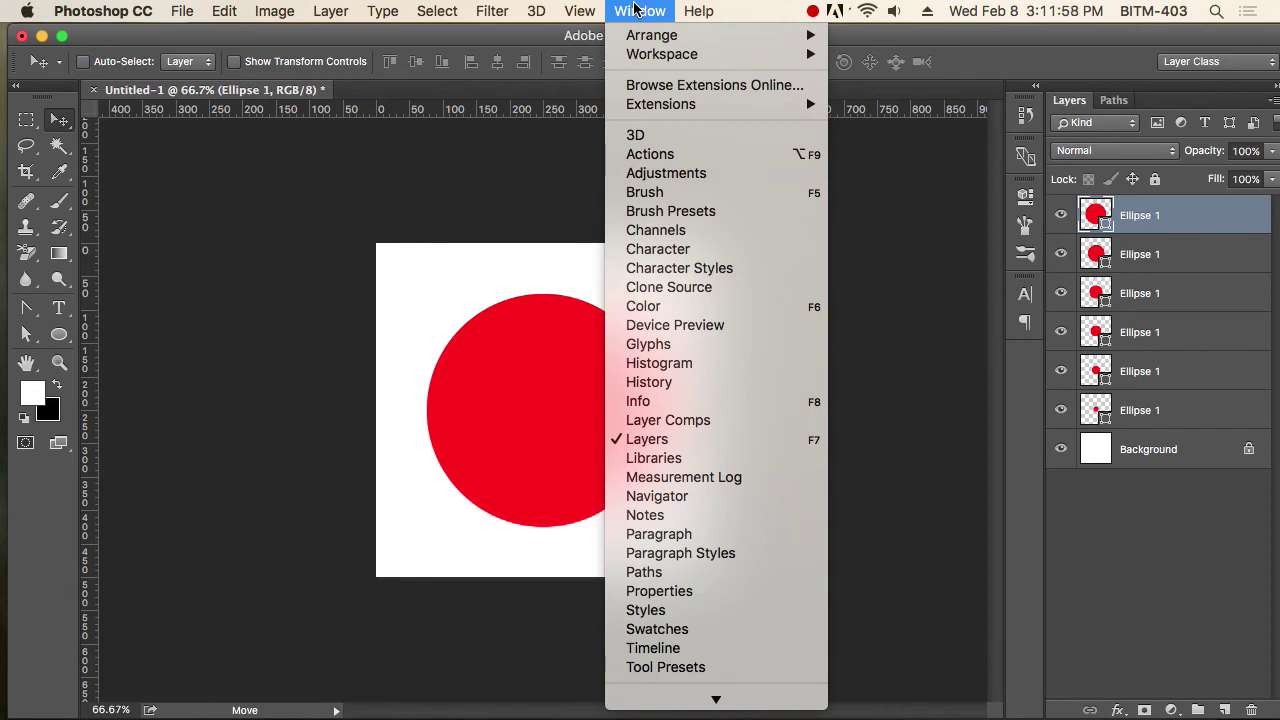
pyautogui.click(688, 651)
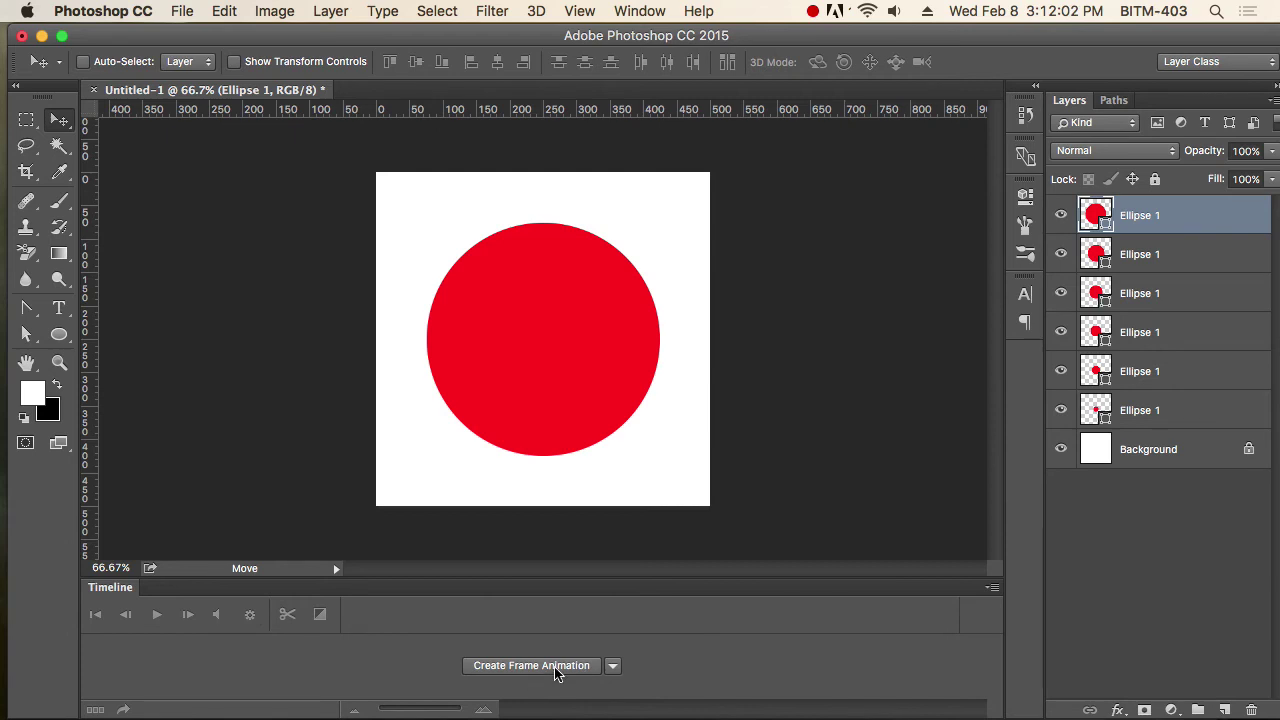
pyautogui.click(614, 670)
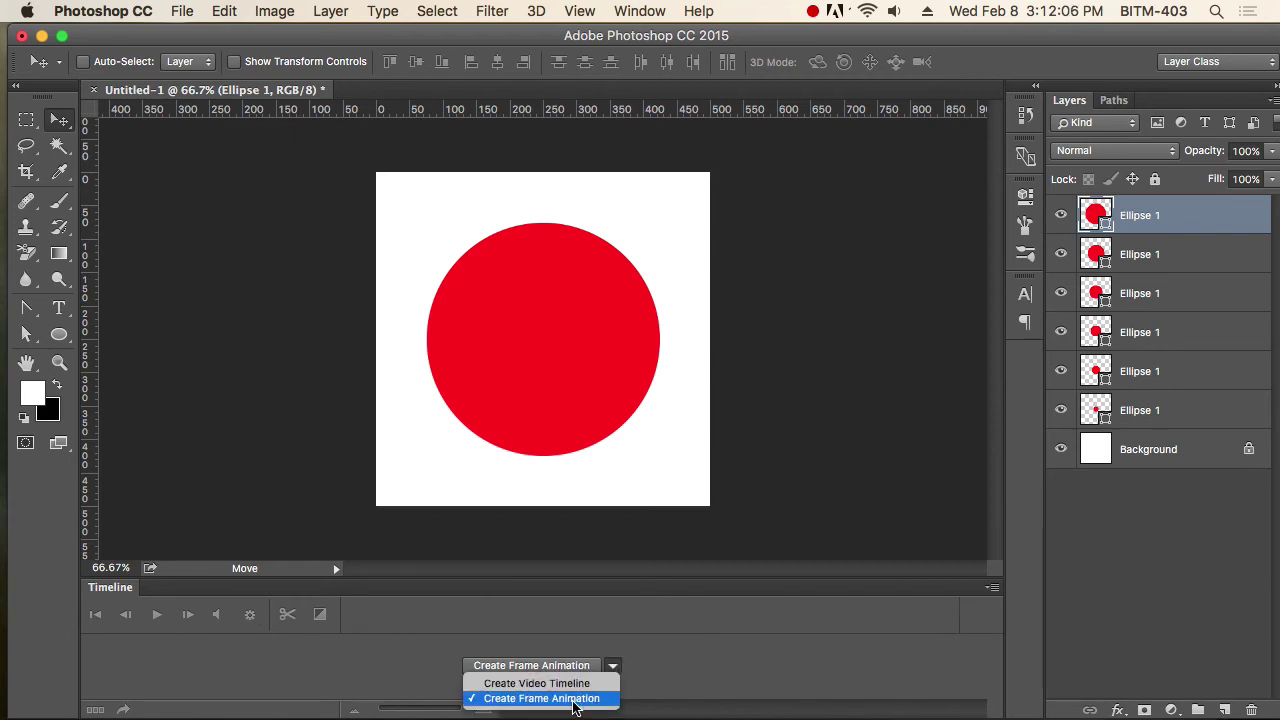
pyautogui.click(540, 699)
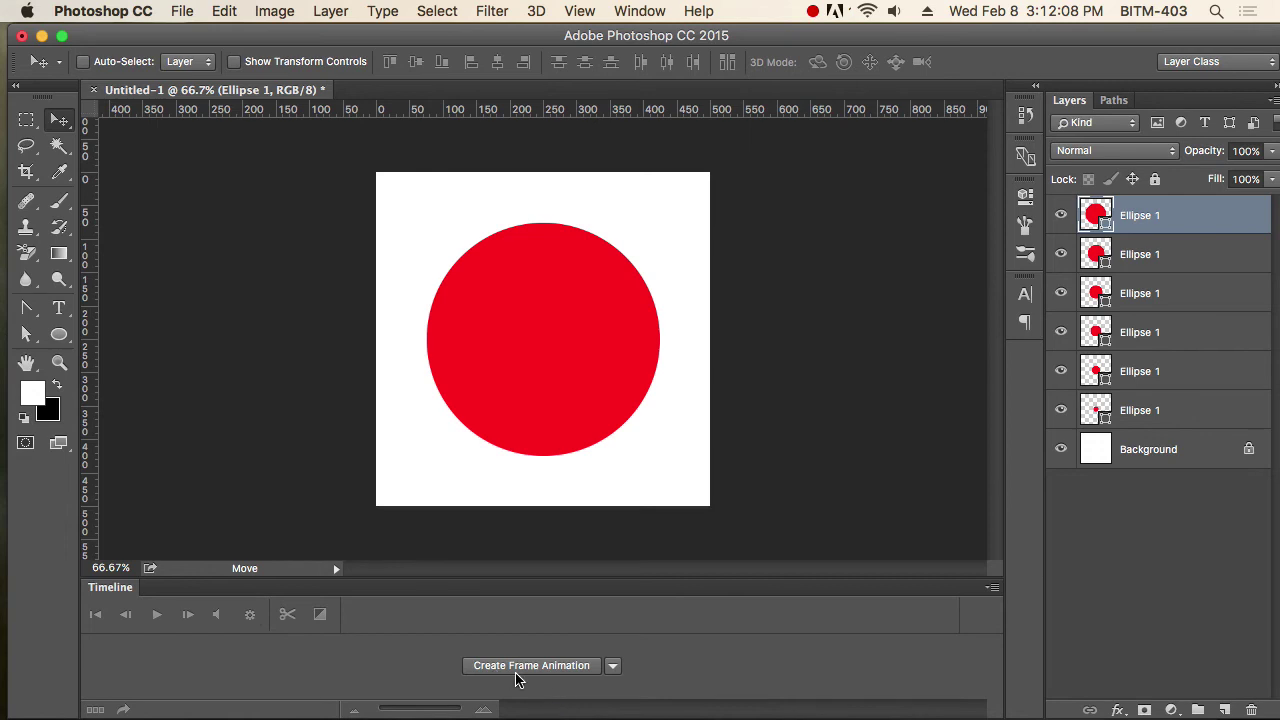
pyautogui.click(516, 673)
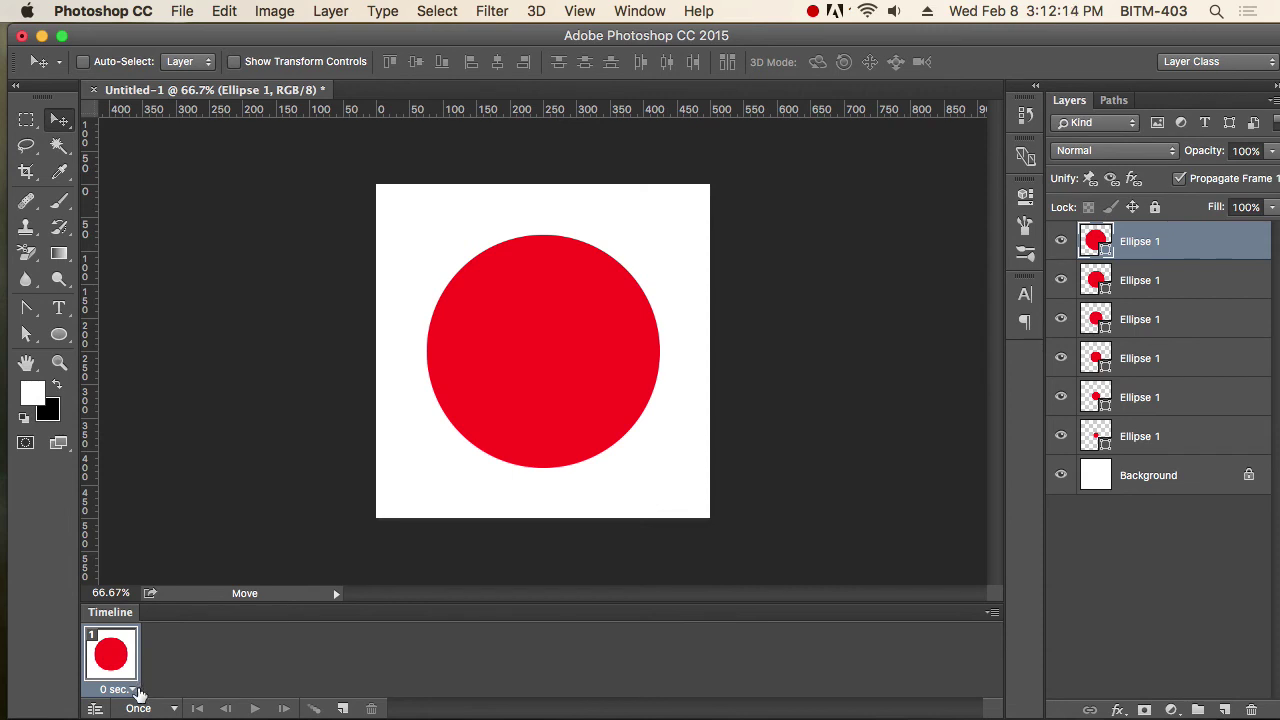
# Step: Set the first frame's delay to 0.2 seconds and hide every circle except the smallest in it
pyautogui.click(137, 690)
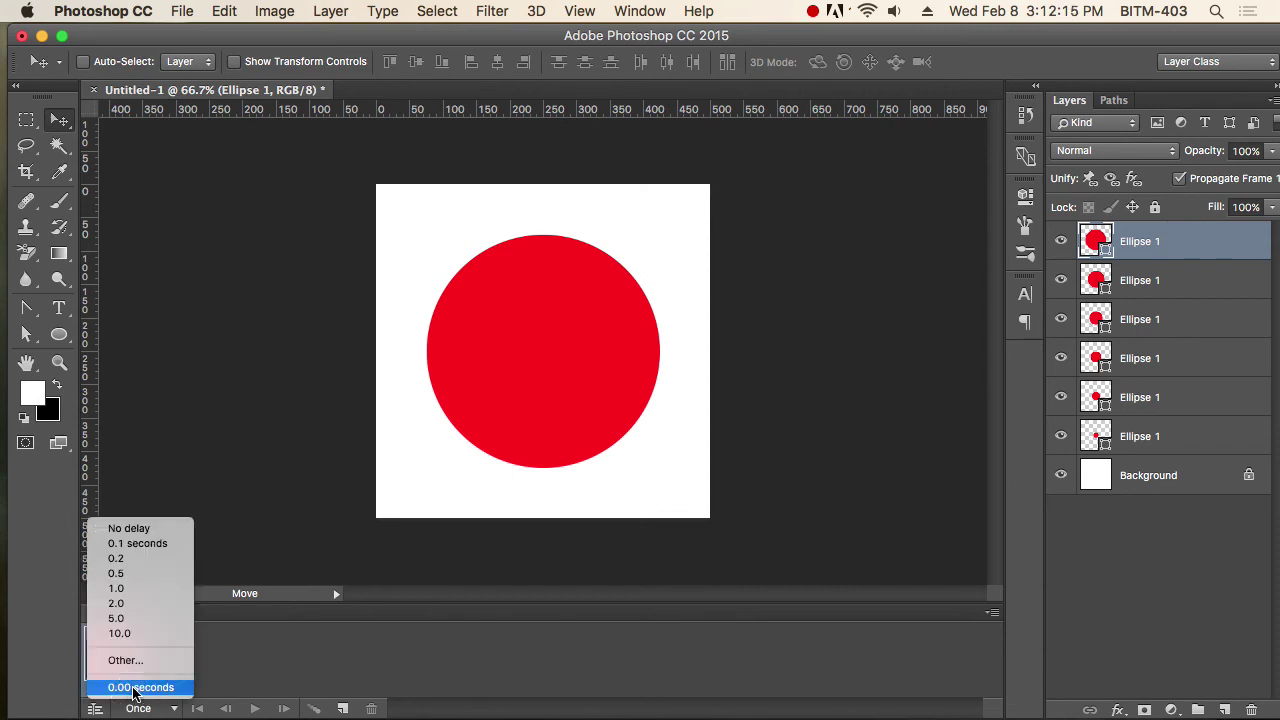
pyautogui.click(148, 560)
pyautogui.moveTo(1061, 241); pyautogui.dragTo(1065, 401)
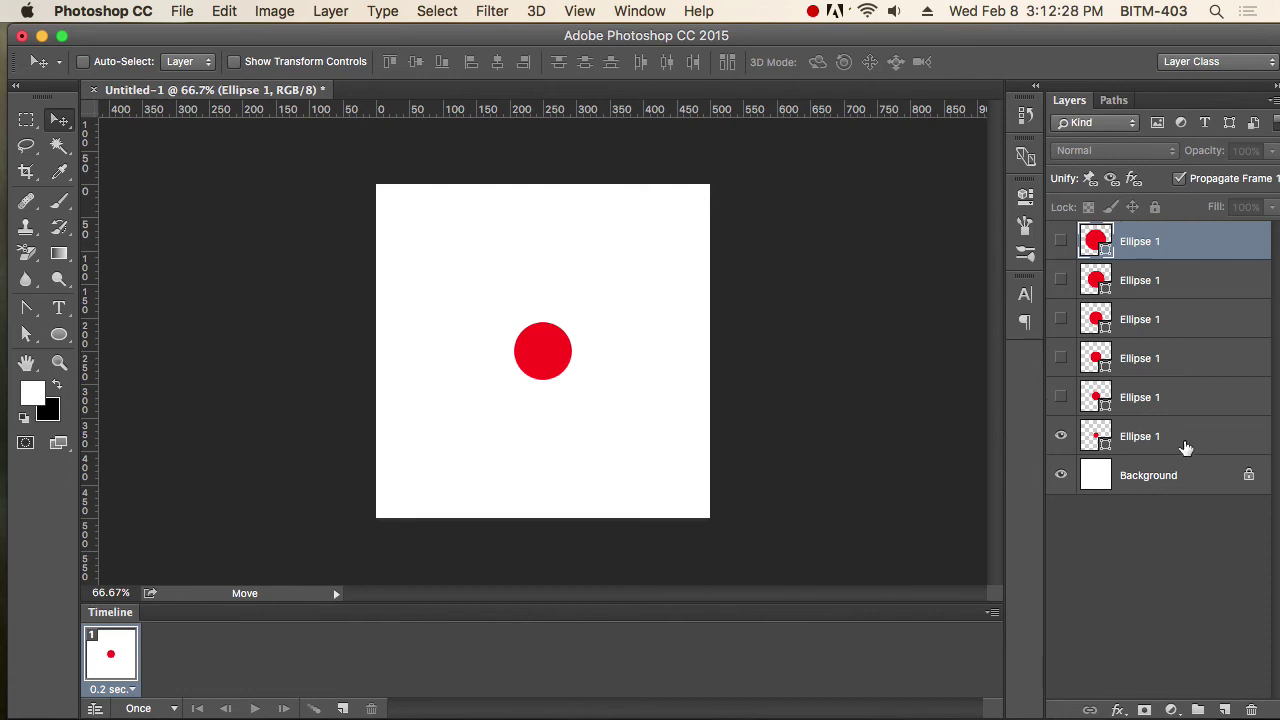
# Step: Add frames 2 to 6 to the animation, making the next larger circle visible in each new frame
pyautogui.click(344, 710)
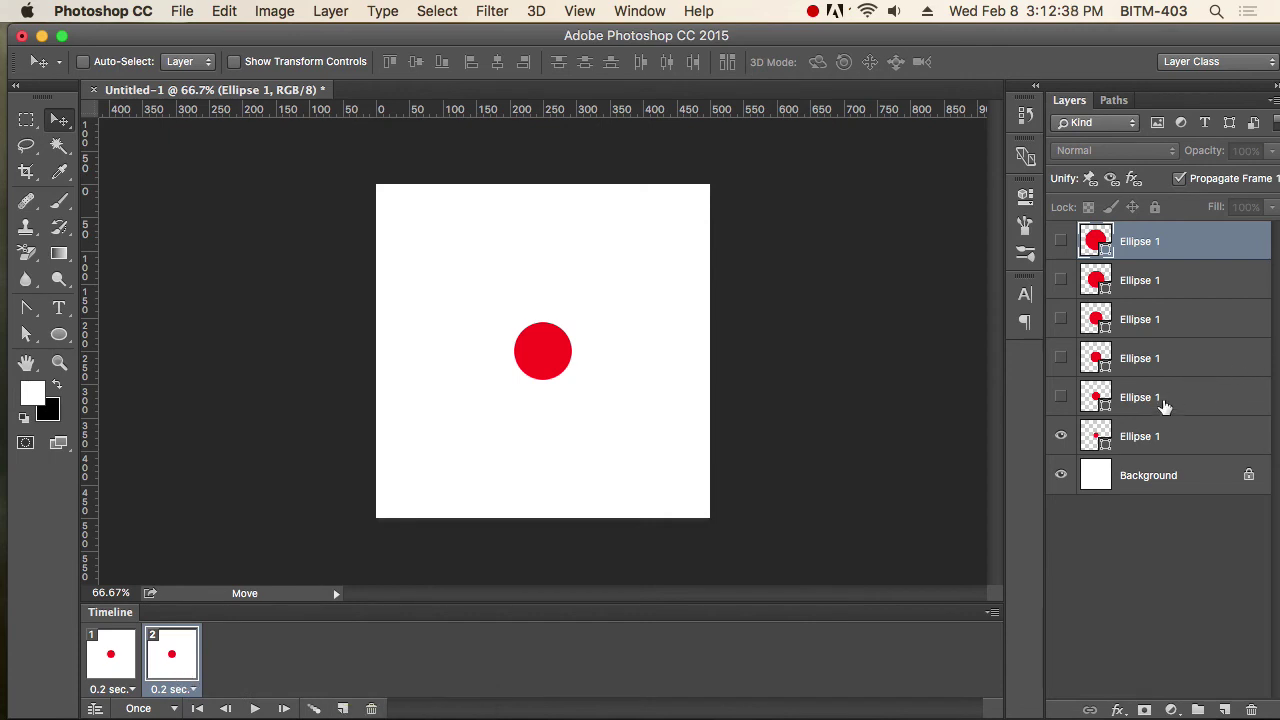
pyautogui.click(1061, 397)
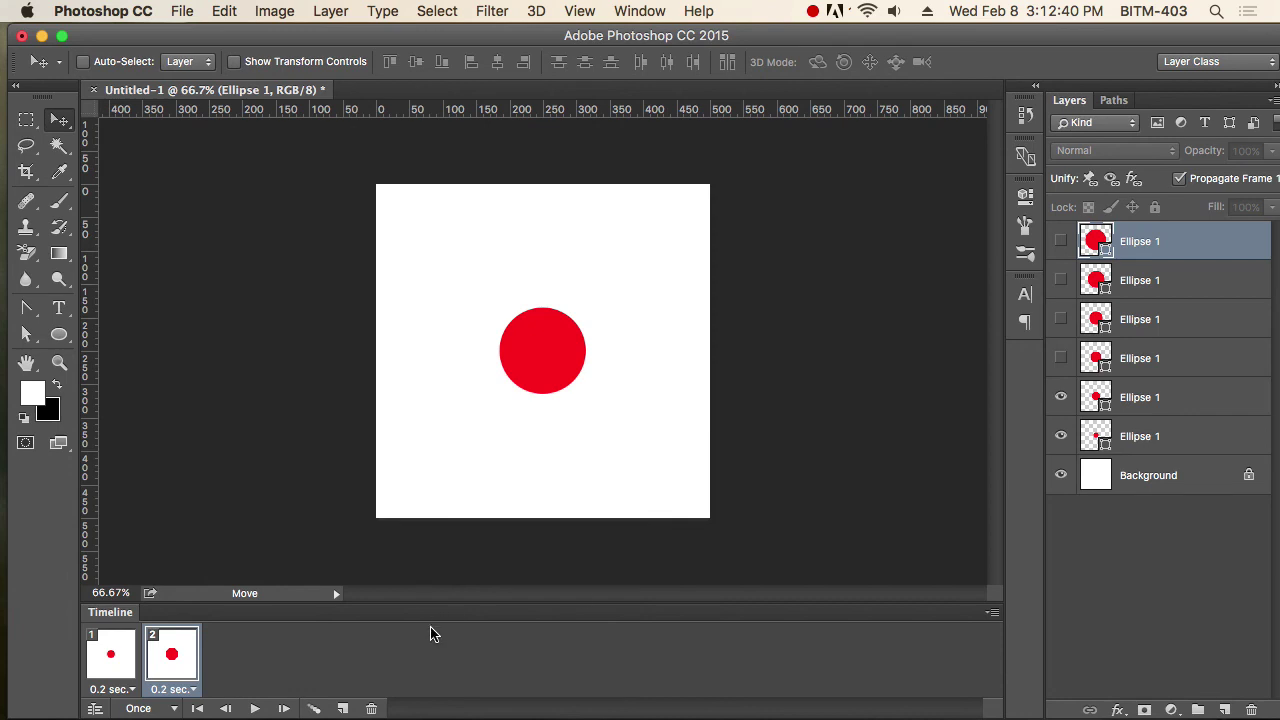
pyautogui.click(344, 708)
pyautogui.click(1061, 358)
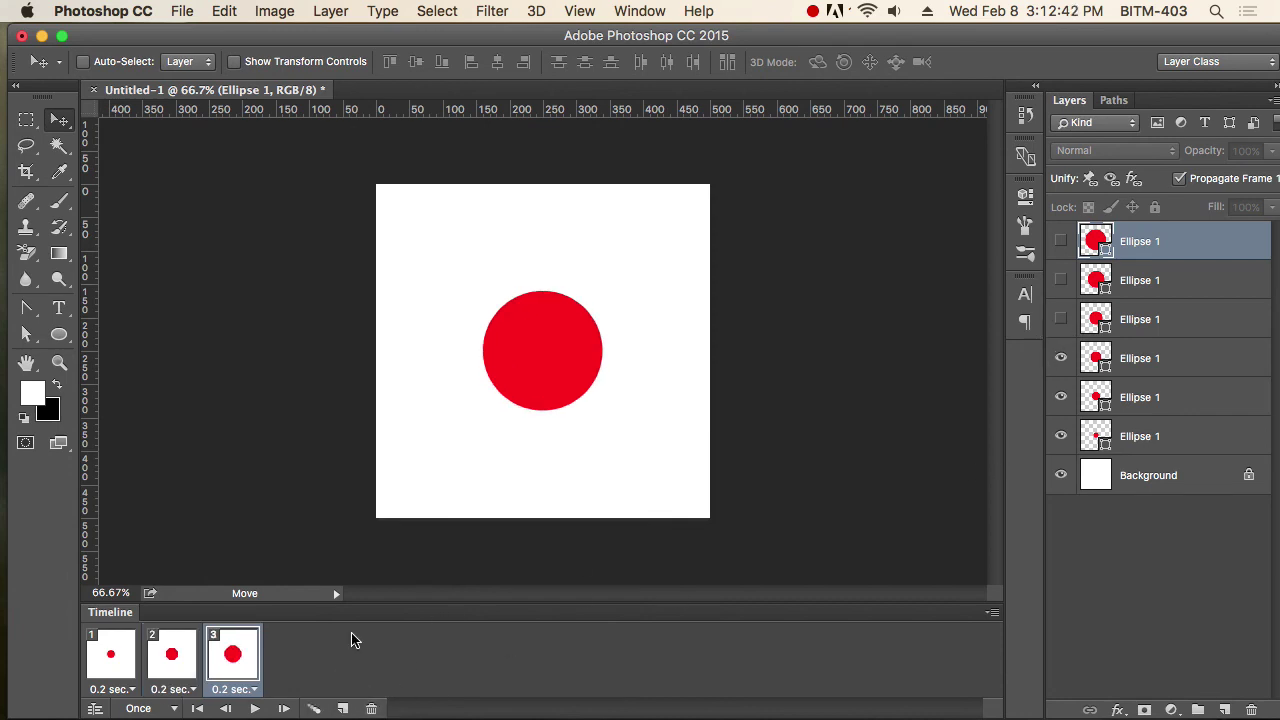
pyautogui.click(340, 708)
pyautogui.click(1061, 319)
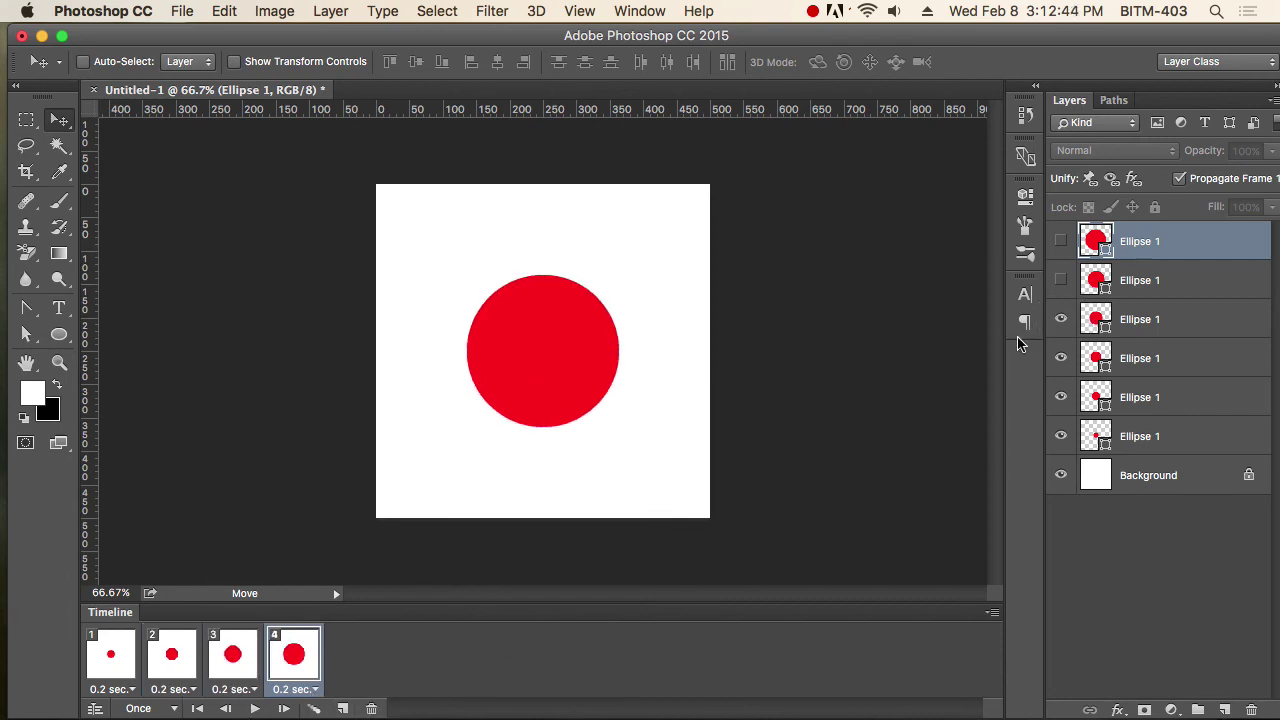
pyautogui.click(342, 708)
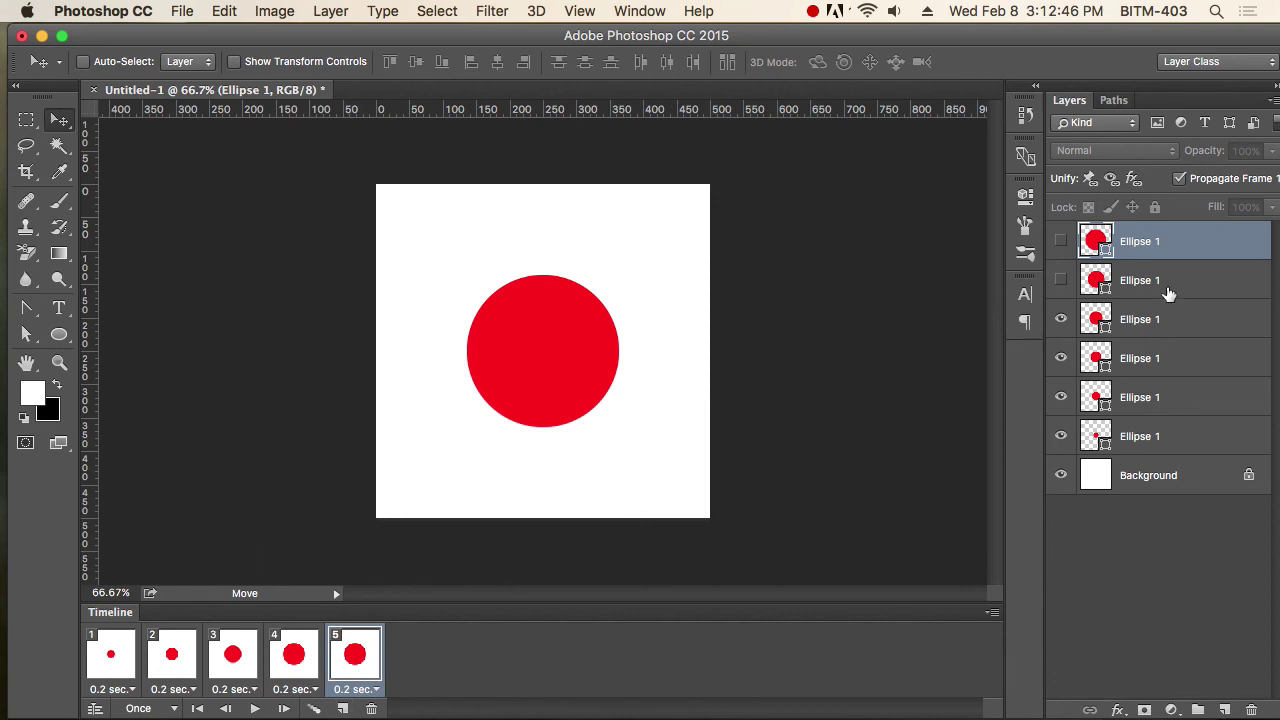
pyautogui.click(1061, 280)
pyautogui.click(342, 708)
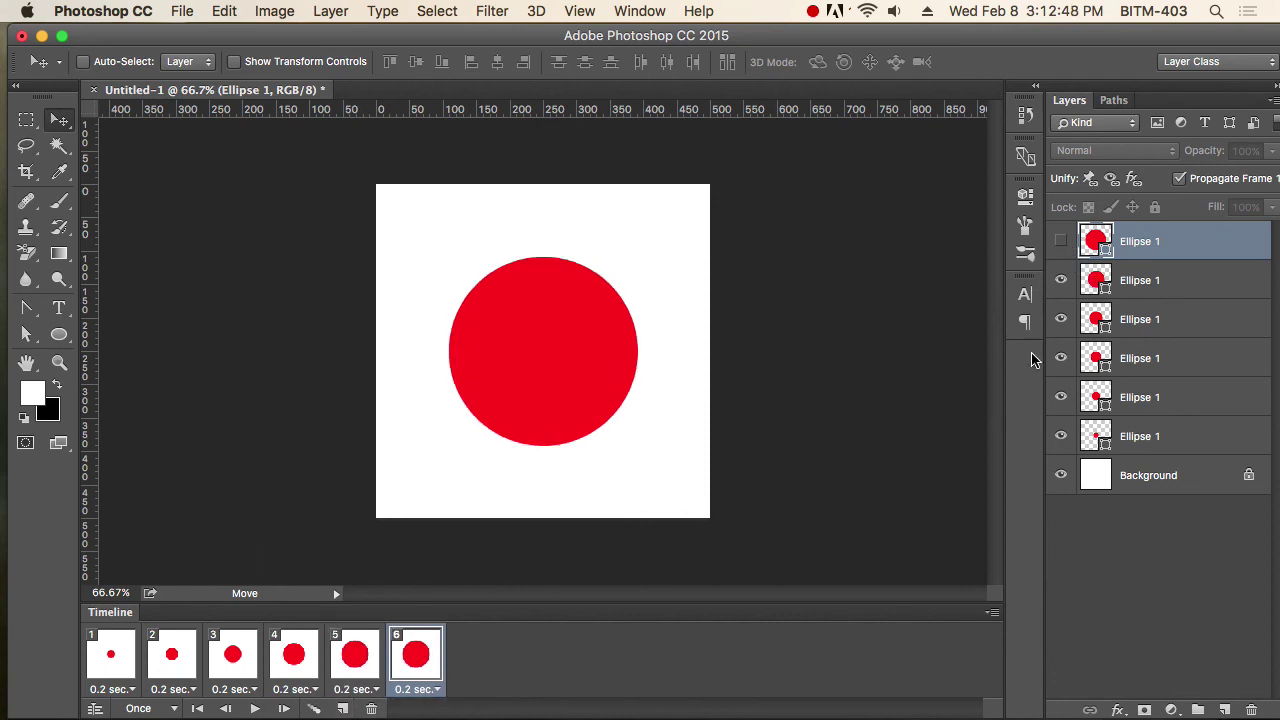
pyautogui.click(1061, 241)
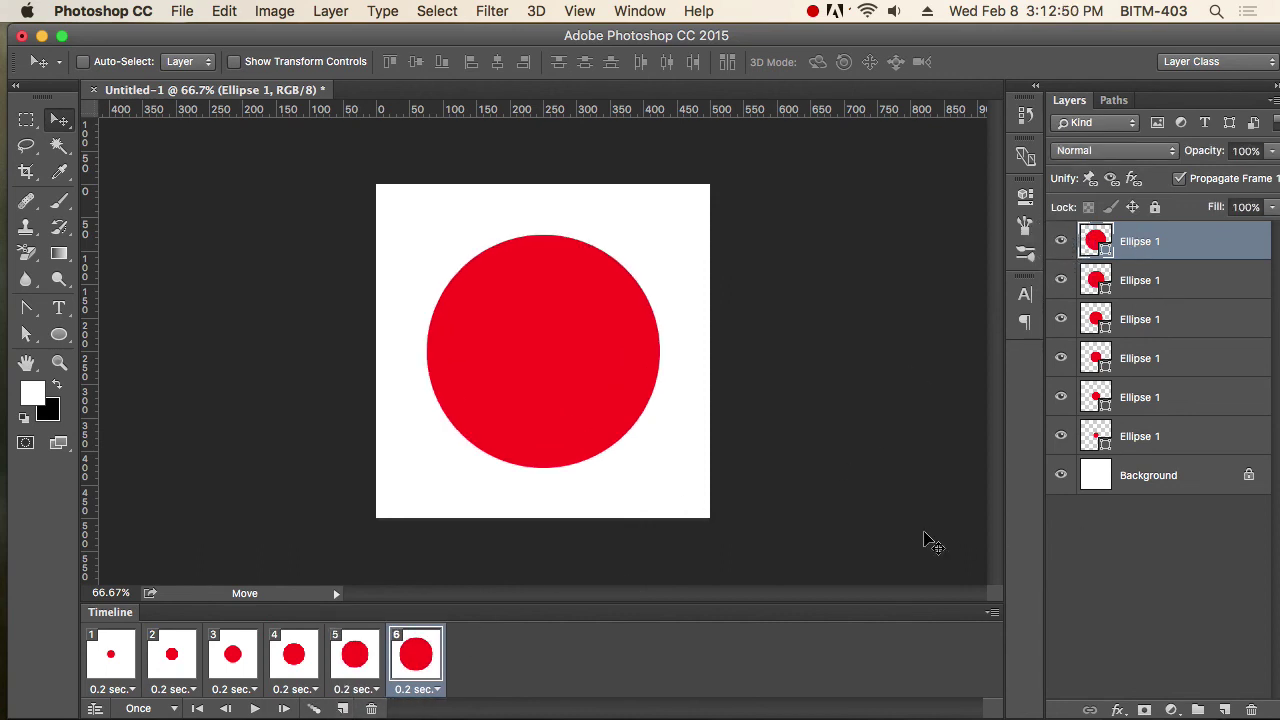
# Step: Play the frame animation several times to check the growing circle
pyautogui.click(257, 708)
pyautogui.click(257, 708)
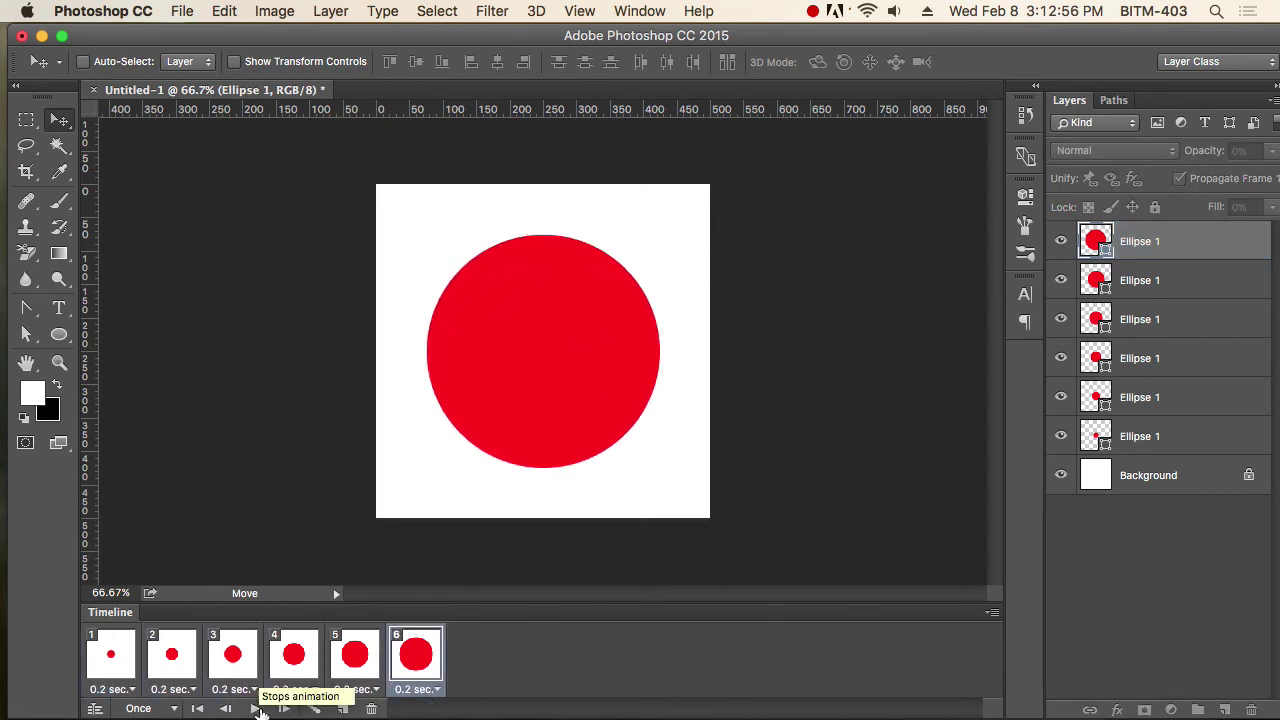
pyautogui.click(257, 708)
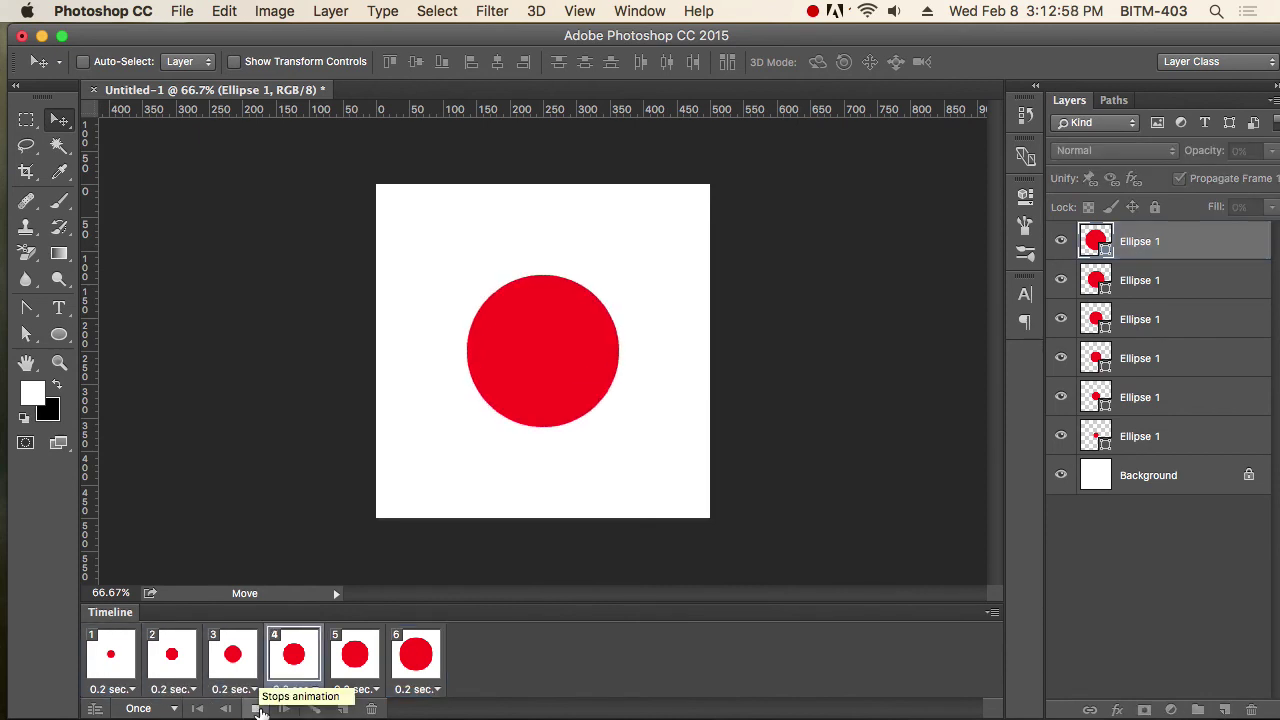
pyautogui.click(257, 708)
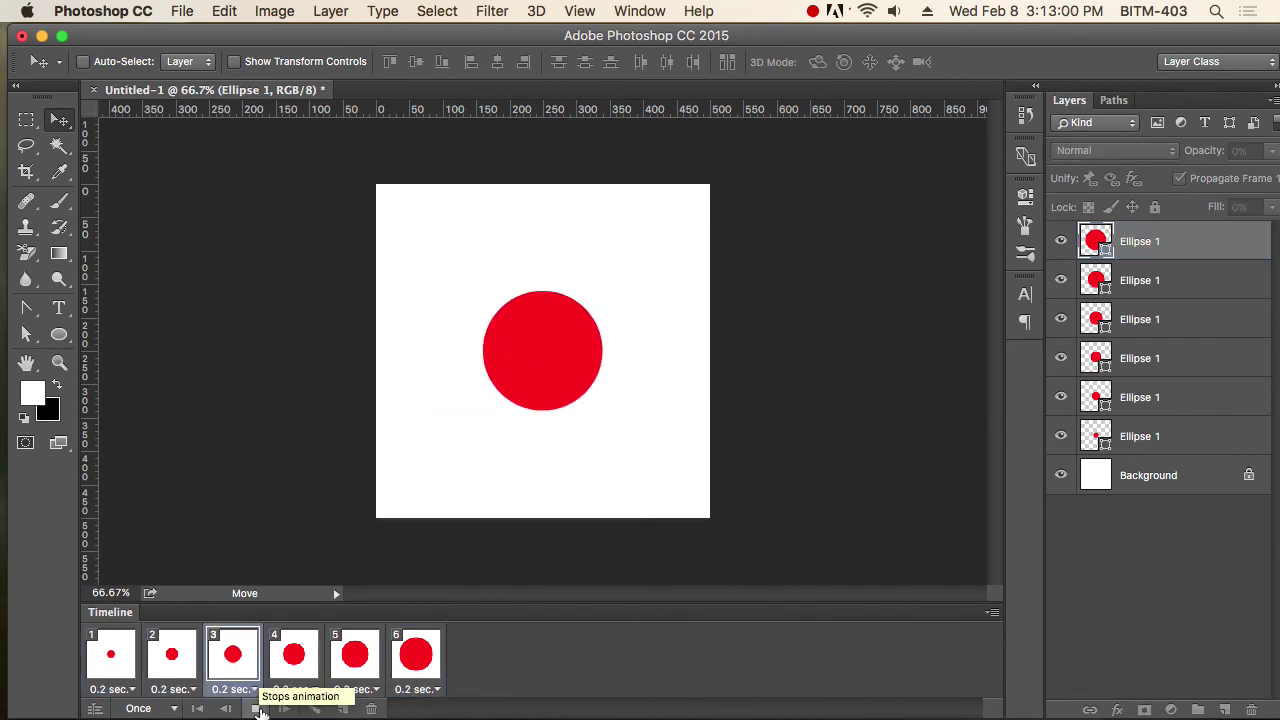
pyautogui.click(257, 708)
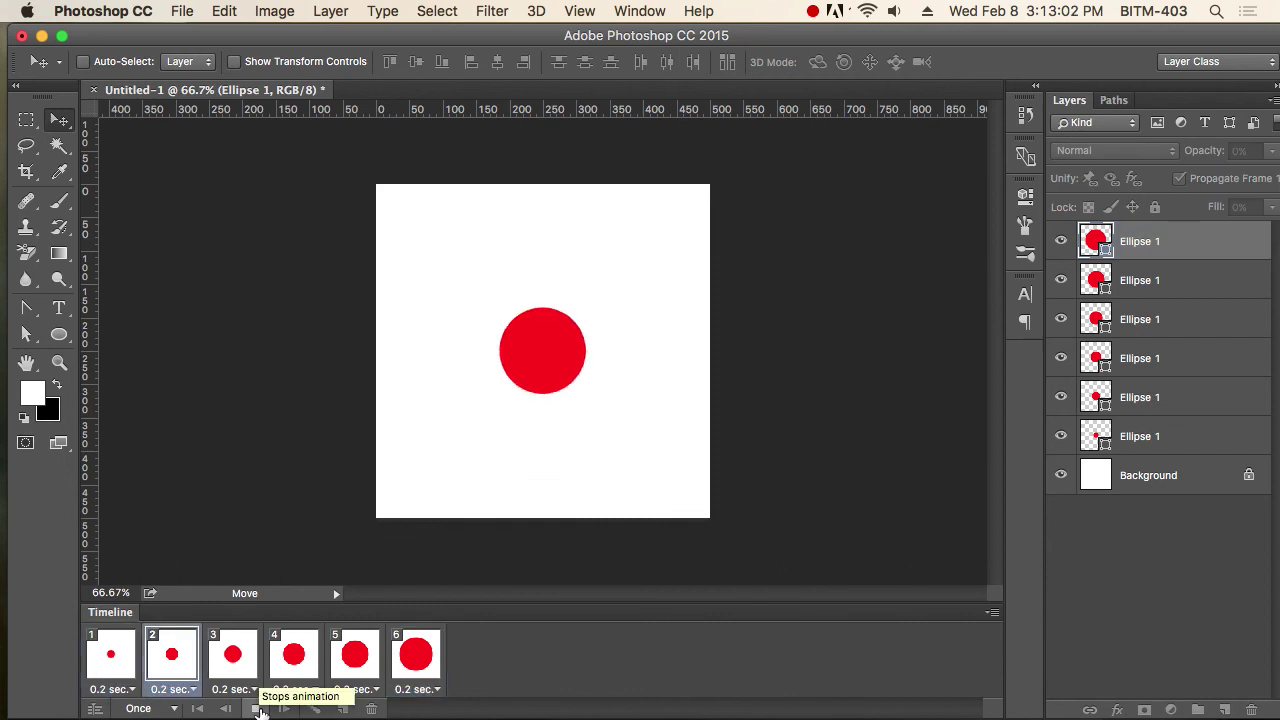
# Step: Start a Save for Web export with the format set to GIF and the animation looping set to Forever
pyautogui.click(182, 11)
pyautogui.moveTo(329, 297)
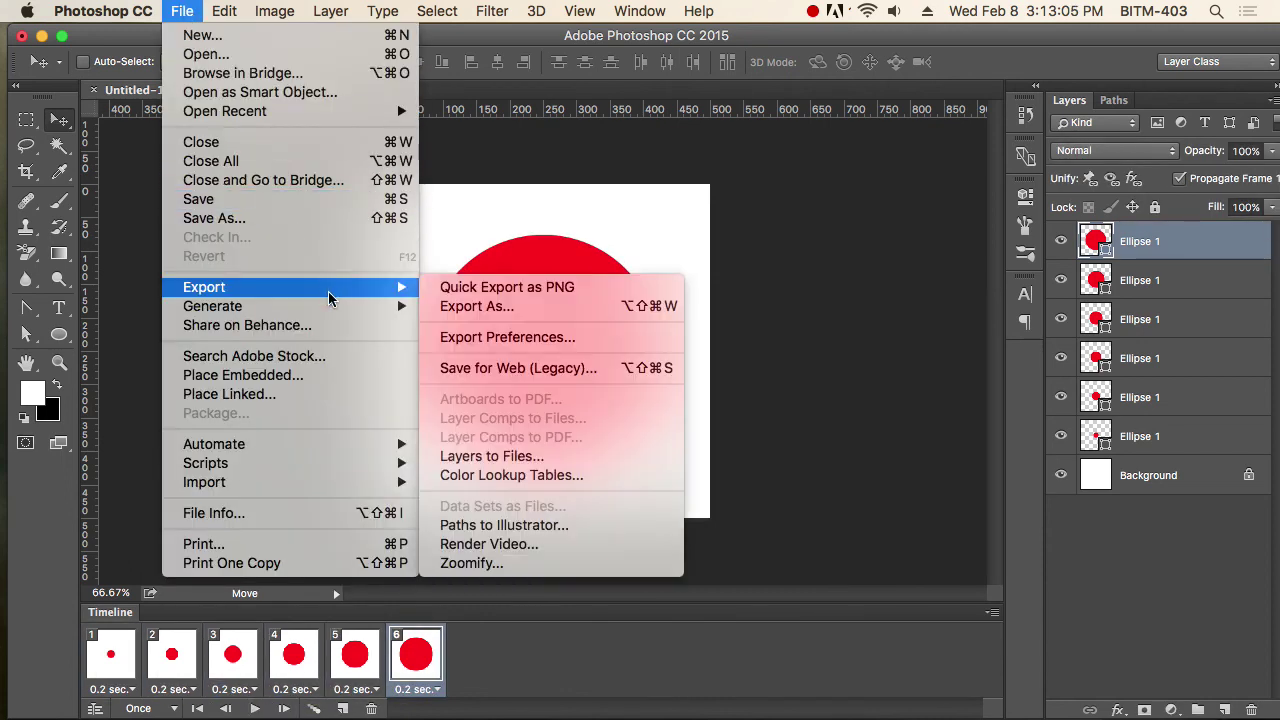
pyautogui.click(563, 373)
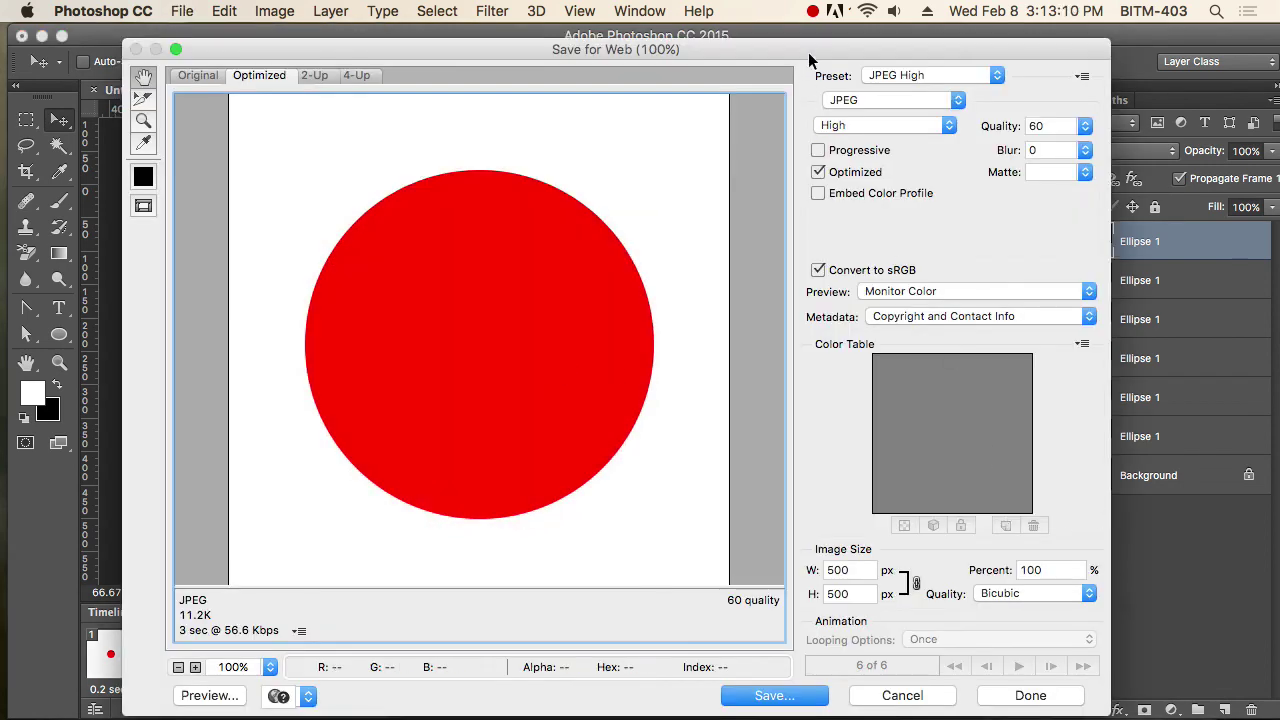
pyautogui.moveTo(808, 53); pyautogui.dragTo(814, 38)
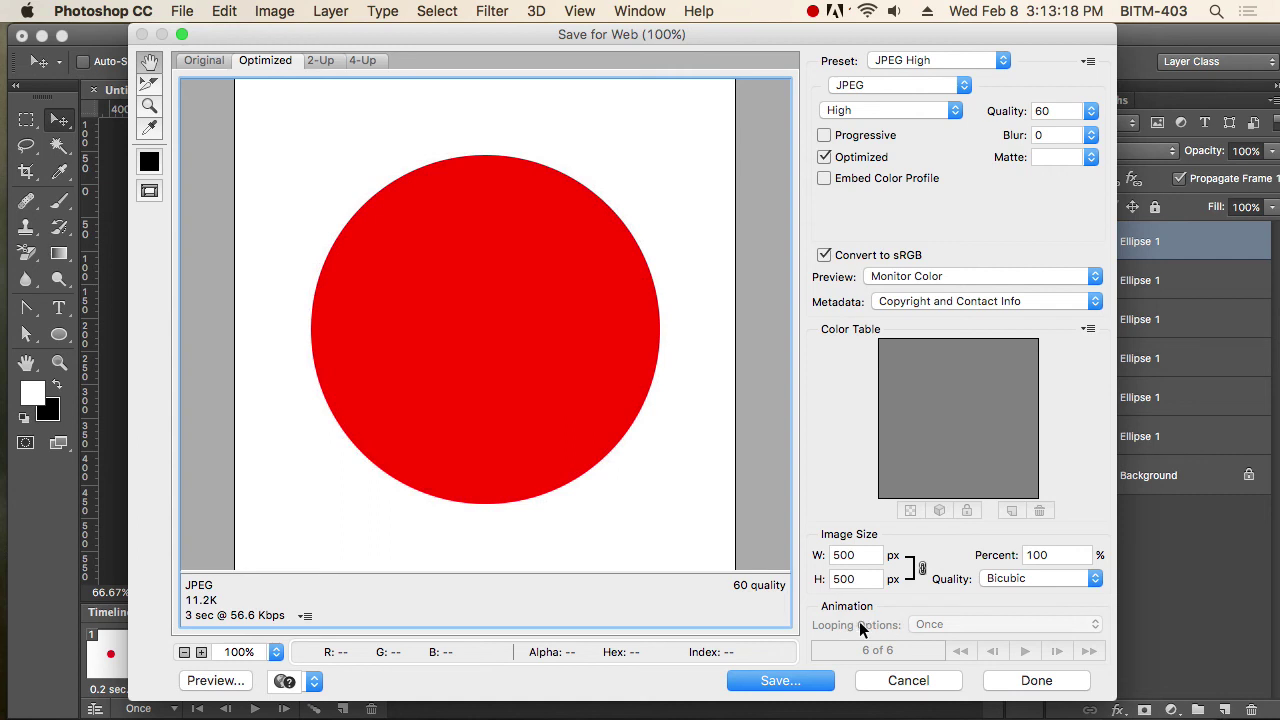
pyautogui.click(873, 85)
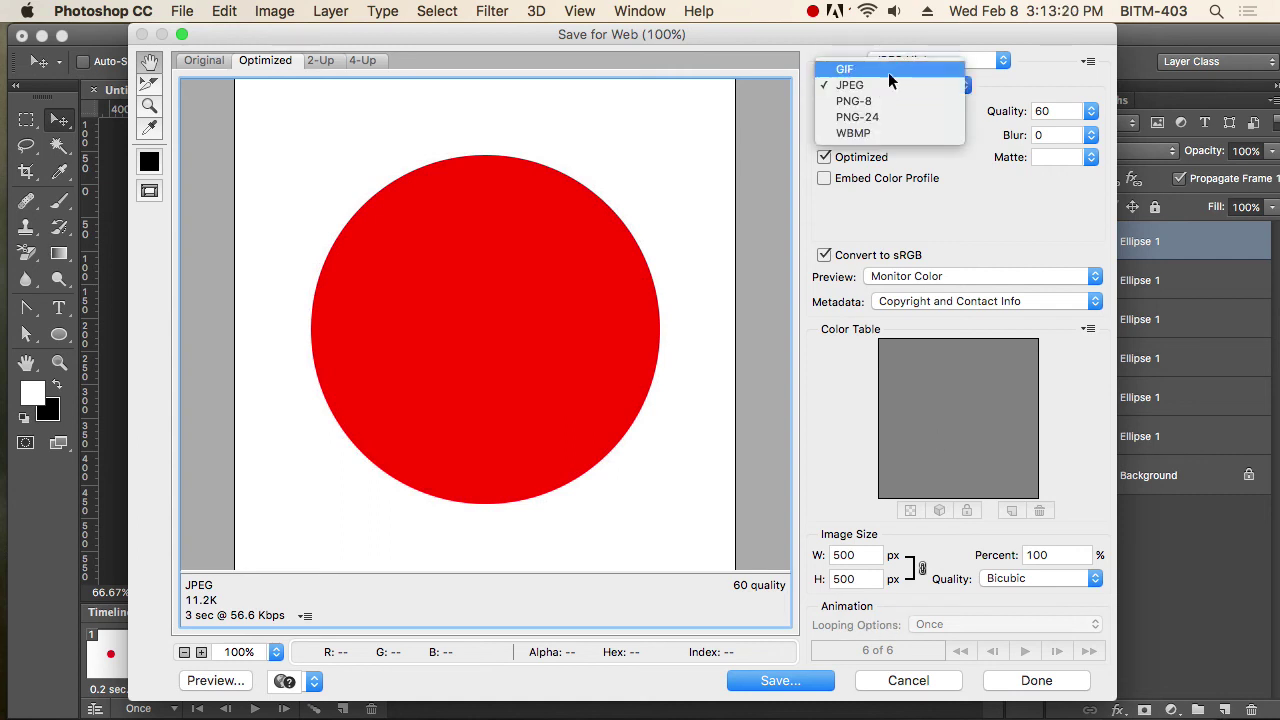
pyautogui.click(861, 65)
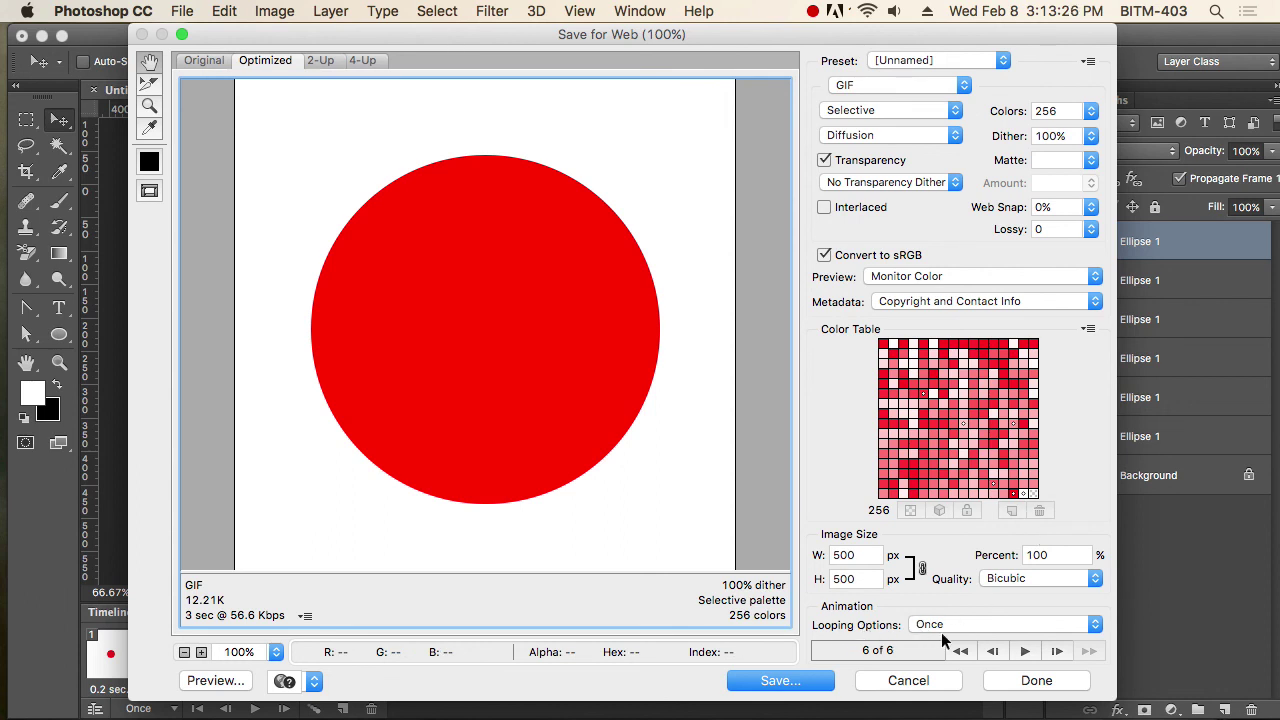
pyautogui.click(997, 625)
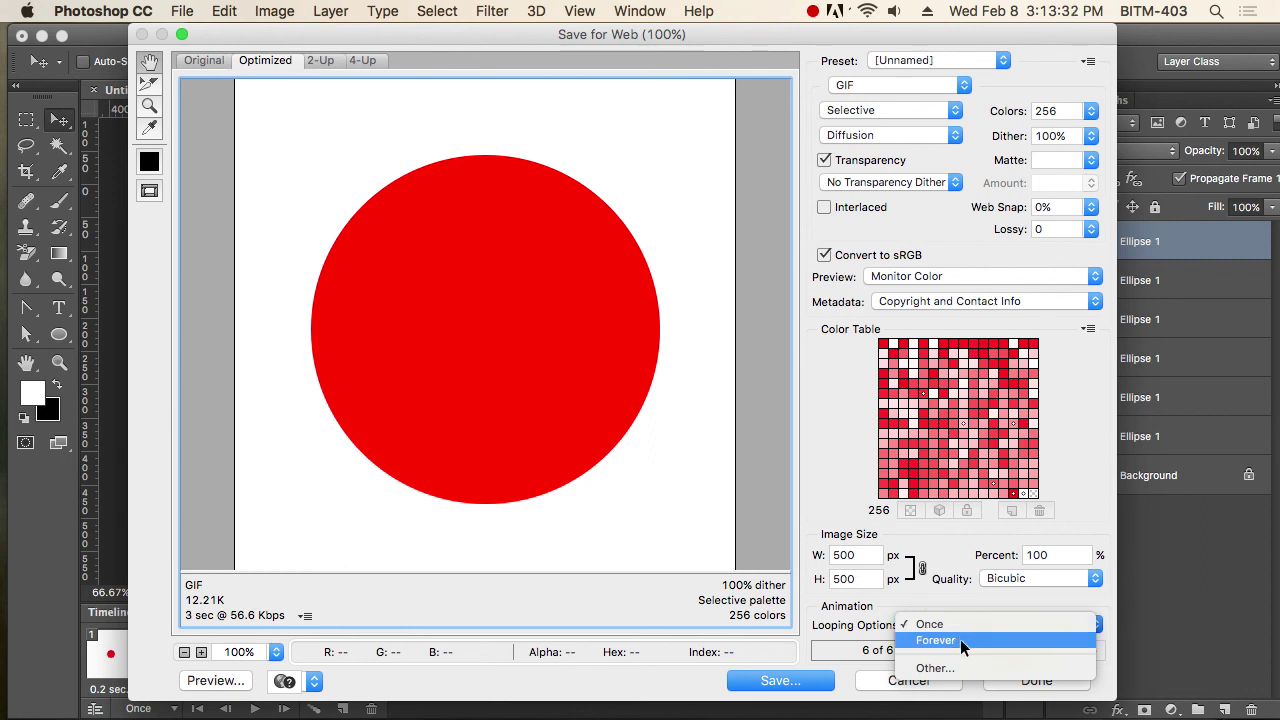
pyautogui.click(960, 639)
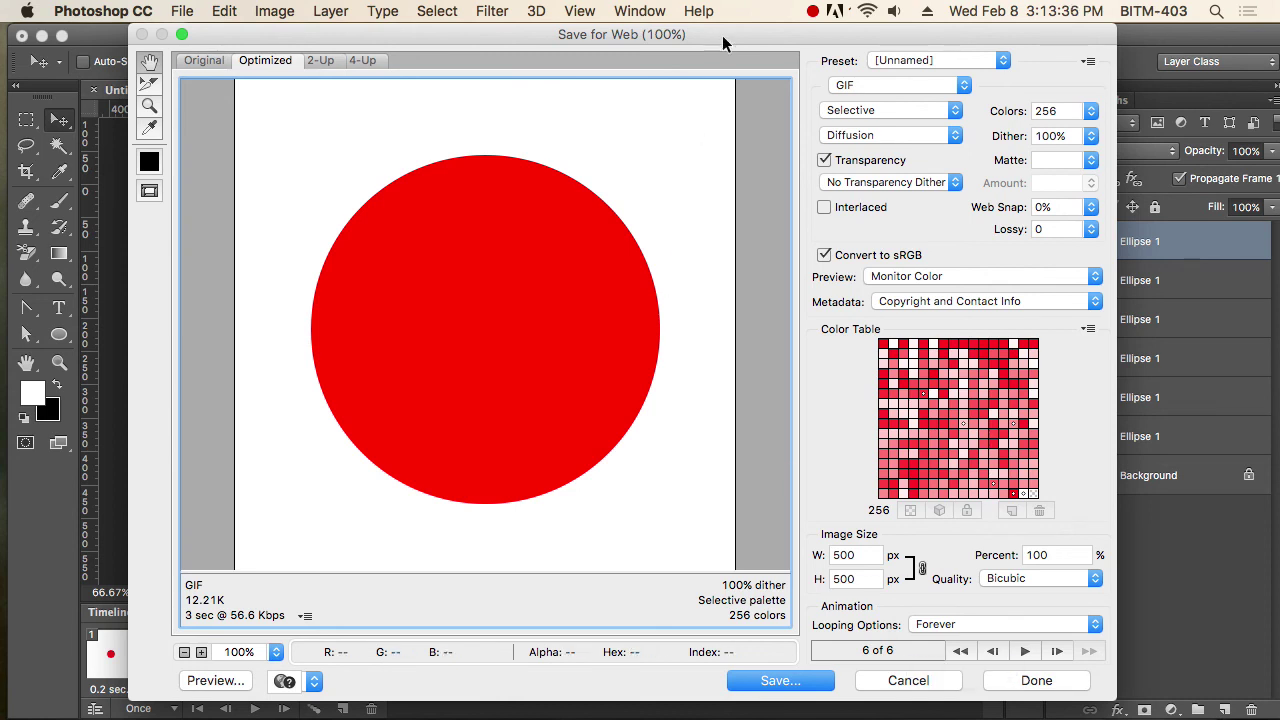
pyautogui.moveTo(724, 31); pyautogui.dragTo(730, 47)
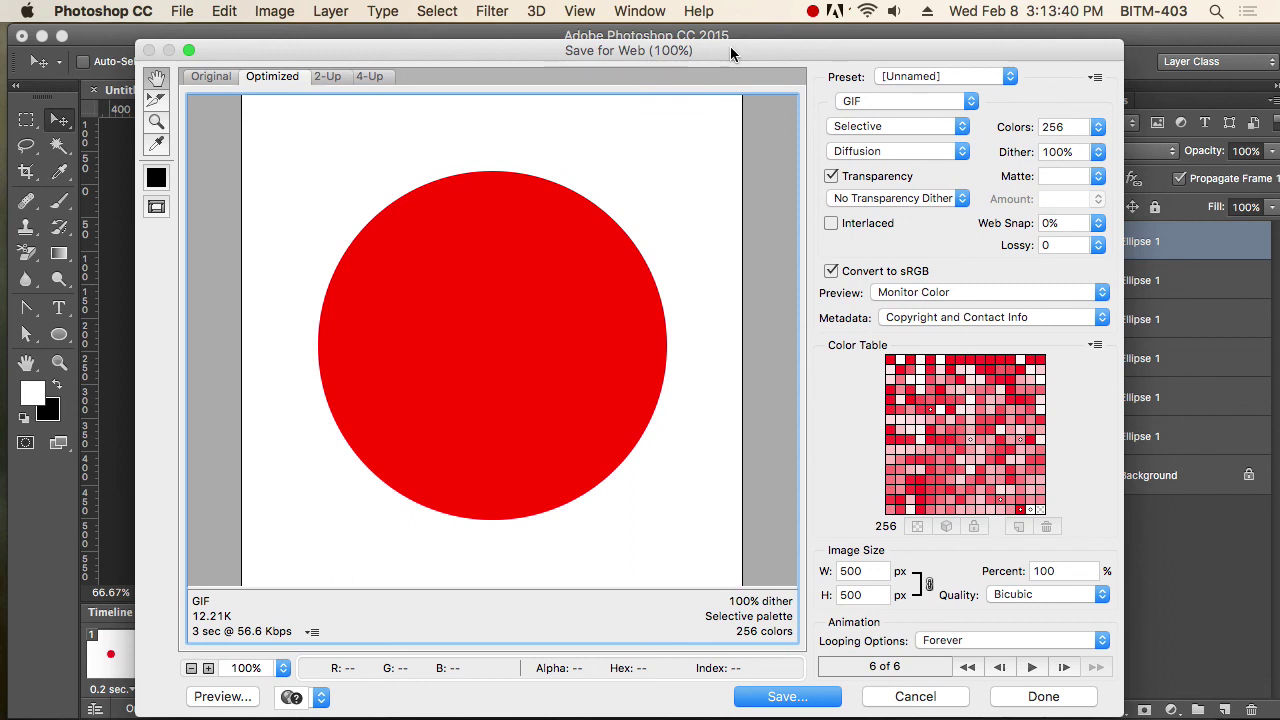
# Step: Save the animated GIF to the Desktop as test.gif
pyautogui.click(787, 695)
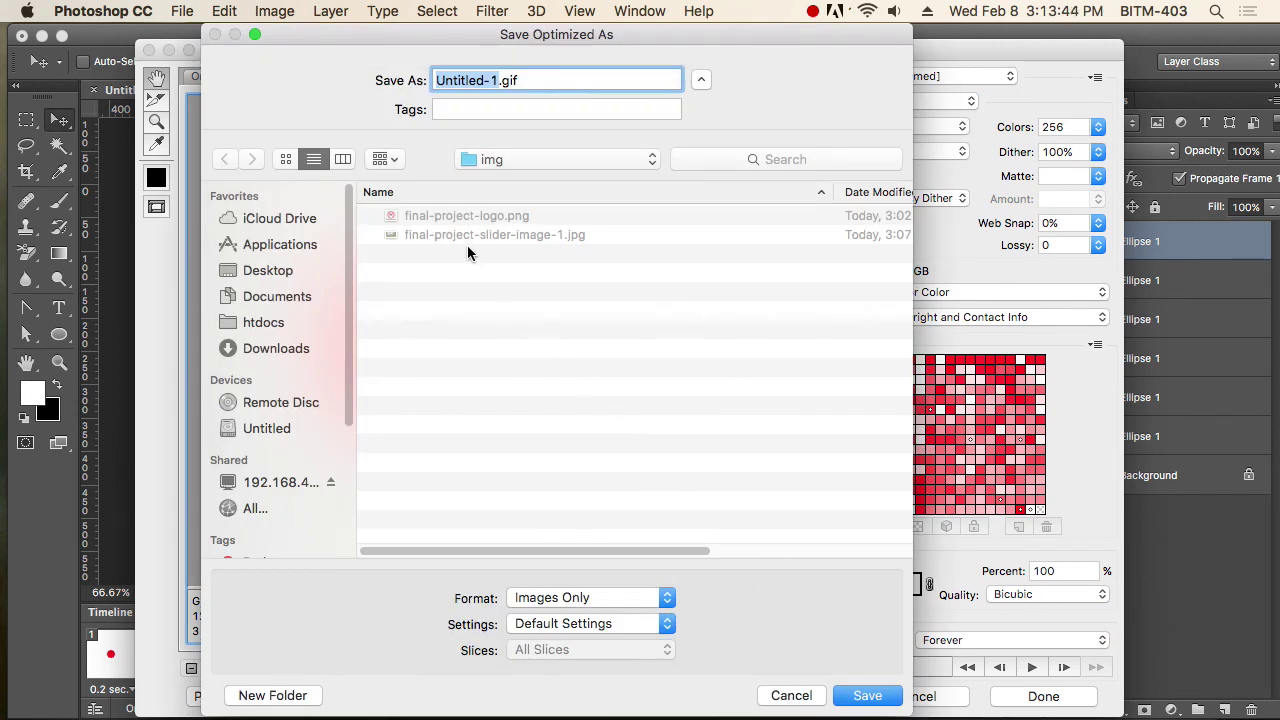
pyautogui.click(266, 274)
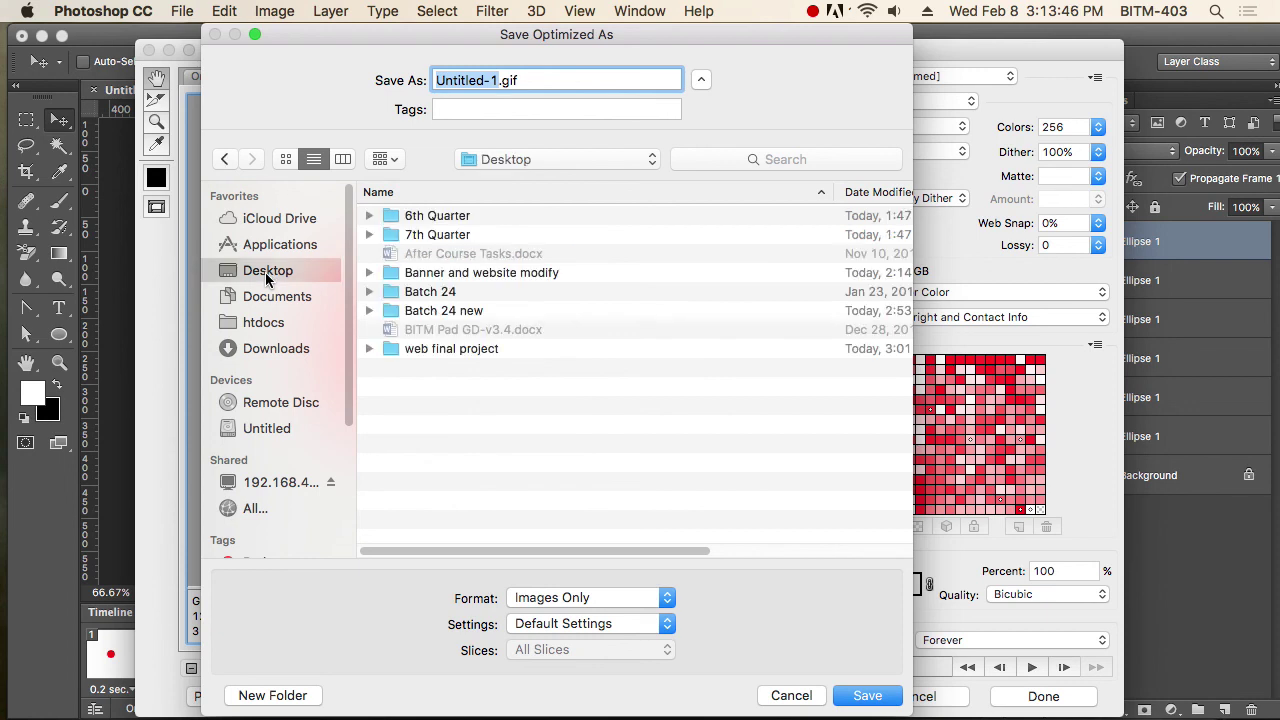
pyautogui.write('test')
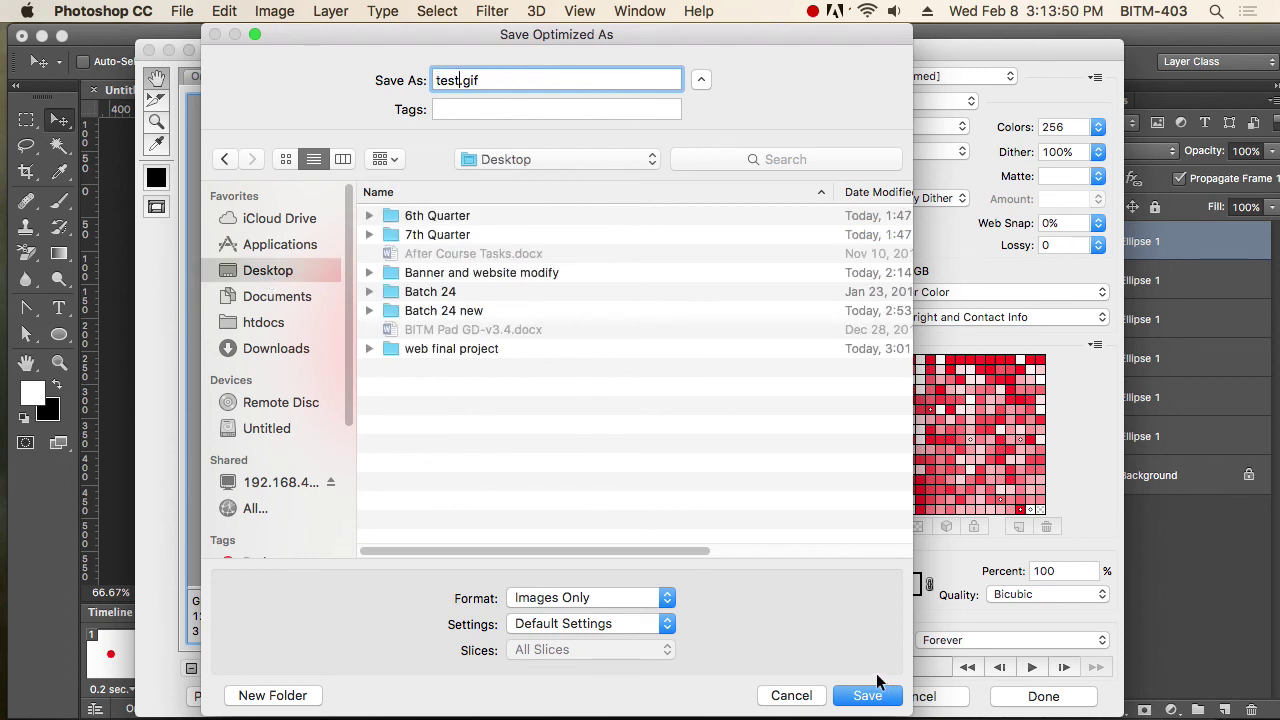
pyautogui.click(875, 696)
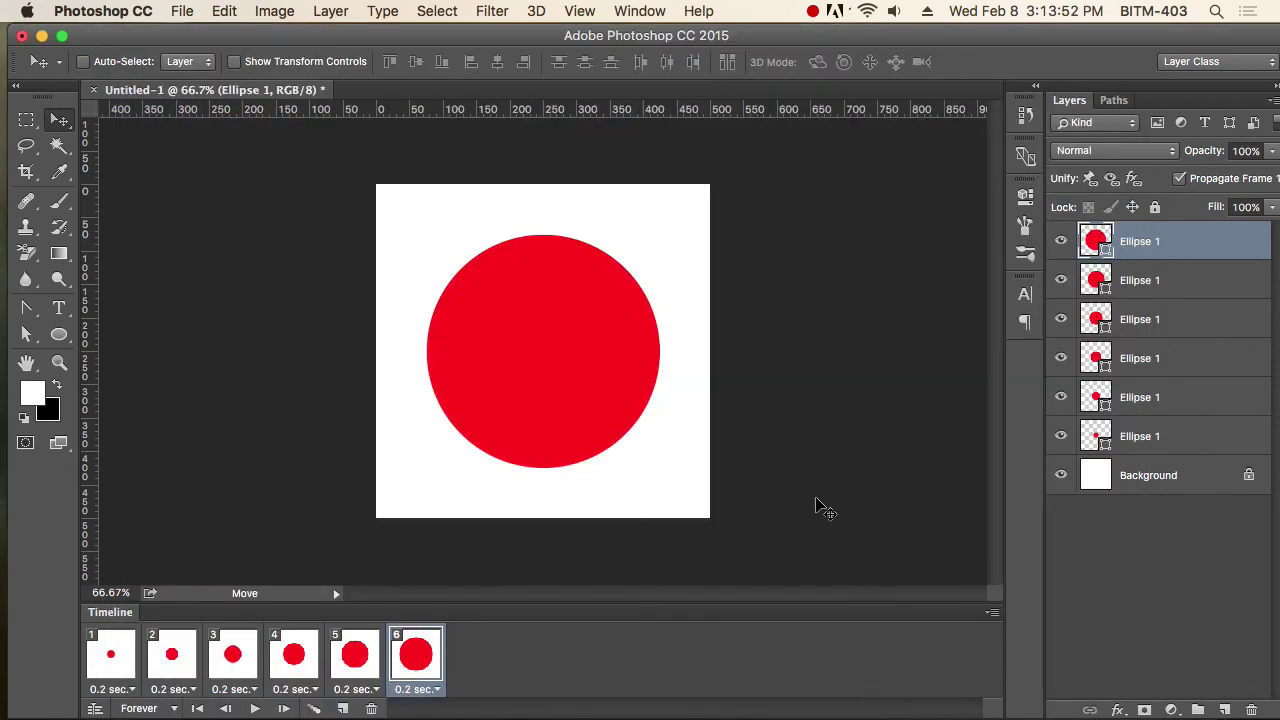
# Step: Switch to Firefox and open test.gif from the Desktop in a new tab to view the looping animation
pyautogui.click(41, 35)
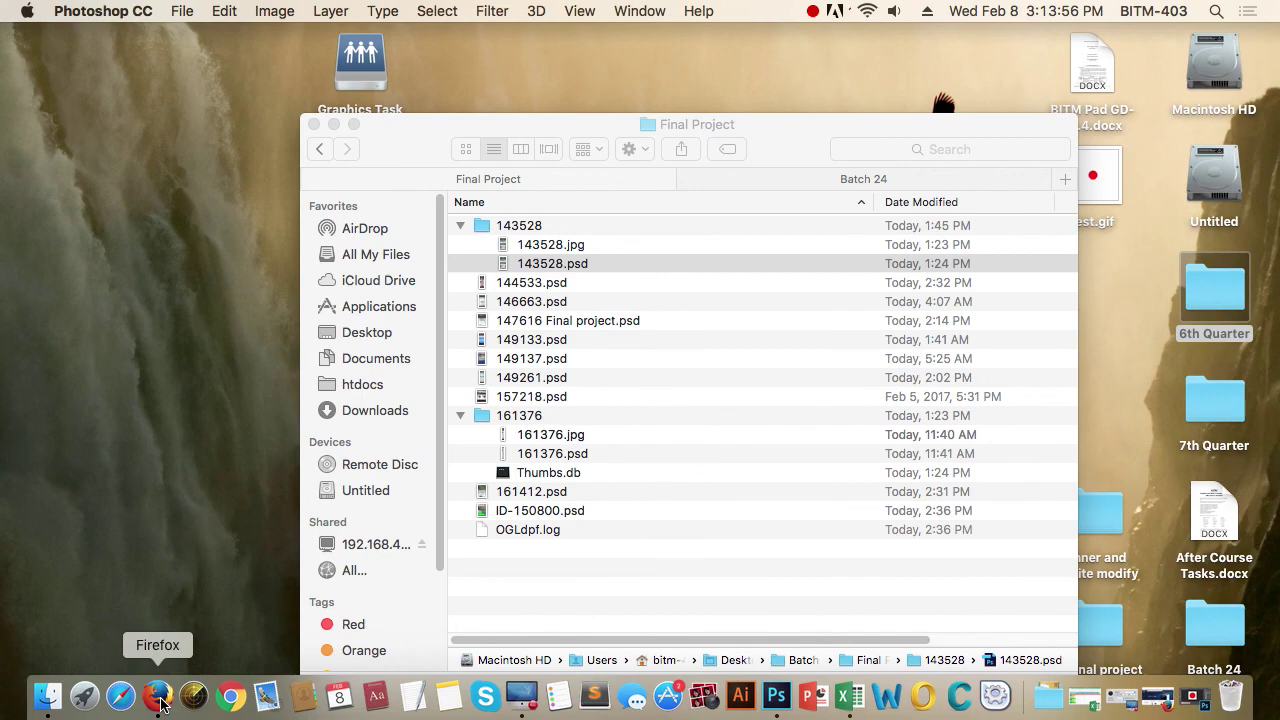
pyautogui.click(160, 697)
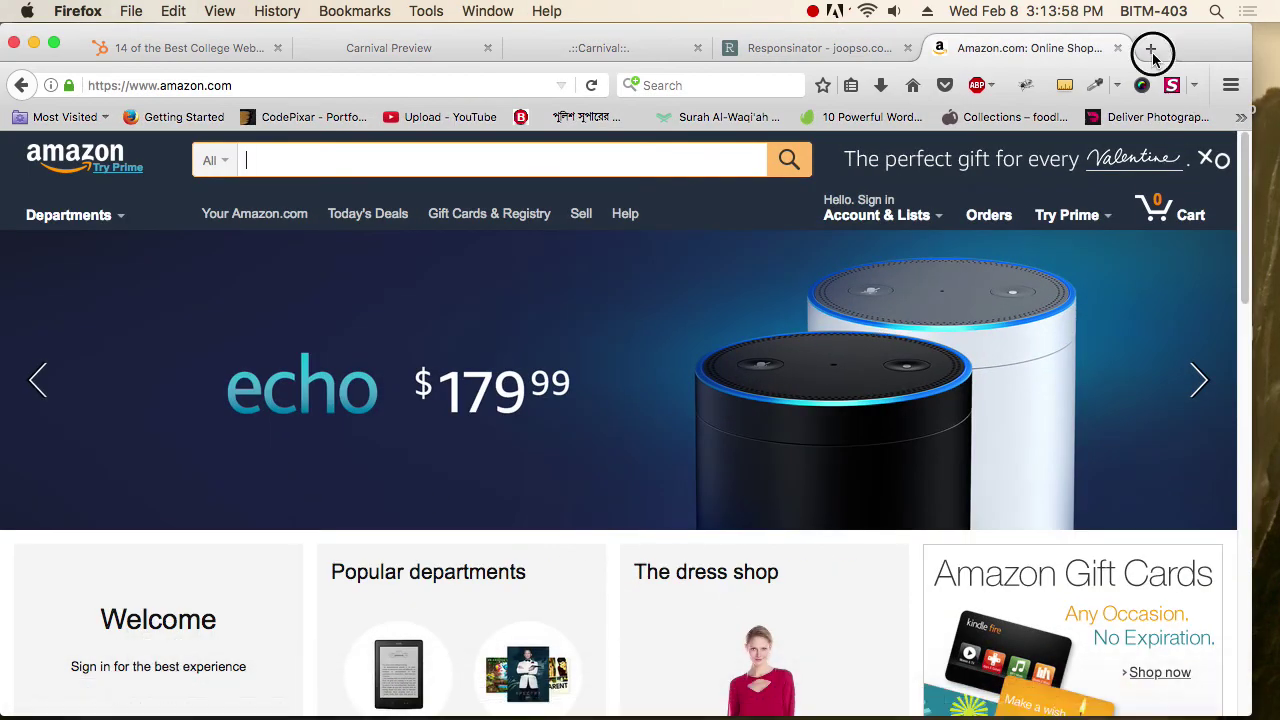
pyautogui.click(1153, 48)
pyautogui.moveTo(1275, 5)
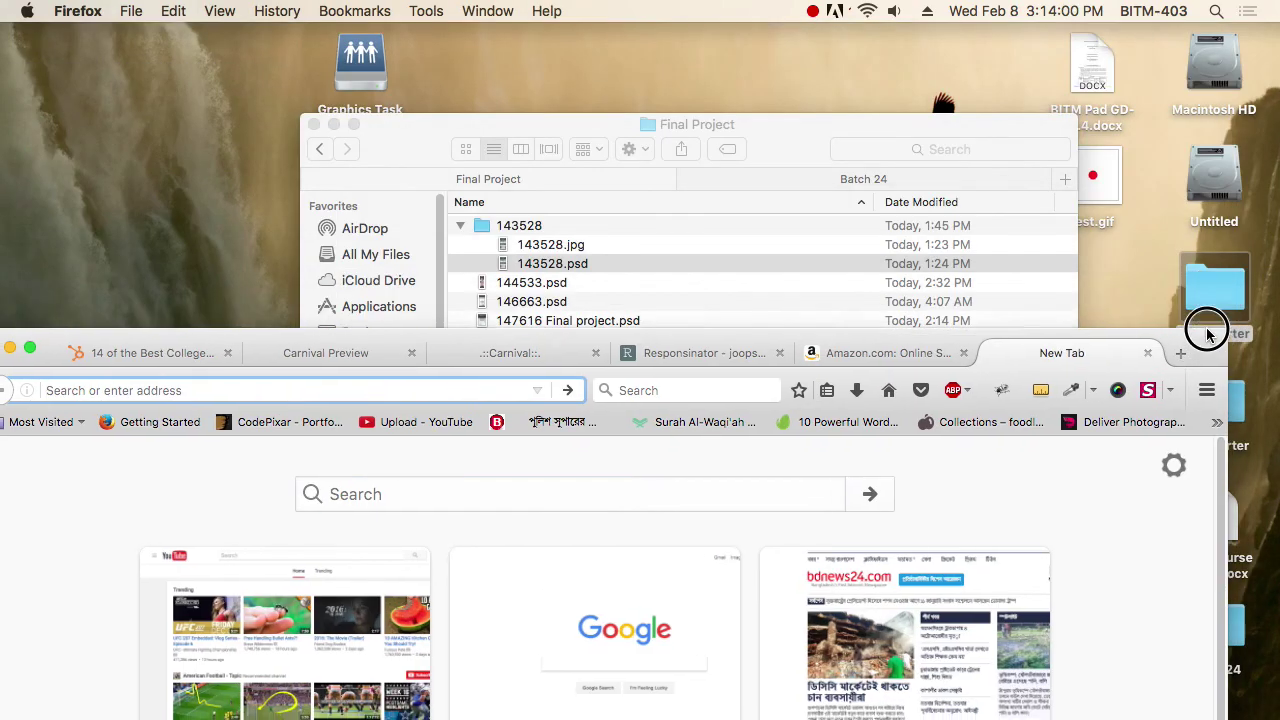
pyautogui.click(313, 124)
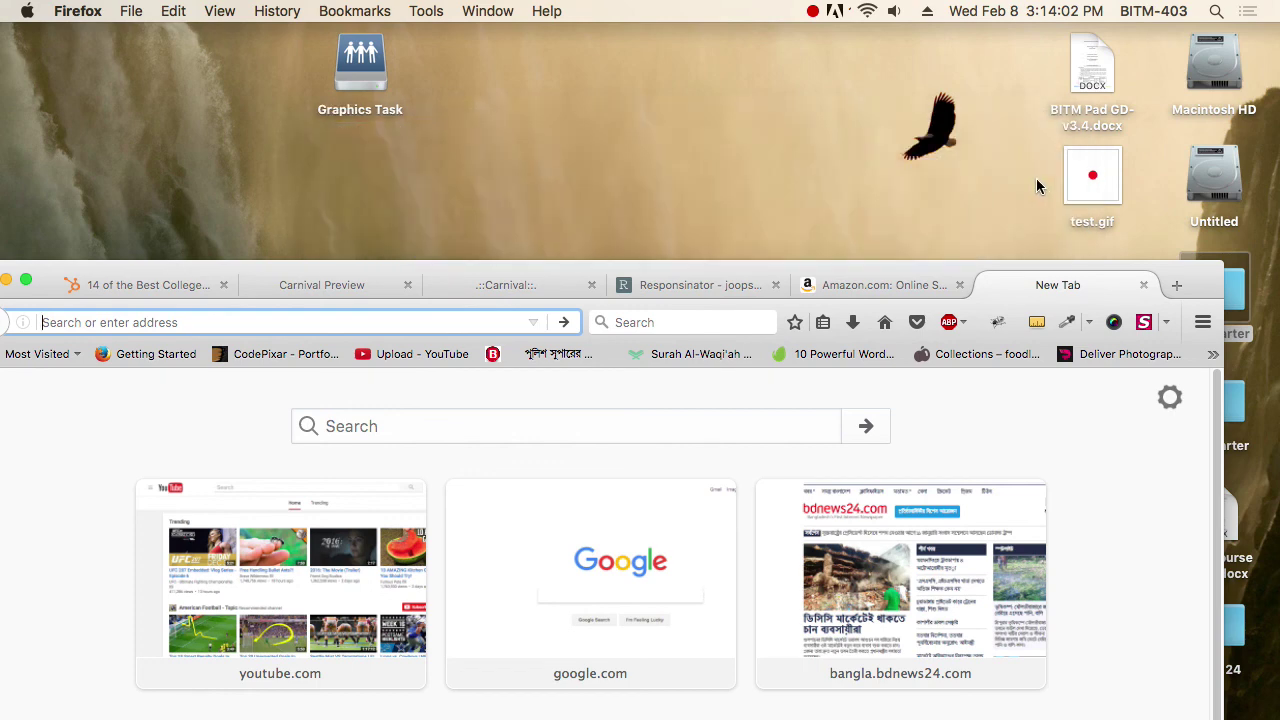
pyautogui.moveTo(1092, 178); pyautogui.dragTo(1099, 492)
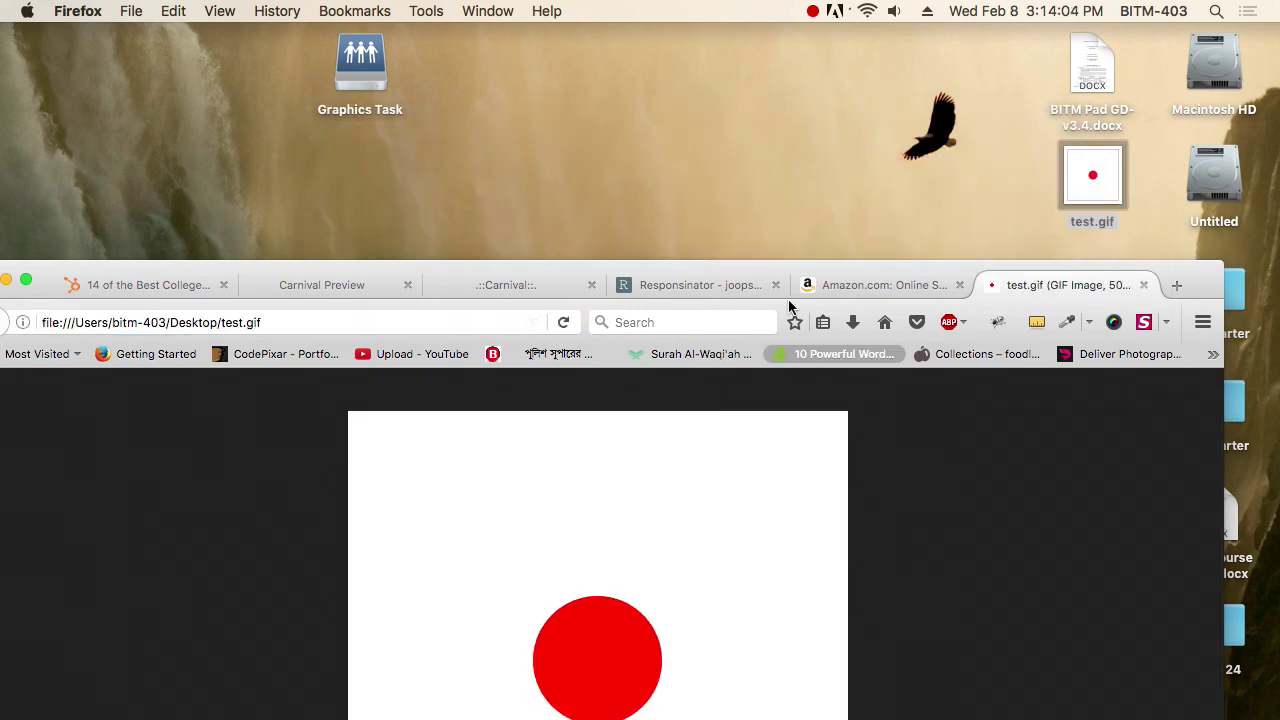
pyautogui.click(957, 265)
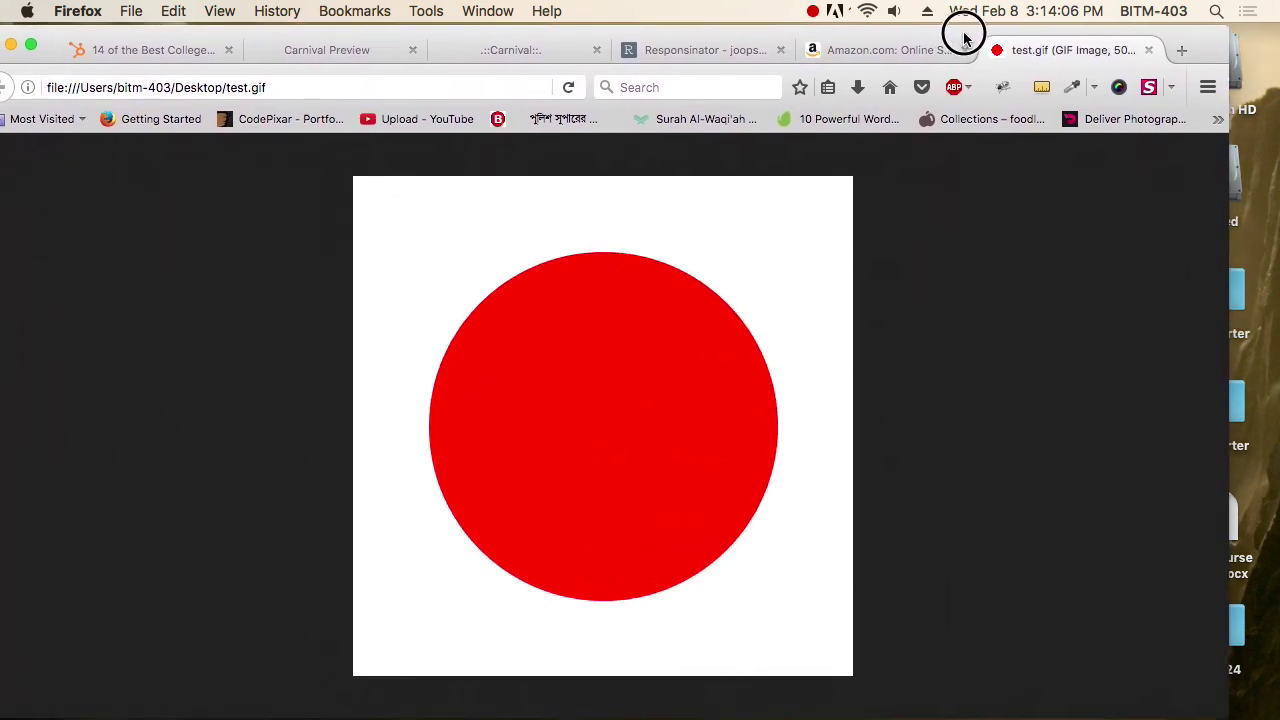